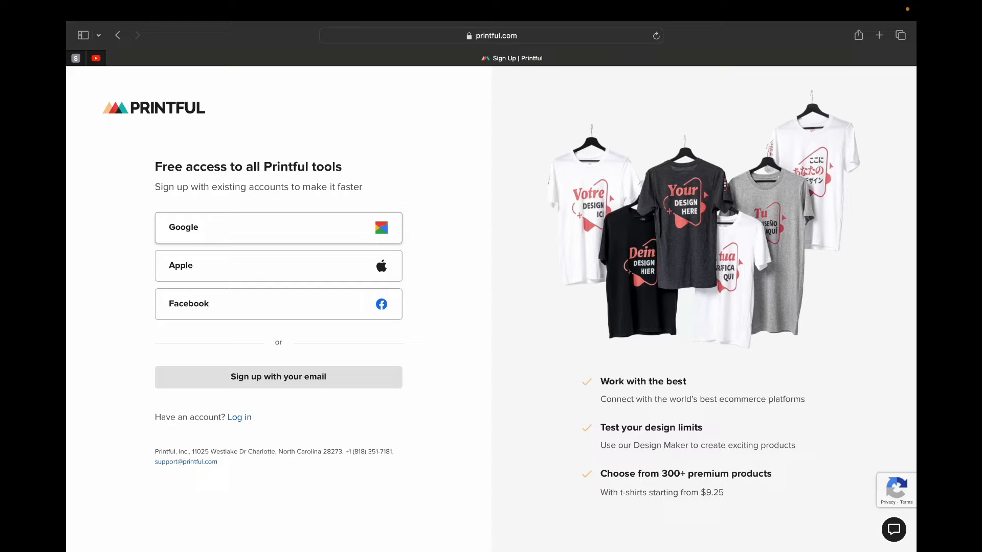
- Sign up for Printful with the Google account, agreeing to the Terms of Service and Privacy Policy
click(279, 227)
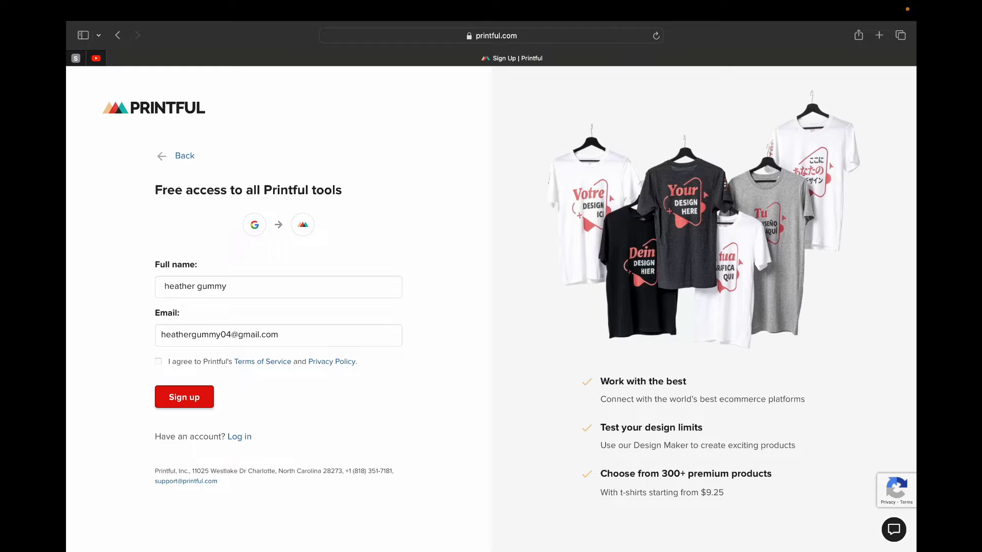
click(158, 361)
click(184, 397)
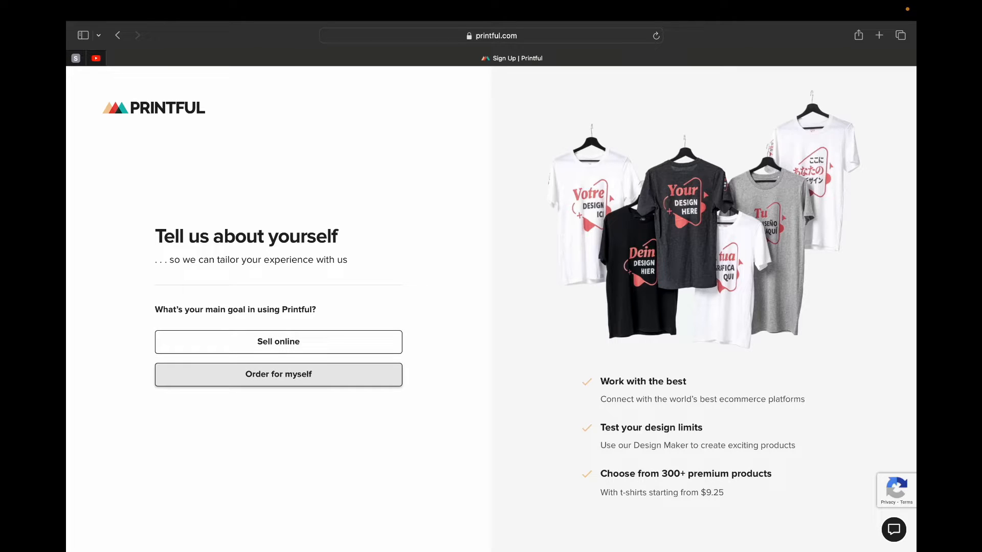
- Complete the Printful profile questions with Sell online, Individual entrepreneur, $0 annual revenue and Clothing
click(278, 341)
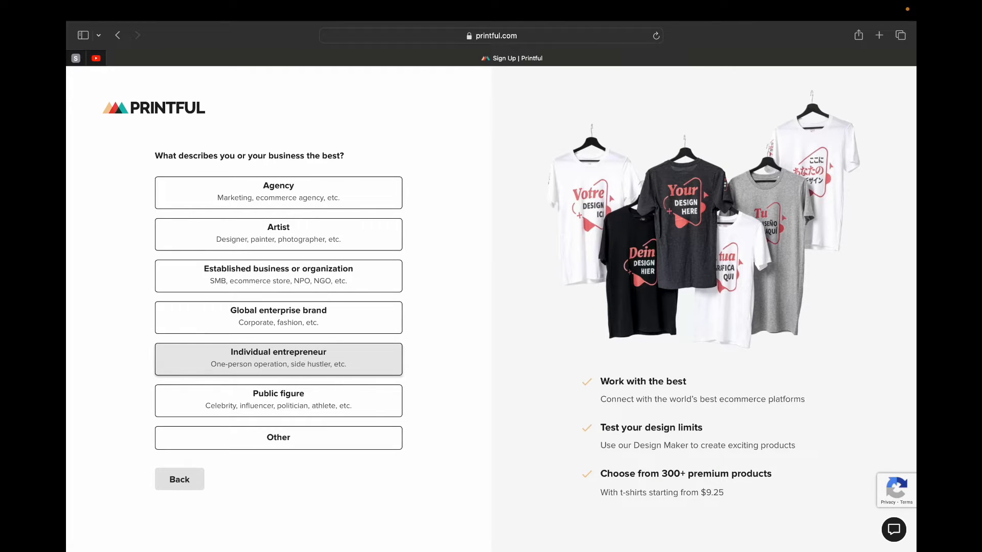
click(278, 359)
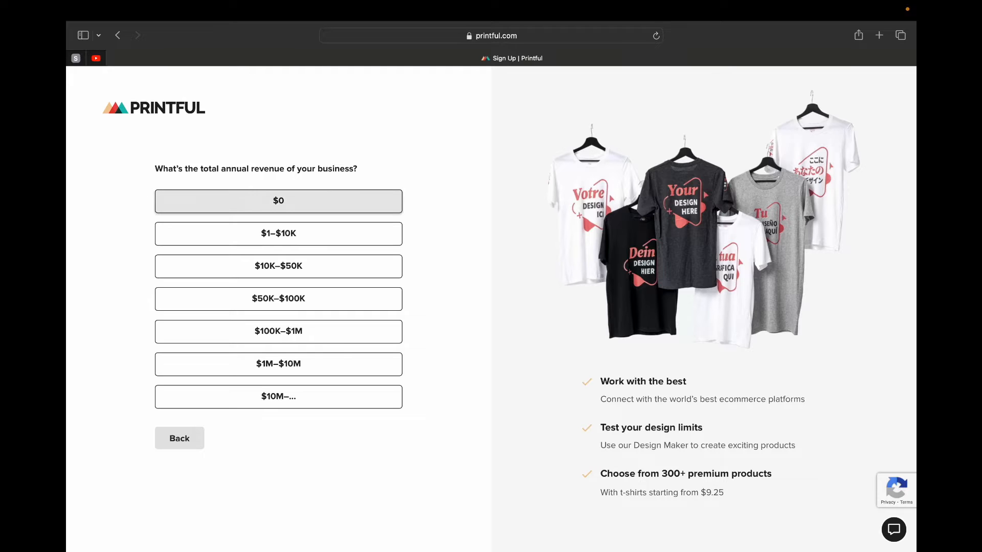
click(278, 201)
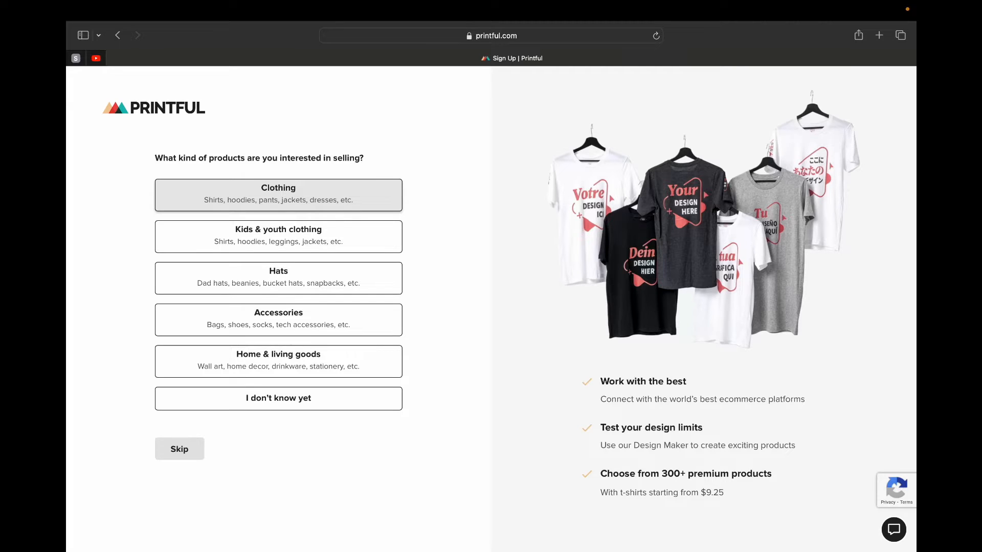
click(278, 195)
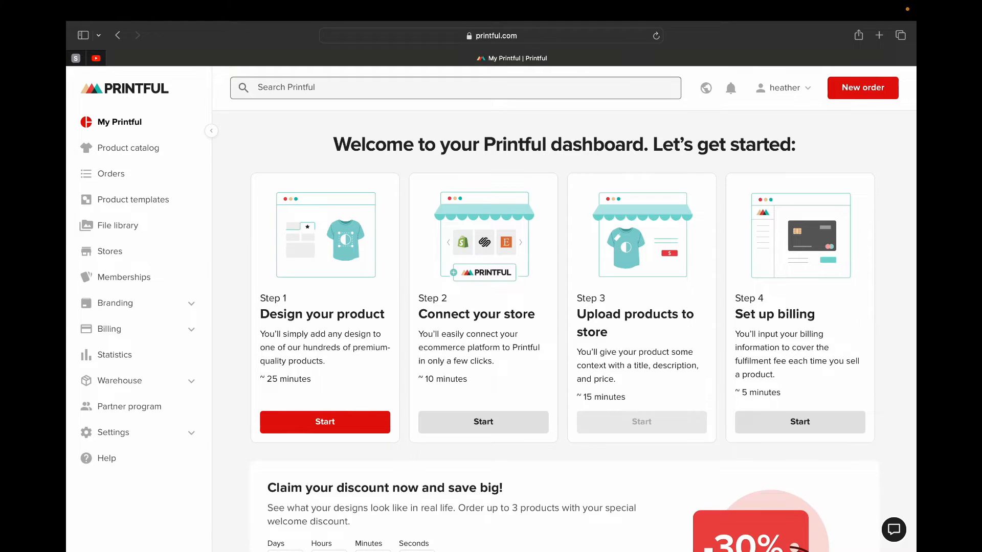
scroll(491, 307, down, 3)
scroll(491, 307, up, 3)
scroll(564, 307, down, 1)
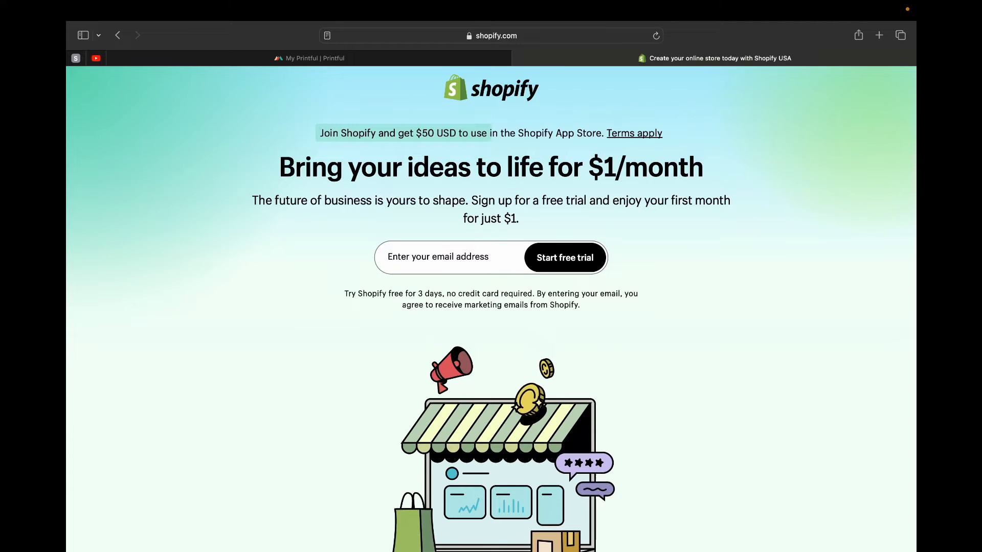
- Switch to Shopify, start the free trial with the account's e-mail address, and choose "I'm just starting"
key(super+v)
key(Return)
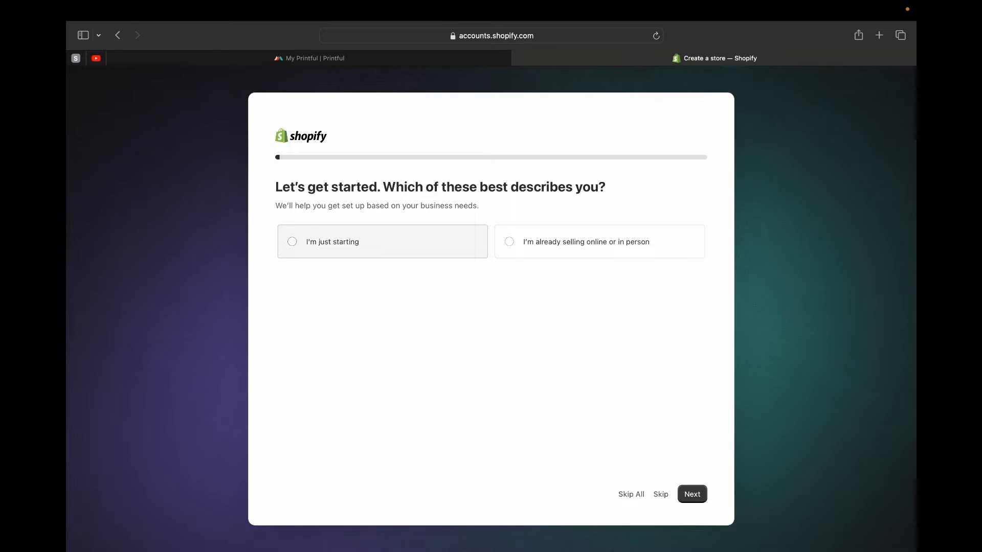
click(382, 242)
key(Return)
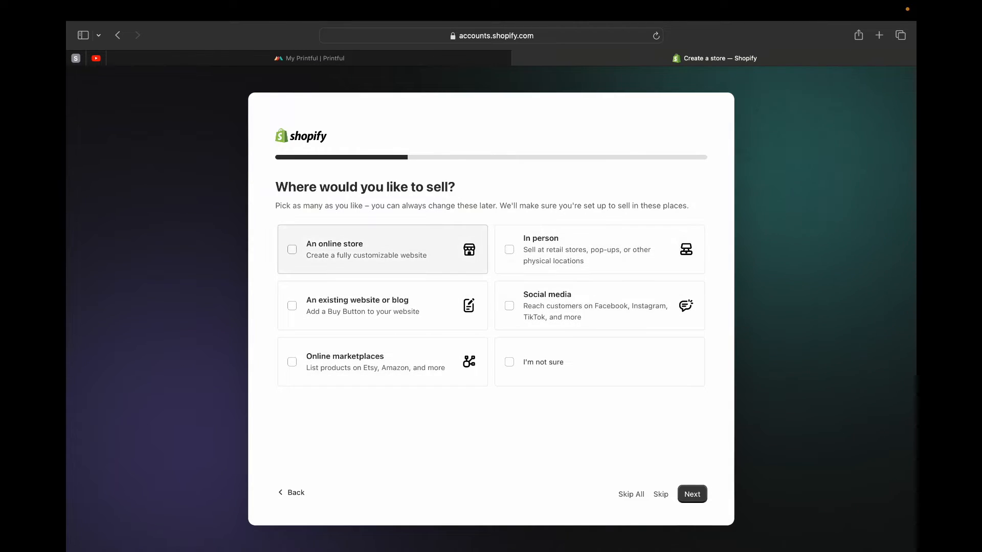
- Choose an online store as the place to sell and only print-on-demand products as the first products
click(383, 250)
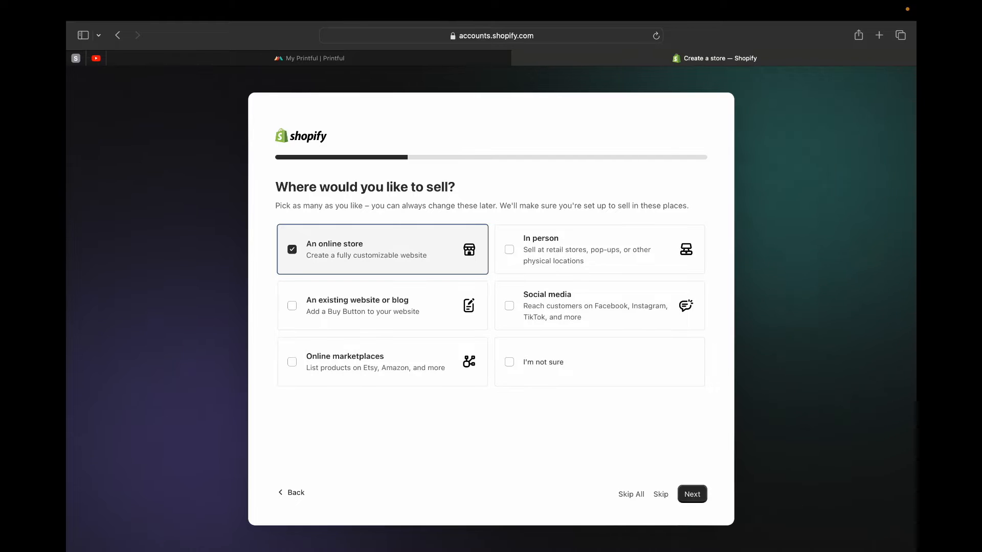
click(692, 494)
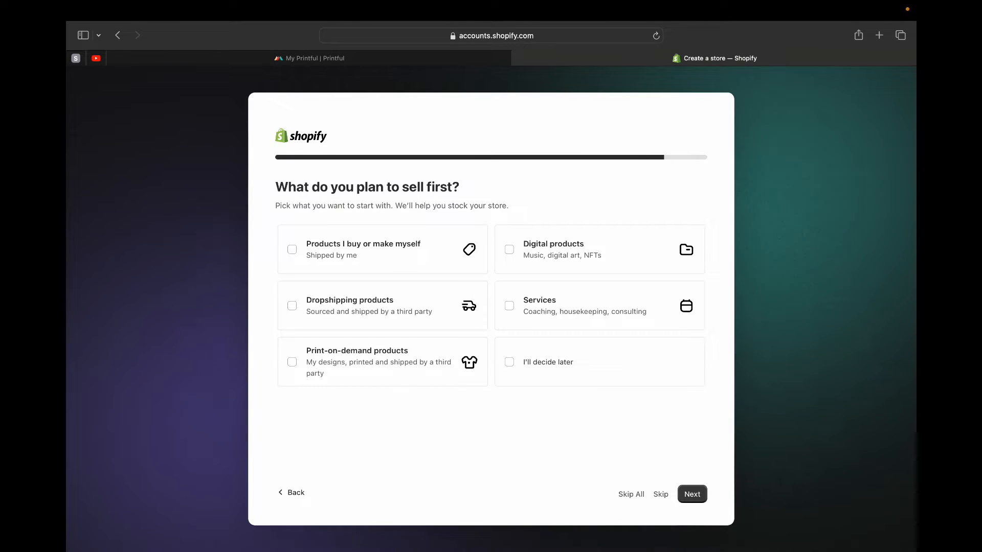
click(383, 250)
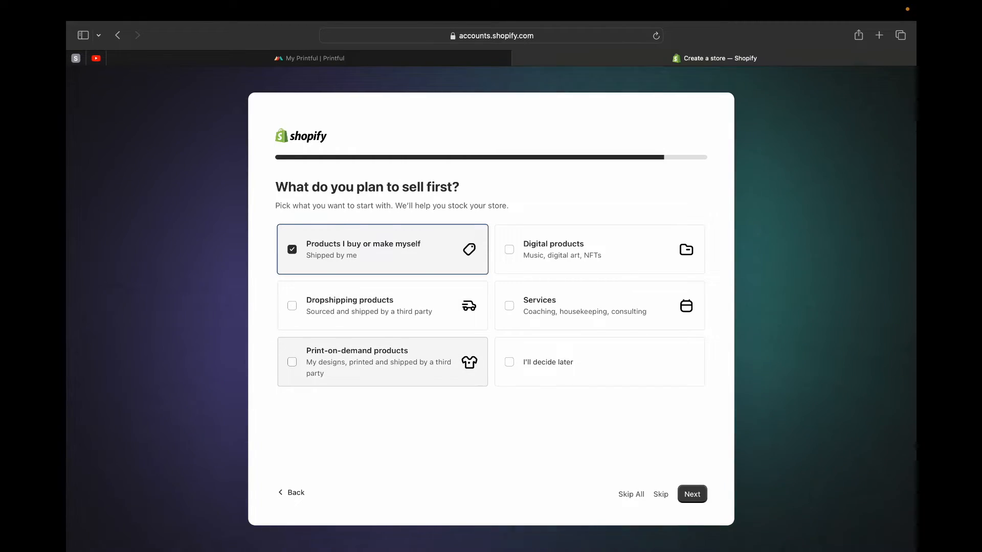
click(383, 362)
click(383, 250)
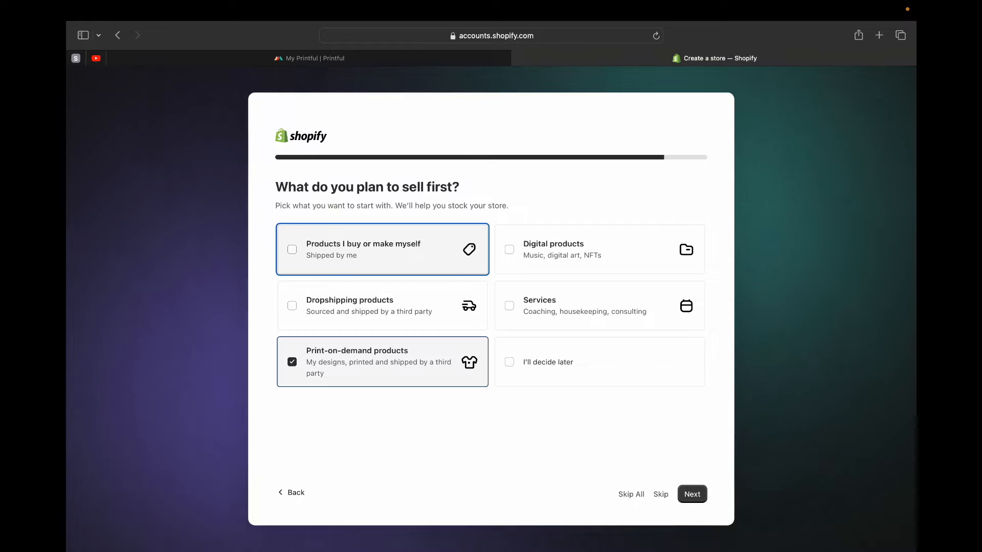
click(692, 494)
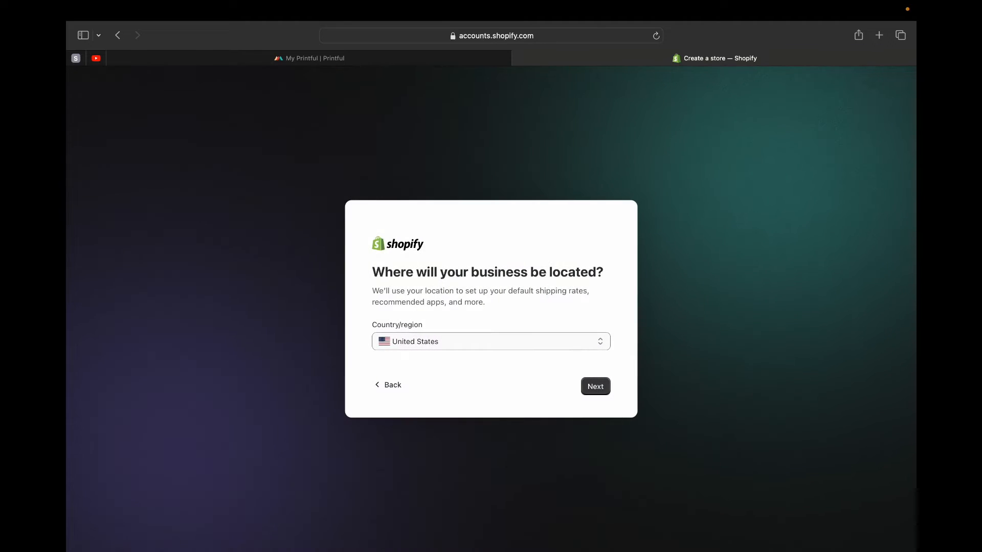
- Keep United States as the business location and continue the store setup
click(491, 347)
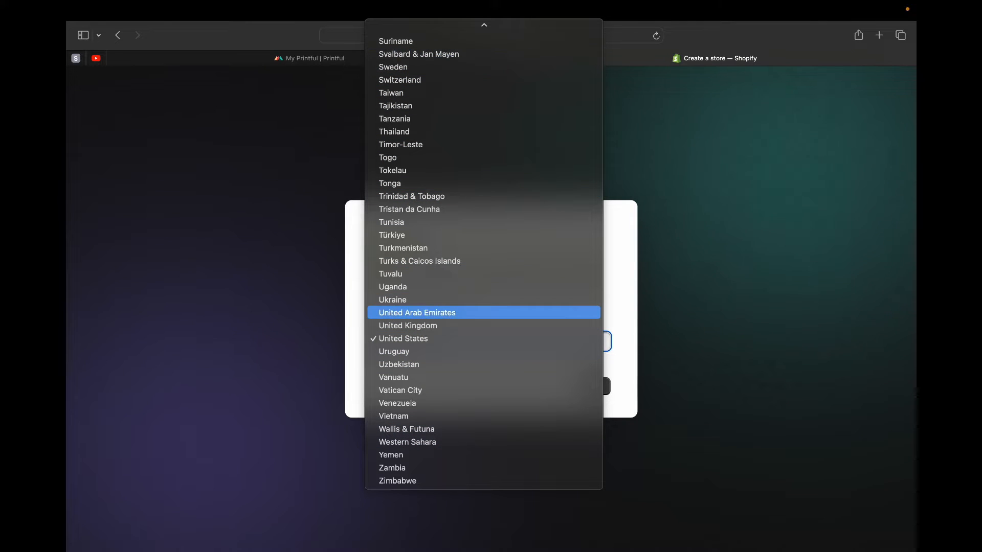
key(Escape)
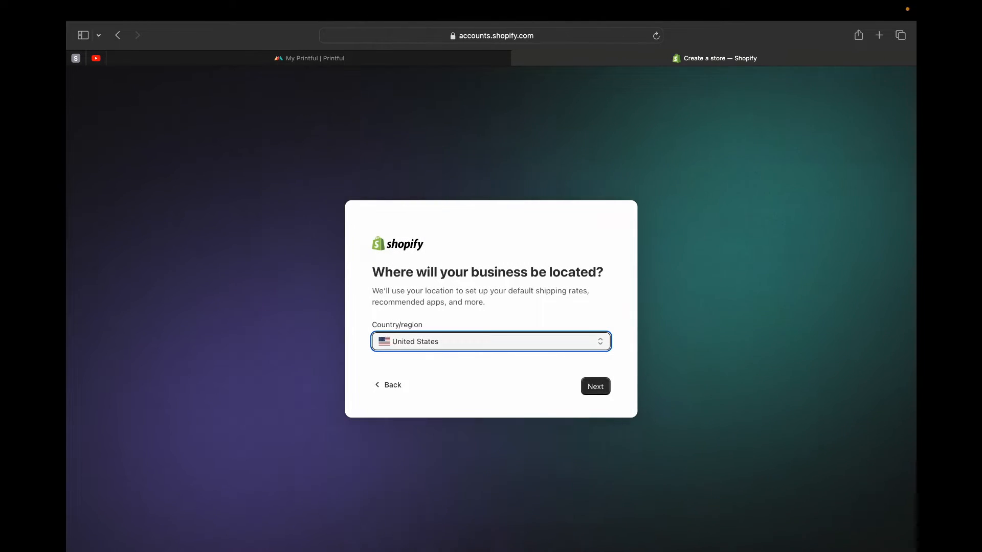
click(595, 387)
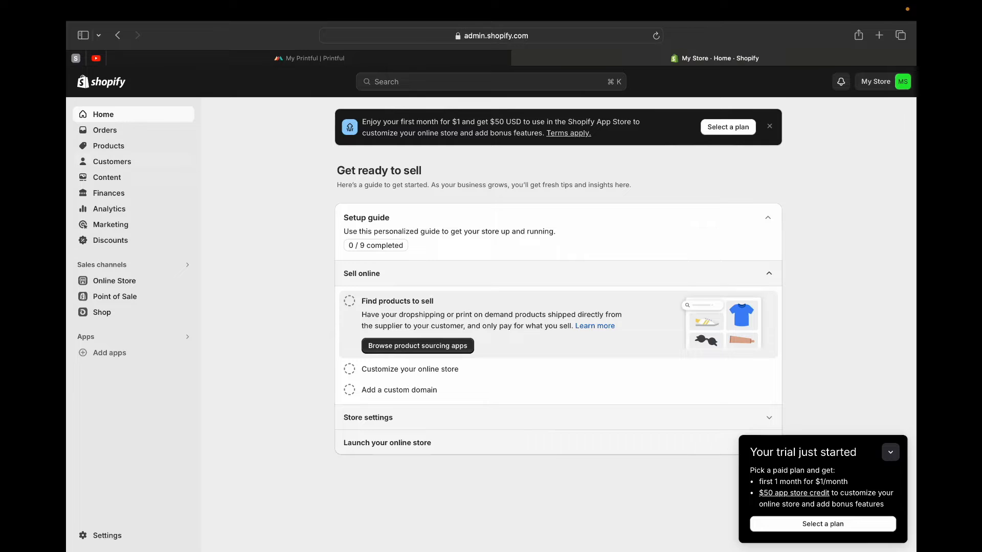
- Open the Shopify App Store from the store's app suggestions and search for printful
click(110, 353)
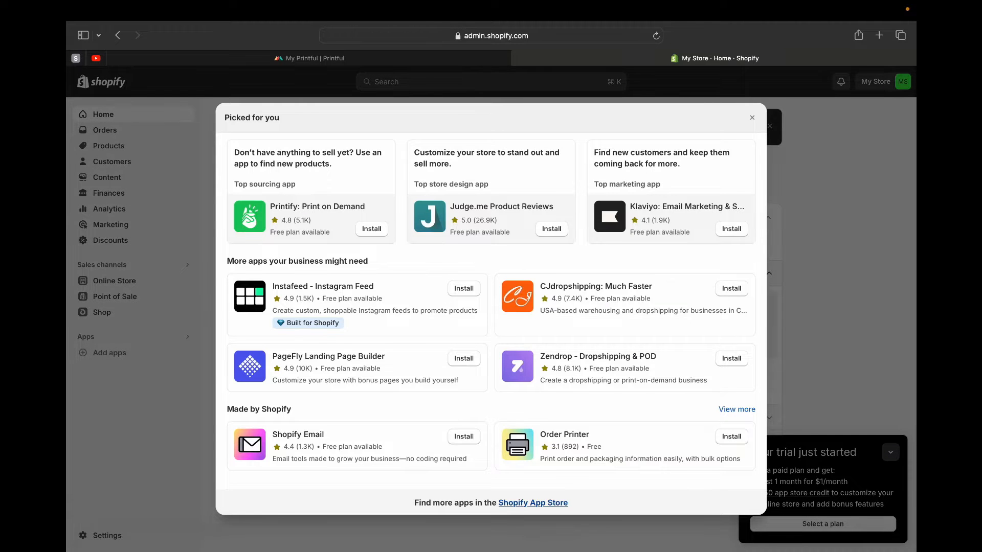
click(533, 503)
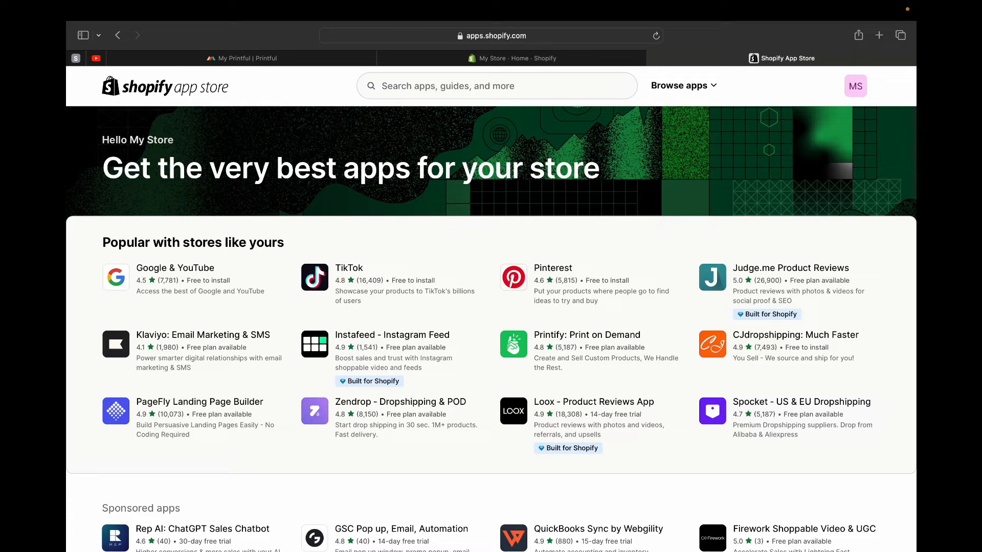
click(460, 86)
text(prin)
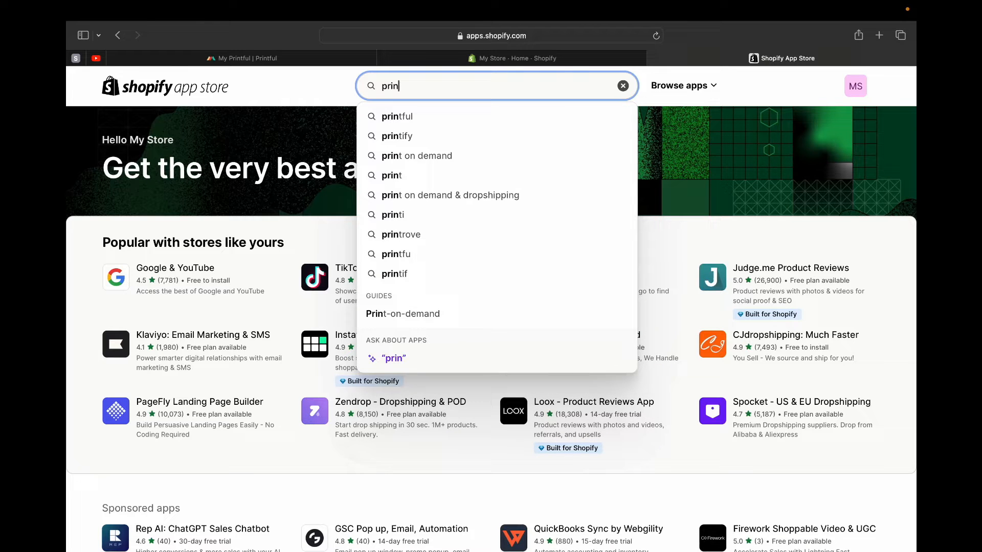
key(Down)
key(Return)
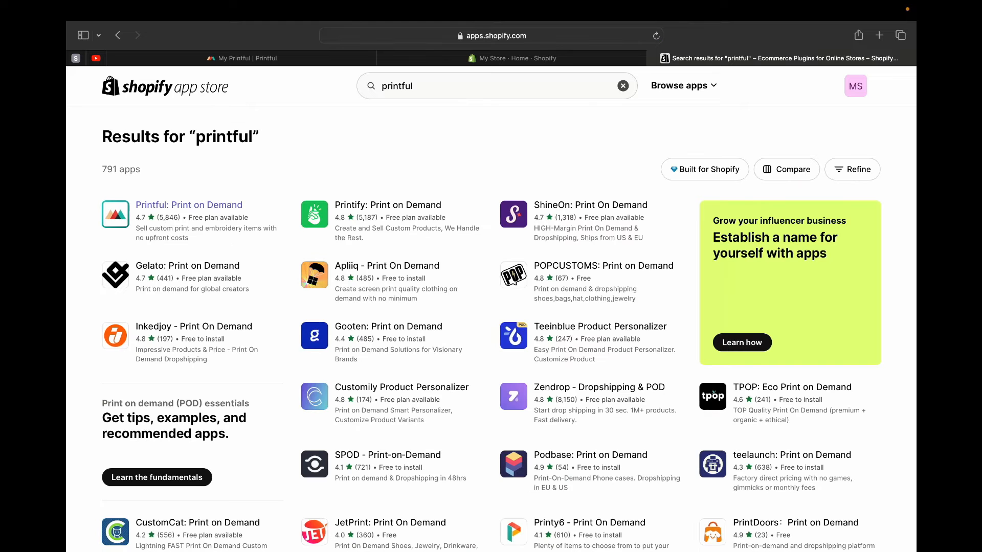
- Install the Printful: Print on Demand app and connect the store to the existing Printful account
click(189, 205)
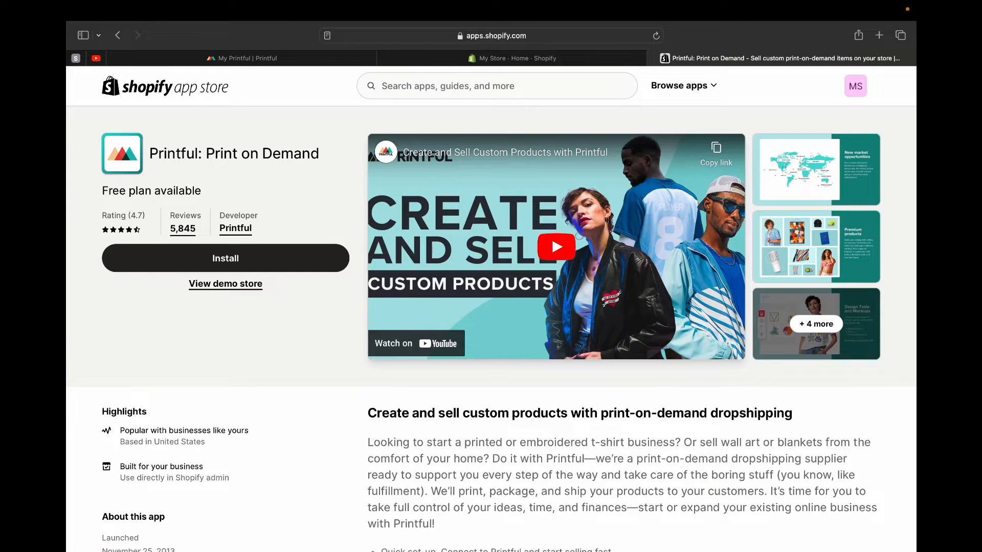
click(225, 259)
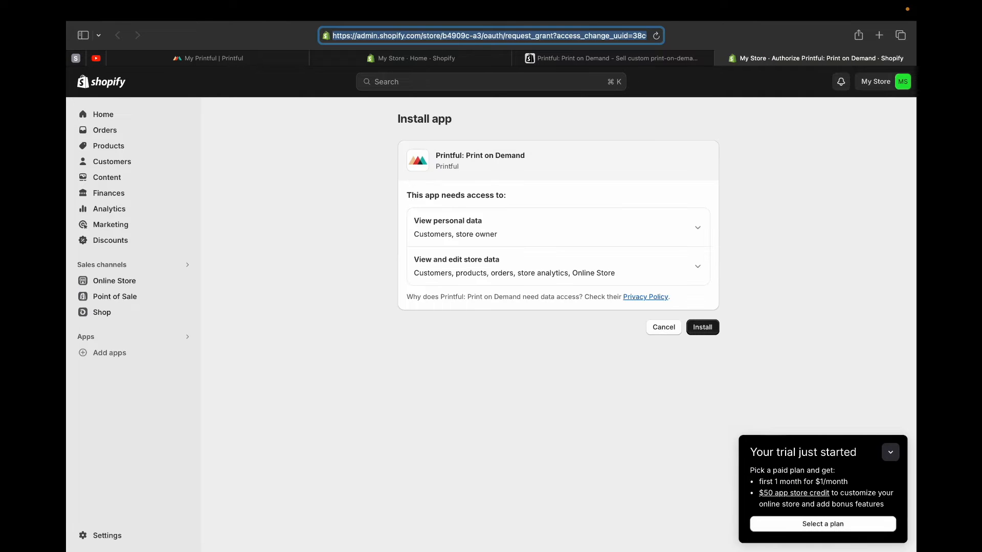
click(703, 328)
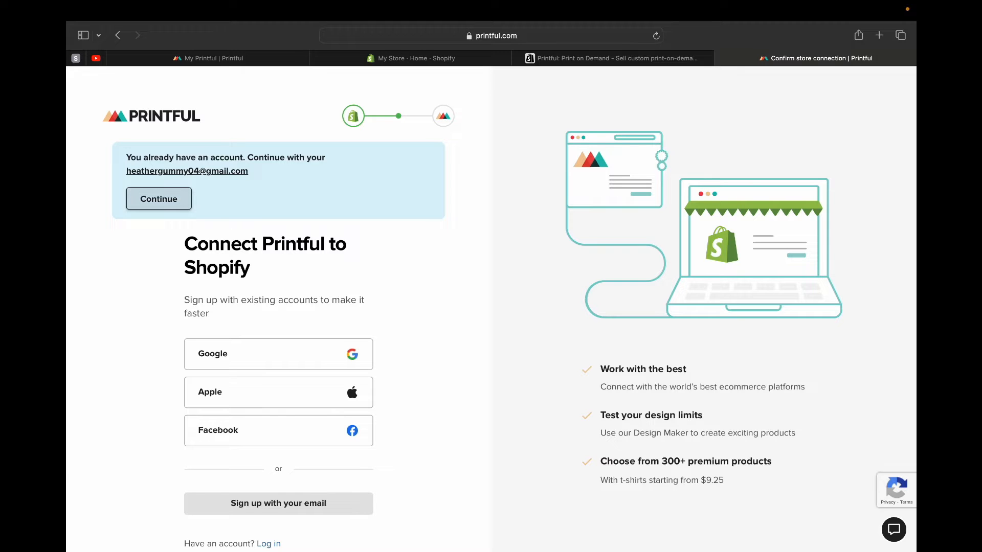
click(158, 198)
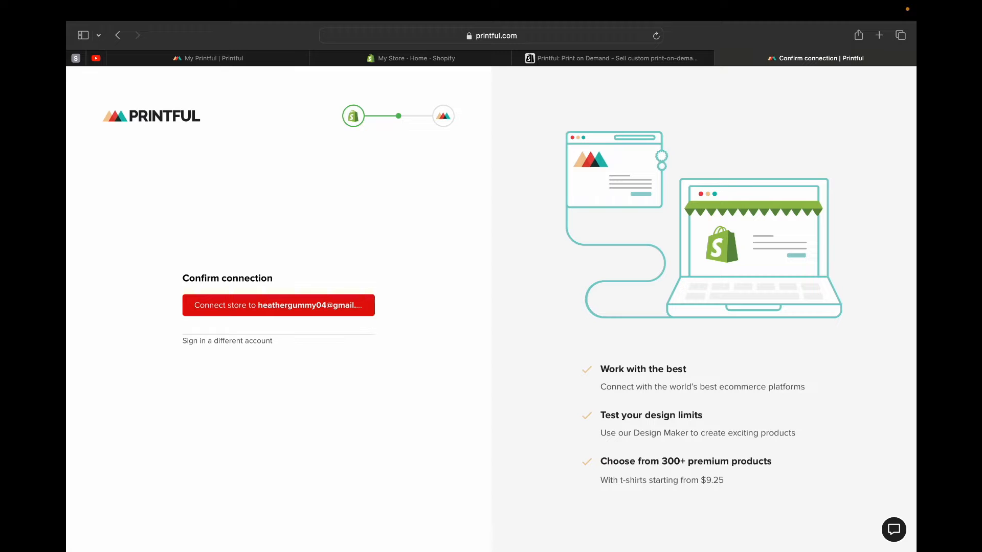
click(284, 309)
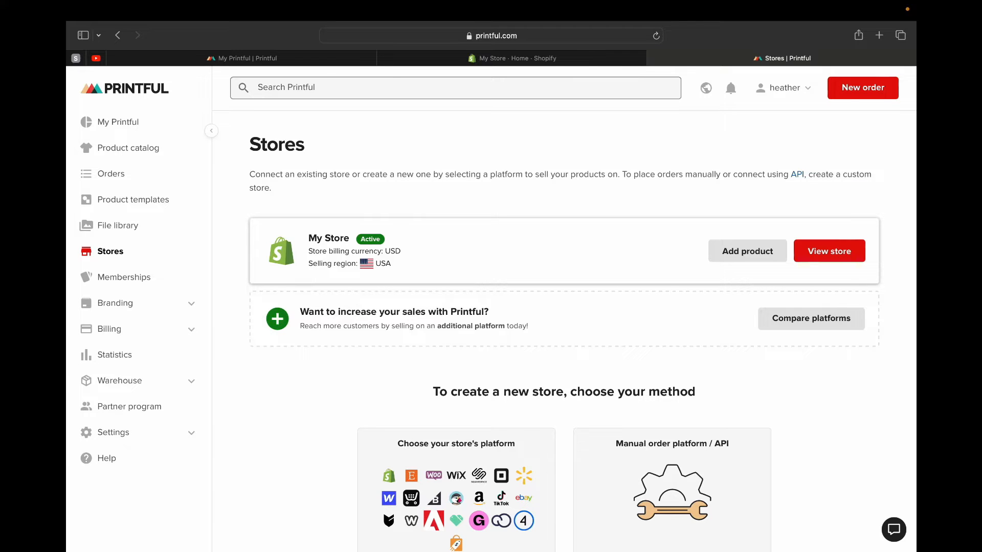
- Start adding a product to My Store and look through the new products on offer
scroll(635, 280, down, 3)
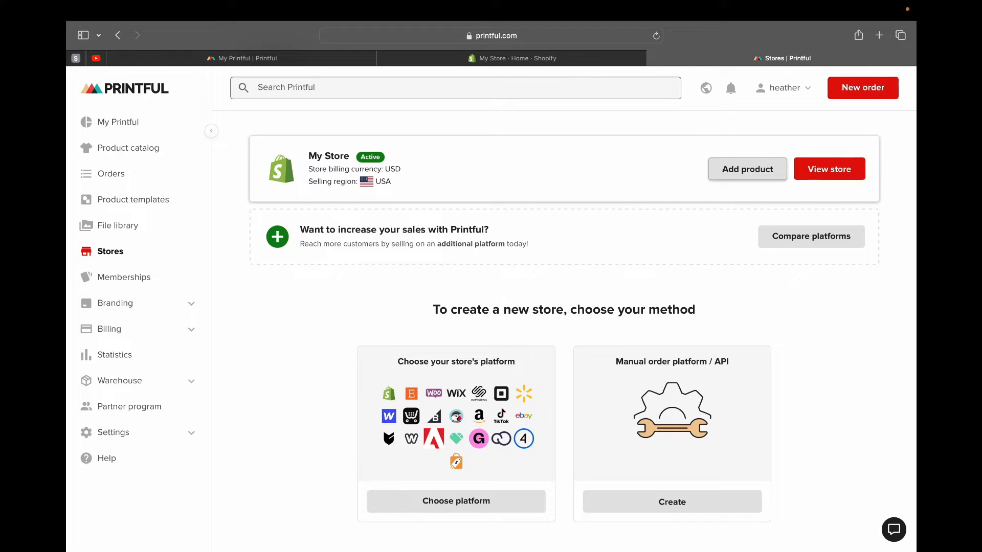
click(747, 169)
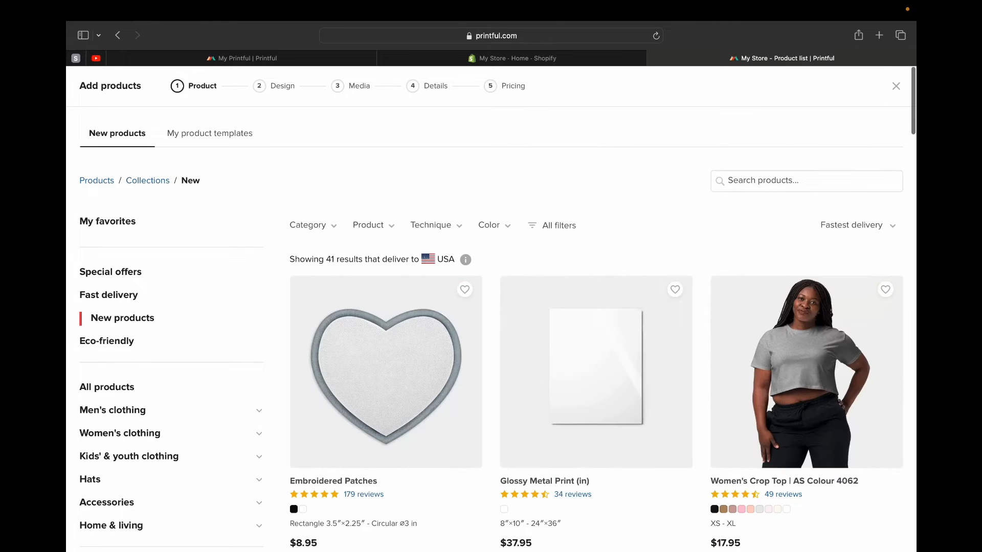
scroll(491, 307, down, 5)
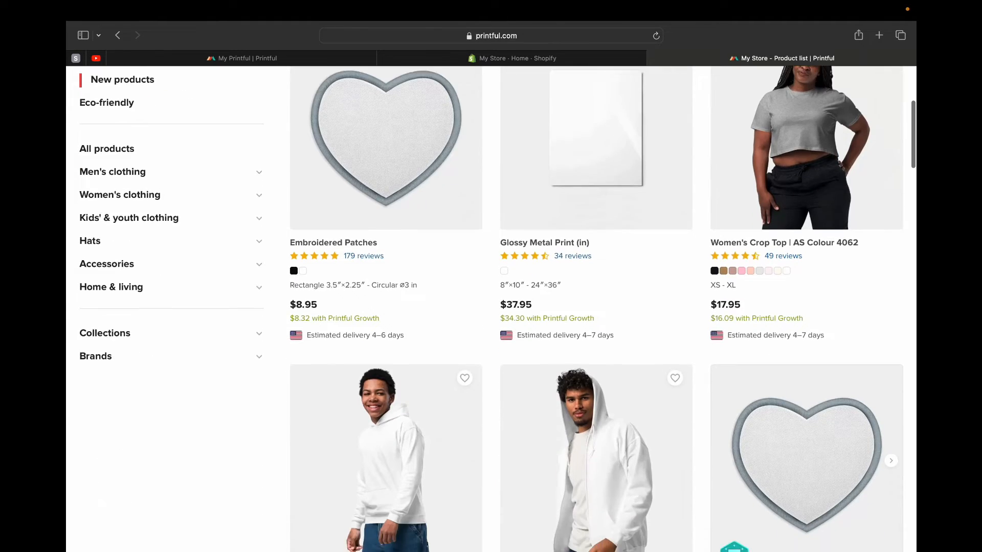
scroll(530, 515, down, 7)
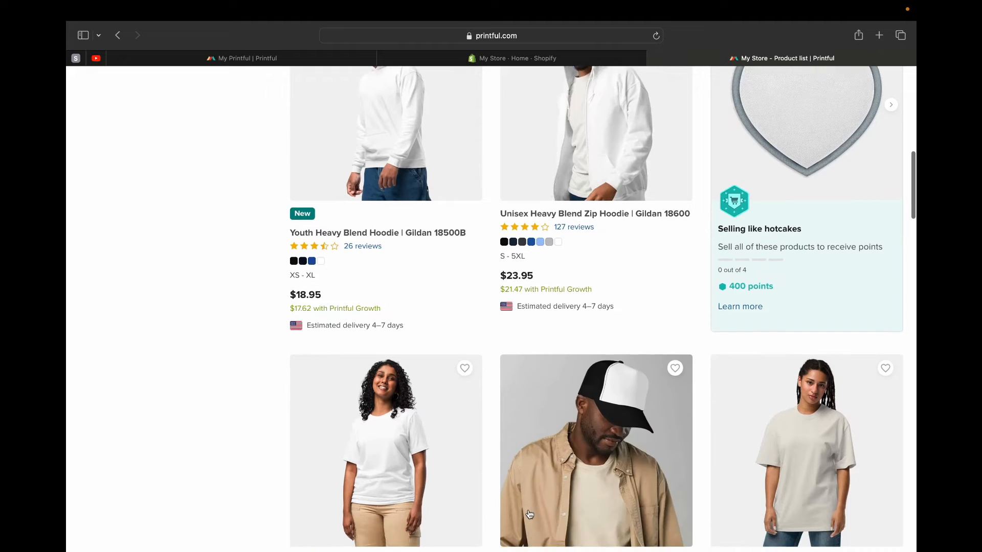
scroll(530, 514, down, 8)
scroll(530, 514, up, 15)
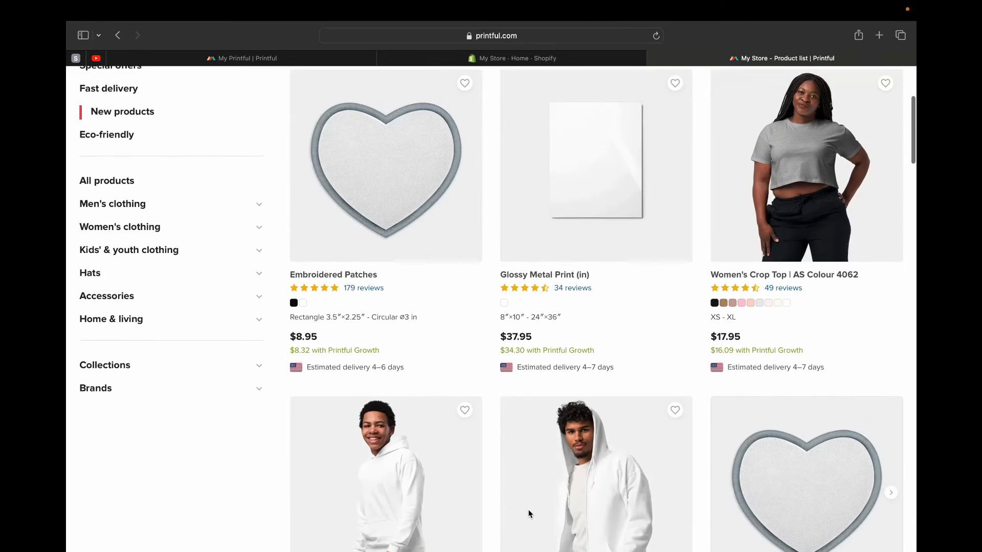
scroll(529, 515, up, 3)
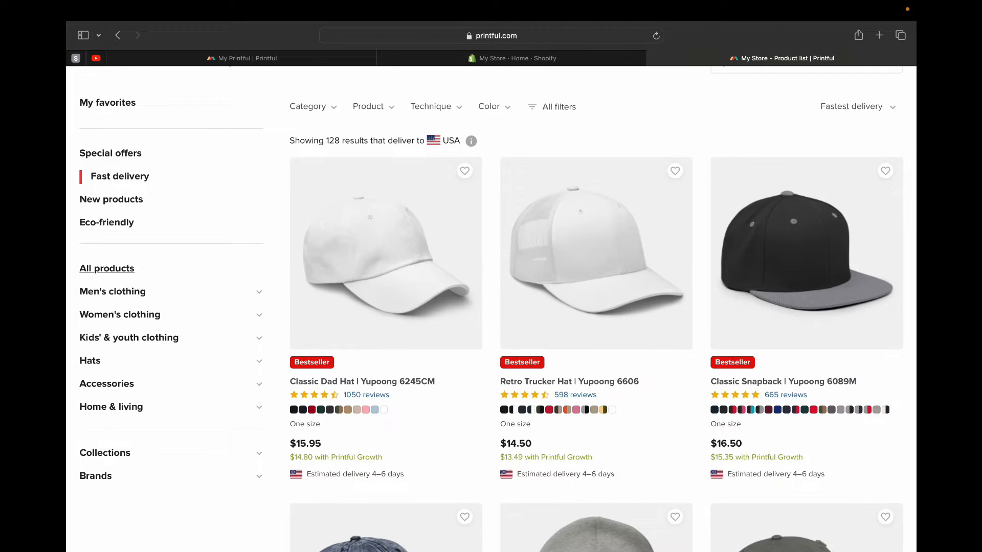
- List all products in the catalog and look through the clothing, hats, bags and bottles on offer
click(113, 269)
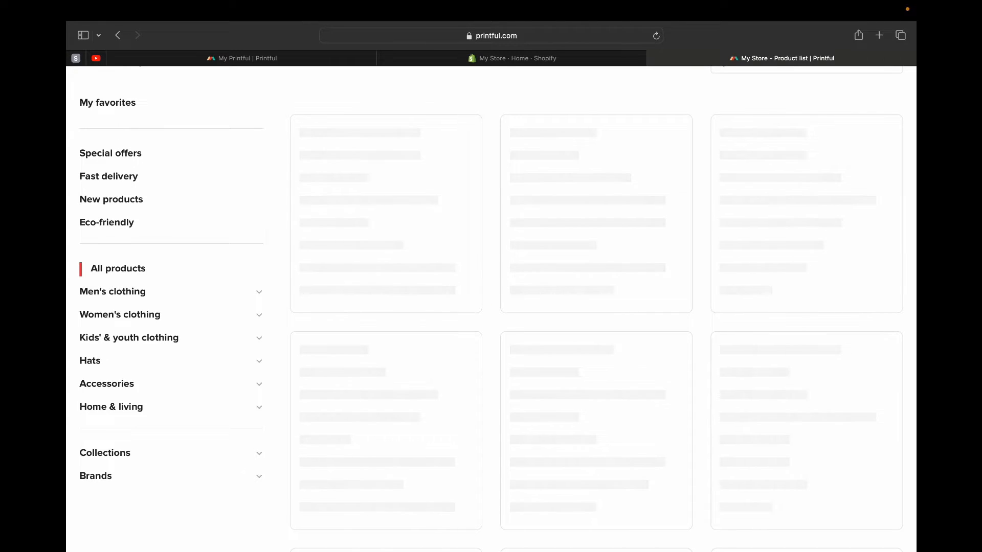
scroll(491, 307, down, 20)
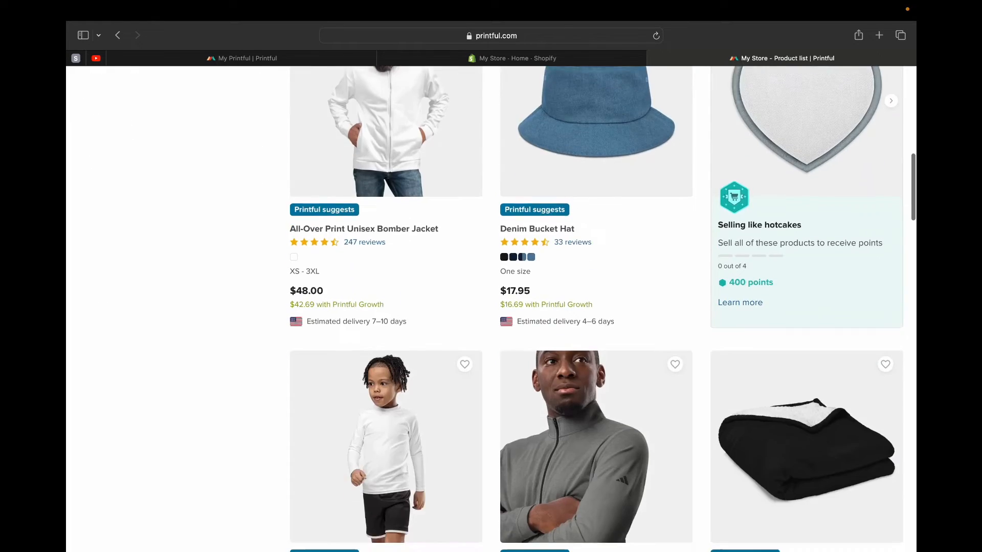
scroll(576, 226, down, 20)
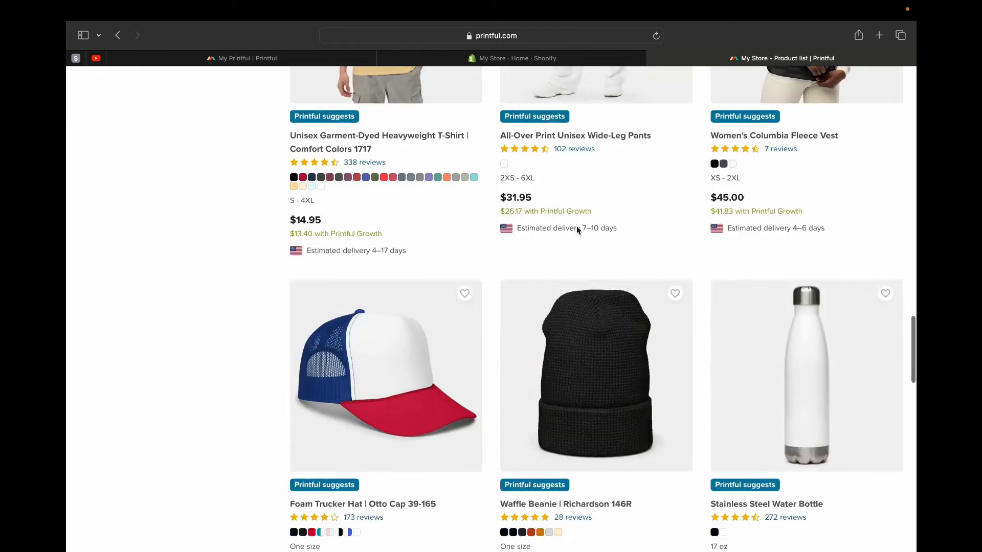
scroll(576, 226, up, 10)
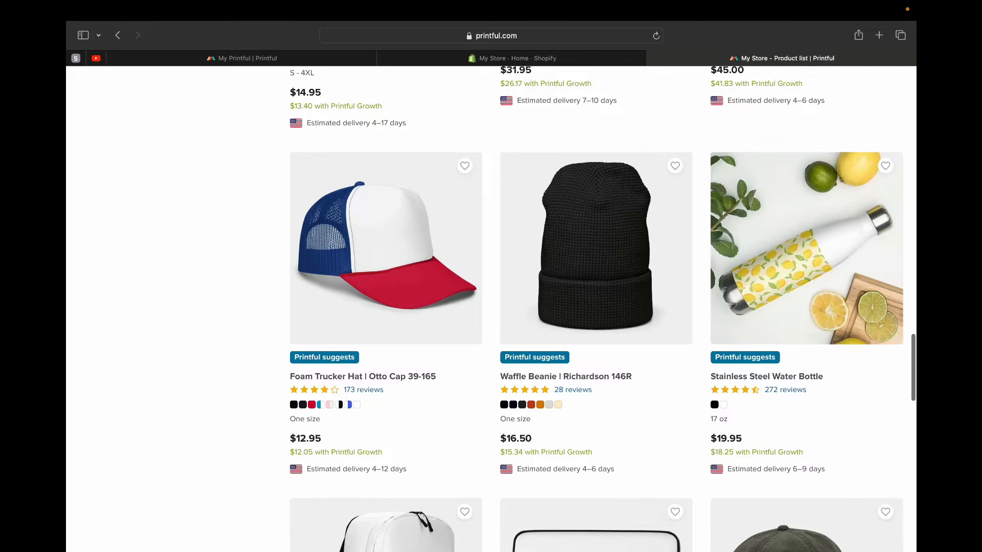
scroll(596, 309, up, 1)
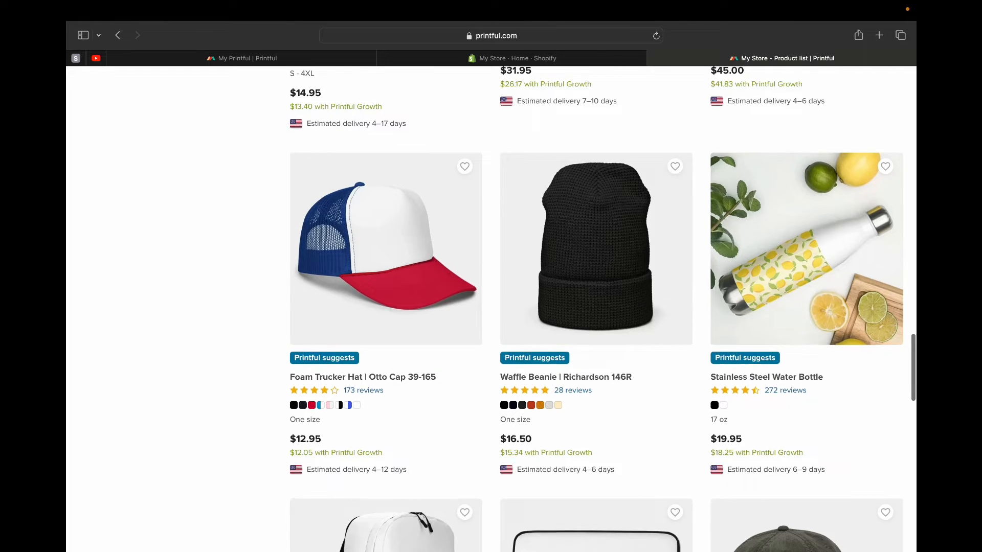
scroll(597, 309, down, 8)
scroll(818, 321, up, 15)
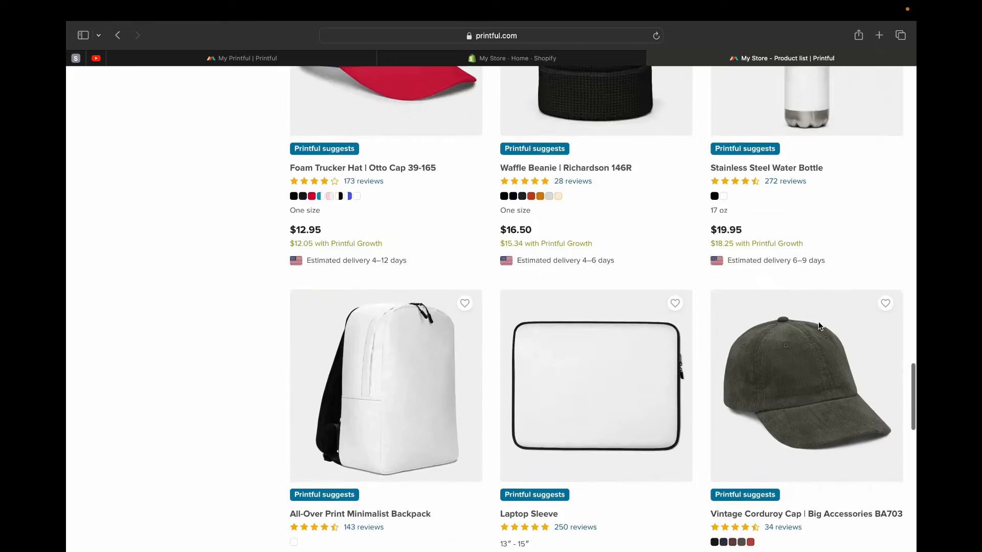
scroll(818, 321, up, 10)
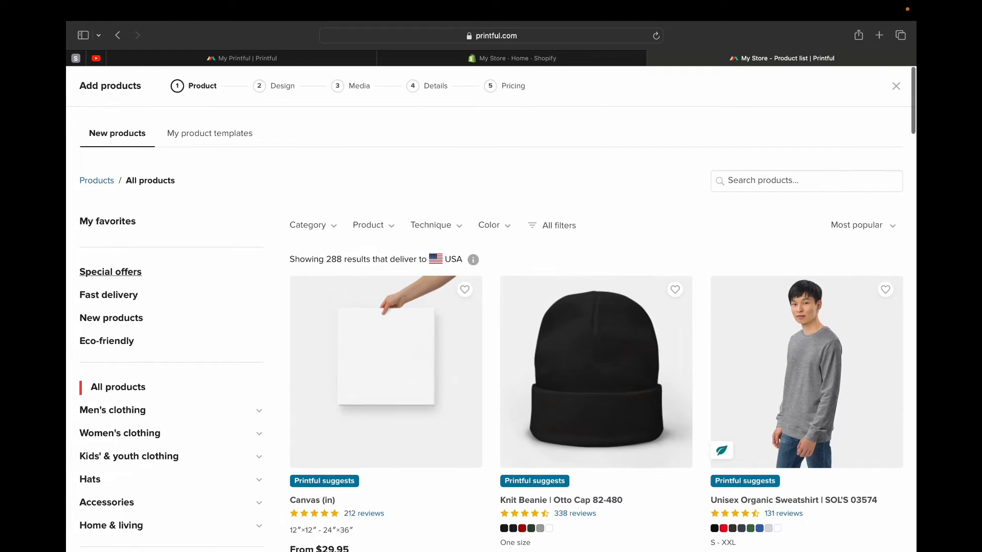
- Return to the new products collection and look through its first page of apparel, drinkware and table linen
scroll(596, 309, down, 20)
scroll(596, 309, down, 5)
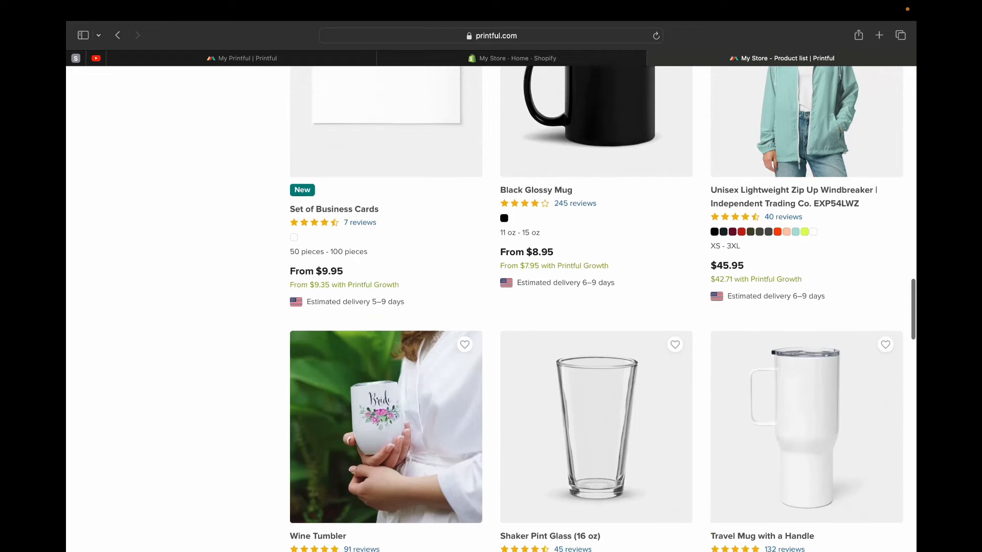
scroll(392, 404, down, 20)
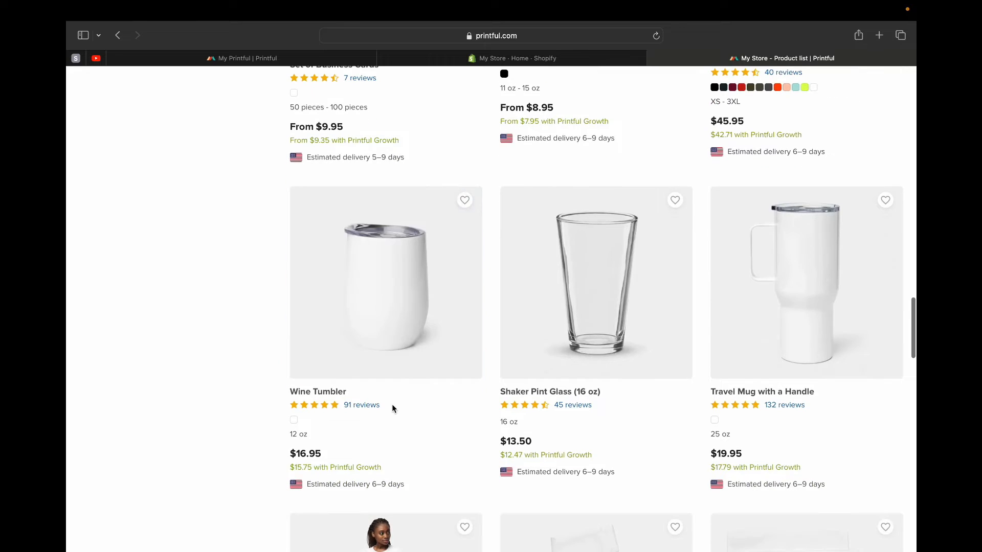
scroll(671, 240, down, 8)
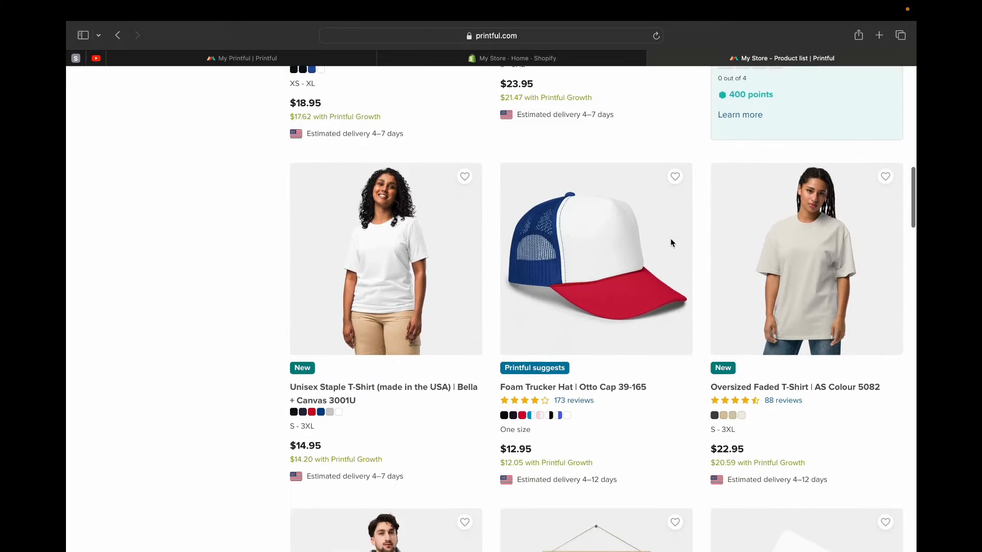
scroll(671, 242, down, 8)
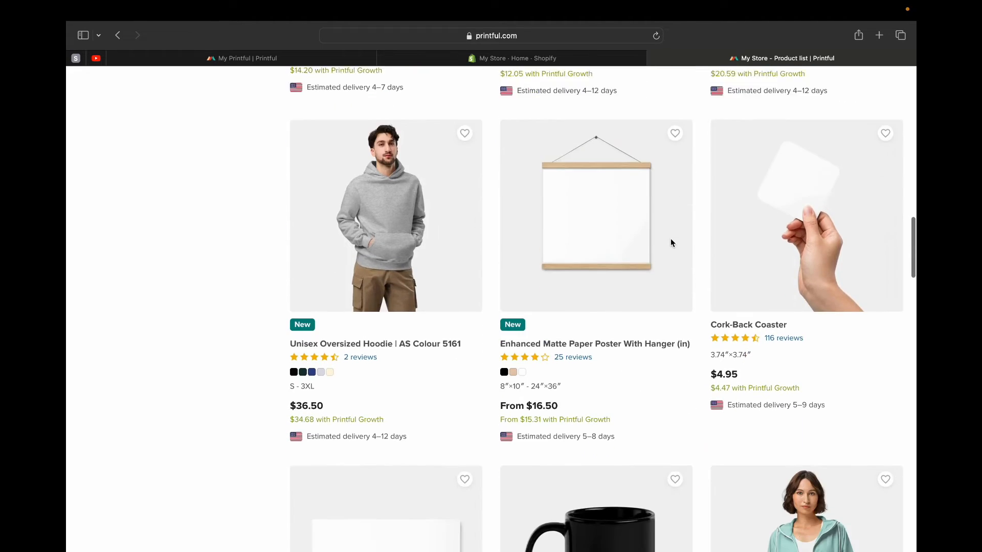
scroll(671, 243, down, 6)
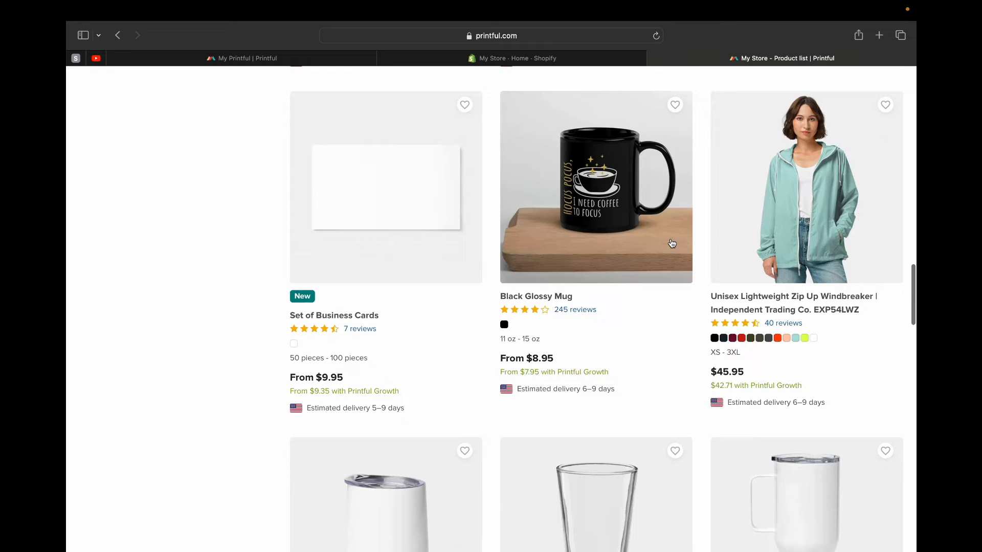
scroll(670, 242, down, 5)
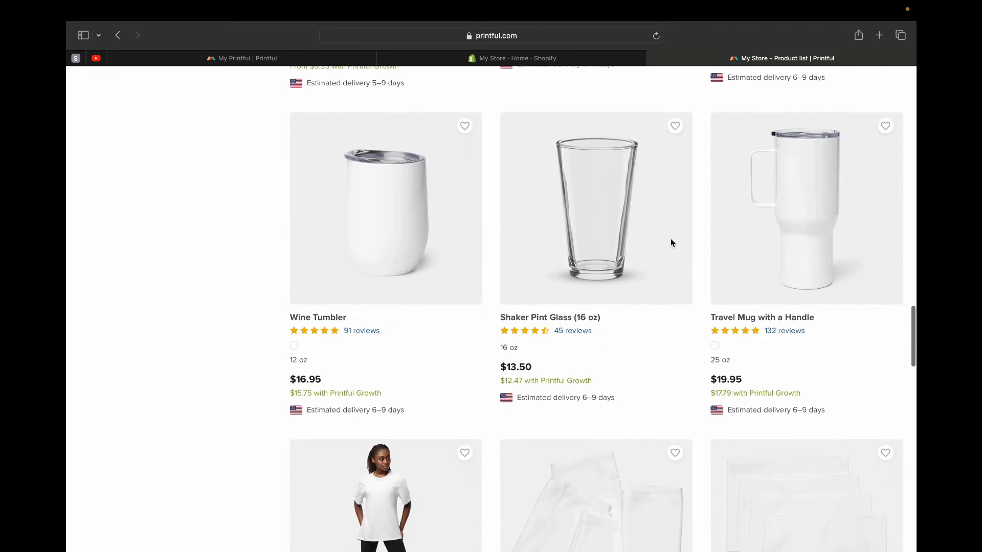
scroll(671, 242, down, 7)
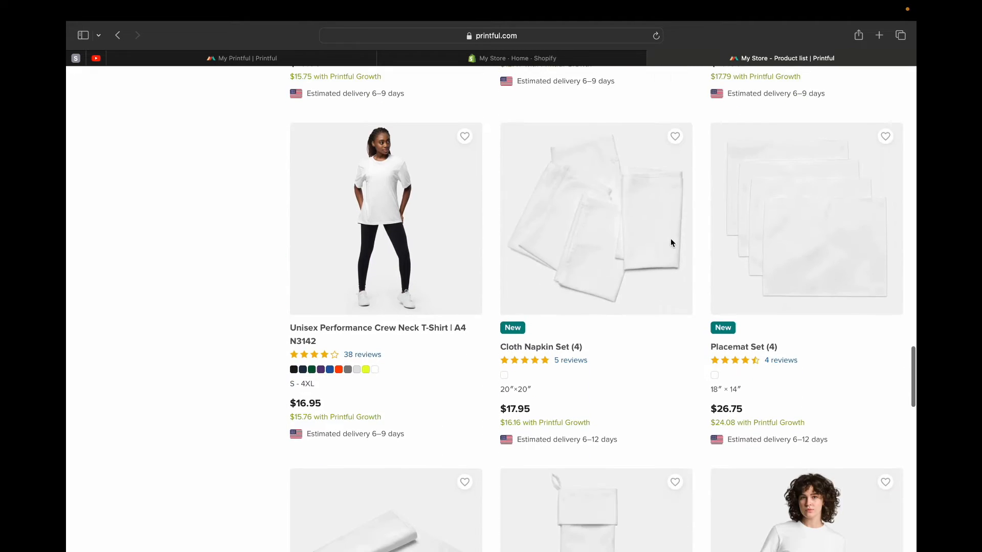
scroll(670, 243, down, 2)
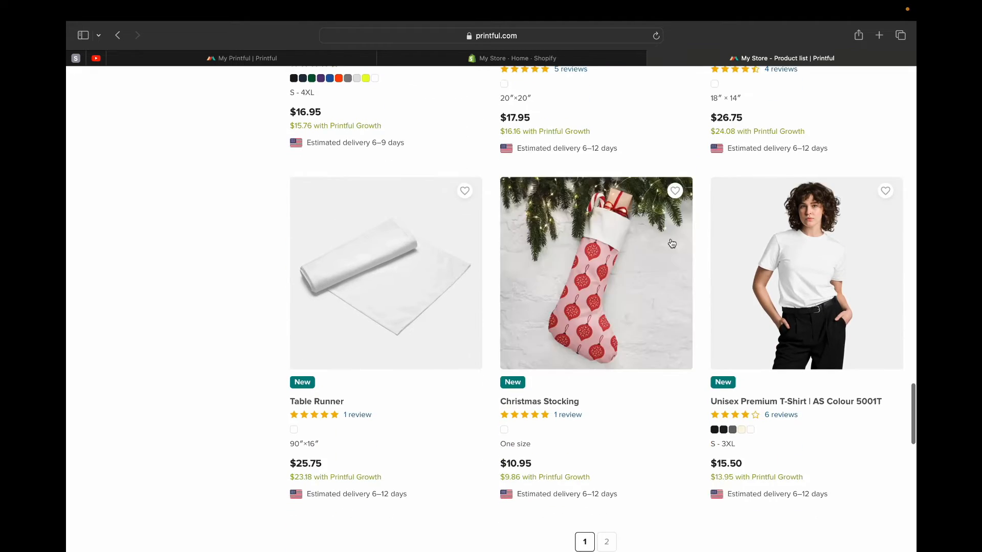
scroll(671, 243, left, 3)
scroll(593, 307, down, 1)
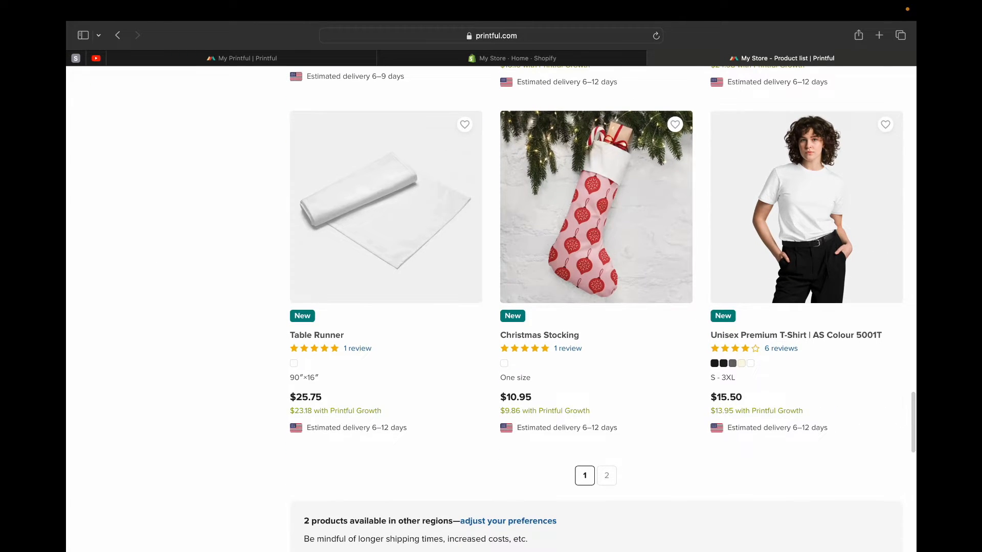
scroll(593, 307, down, 2)
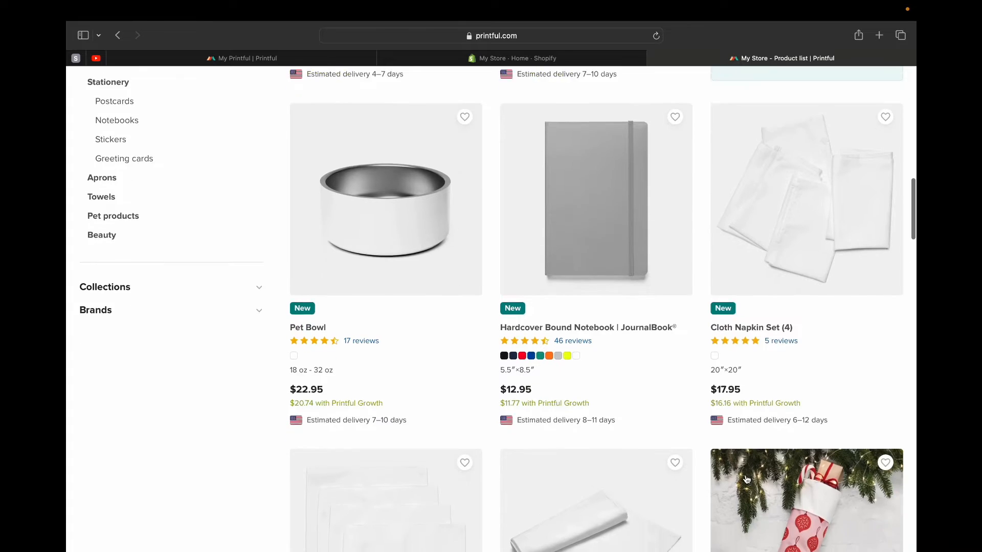
- Show all home & living products and look through the first page of posters, mugs, pillows and towels
scroll(746, 480, down, 1)
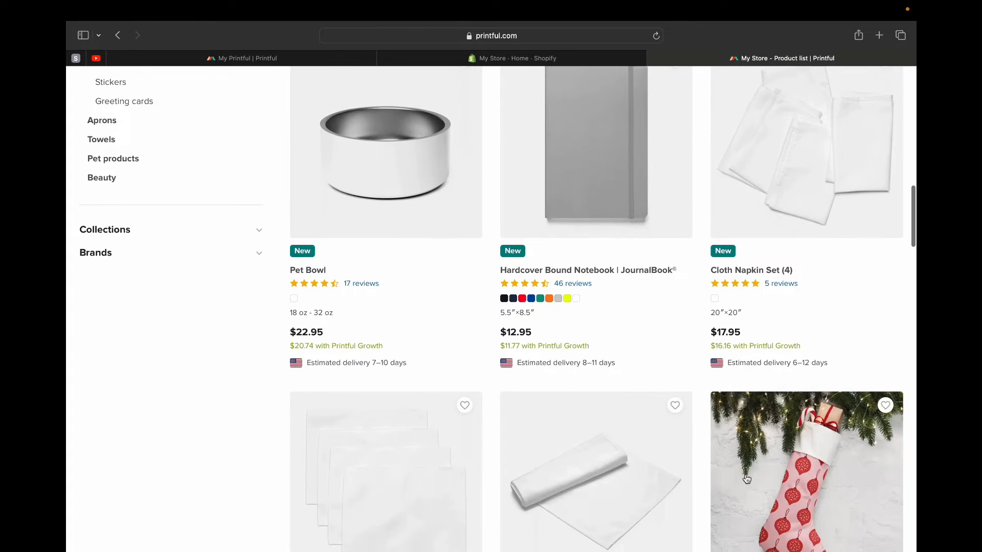
scroll(654, 364, down, 5)
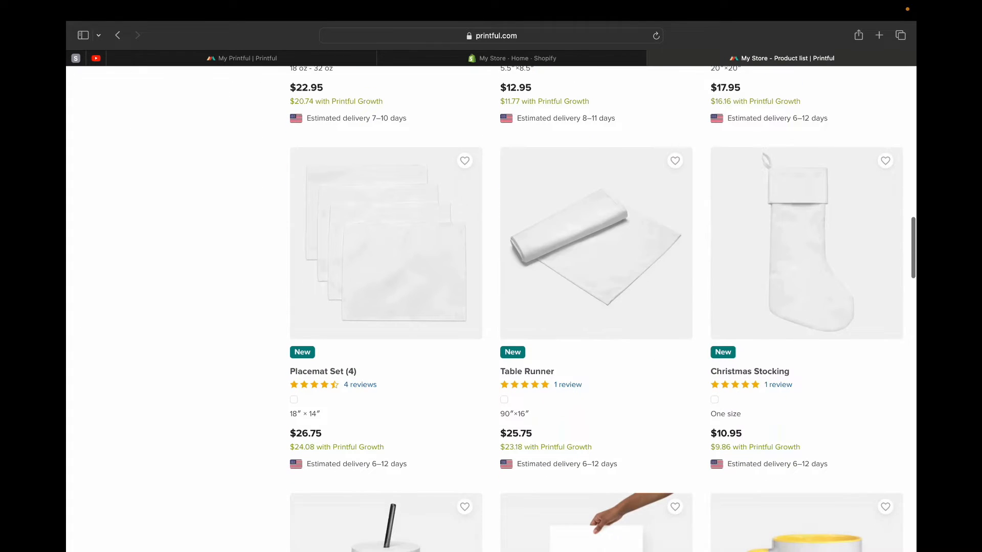
scroll(728, 356, down, 3)
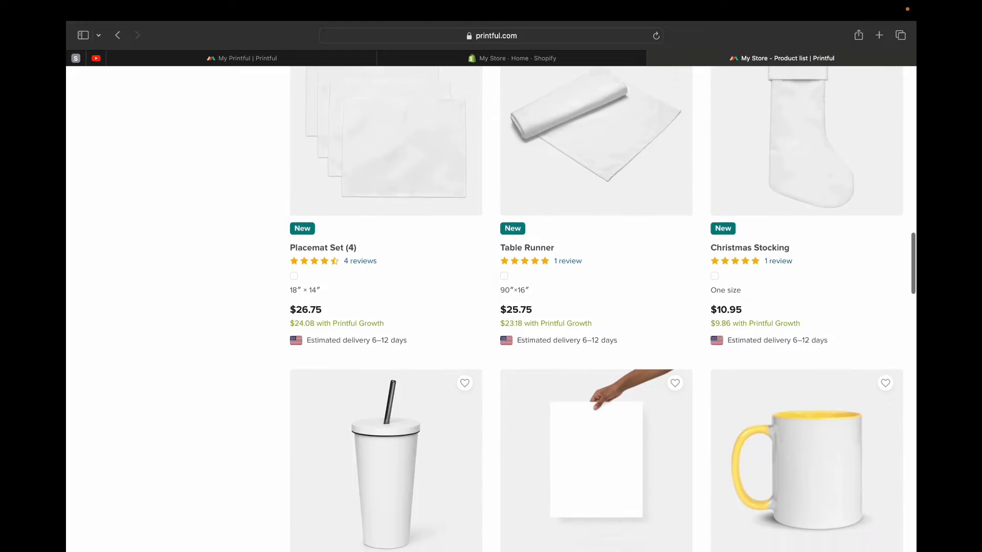
scroll(728, 356, down, 5)
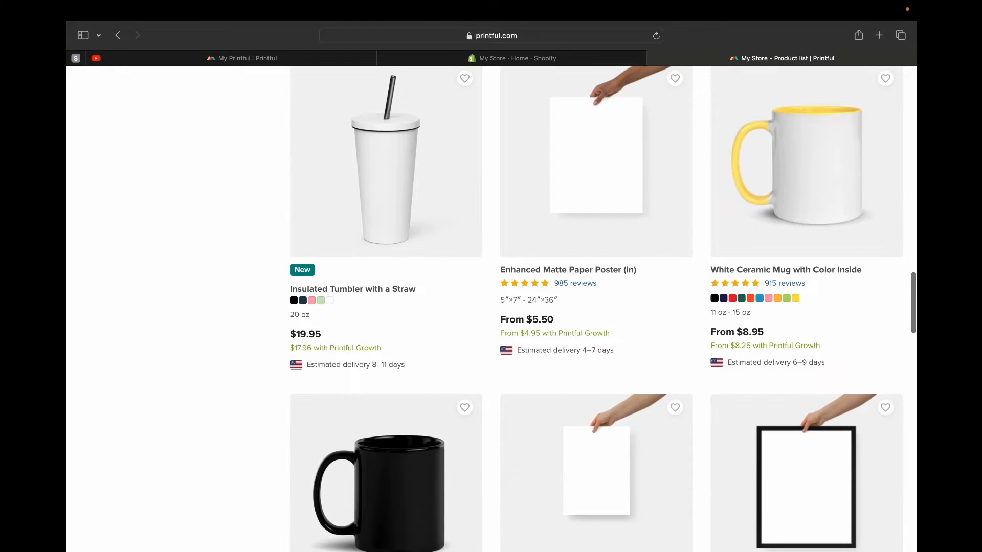
scroll(729, 356, down, 2)
scroll(386, 327, down, 1)
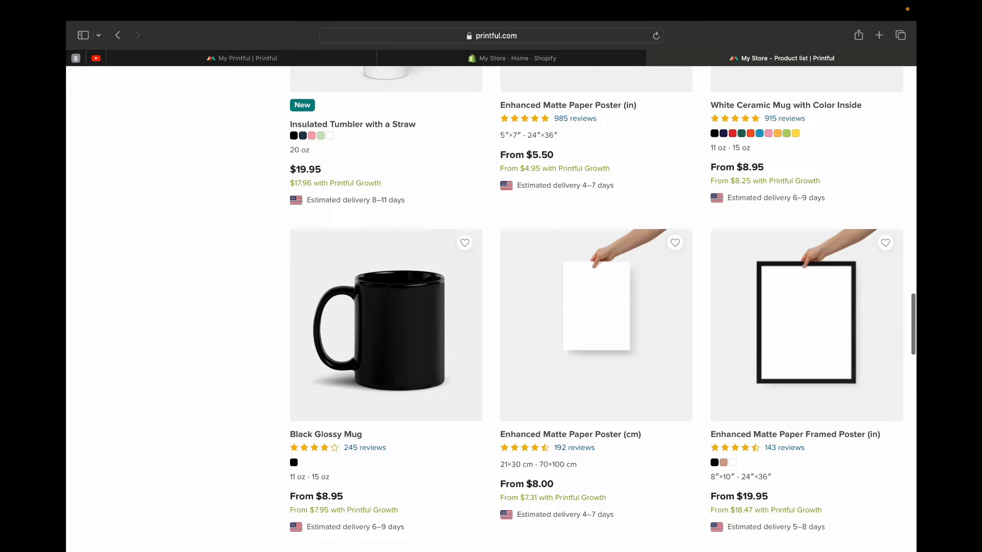
scroll(411, 480, down, 9)
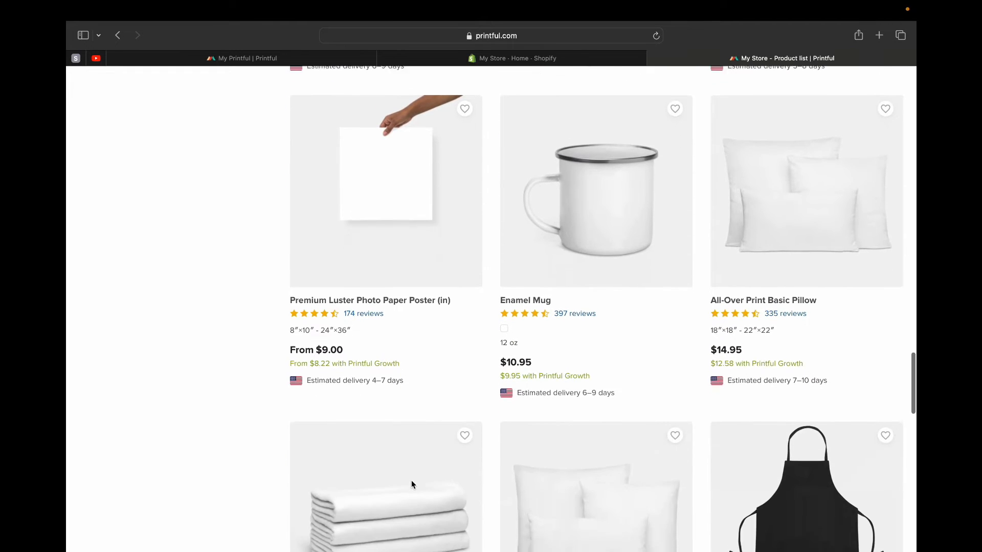
scroll(412, 484, down, 3)
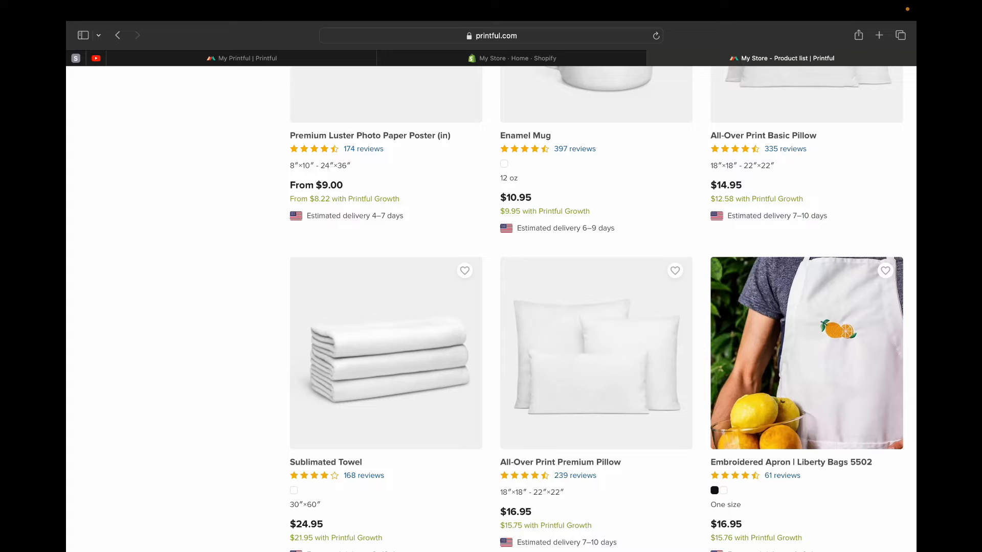
scroll(596, 309, down, 4)
scroll(597, 309, down, 1)
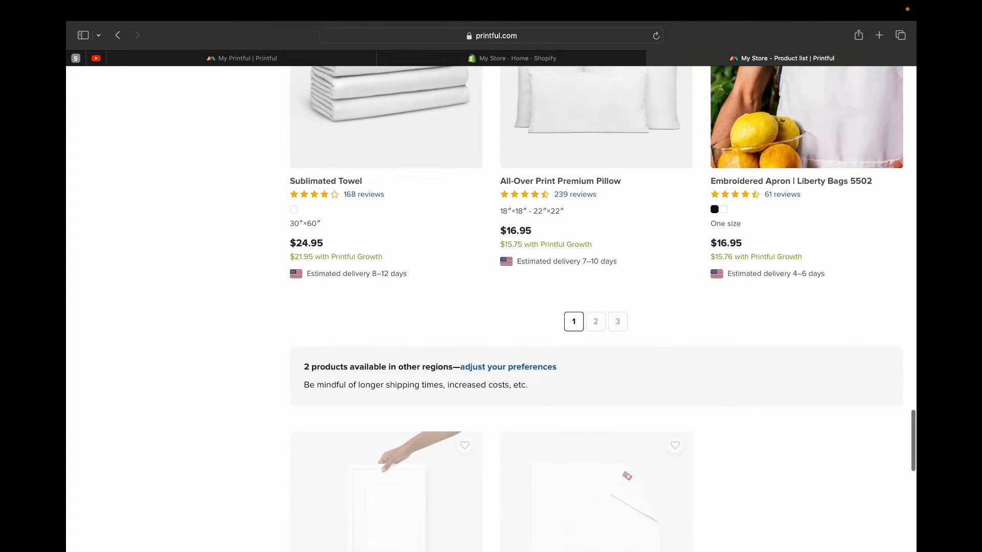
- Open page 2 of the home & living products and look over the framed posters, pillow cases and blankets
click(596, 320)
scroll(598, 321, up, 5)
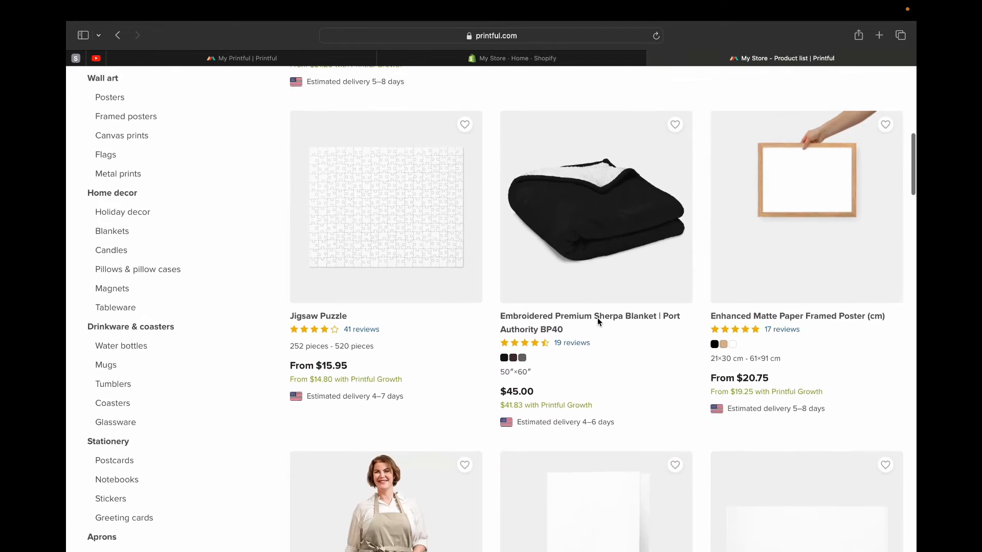
scroll(598, 322, up, 3)
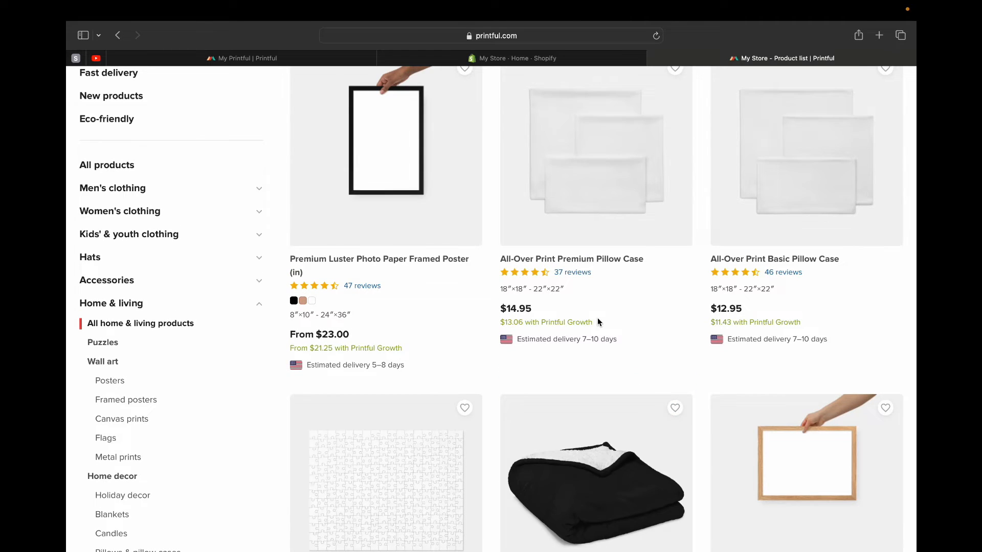
scroll(597, 318, up, 4)
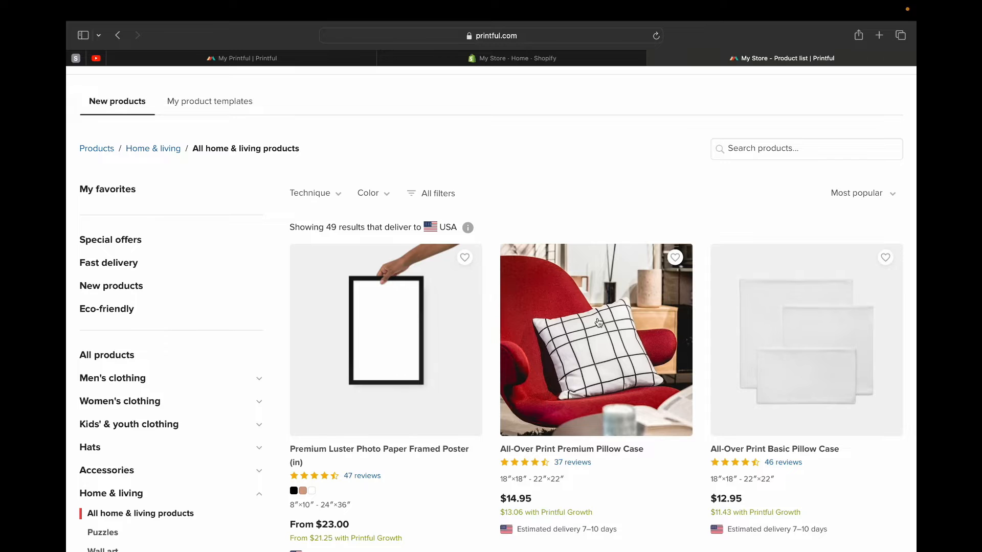
- Look through the mugs in the Home & living category and switch to Canva's home page
scroll(598, 323, down, 6)
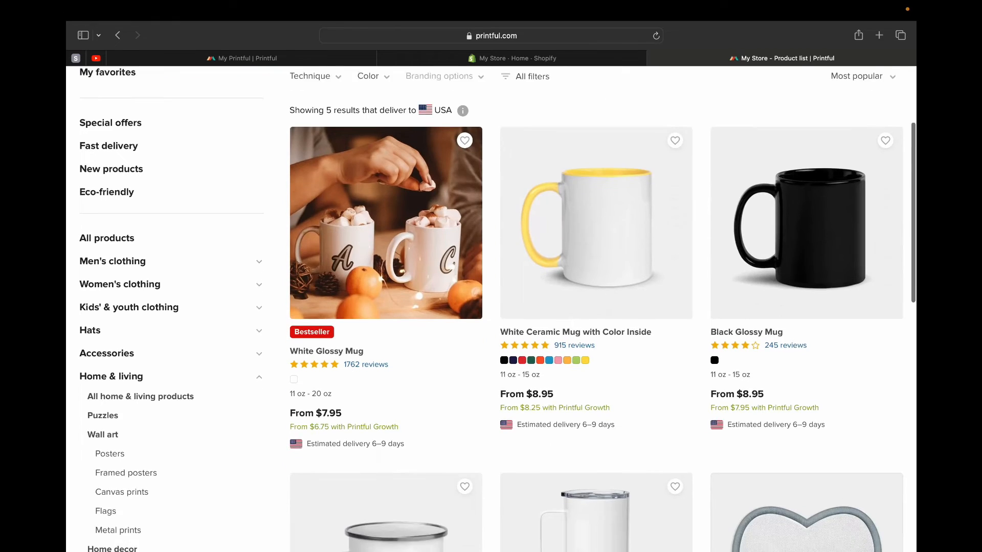
scroll(597, 317, down, 3)
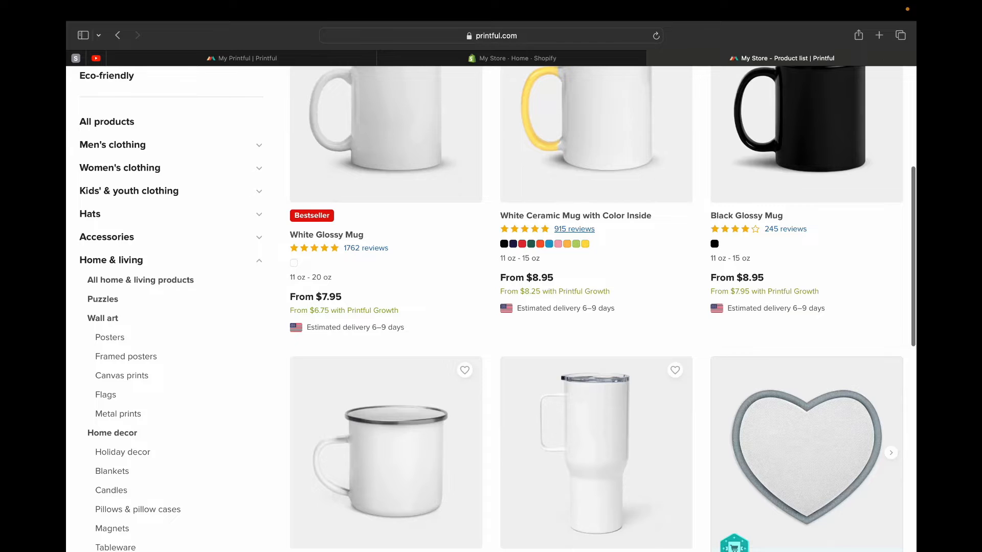
scroll(581, 229, down, 2)
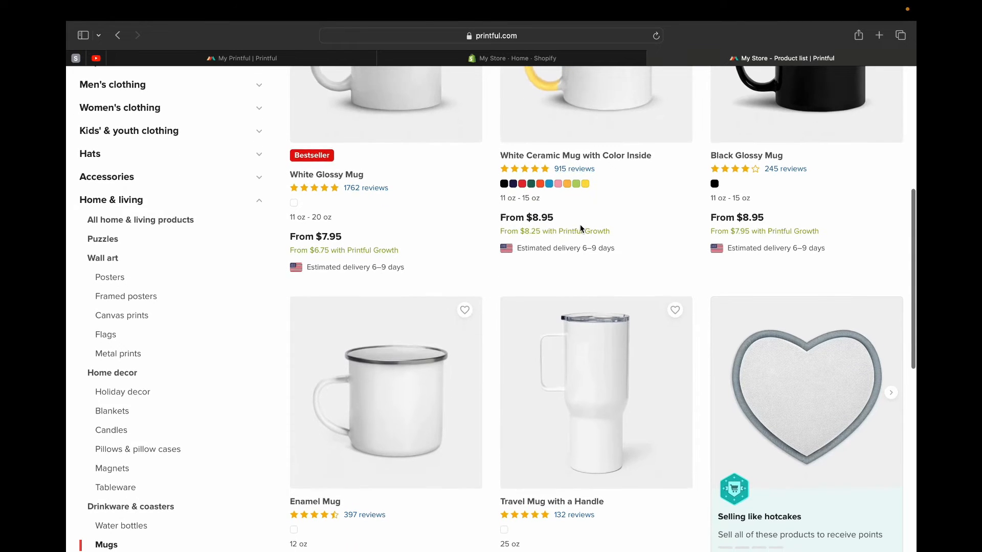
scroll(581, 229, down, 6)
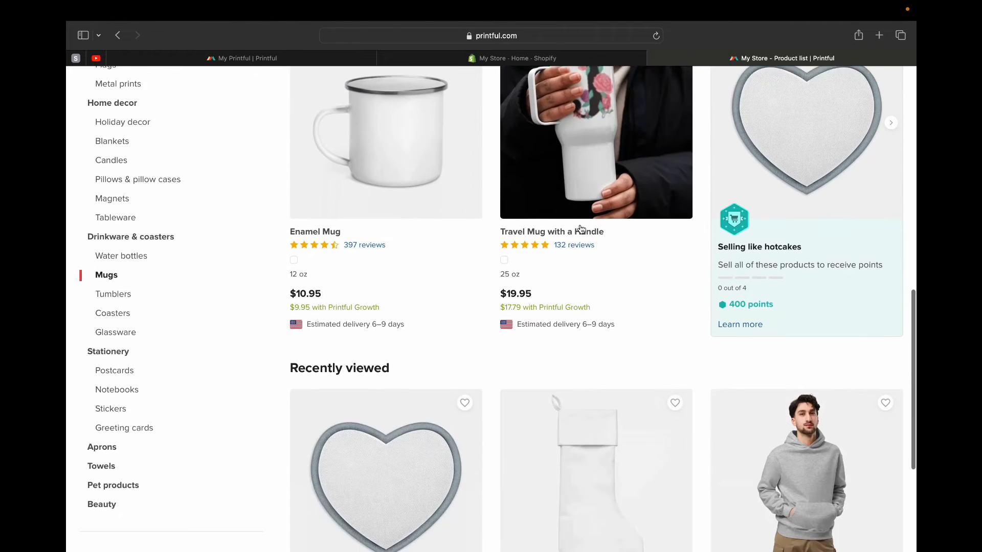
scroll(582, 230, down, 1)
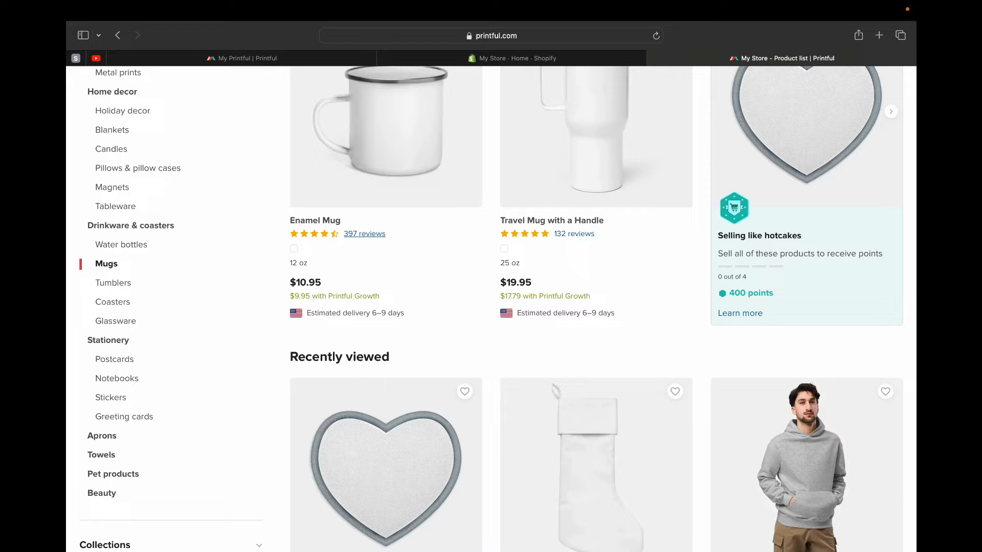
scroll(575, 234, up, 12)
scroll(366, 335, down, 4)
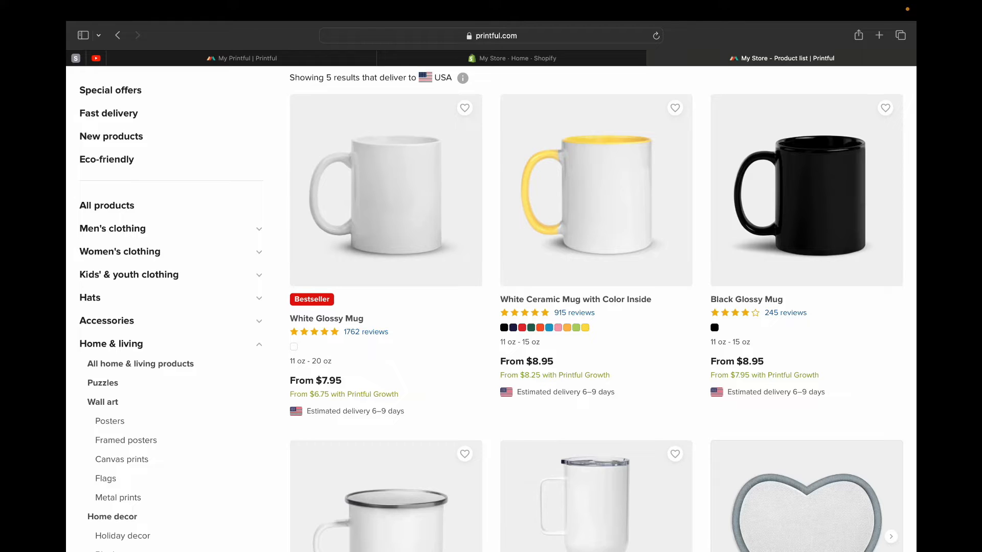
click(242, 58)
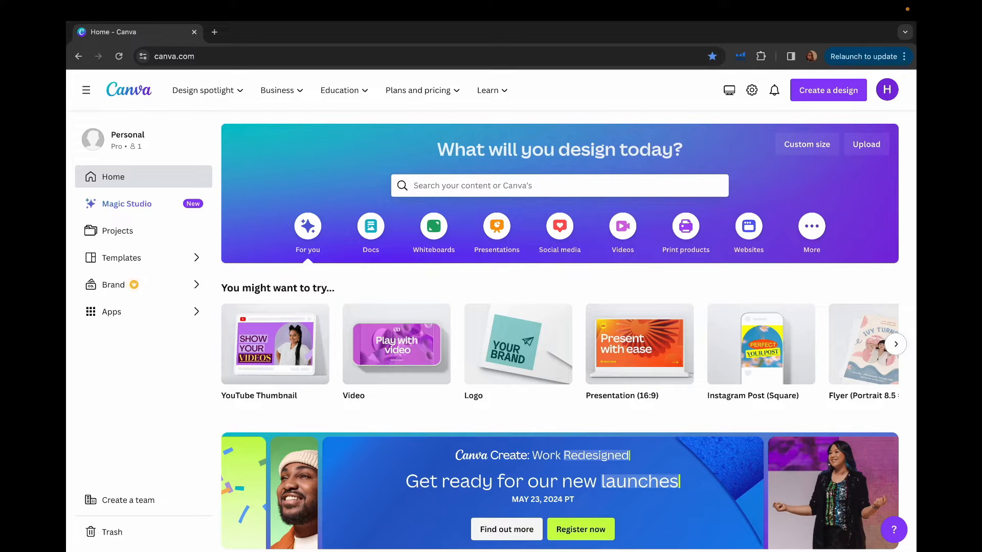
- Create a new blank design with a custom size of 4500 × 3300 px
click(829, 90)
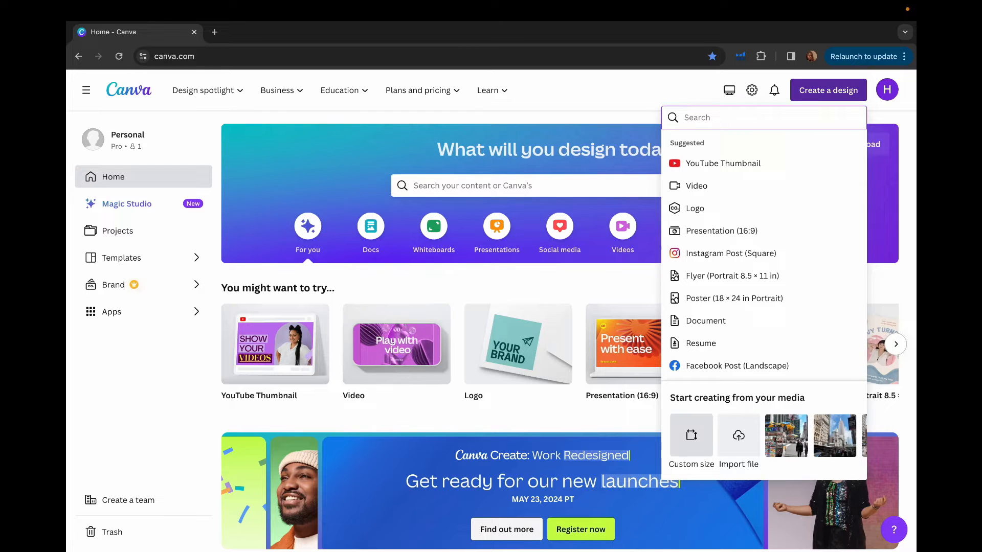
click(691, 436)
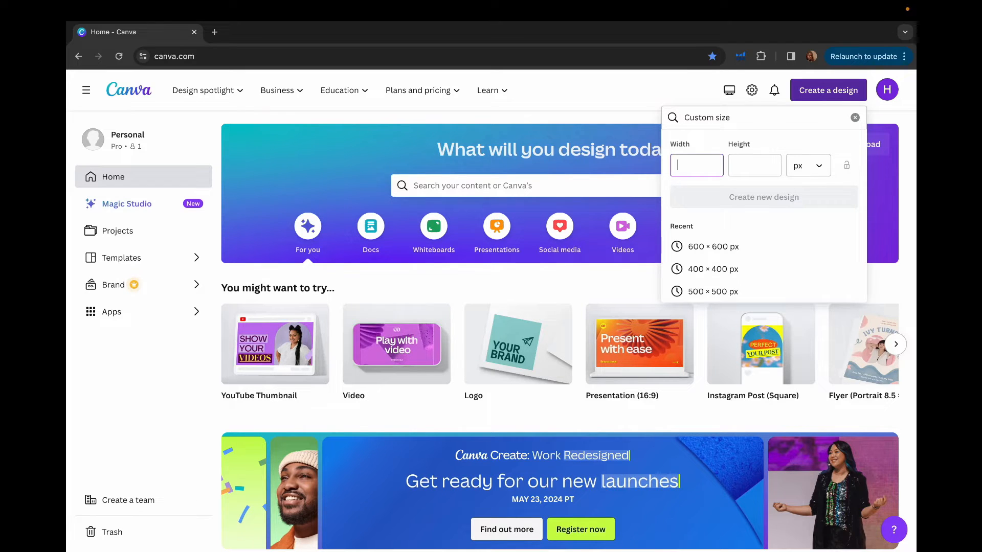
text(4500)
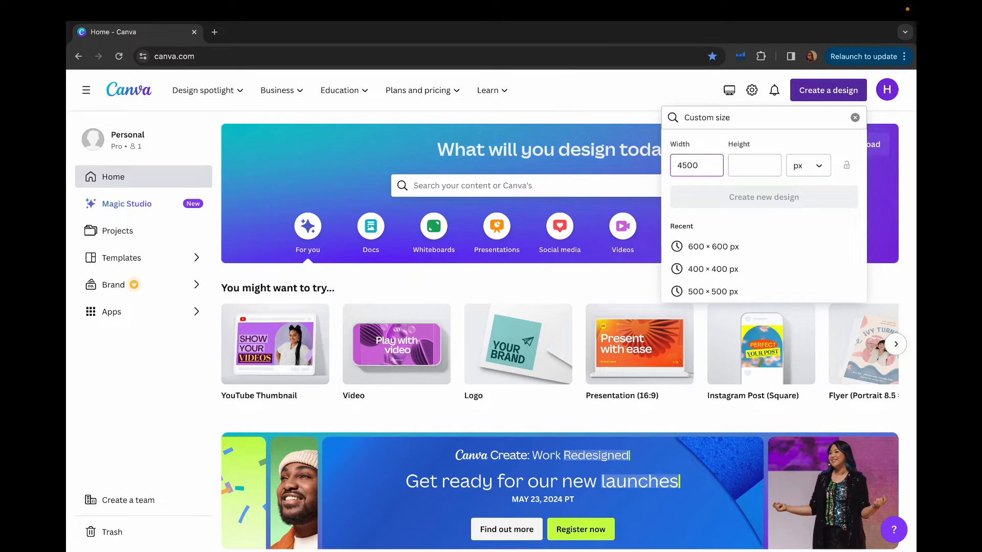
click(755, 166)
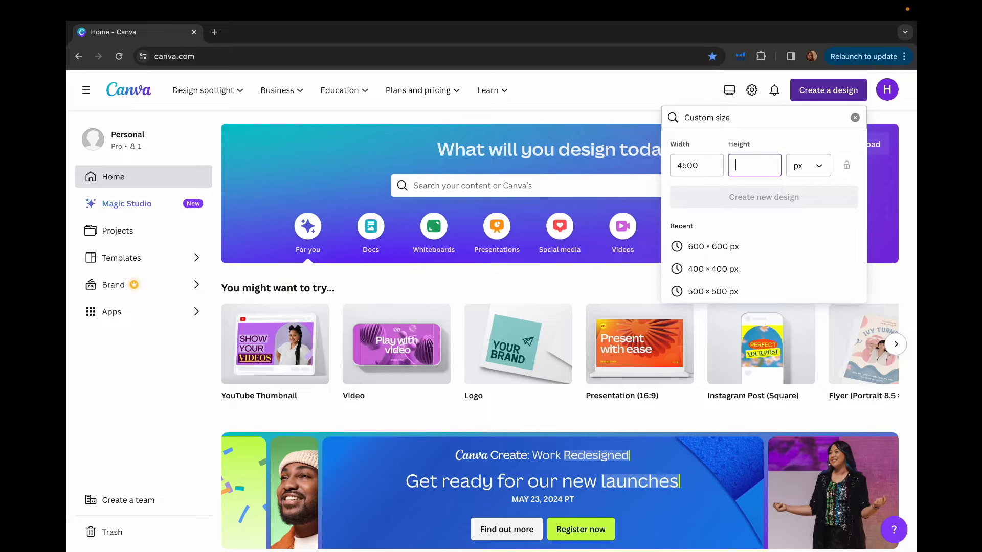
text(3300)
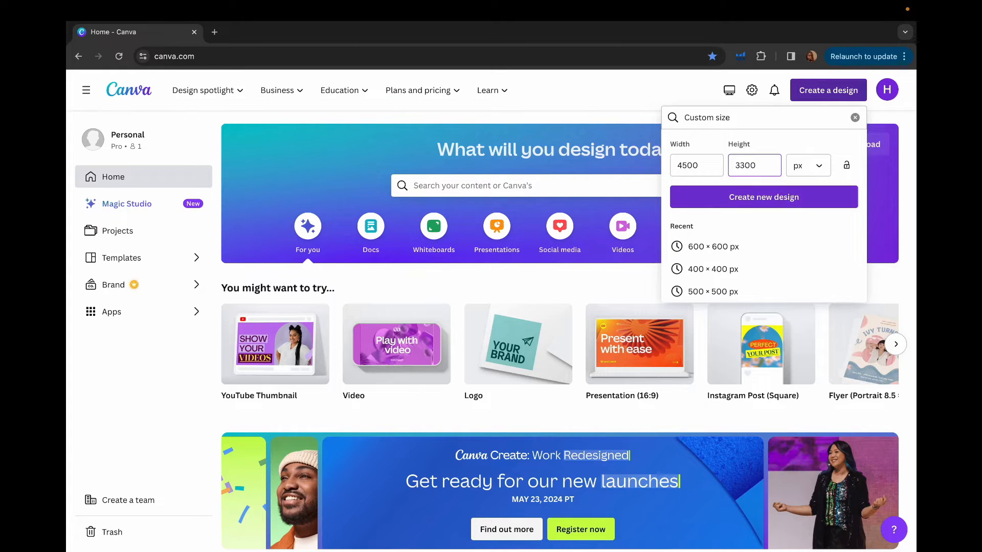
key(Return)
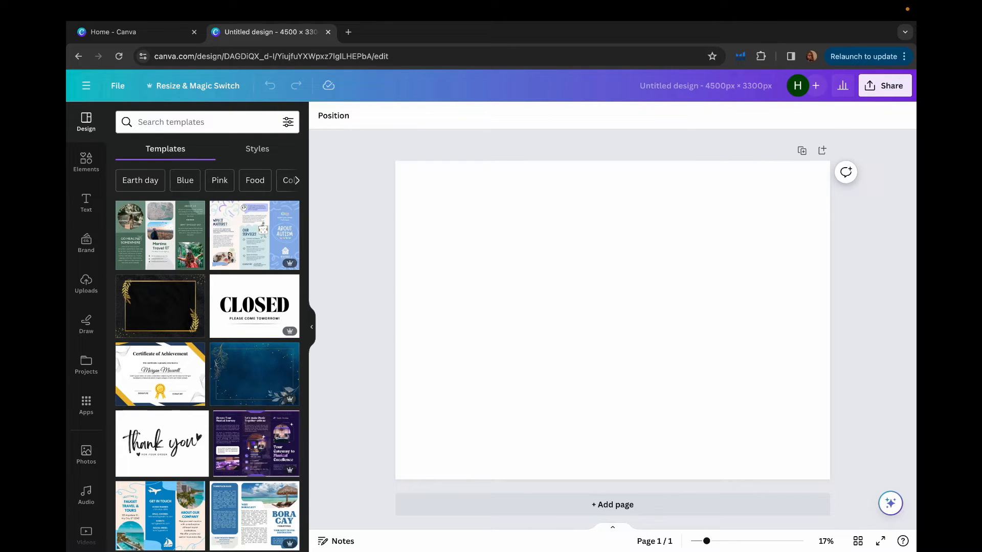
- Add a heading reading "COFFEE" and place it in the upper half of the page
click(86, 202)
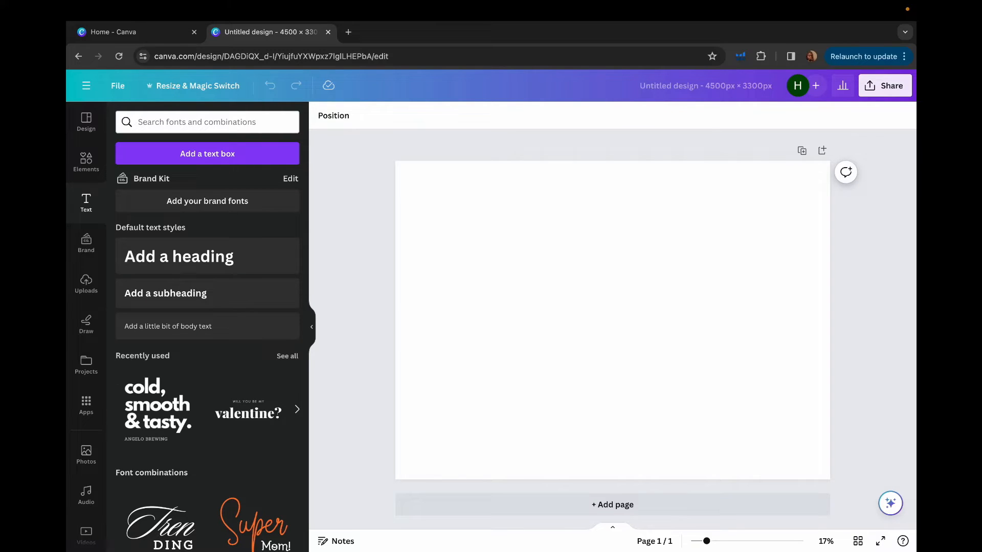
click(180, 257)
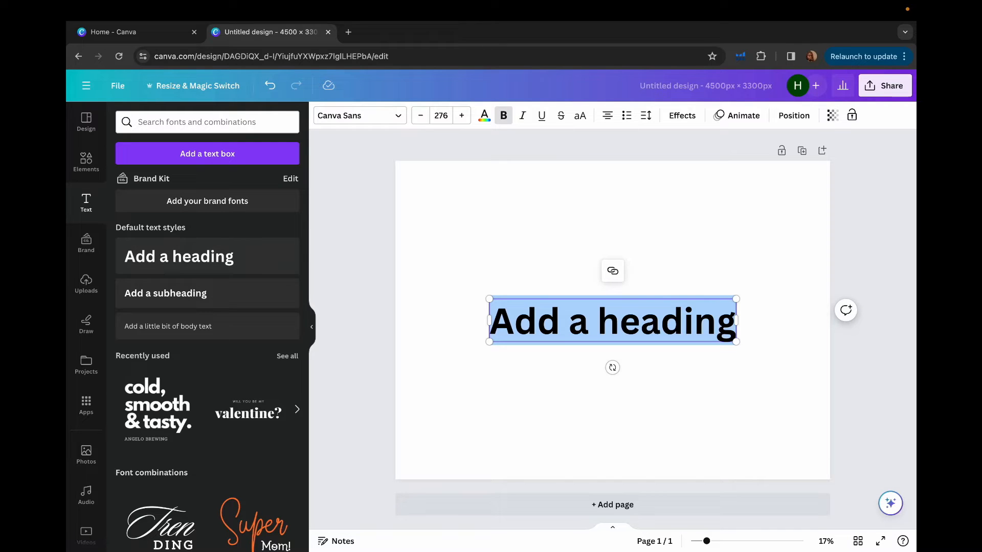
text(CO)
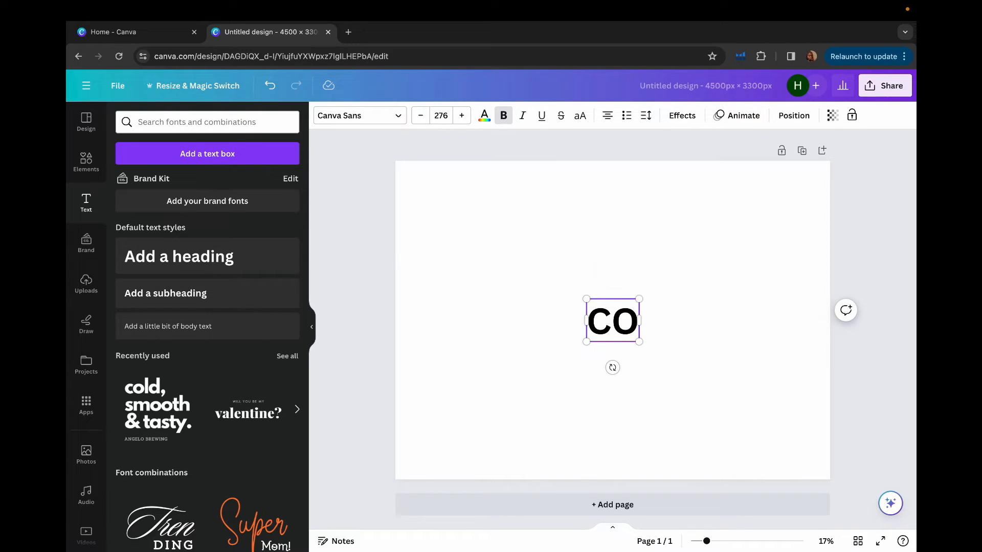
text(FFEE)
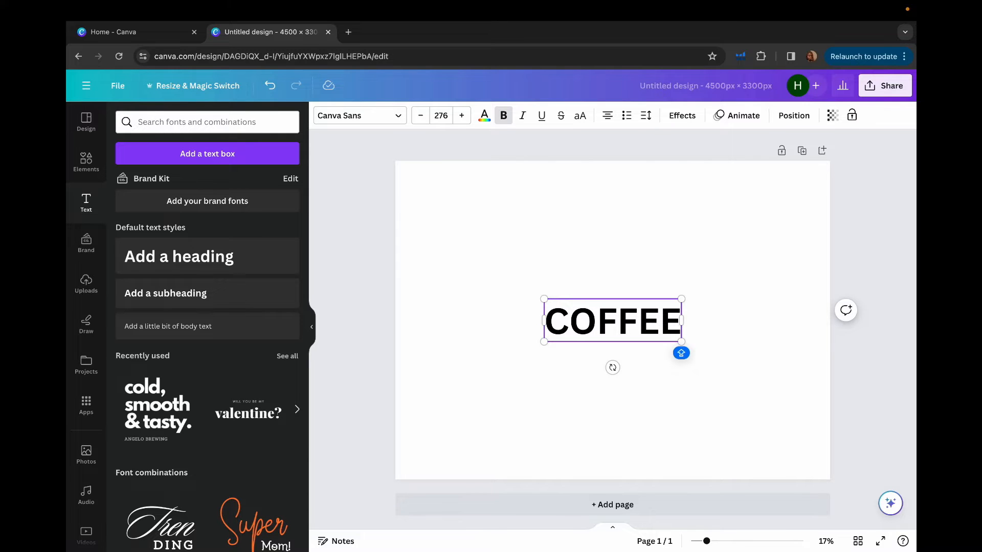
click(613, 393)
drag(613, 322, 592, 265)
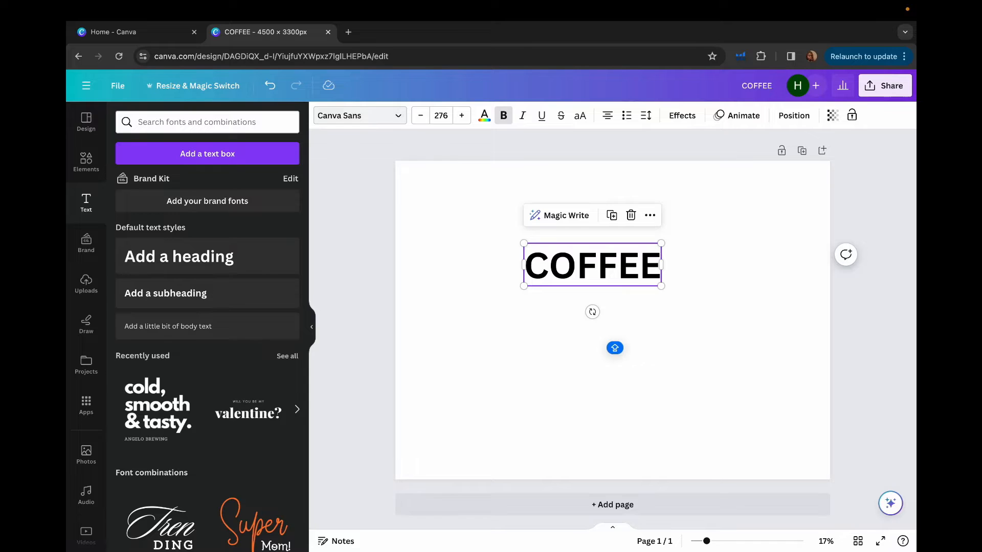
- Try the Horizon, Fredoka and Lilita One fonts on the COFFEE heading
click(358, 116)
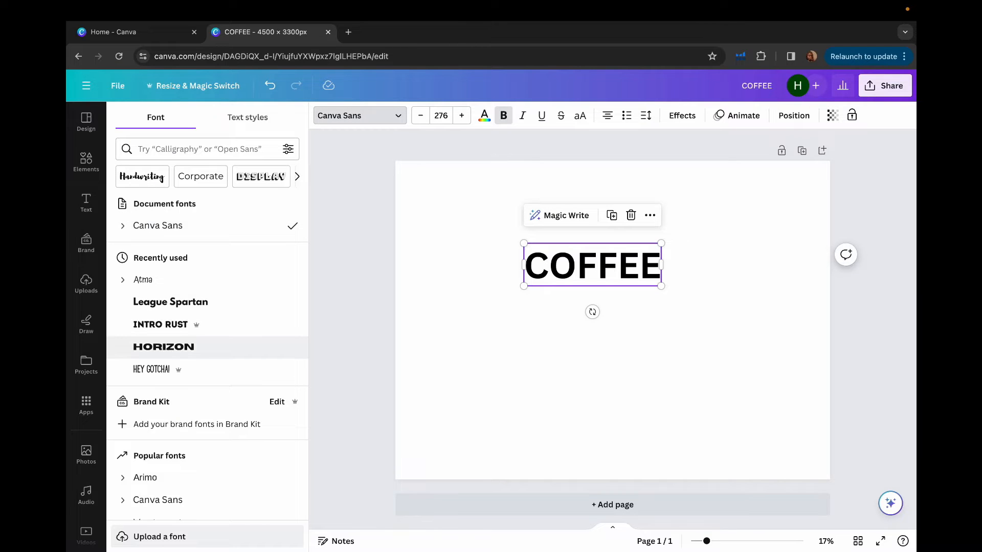
scroll(205, 287, down, 6)
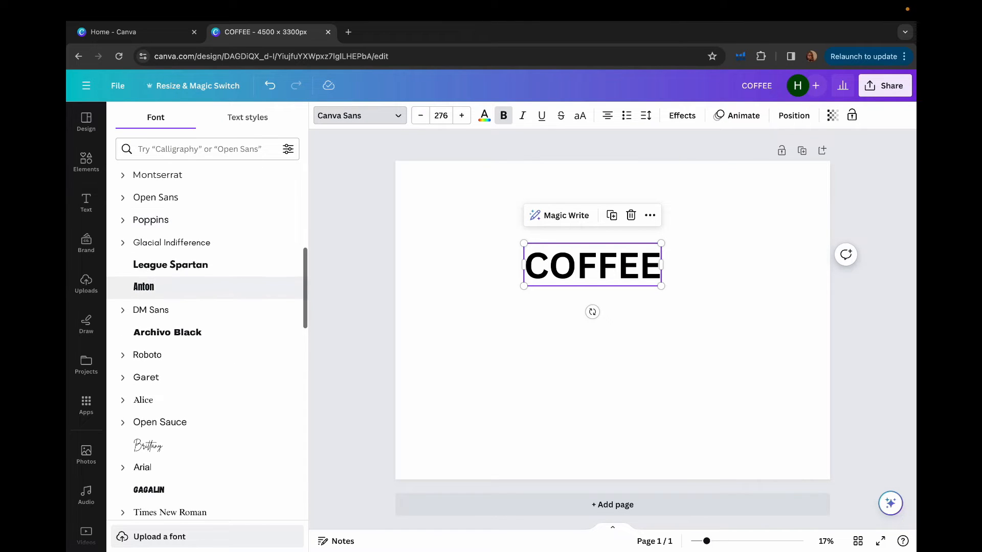
scroll(204, 285, down, 4)
scroll(204, 289, down, 3)
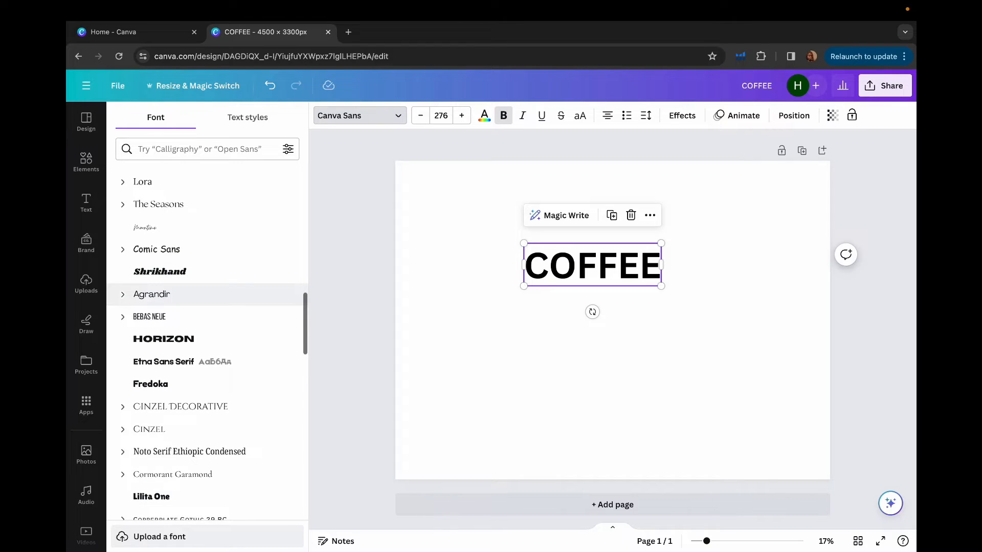
scroll(204, 288, down, 2)
click(204, 242)
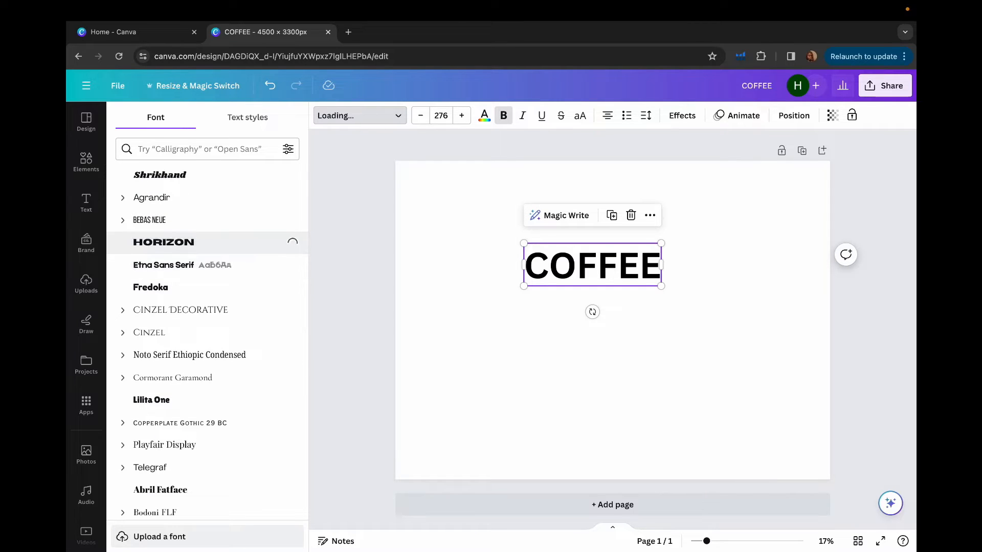
click(205, 287)
click(205, 400)
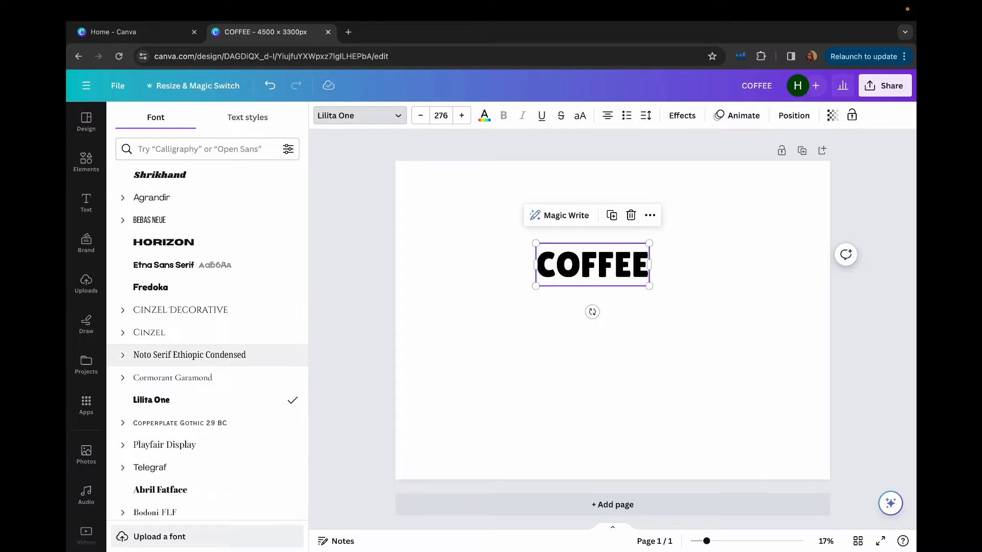
- Set the COFFEE heading's font to Intro Rust and enlarge it to a size of about 498, centred near the page's upper edge
scroll(204, 346, down, 5)
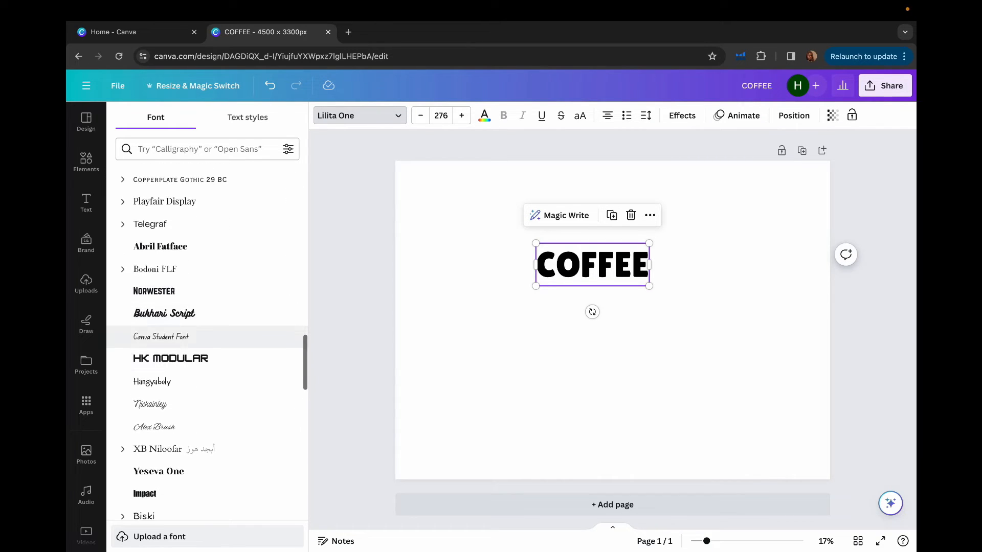
scroll(205, 337, down, 1)
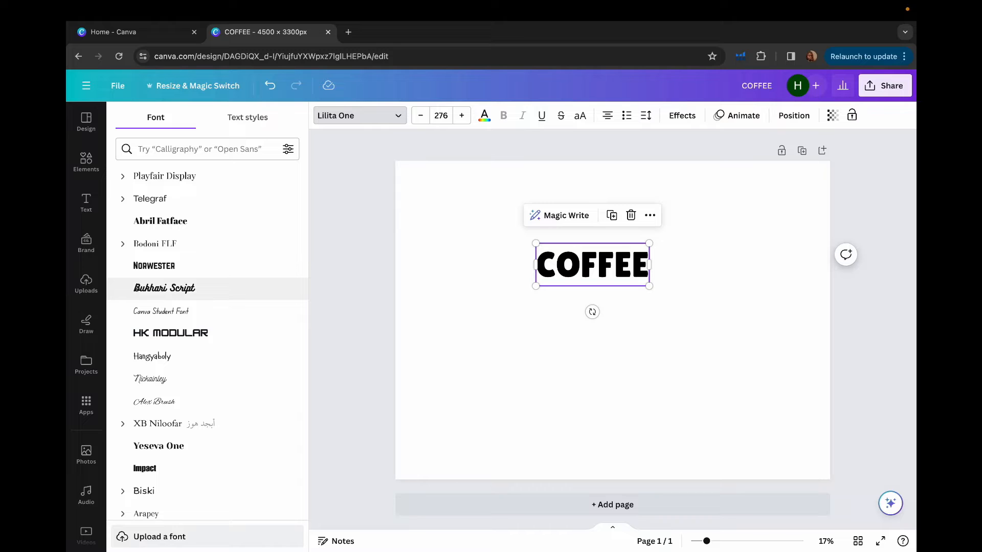
scroll(204, 307, down, 5)
scroll(204, 297, down, 4)
click(204, 304)
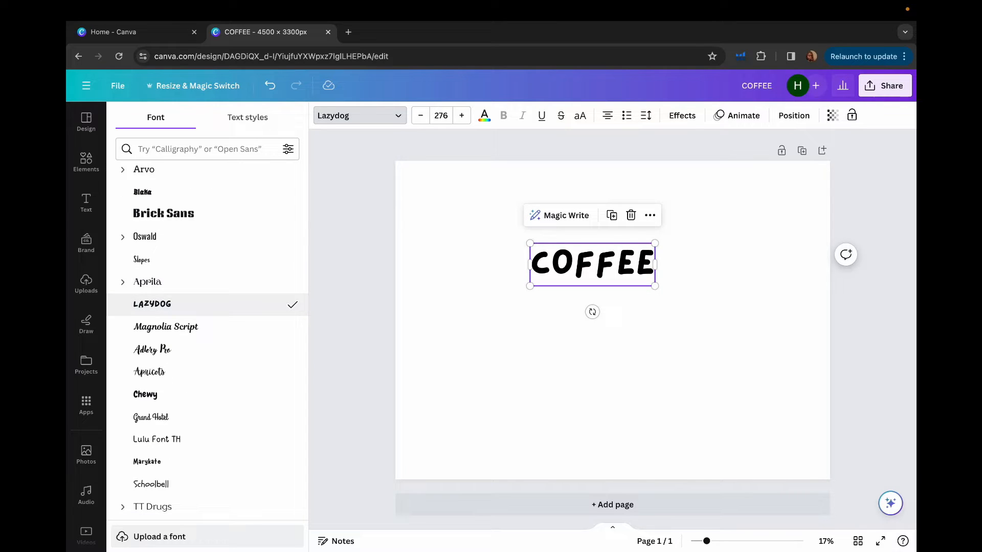
key(ctrl+z)
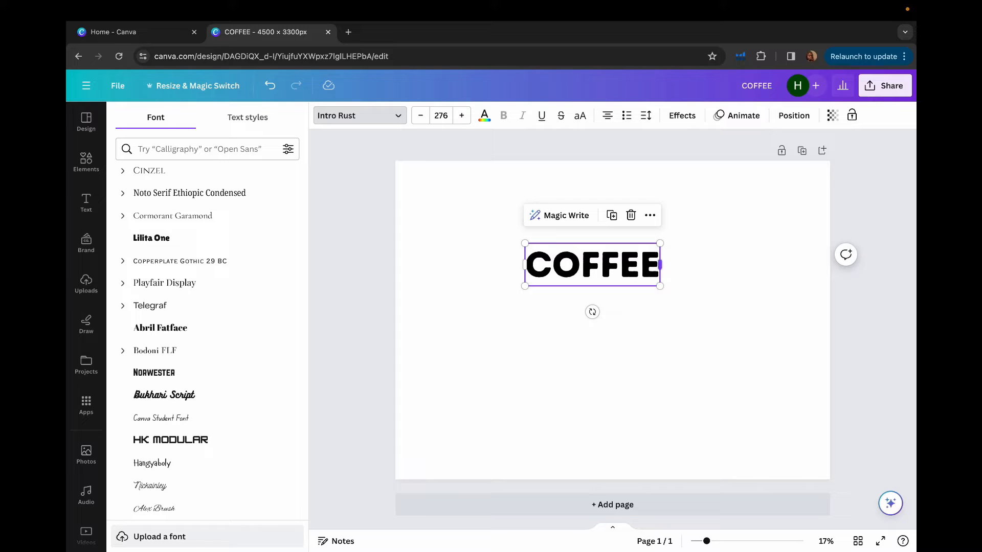
drag(660, 286, 767, 318)
drag(644, 281, 596, 253)
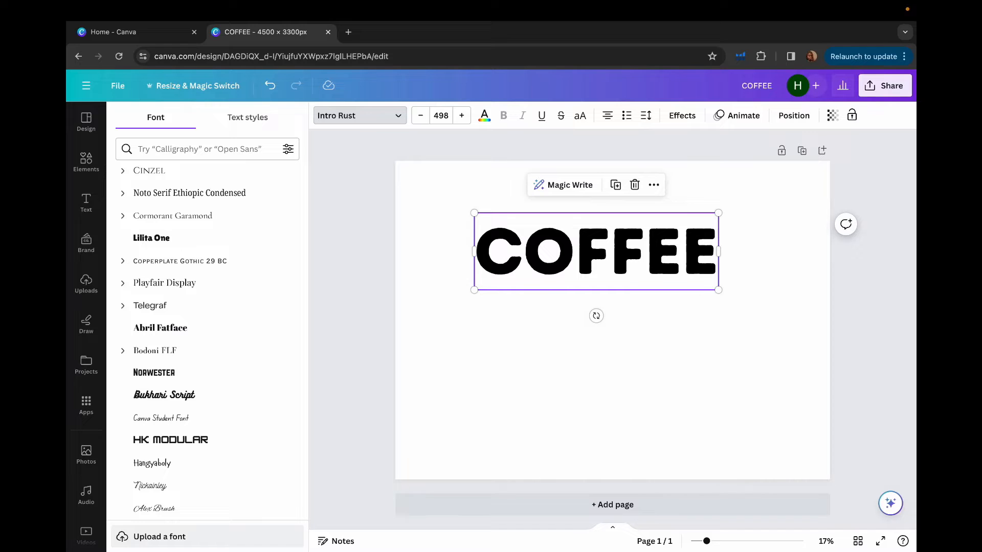
- Duplicate the COFFEE heading, place the copy directly below the original and change its text to "LOVER"
click(654, 185)
click(676, 259)
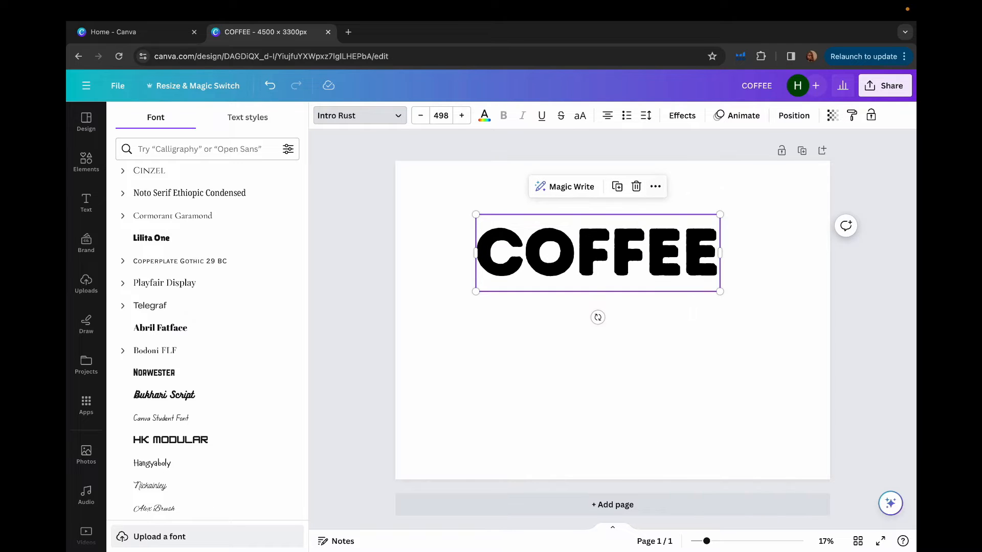
drag(597, 253, 597, 347)
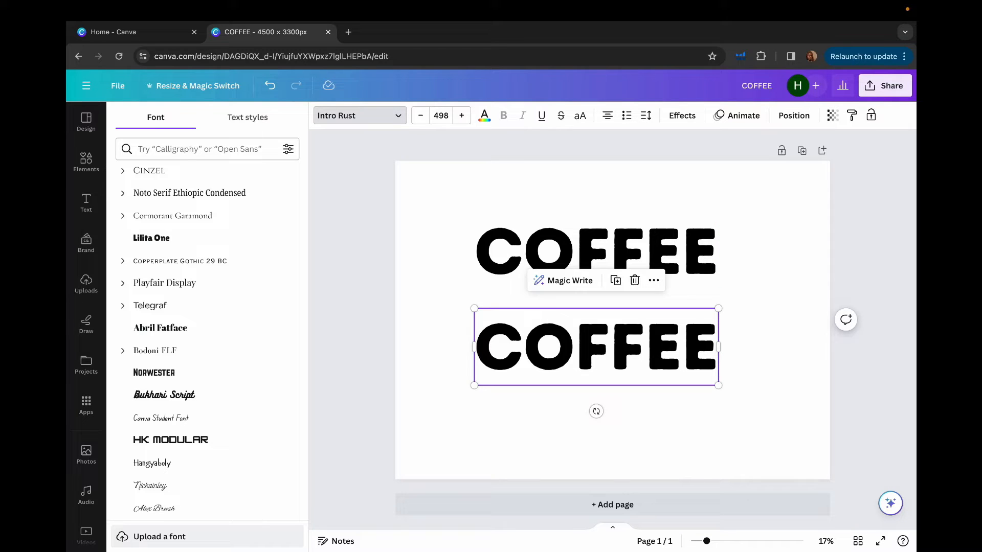
double_click(654, 352)
text(LOVER)
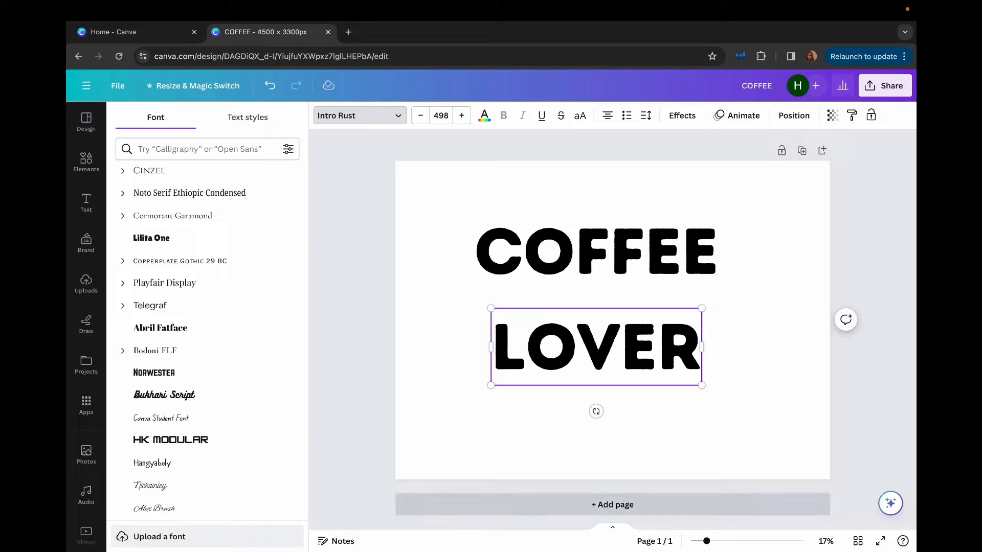
click(614, 435)
drag(614, 377, 613, 377)
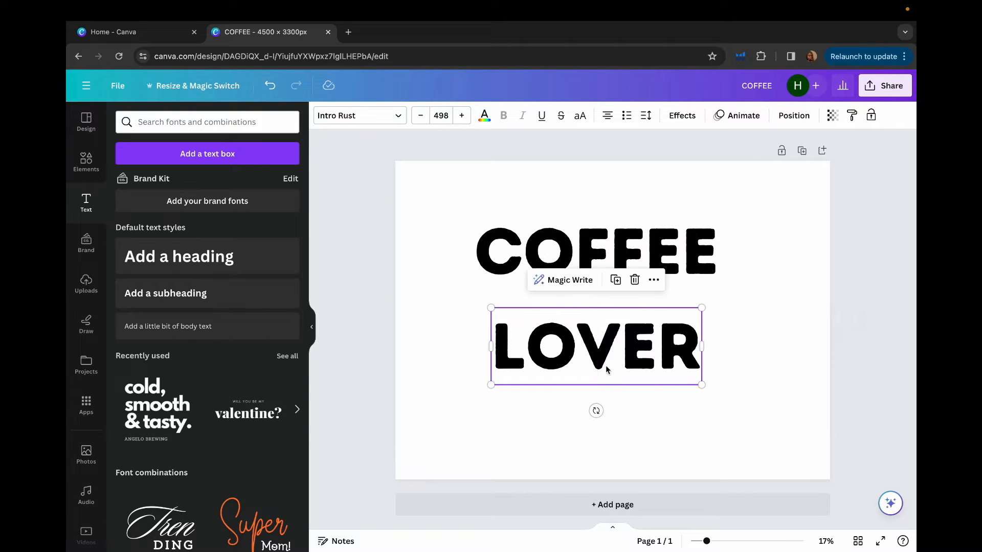
- Search the design elements for "coffee"
click(86, 161)
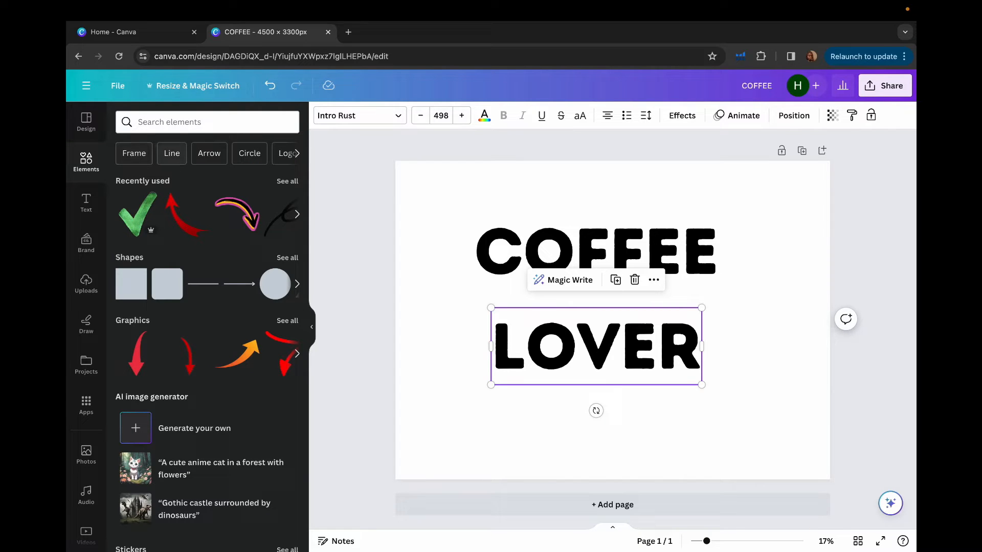
click(297, 153)
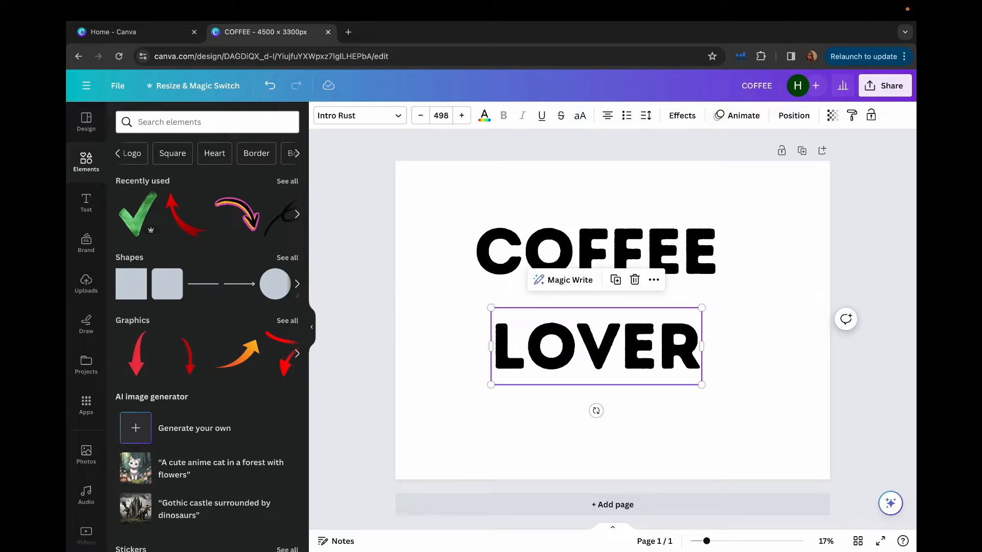
click(204, 122)
text(c)
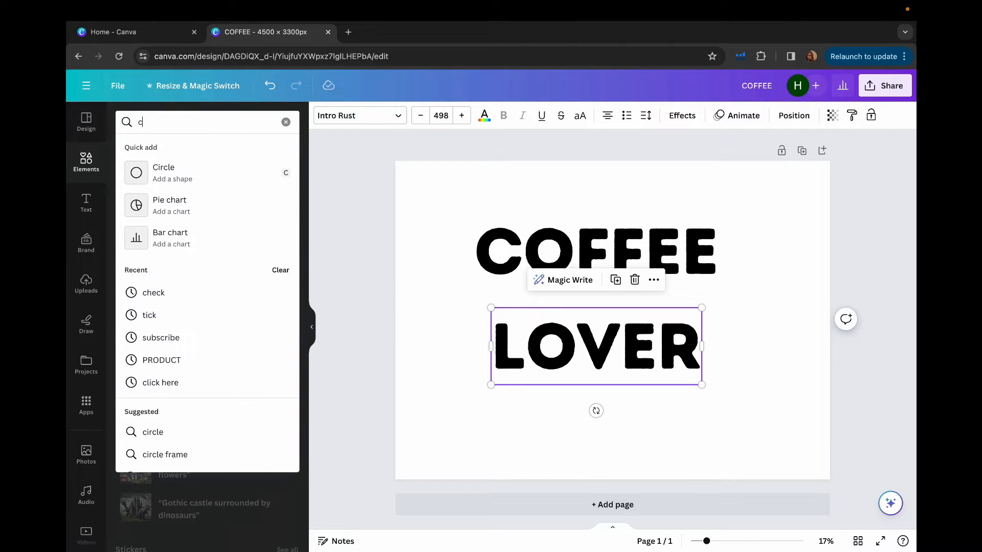
text(offee)
key(Return)
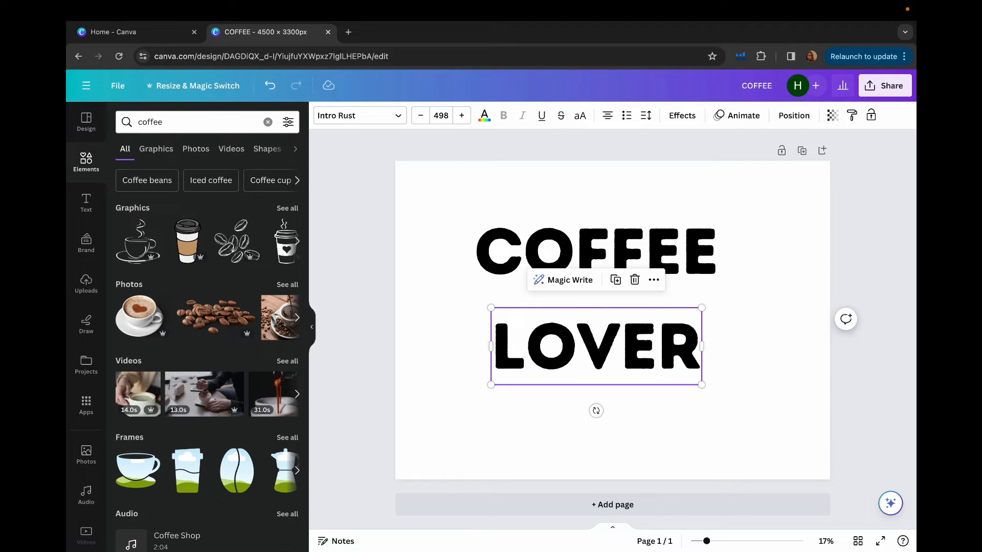
- Add the latte graphic in the light teal cup and shrink it to sit between the COFFEE and LOVER lines
scroll(204, 330, down, 1)
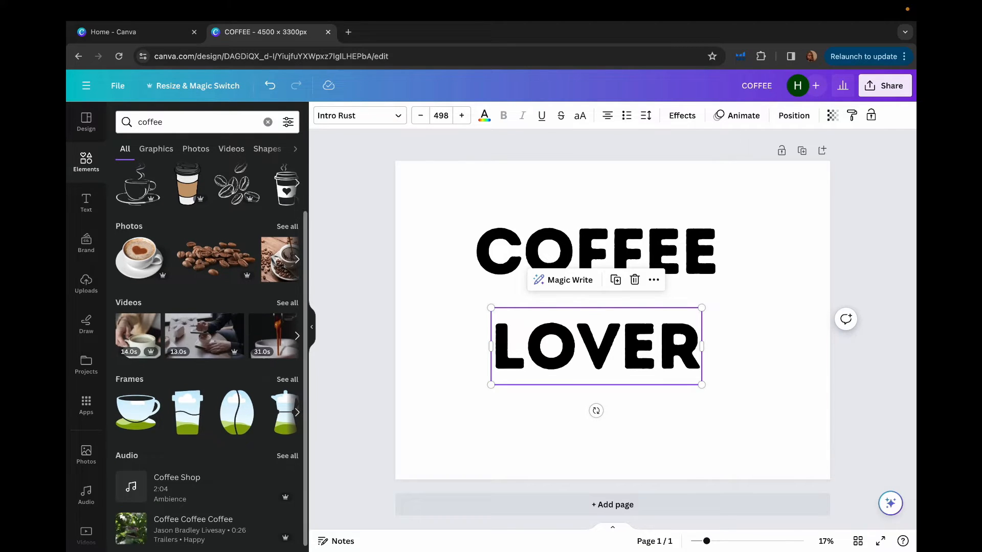
scroll(205, 330, up, 1)
click(297, 228)
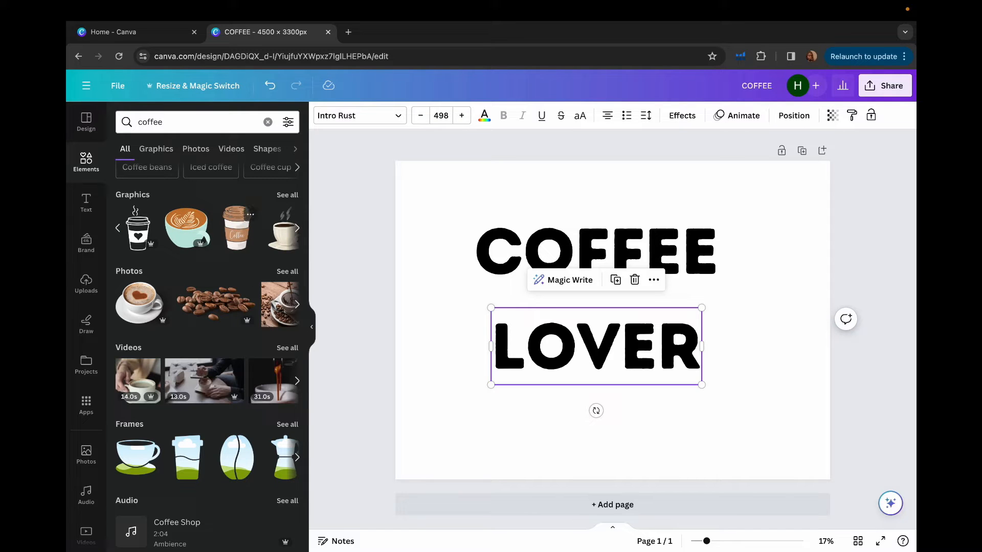
click(297, 228)
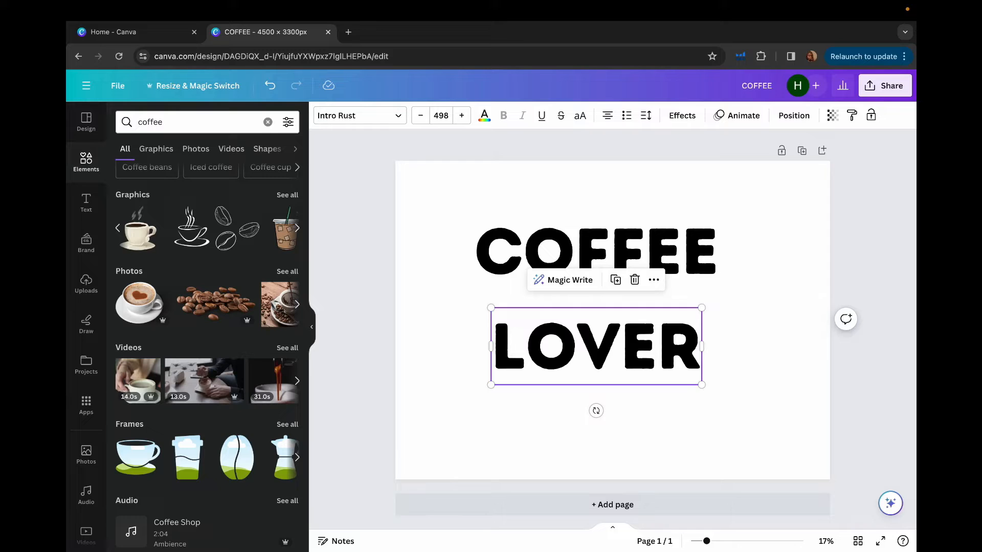
click(297, 228)
click(118, 229)
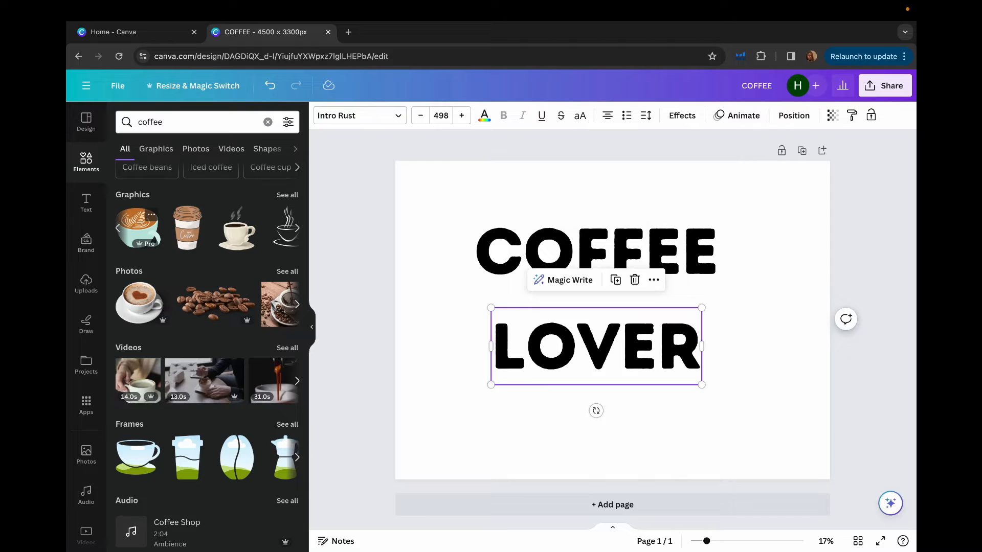
click(137, 228)
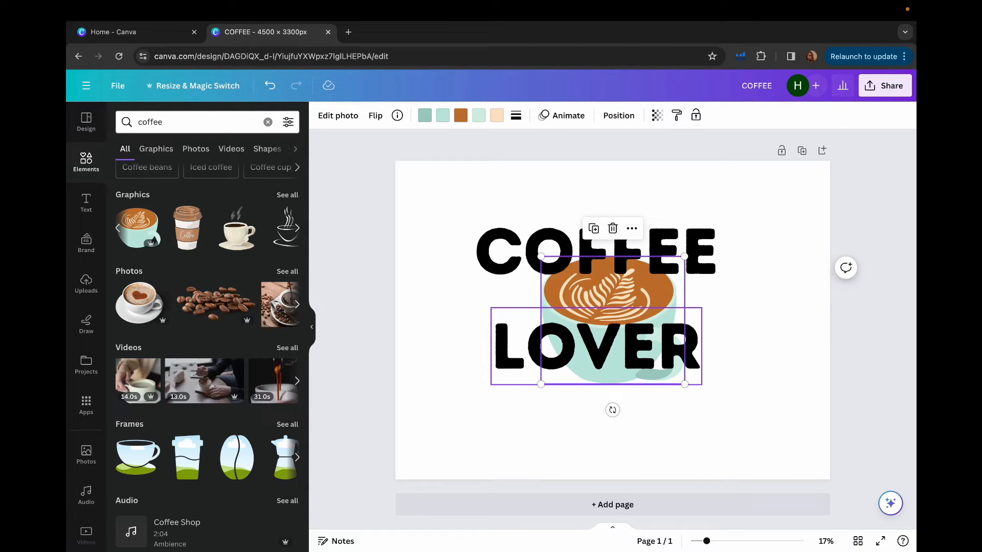
drag(684, 385, 636, 340)
click(671, 412)
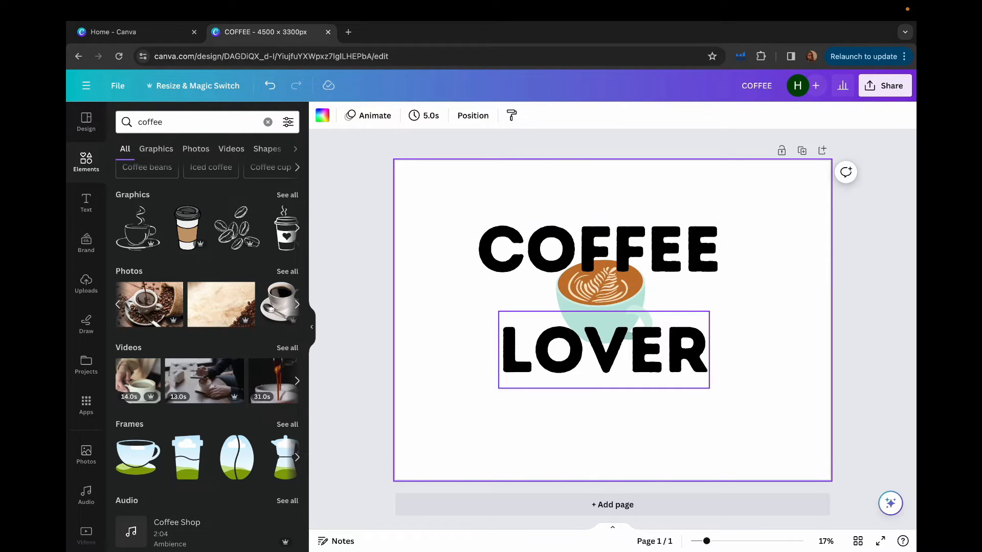
- Centre the LOVER line beneath COFFEE and download the design as a PNG at 4,500 × 3,300 px
drag(604, 350, 599, 351)
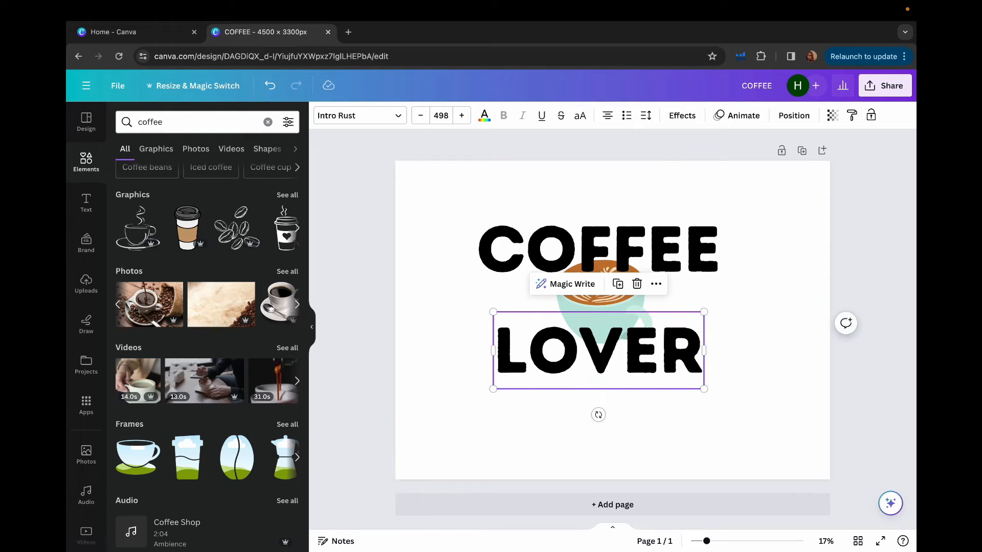
click(885, 86)
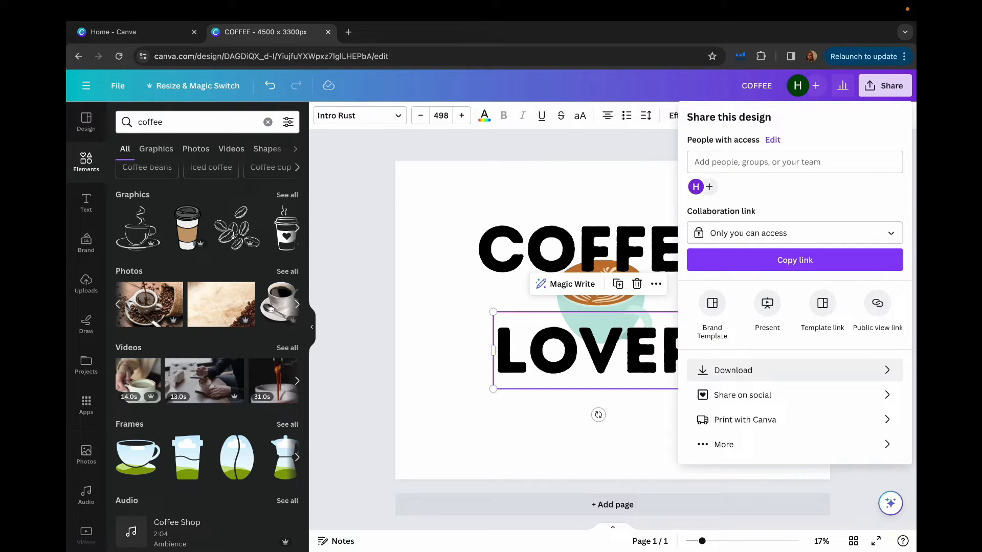
click(733, 370)
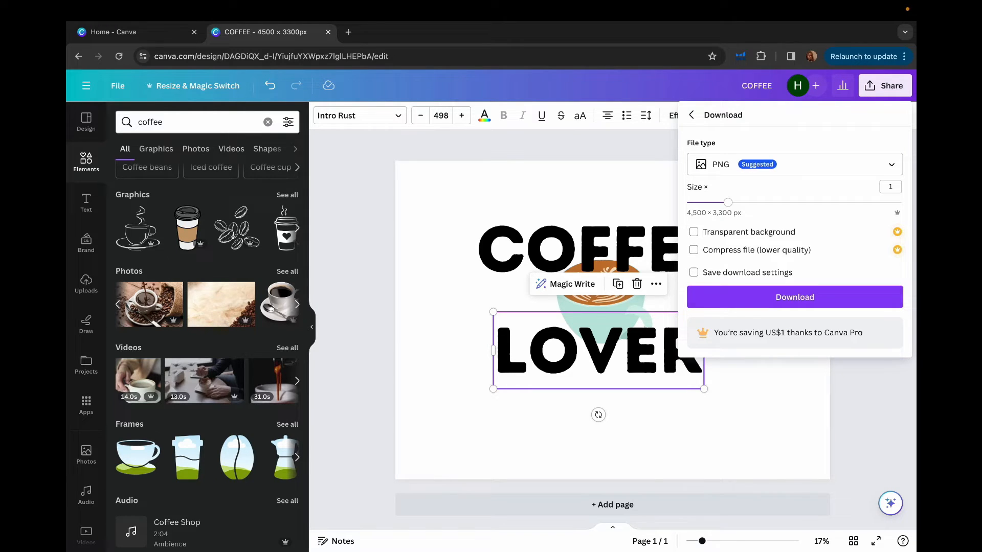
click(795, 298)
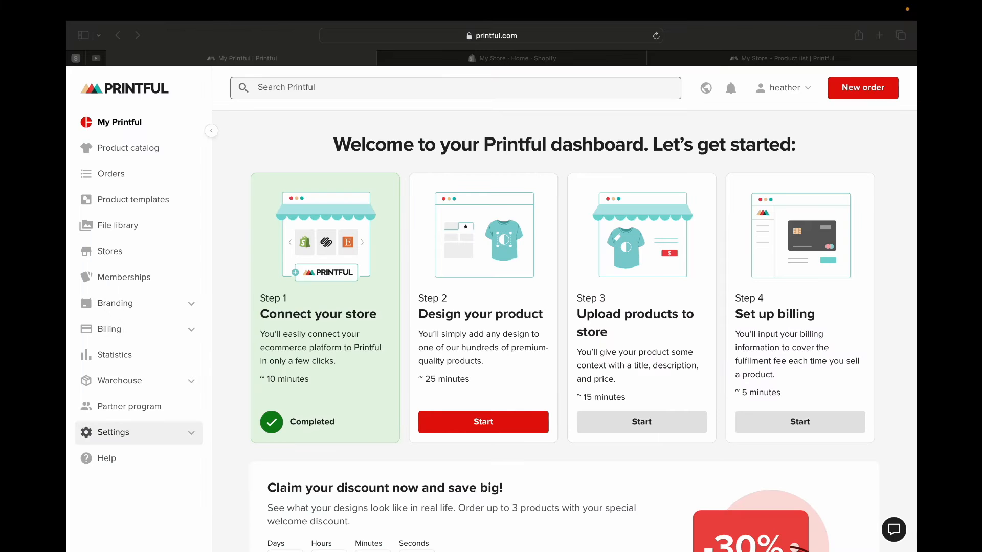
- Switch to Printful, accept the upload conditions in the file library, and upload COFFEE.png
scroll(564, 331, down, 2)
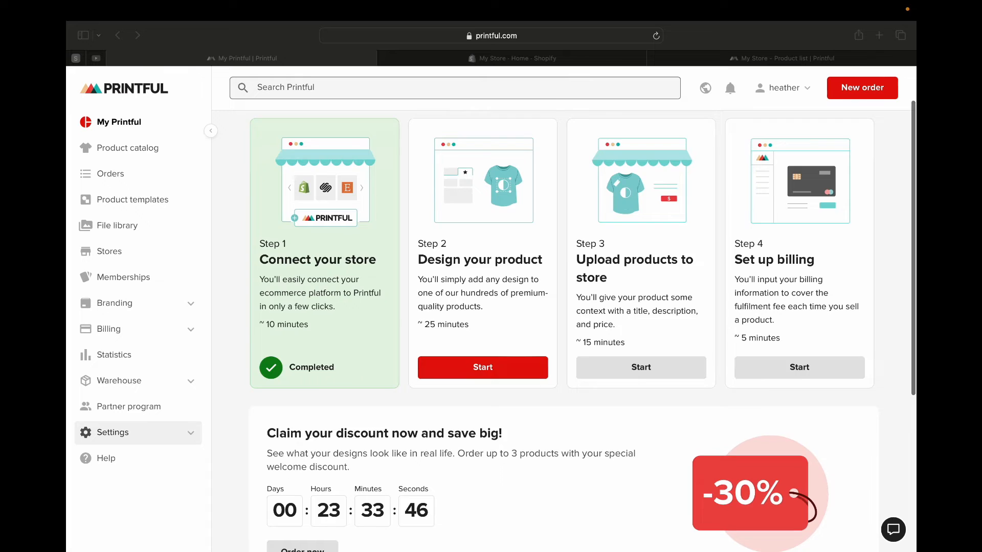
scroll(564, 331, up, 2)
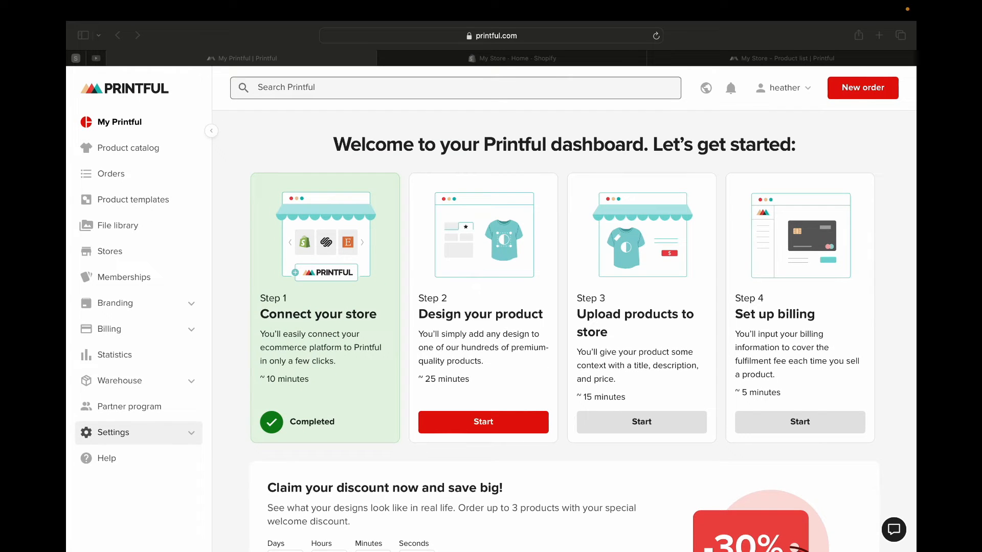
click(139, 227)
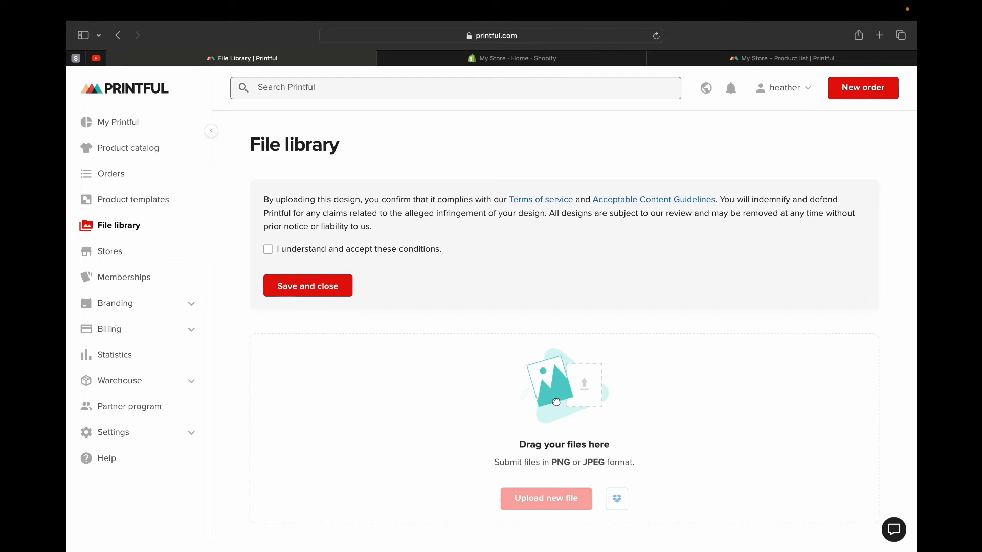
click(268, 250)
click(289, 287)
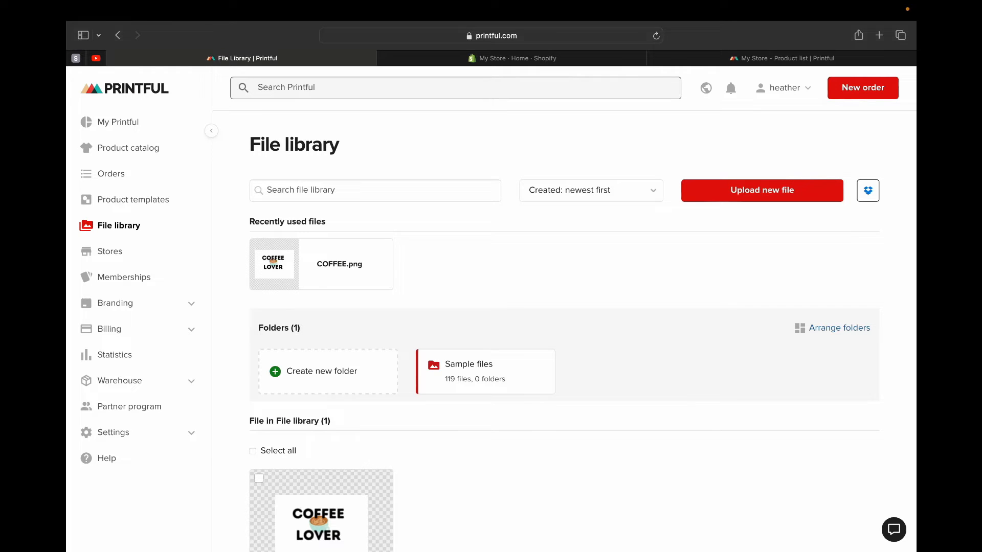
scroll(563, 333, down, 3)
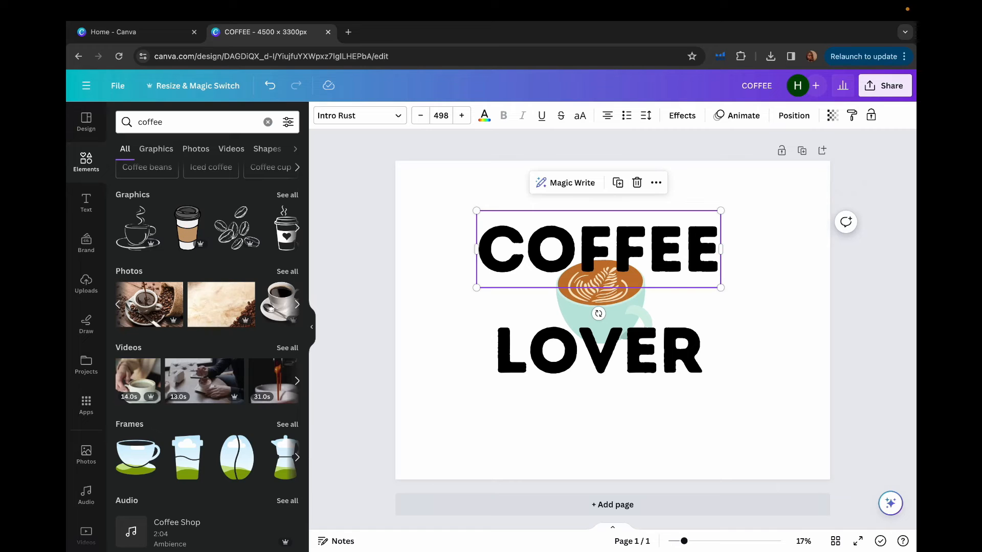
- Back in Canva, recolour both the COFFEE and LOVER text lines white (#ffffff)
click(484, 116)
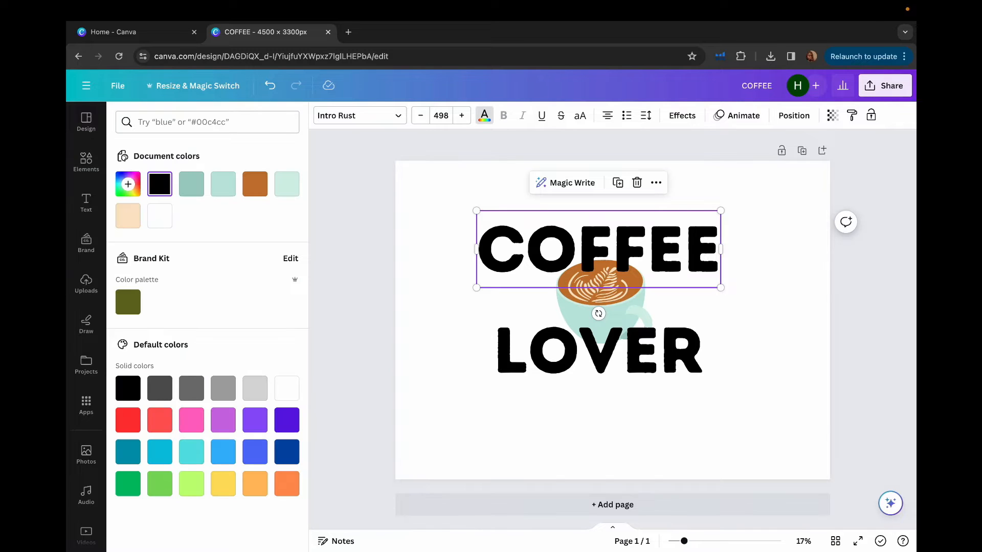
click(160, 215)
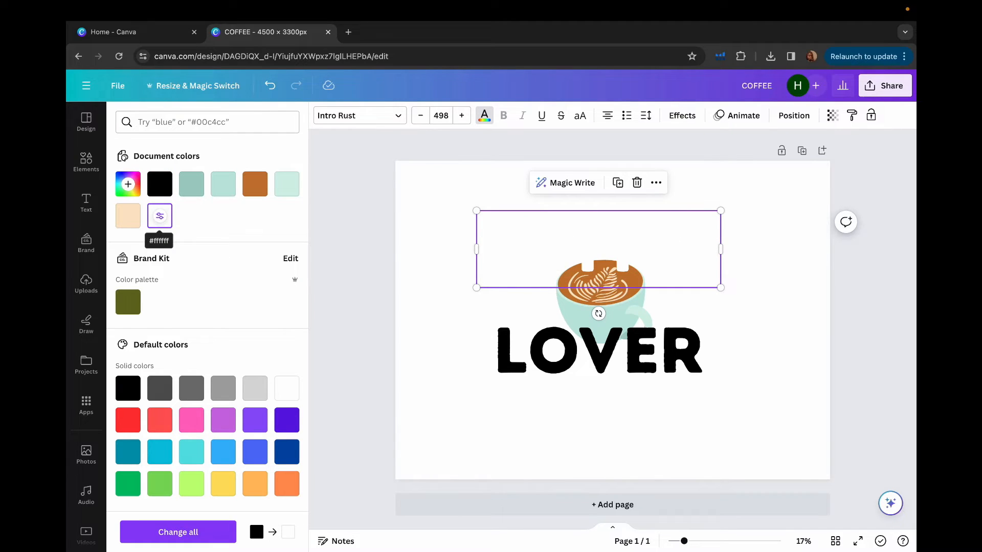
click(588, 352)
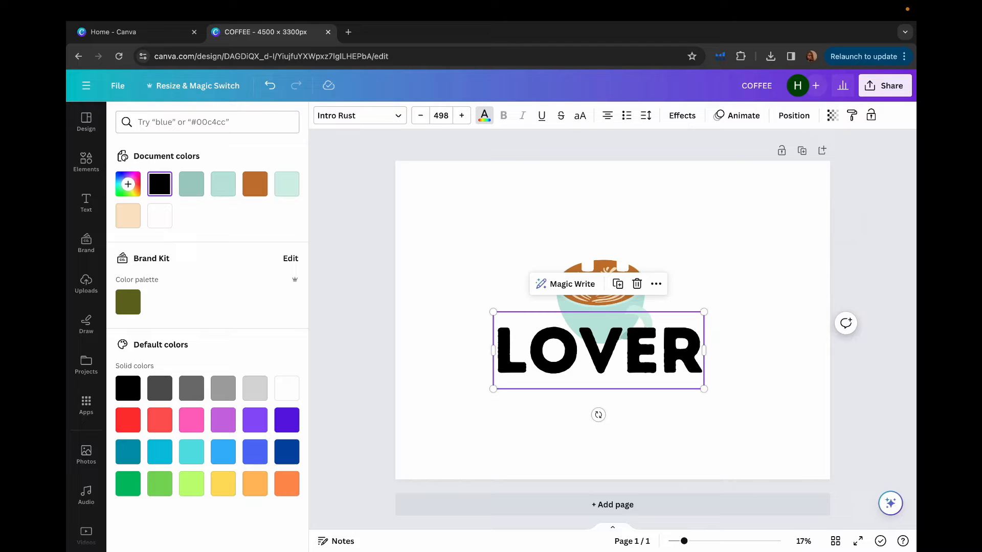
click(159, 215)
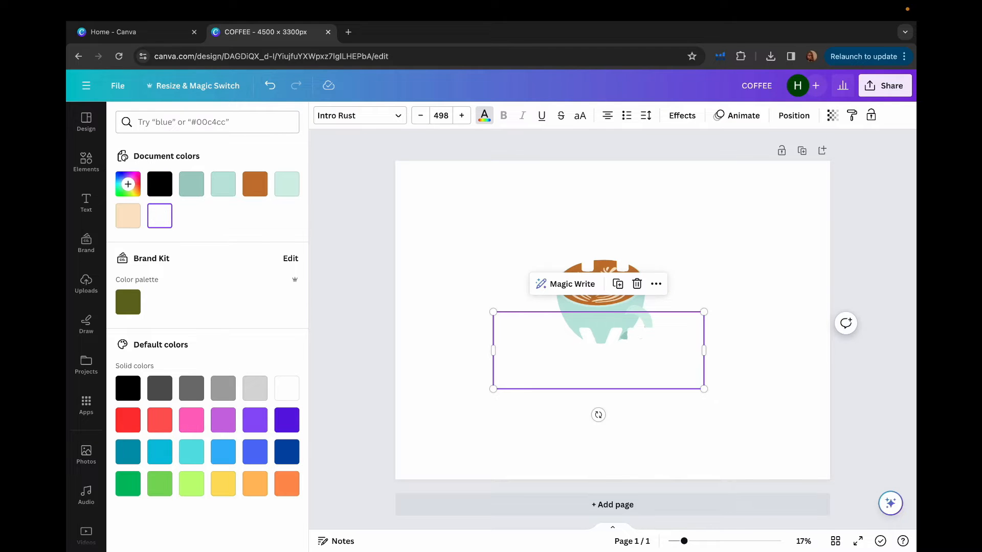
key(Escape)
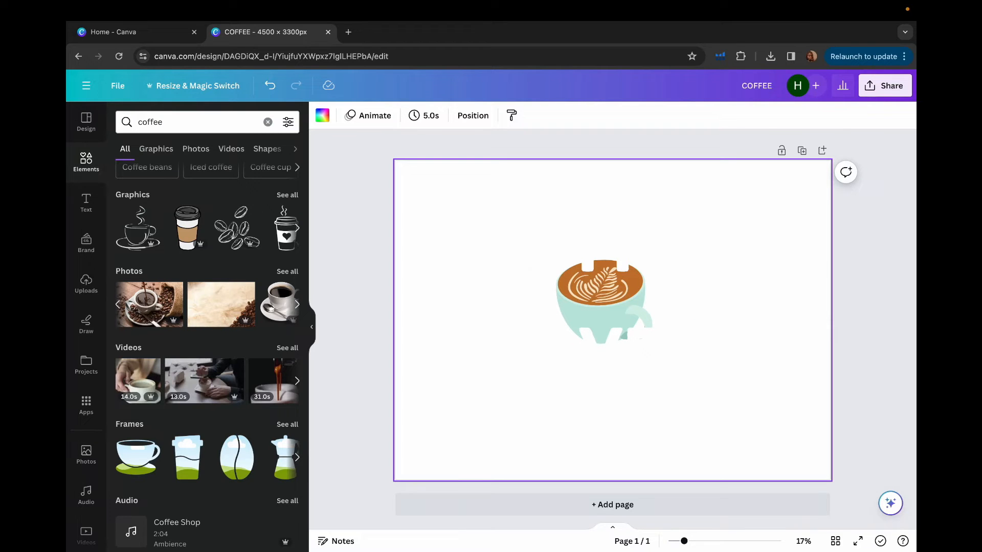
- Change the page's background colour to solid black
click(323, 115)
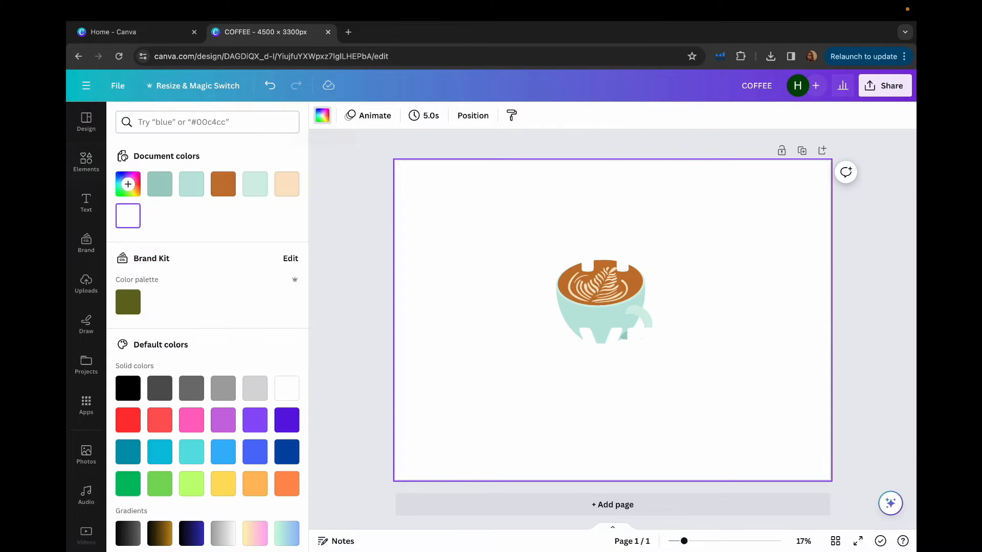
click(128, 184)
click(128, 388)
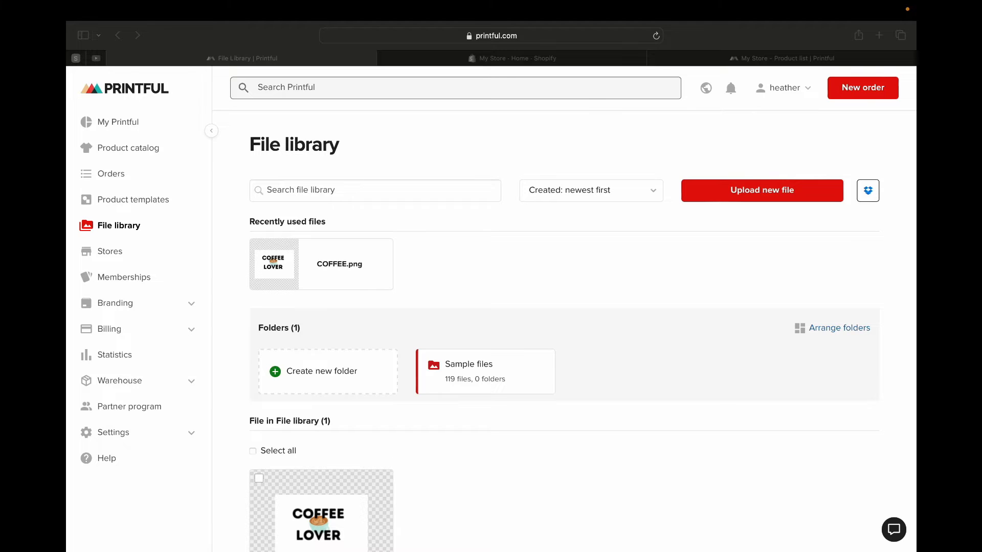
- Switch to Printful and upload the black-background design COFFEE.png-2.png to the file library
click(762, 190)
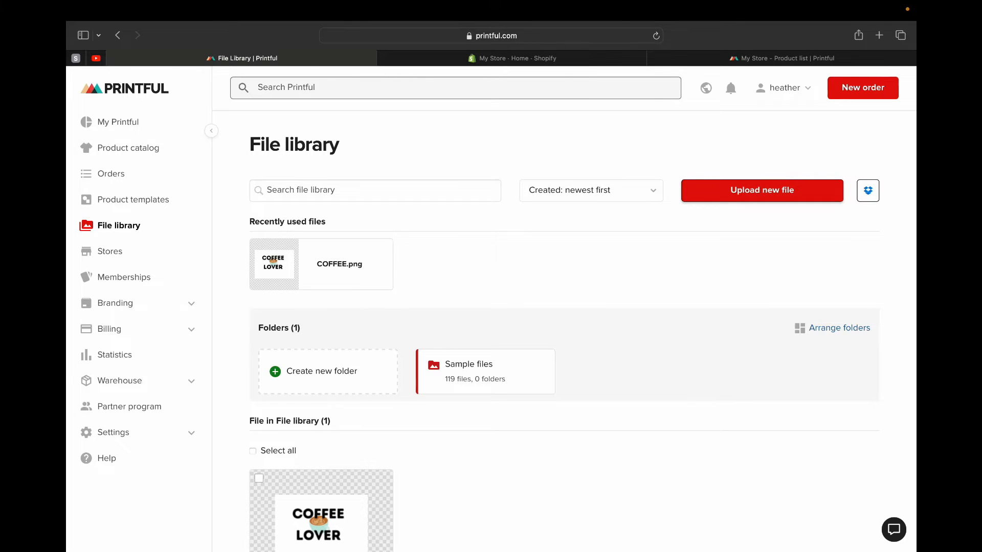
scroll(564, 331, down, 3)
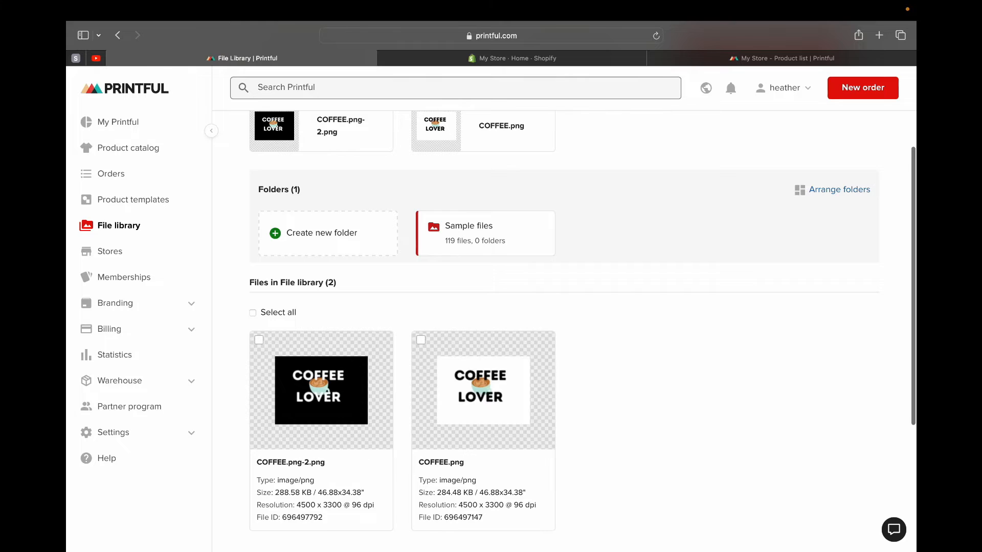
scroll(483, 388, down, 1)
scroll(483, 389, down, 1)
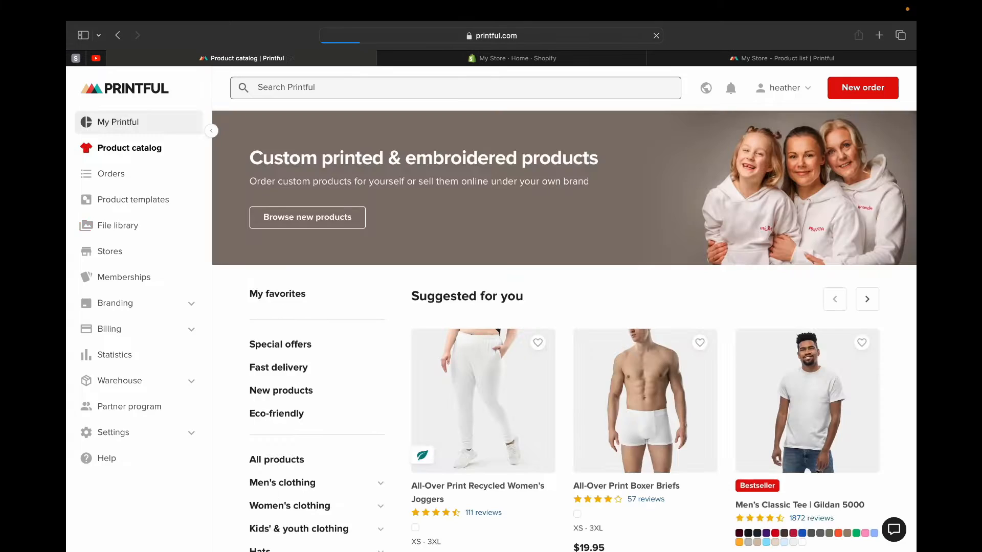
- Return to the Printful dashboard, start its Design your product step, and create a new product template
click(119, 121)
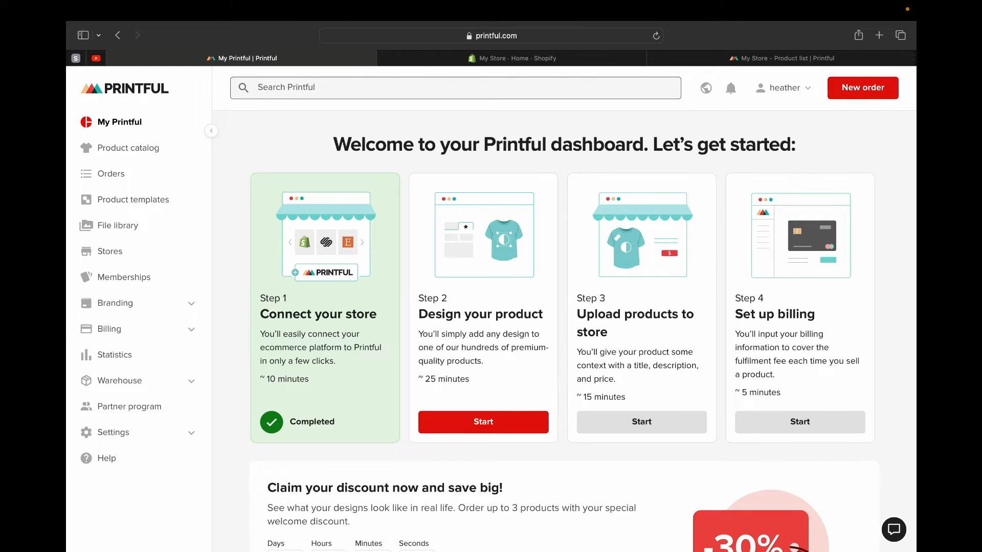
click(483, 423)
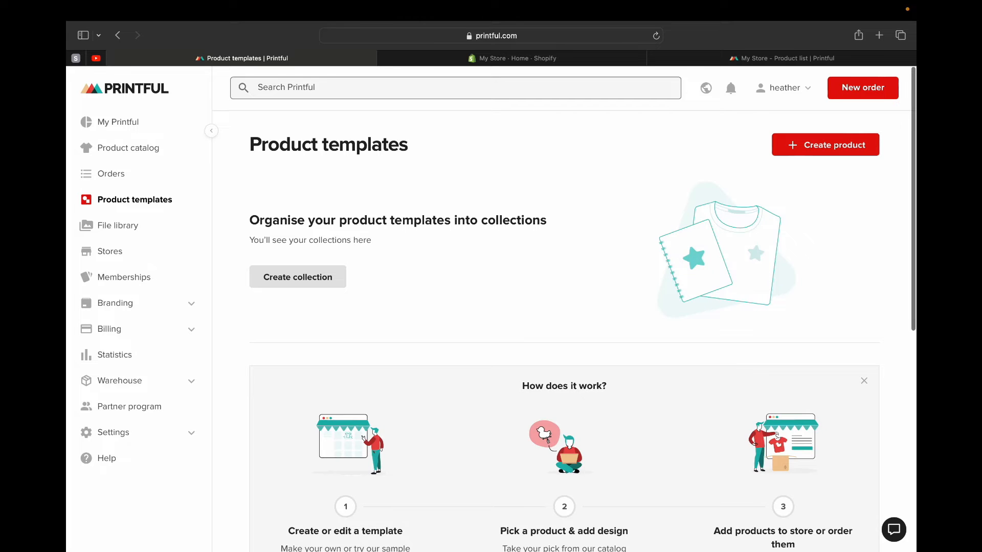
scroll(563, 328, down, 5)
scroll(563, 327, up, 3)
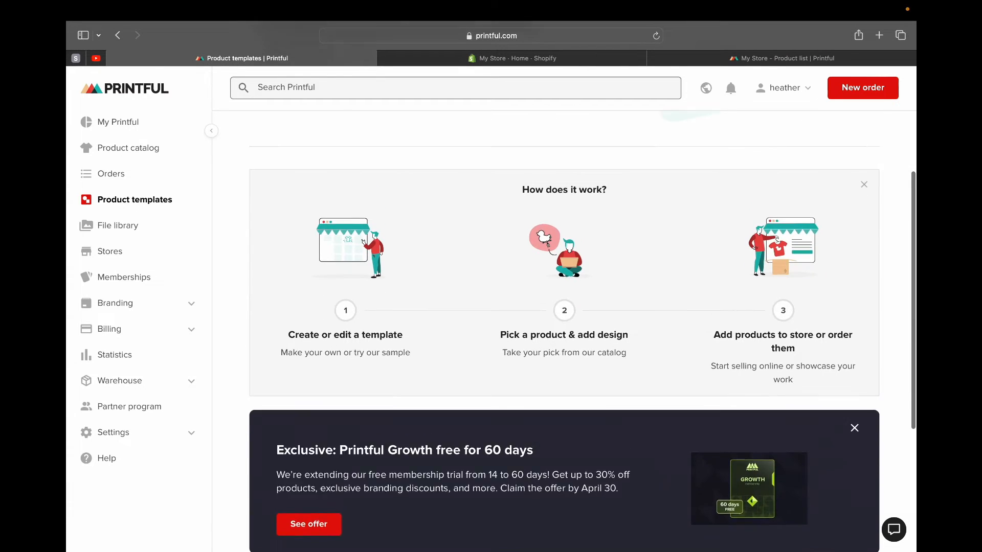
scroll(562, 327, up, 3)
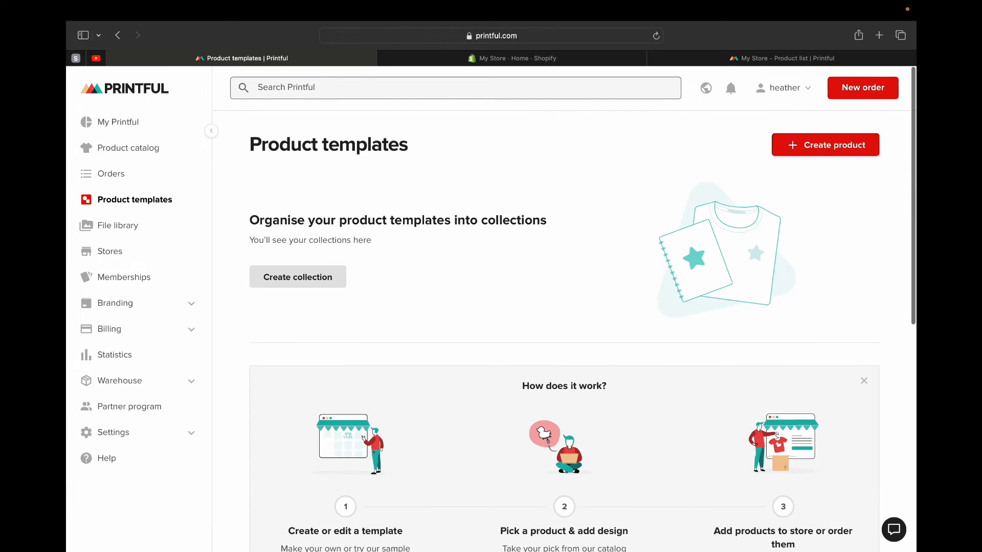
click(826, 146)
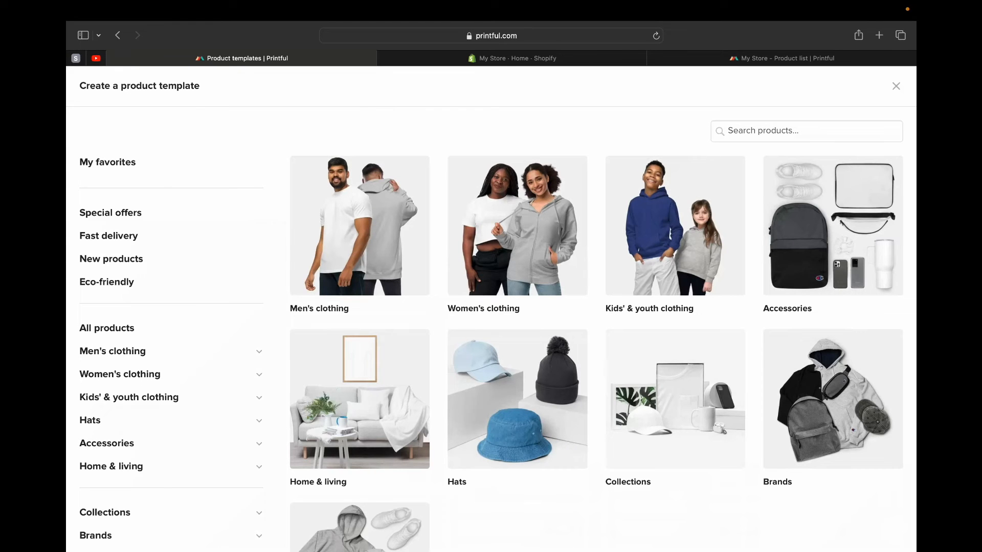
- Search the products for "hoodie" and choose the Unisex Premium Hoodie | Cotton Heritage M2580
click(806, 131)
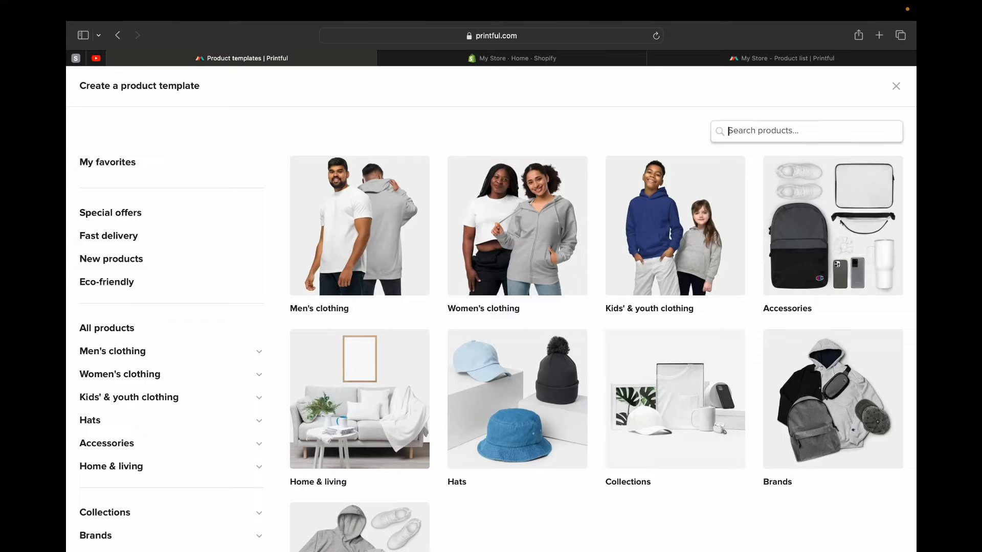
text(hoodie)
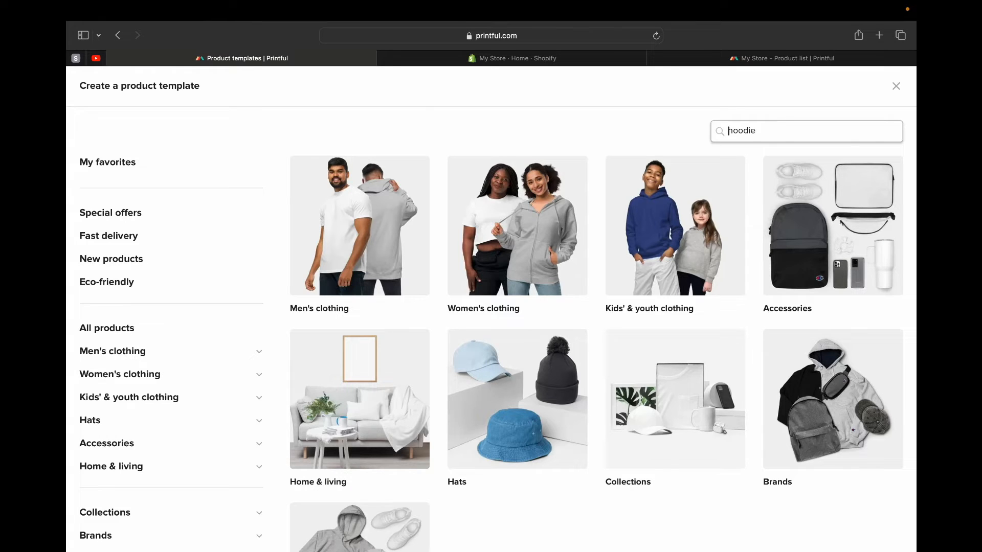
key(super+v)
key(Return)
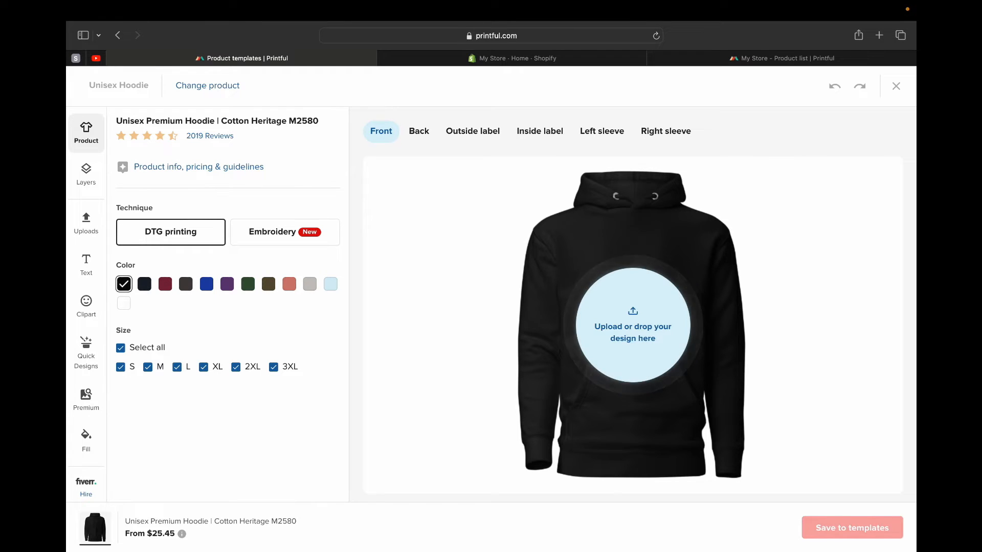
- Examine the hoodie's back, outside label, inside label and both sleeve placements, then return to the front view and product options
click(419, 131)
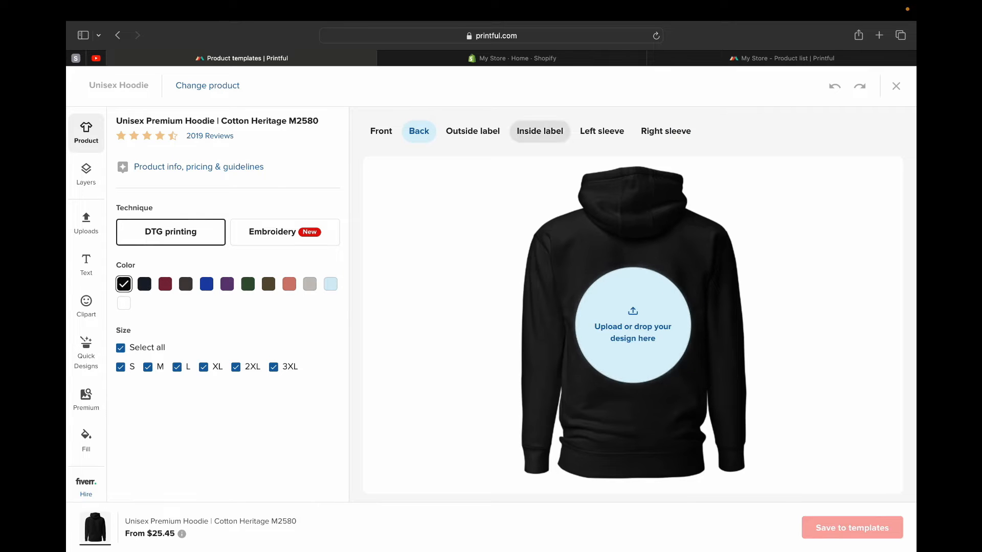
click(473, 131)
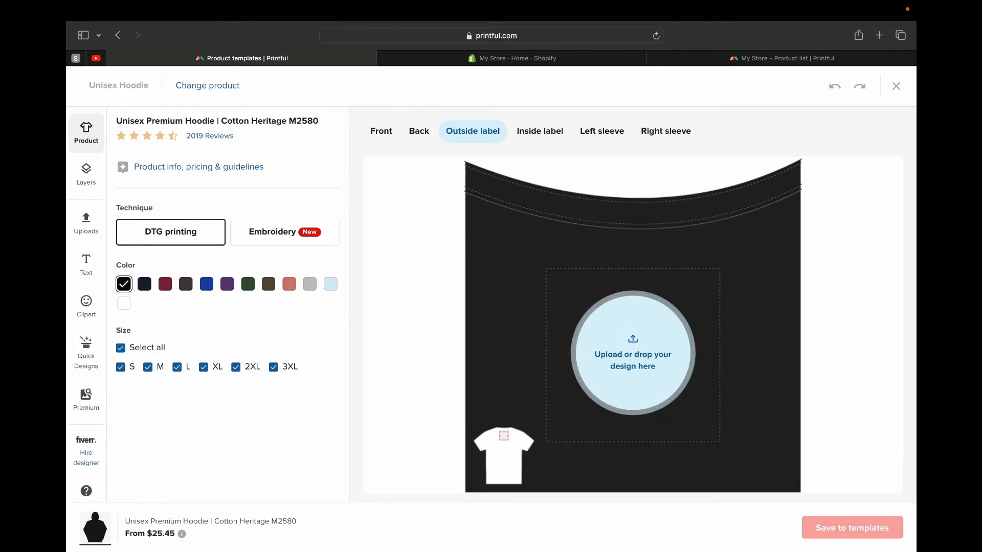
click(540, 131)
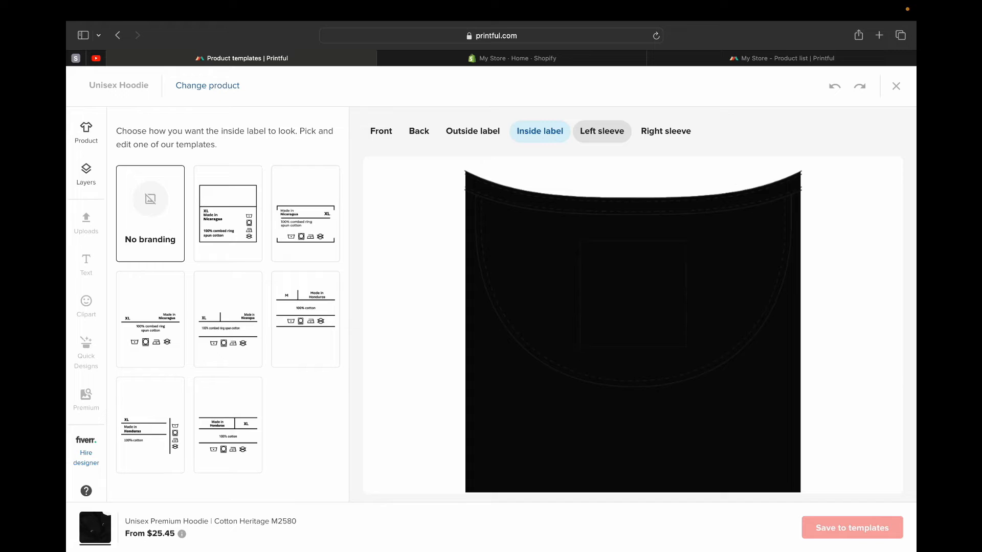
click(602, 131)
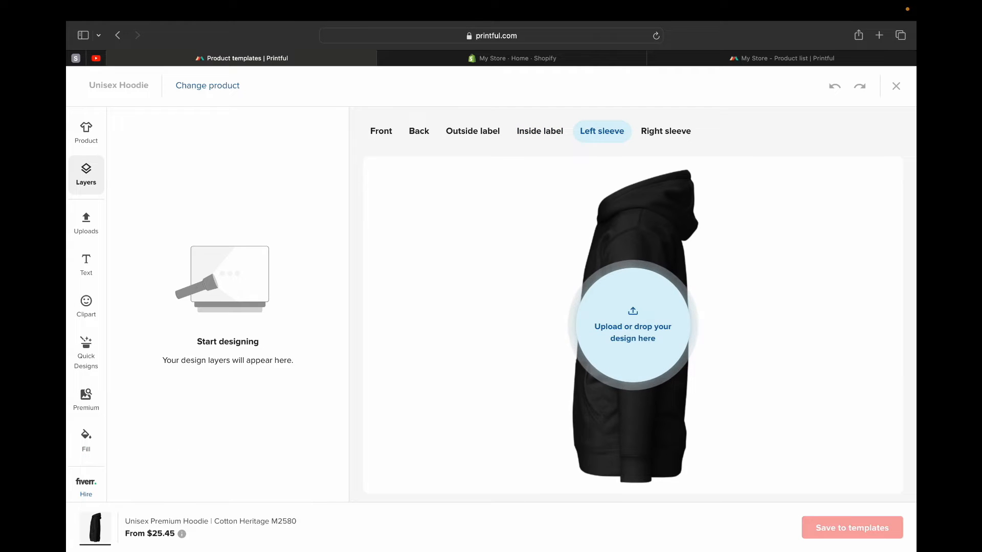
click(666, 132)
click(381, 132)
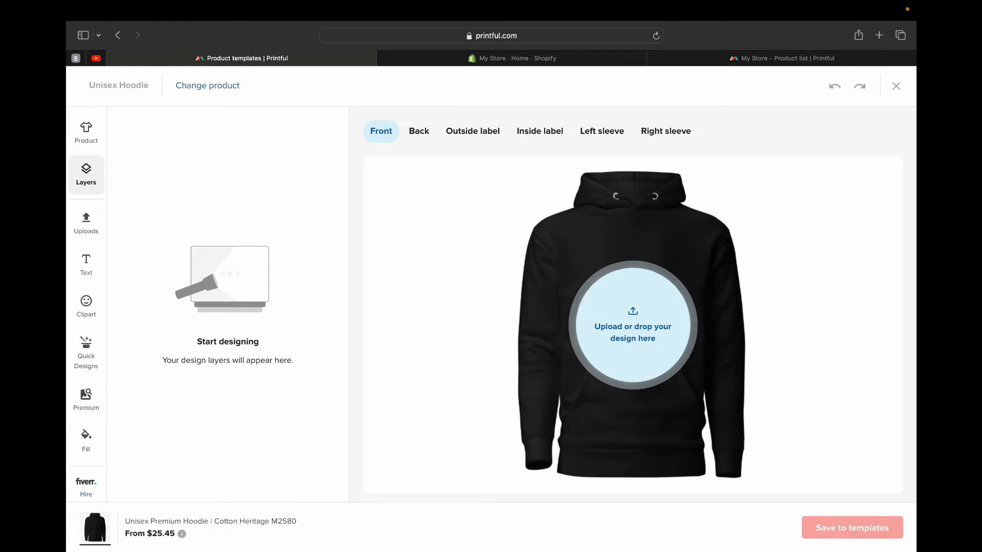
click(86, 133)
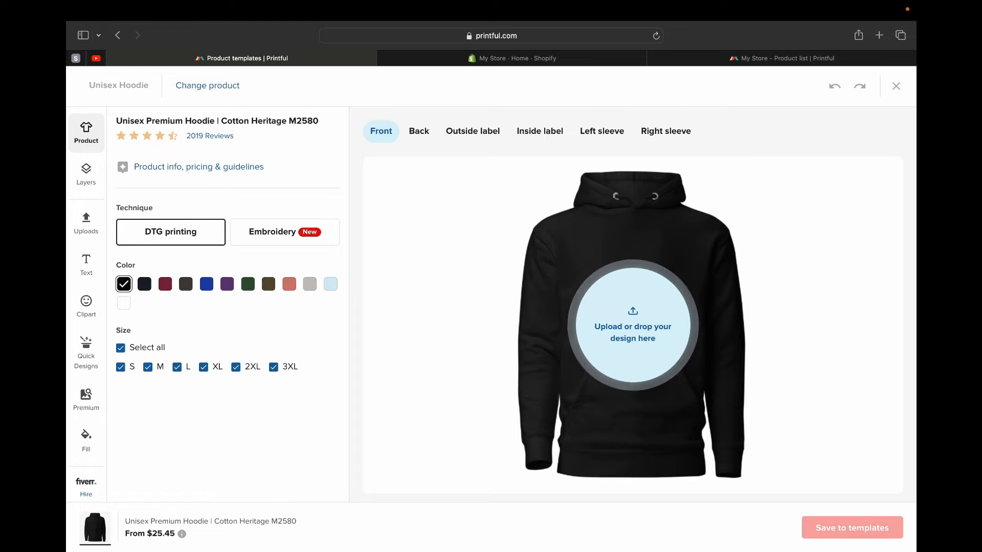
click(235, 368)
click(274, 368)
click(204, 367)
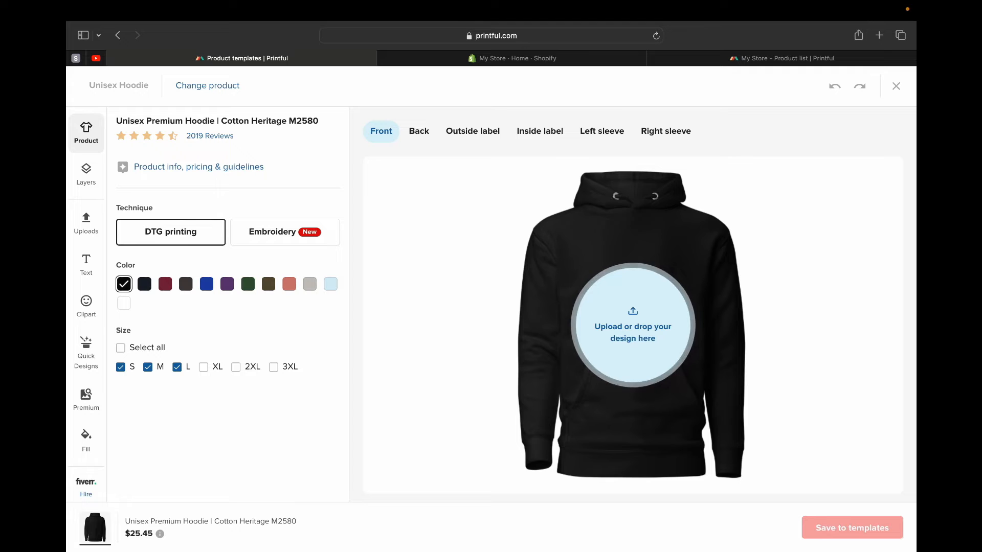
click(203, 368)
click(236, 367)
click(274, 367)
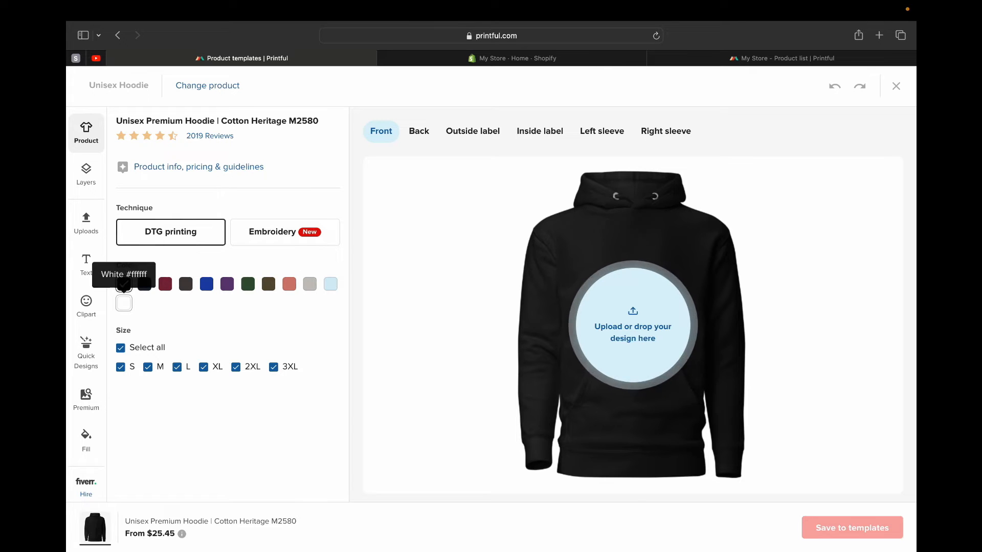
- Apply COFFEE.png-2.png from the file library to the back of the black hoodie
click(124, 303)
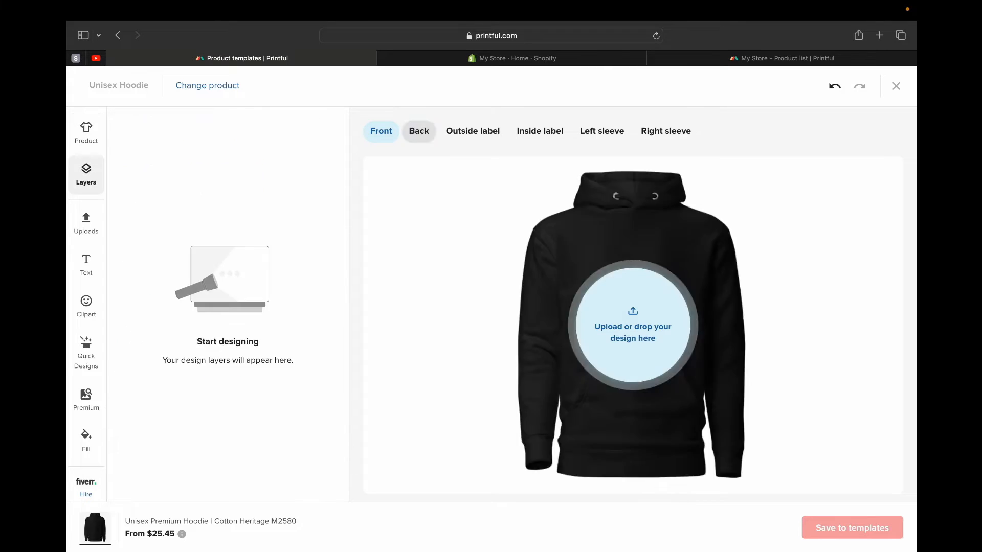
click(419, 132)
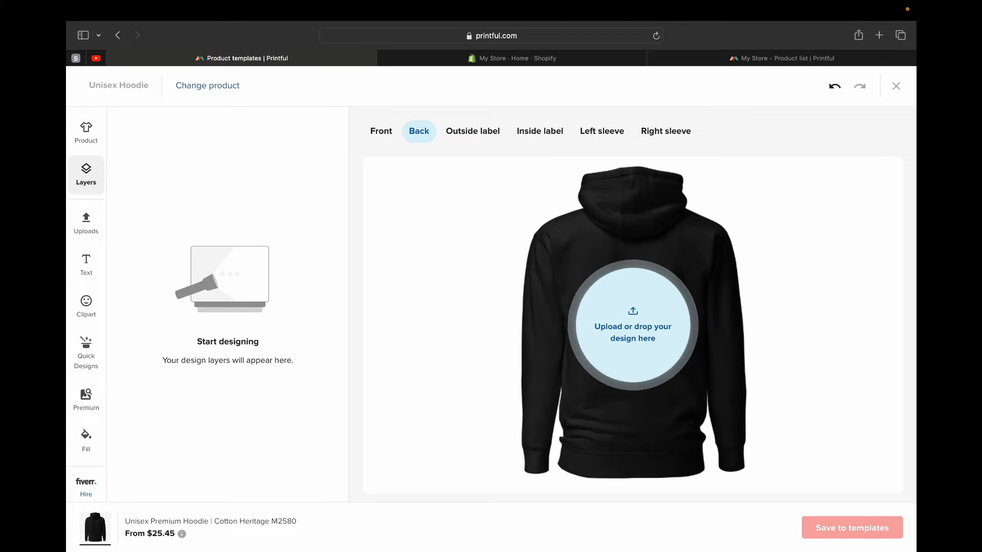
click(633, 327)
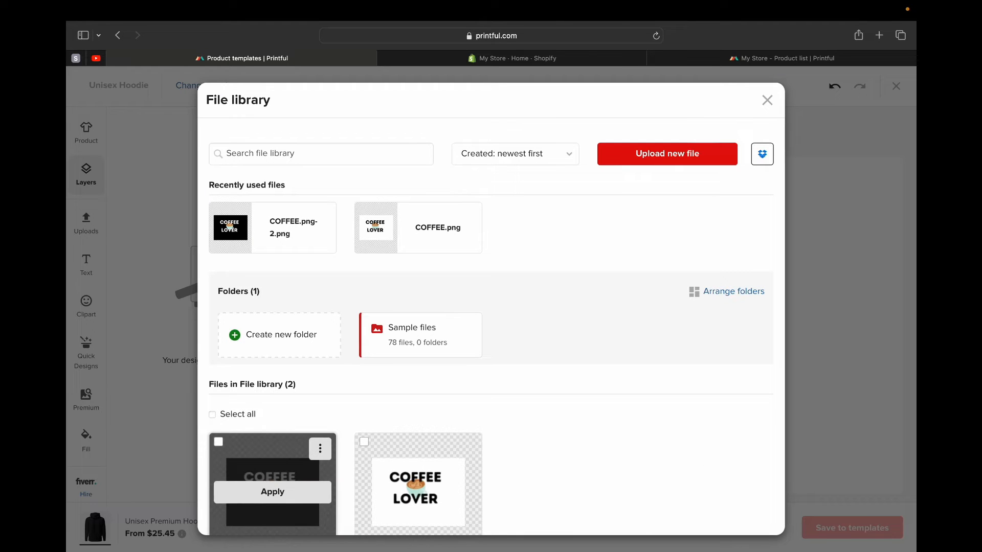
click(219, 442)
click(271, 492)
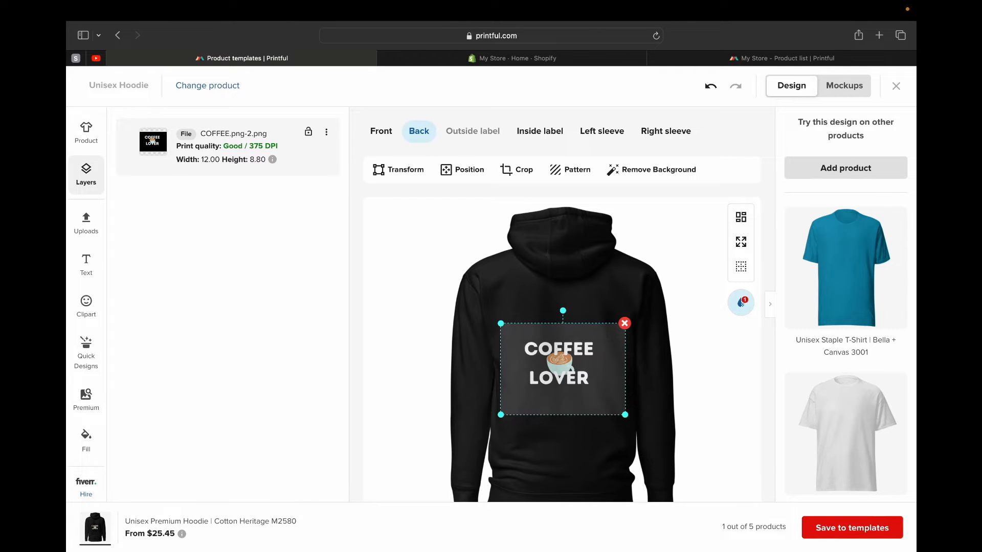
- Shrink the Coffee Lover design on the hoodie's back to about 9.76 × 7.17 and move it slightly higher
drag(501, 324, 512, 333)
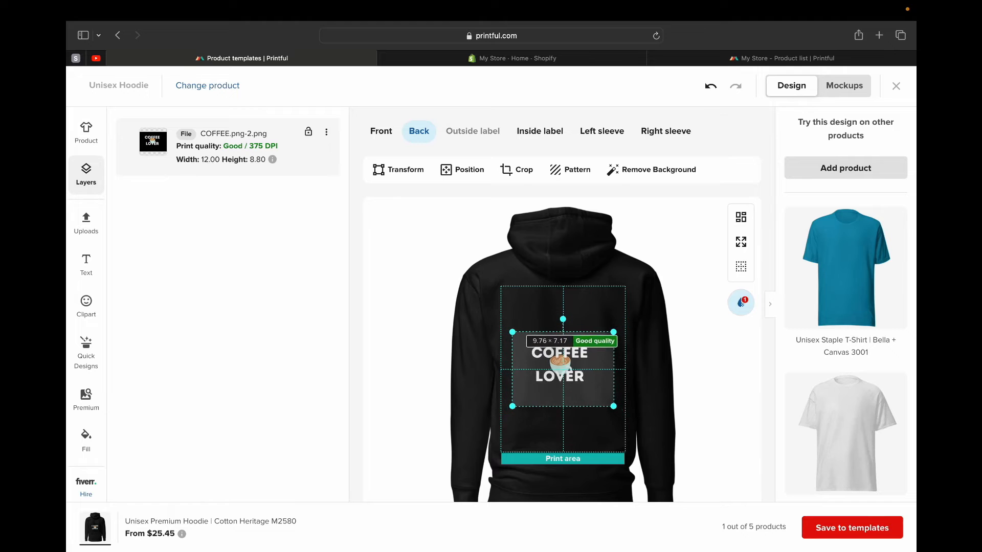
drag(560, 361, 560, 338)
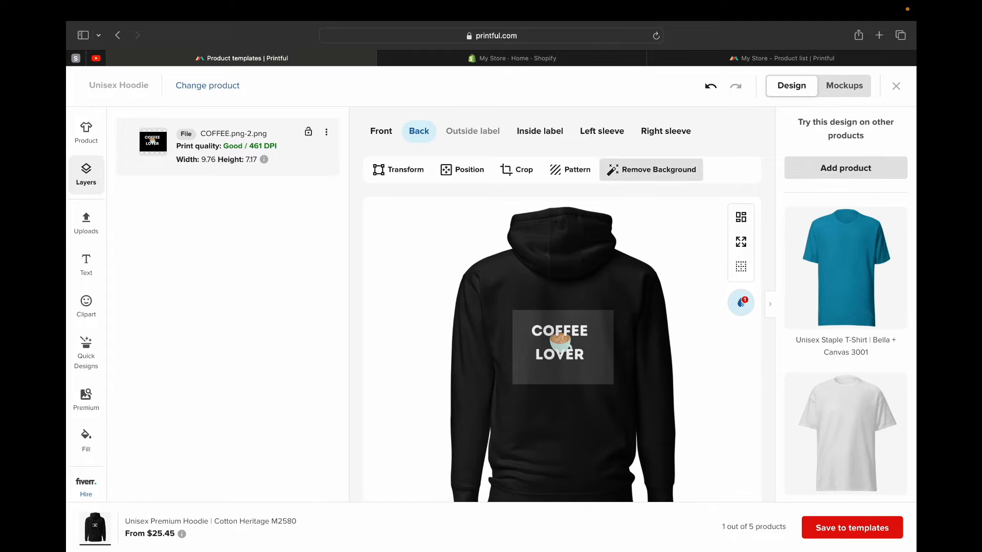
- Remove the background from the Coffee Lover design on the hoodie's back
click(563, 347)
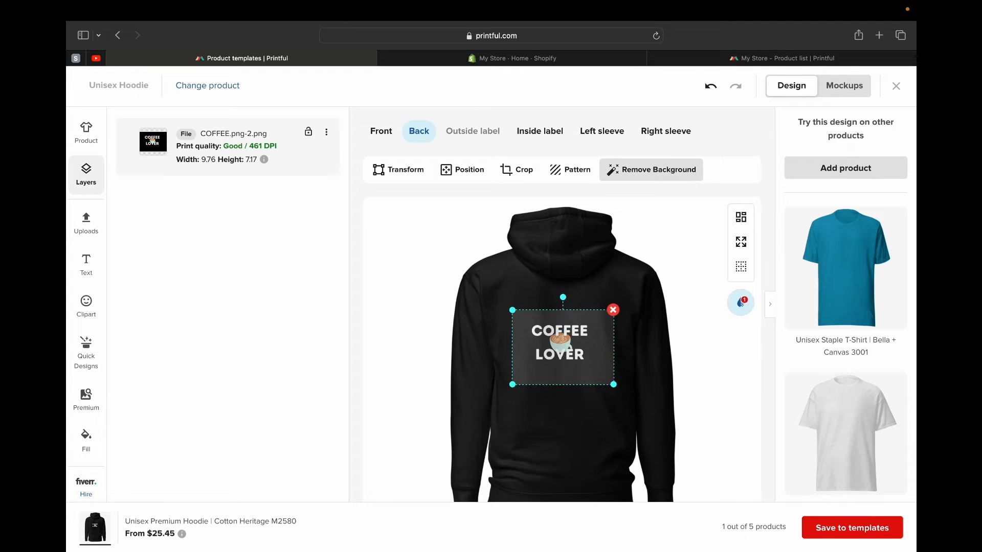
click(651, 169)
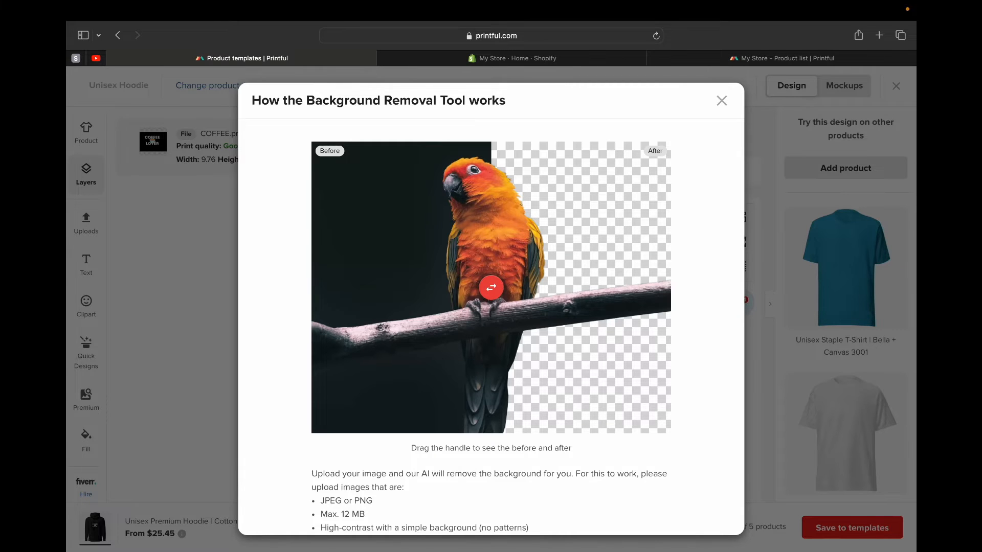
scroll(491, 307, down, 3)
click(706, 512)
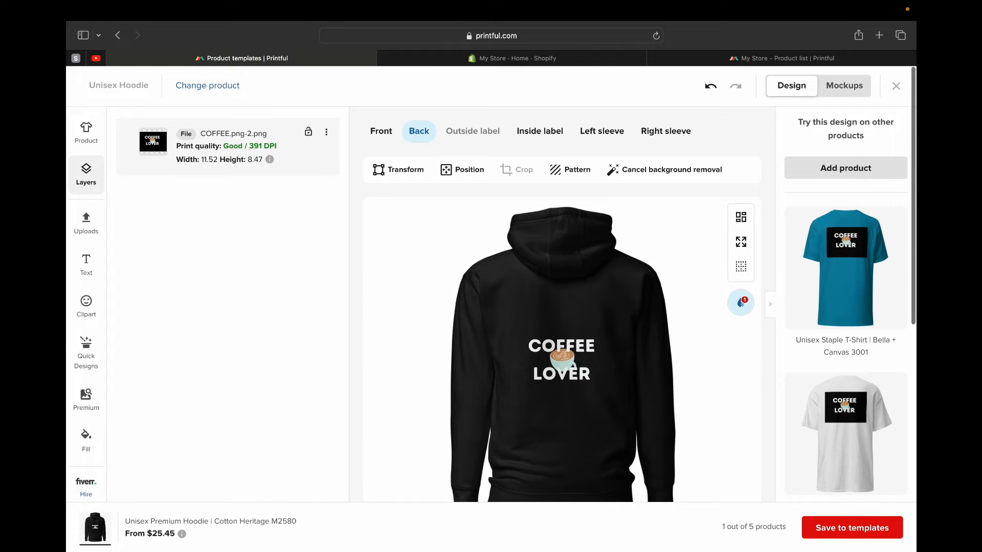
- Examine the other products suggested for this design and review the hoodie's back placement
scroll(846, 305, down, 5)
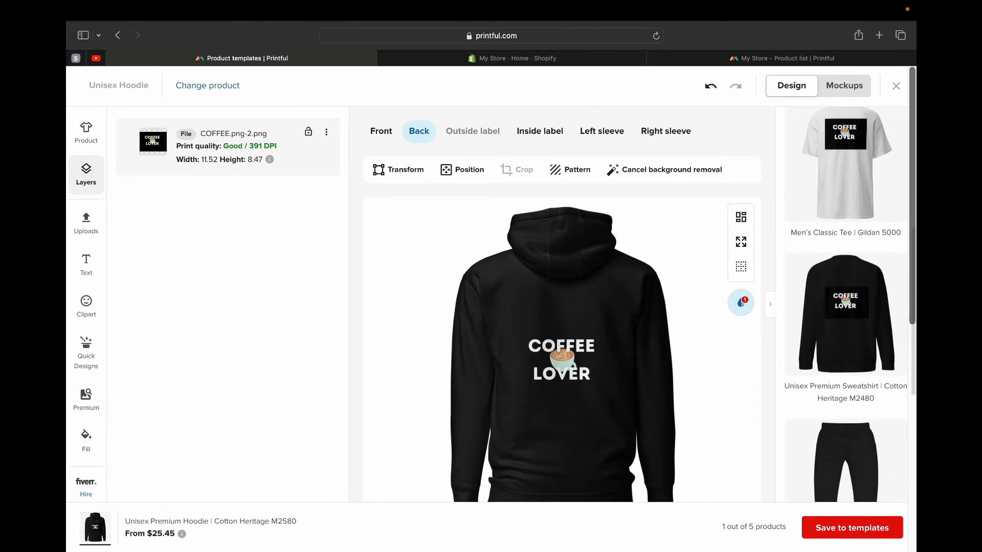
scroll(846, 305, down, 5)
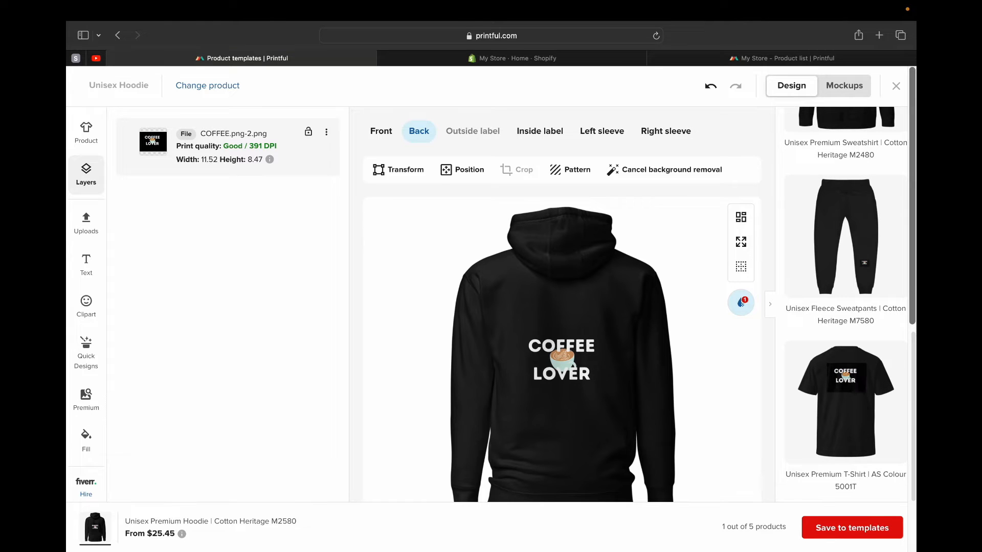
scroll(847, 307, up, 10)
scroll(846, 307, down, 5)
scroll(846, 332, down, 5)
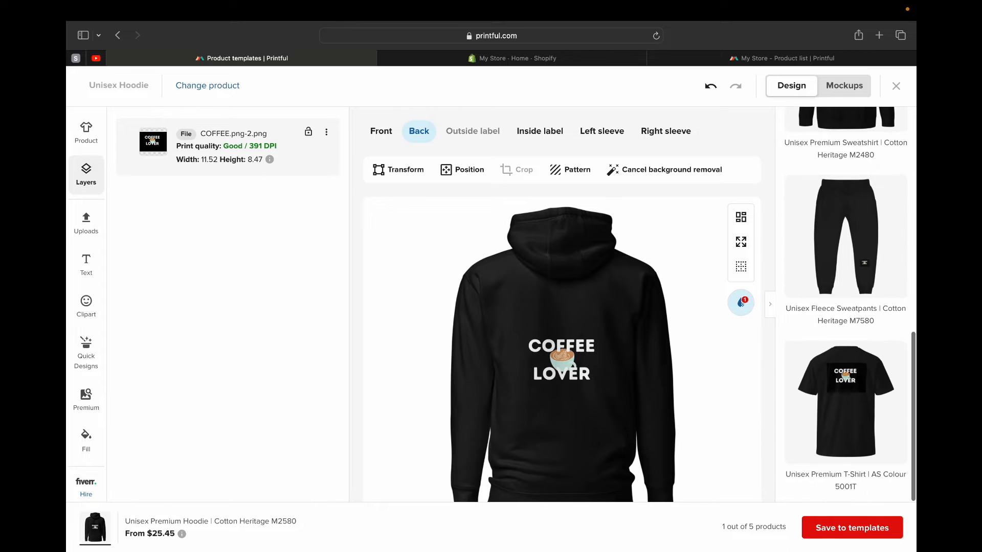
scroll(846, 333, down, 3)
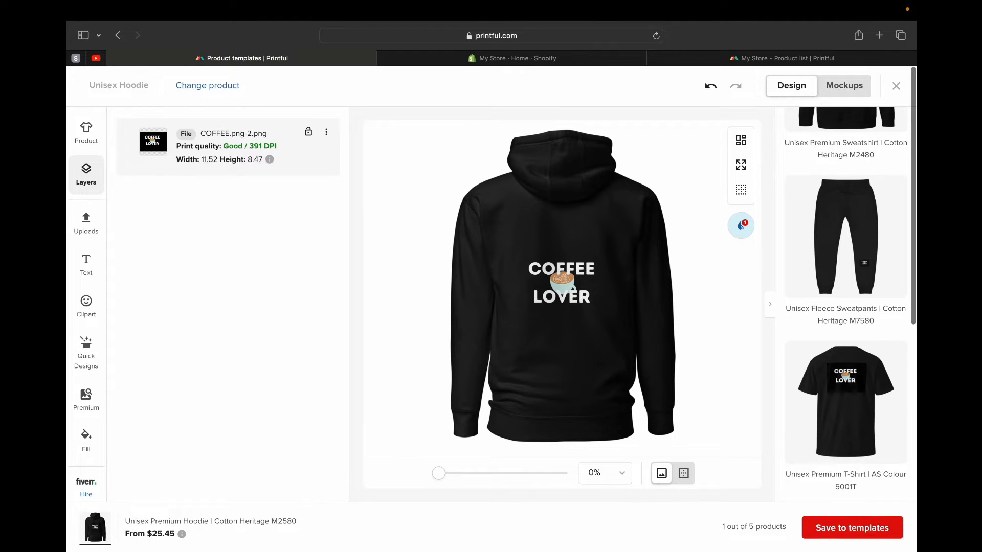
scroll(563, 307, up, 3)
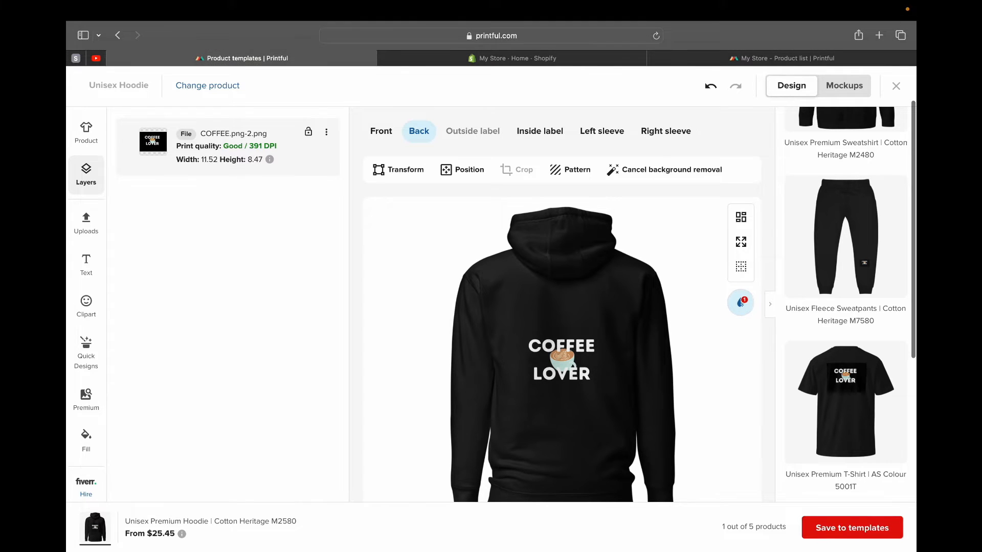
scroll(563, 307, down, 2)
scroll(562, 307, down, 2)
scroll(562, 307, up, 4)
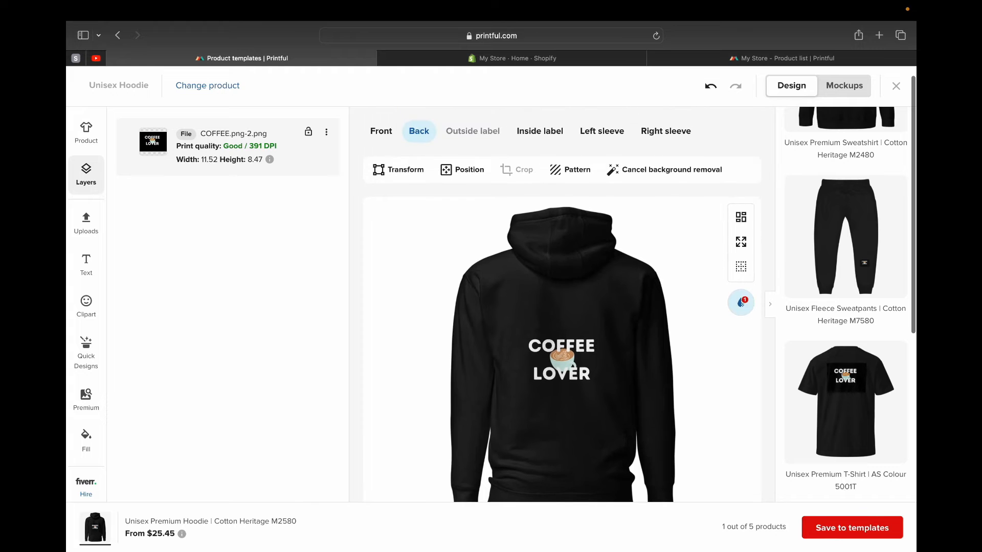
click(381, 131)
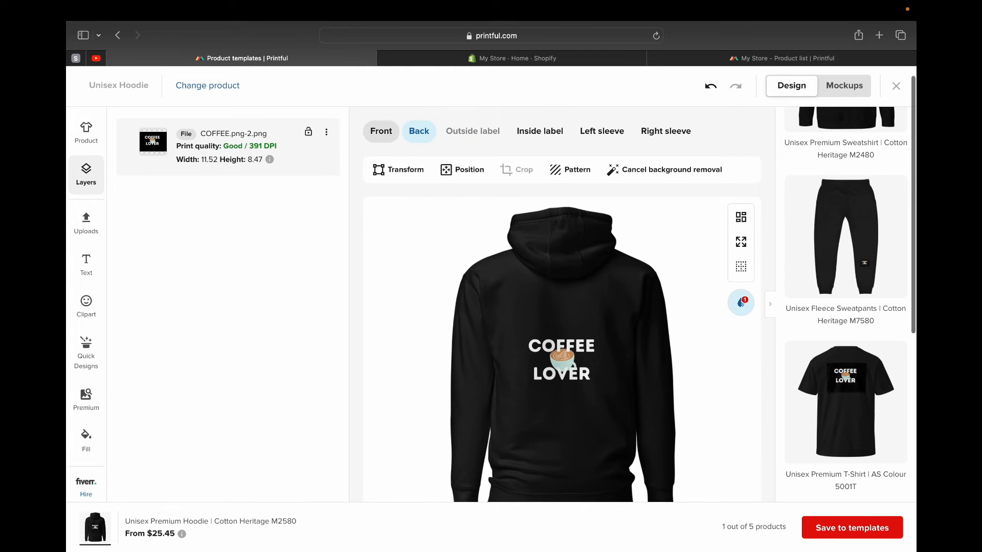
click(419, 131)
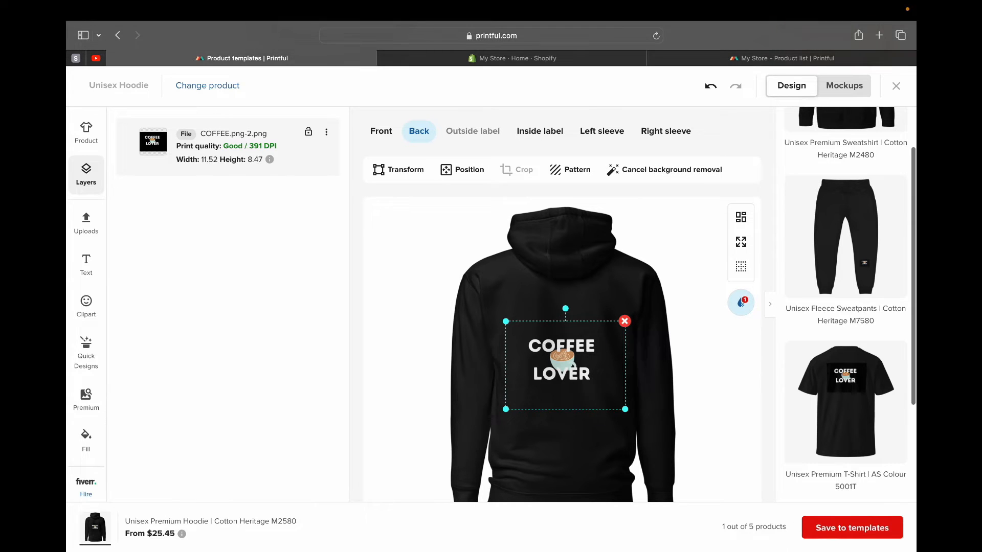
- Save the hoodie to the product templates and open the new Unisex Hoodie template to review its details
scroll(563, 307, down, 3)
click(852, 528)
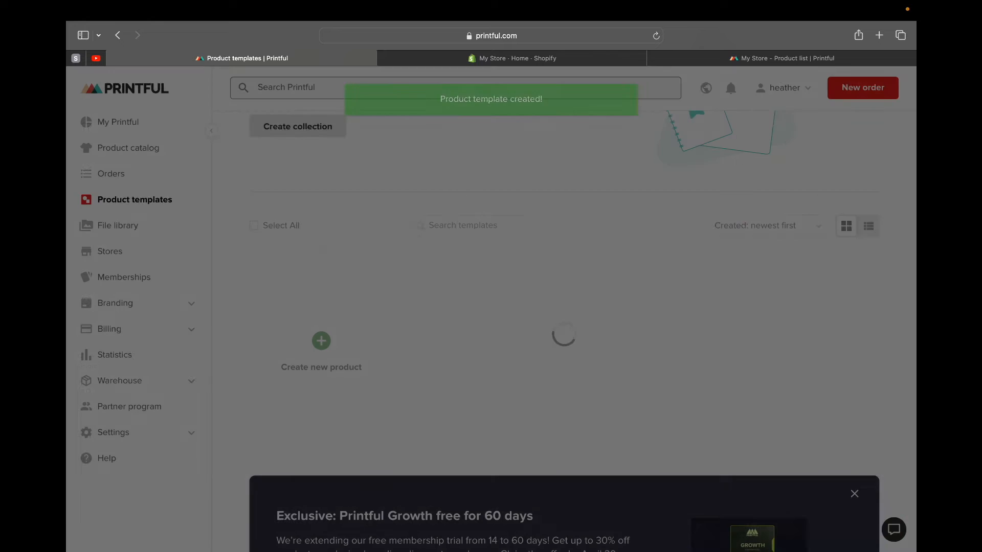
click(483, 322)
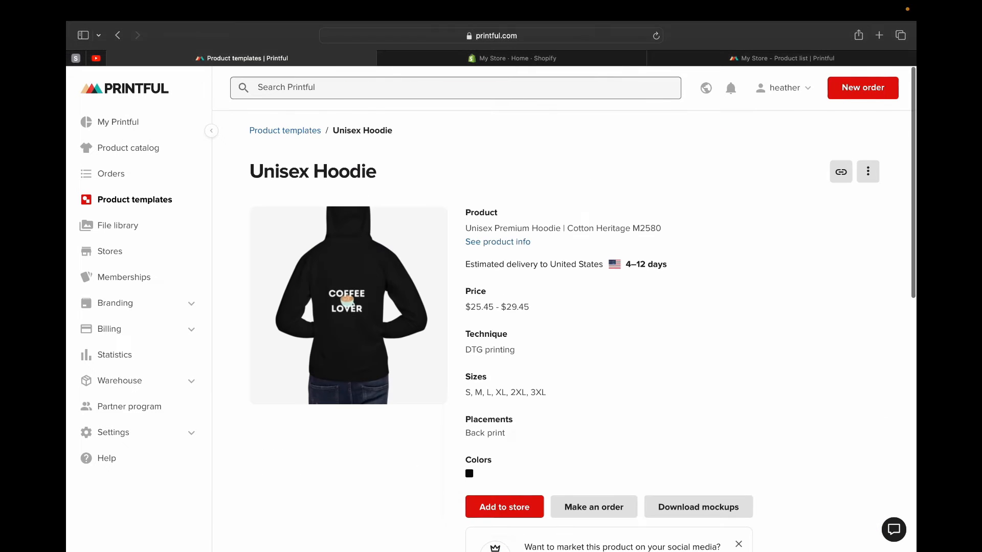
scroll(583, 328, down, 3)
scroll(583, 328, up, 2)
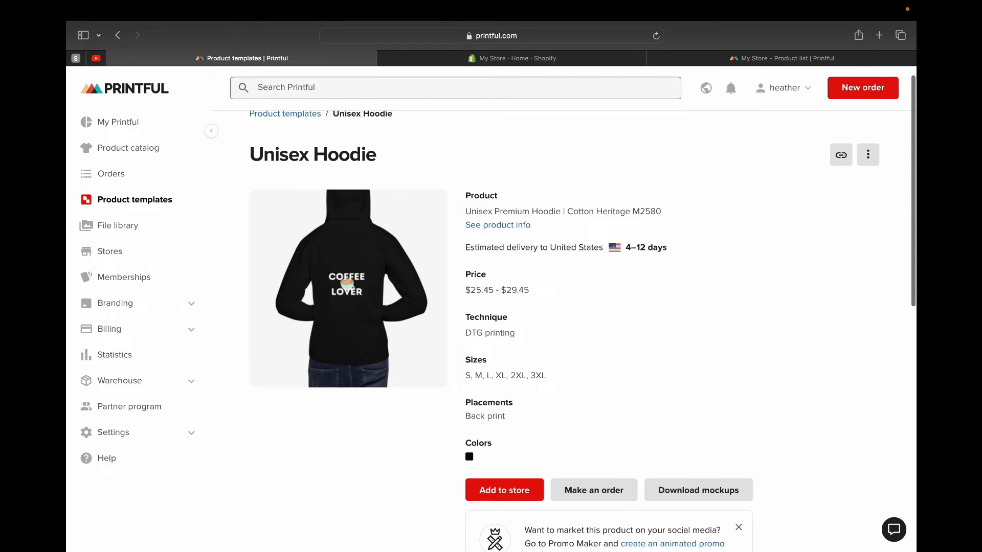
scroll(485, 416, down, 3)
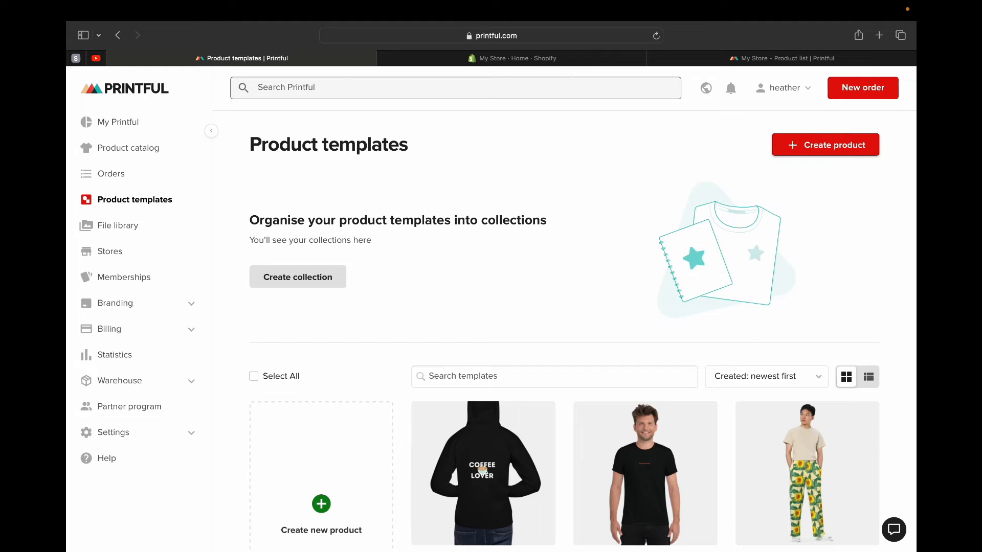
- Start a new product template, search for "tote bag" and choose the Eco Tote Bag | Econscious EC8000 in black only
click(826, 145)
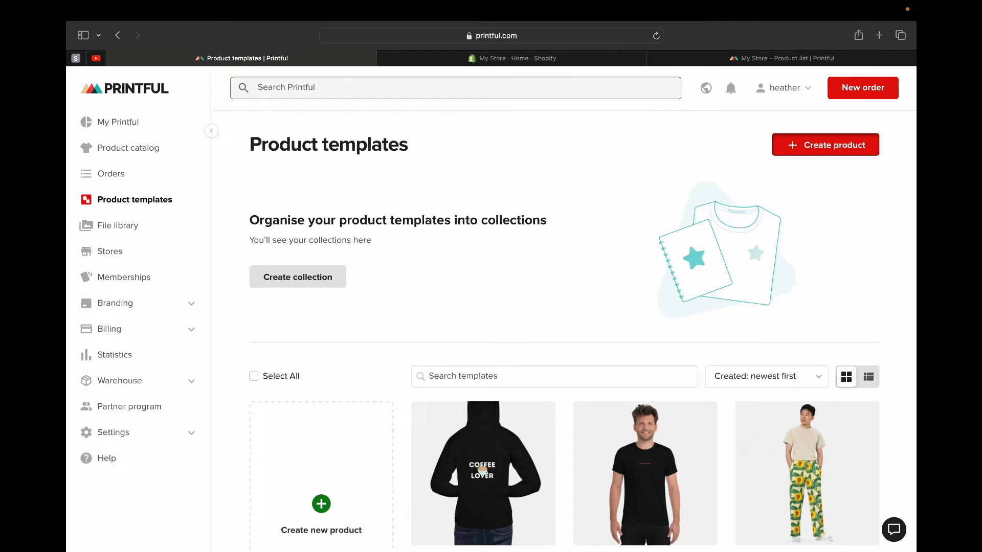
click(807, 131)
text(tote bag)
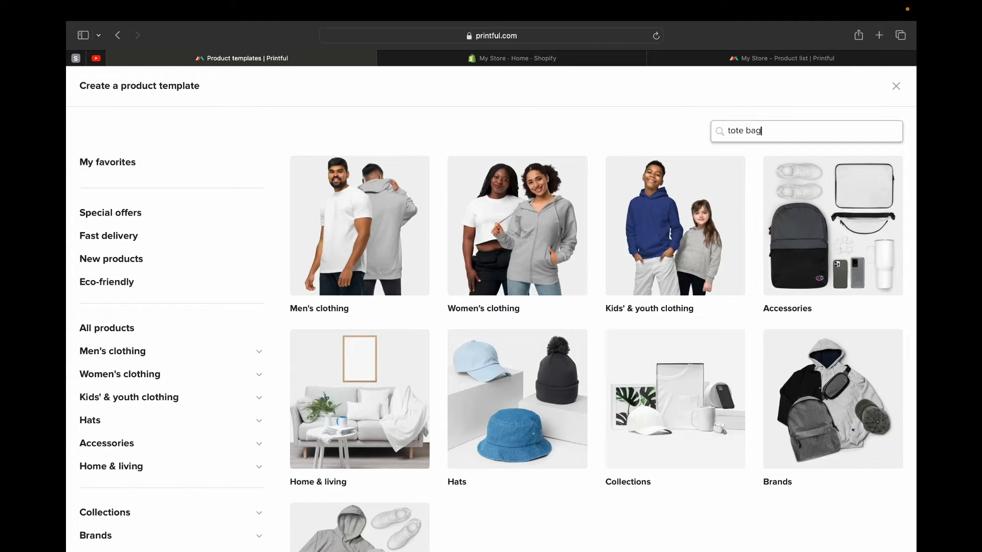
key(Return)
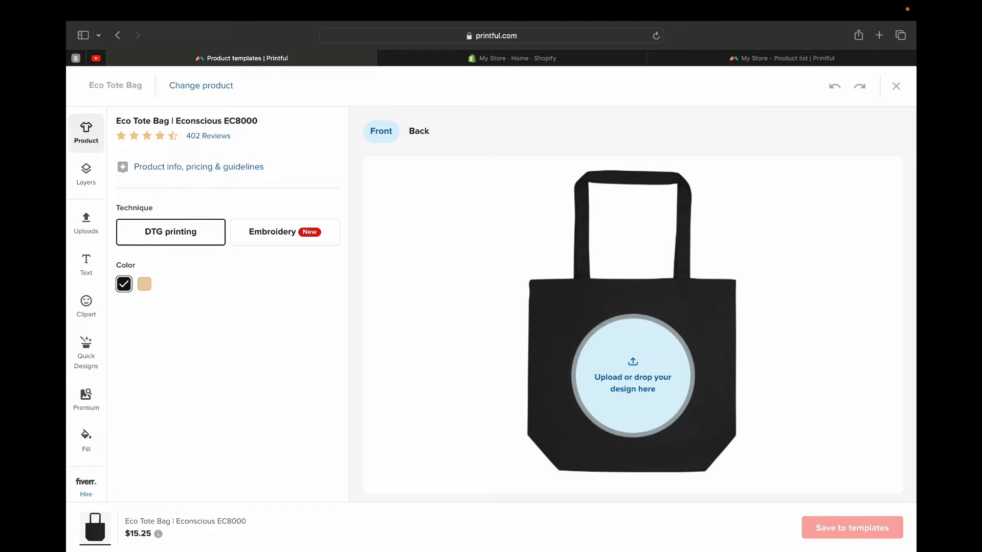
click(144, 284)
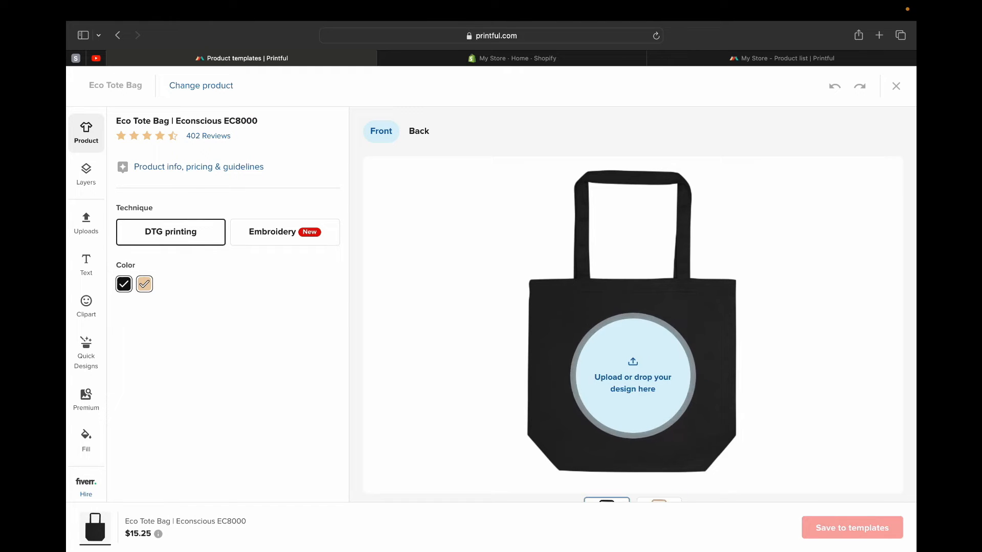
click(145, 284)
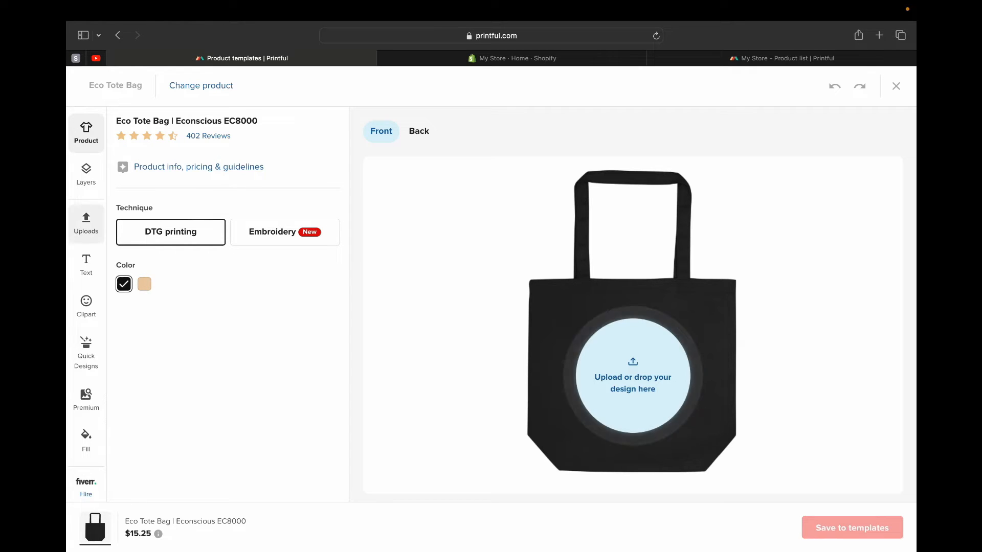
- Add the text "coffee lover" on two lines to the tote bag's front and enlarge it
click(86, 265)
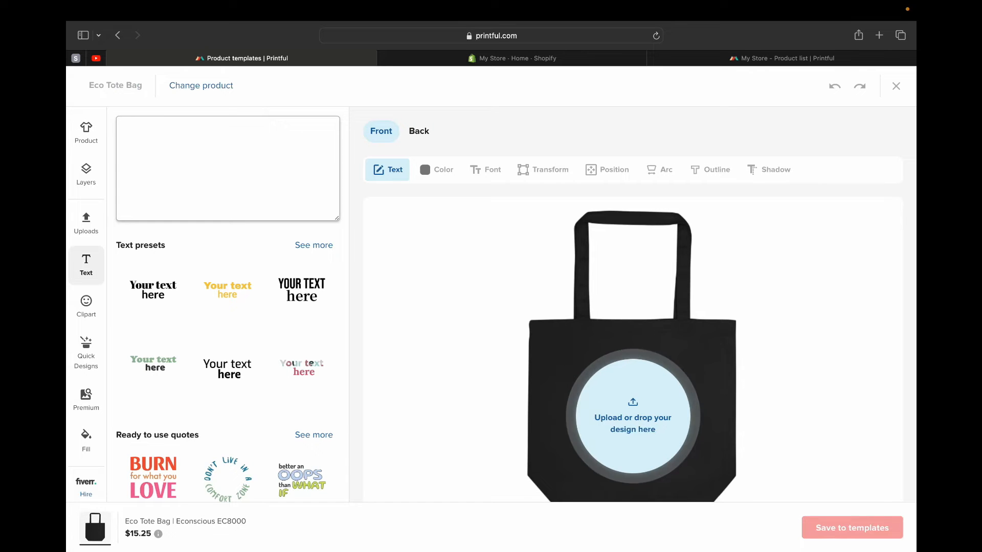
text(H)
key(BackSpace)
text(coffee)
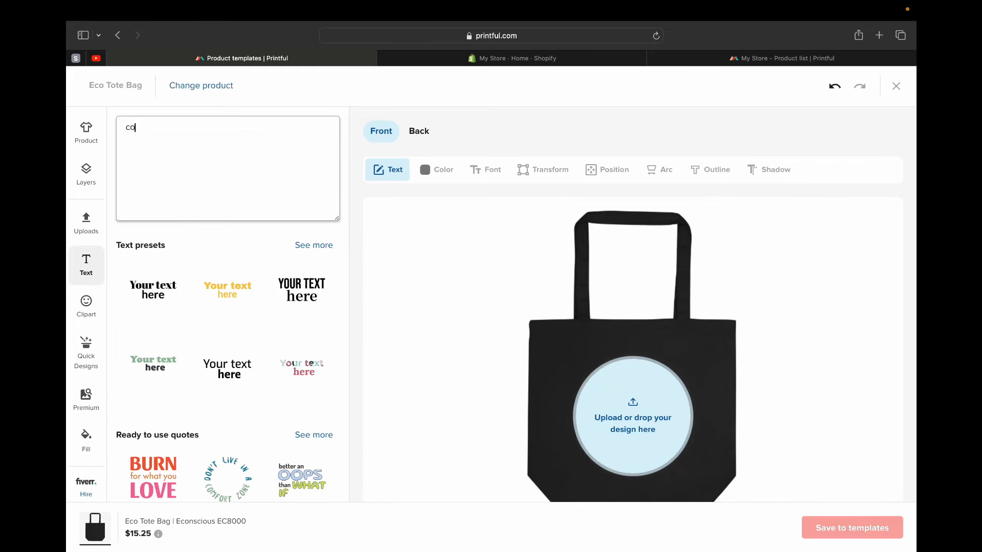
key(Return)
text(lover)
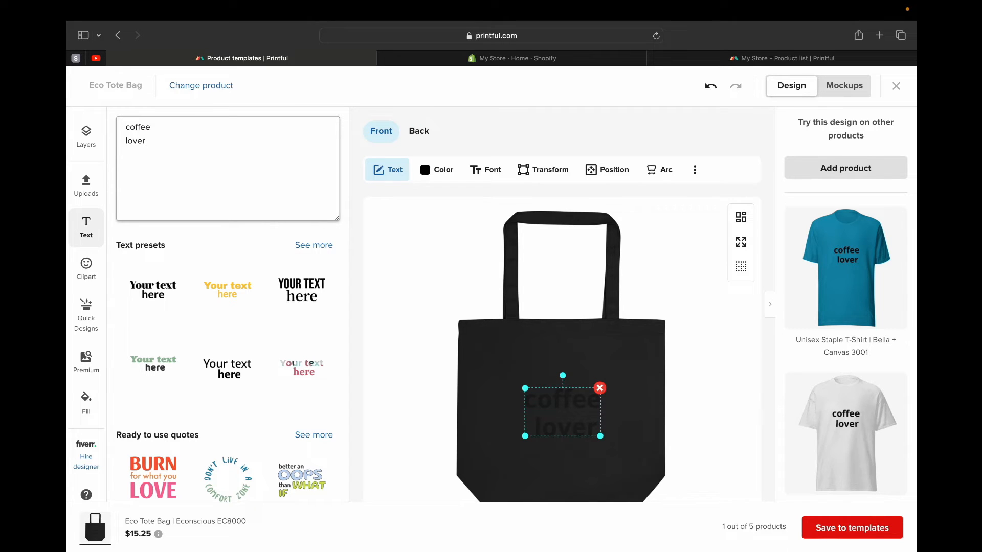
drag(525, 388, 504, 376)
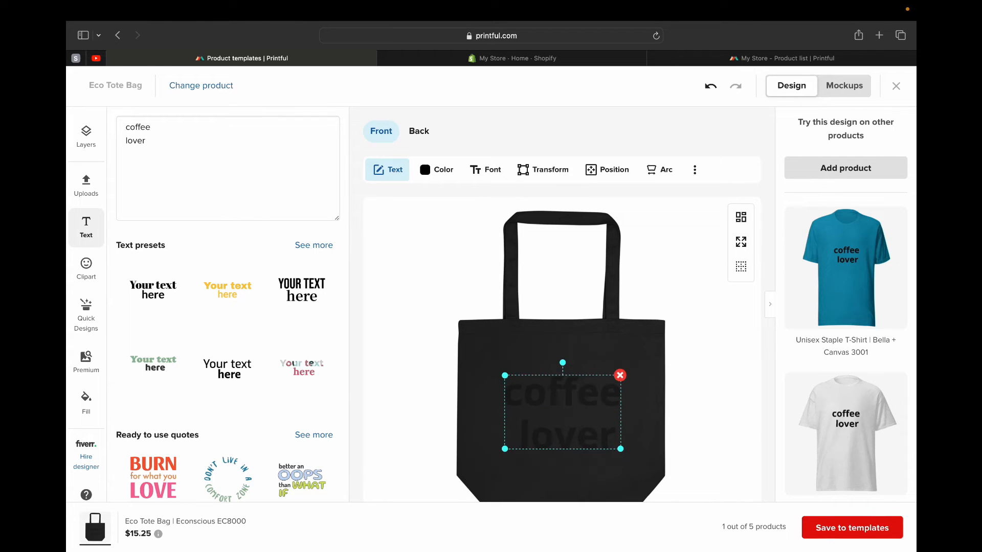
- Try several colors on the tote bag's text, settle on Sunglo (R:204 G:93 B:84), and open the bag's back placement
click(437, 169)
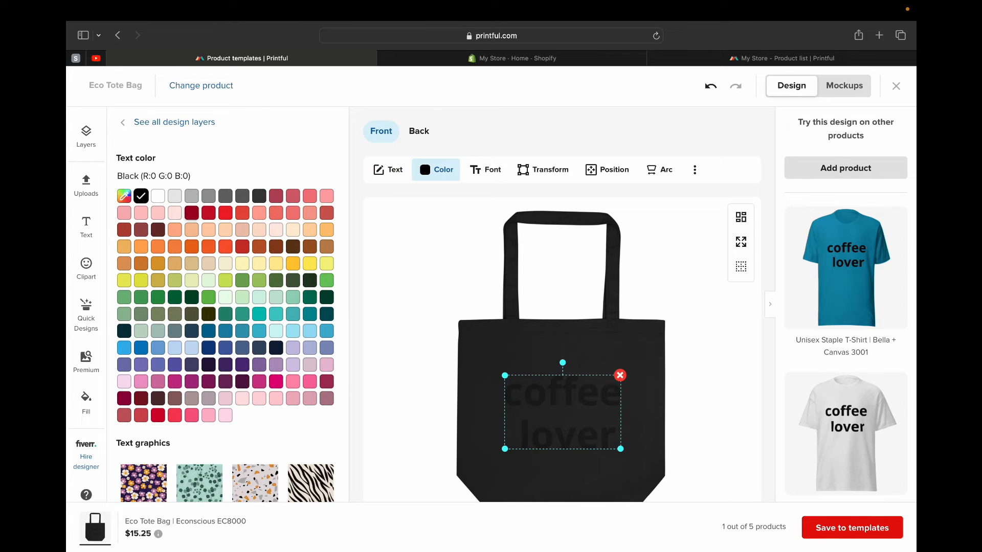
click(191, 213)
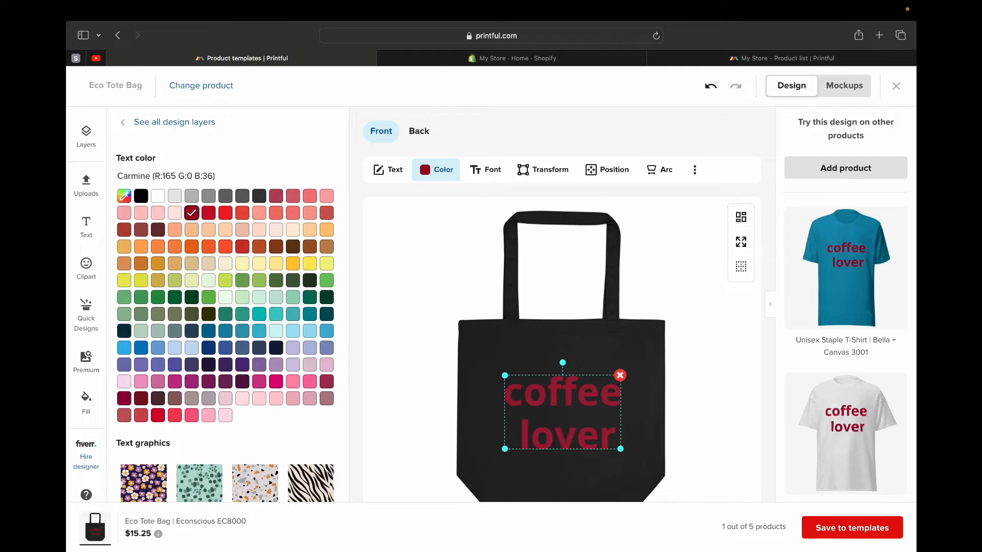
click(225, 297)
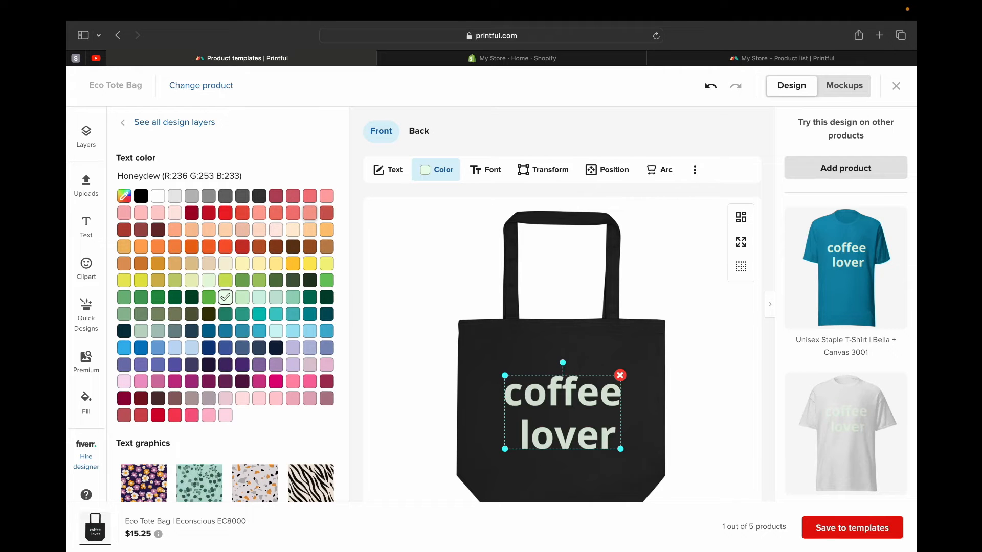
click(310, 213)
click(327, 213)
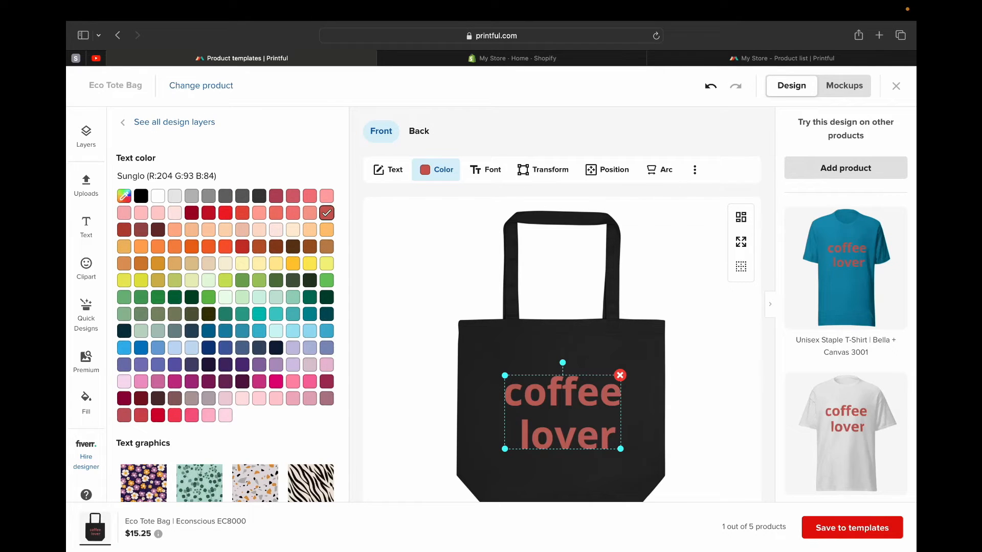
click(419, 131)
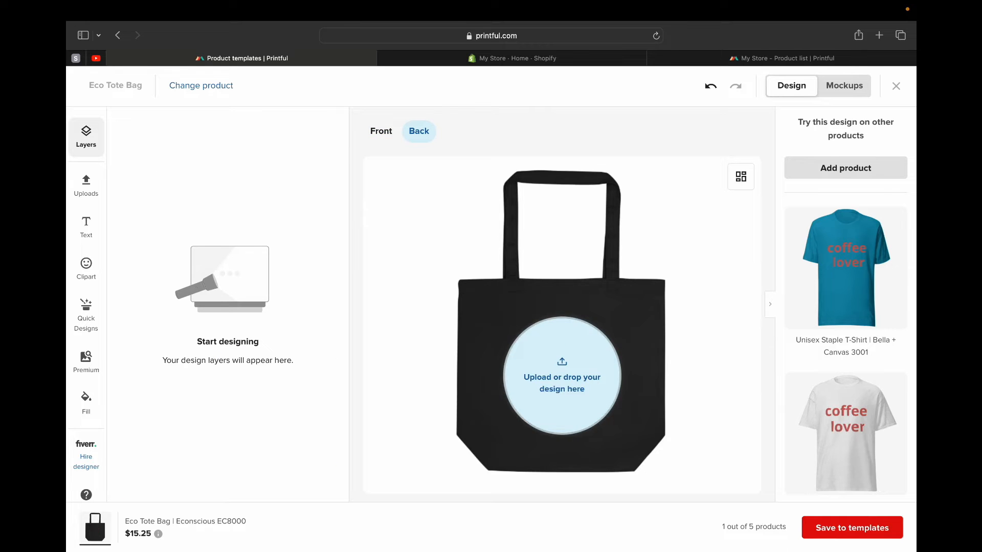
- Return to the tote bag's front design and browse the text presets, ready-to-use quotes and varsity team designs
click(381, 131)
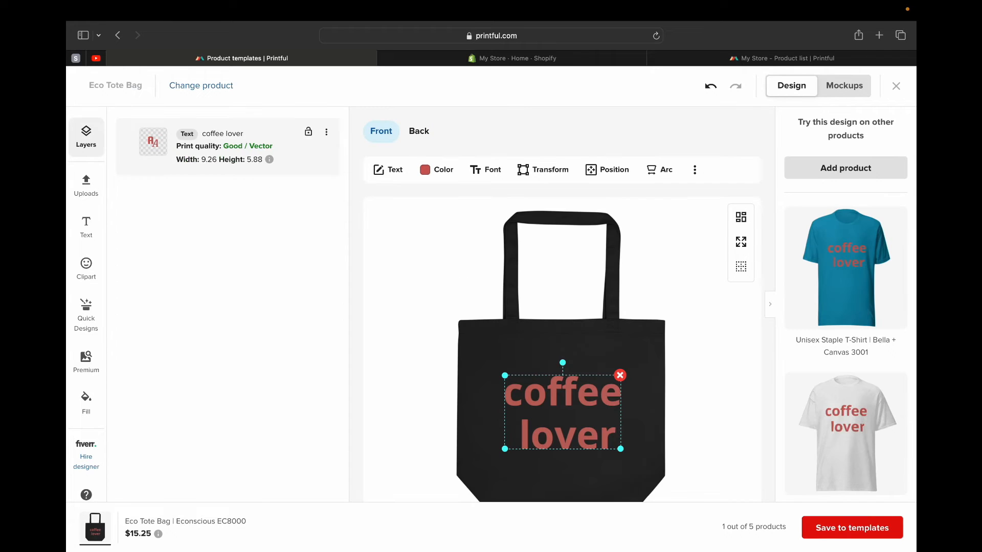
click(86, 227)
scroll(227, 322, down, 2)
click(153, 245)
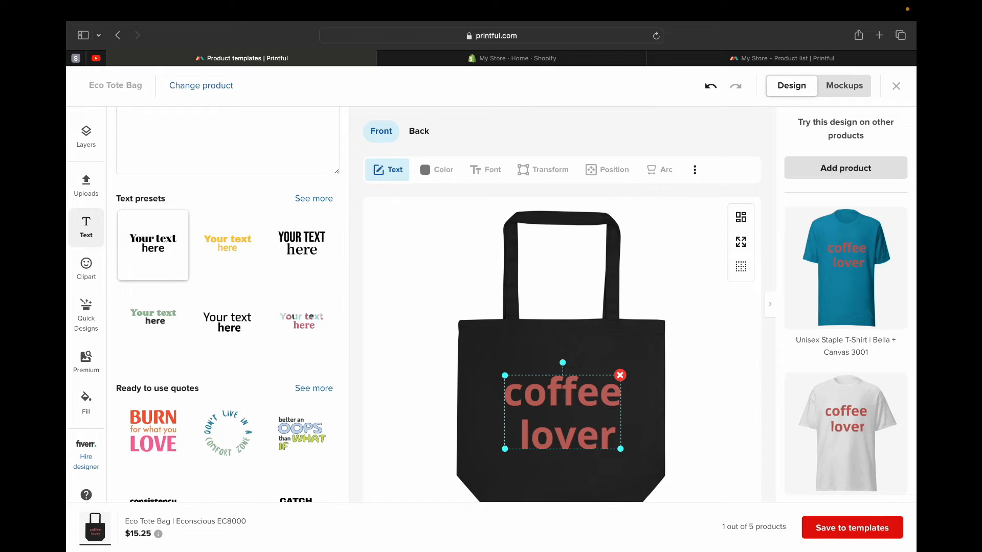
scroll(228, 307, down, 5)
scroll(228, 307, up, 6)
scroll(302, 368, down, 4)
scroll(302, 368, up, 4)
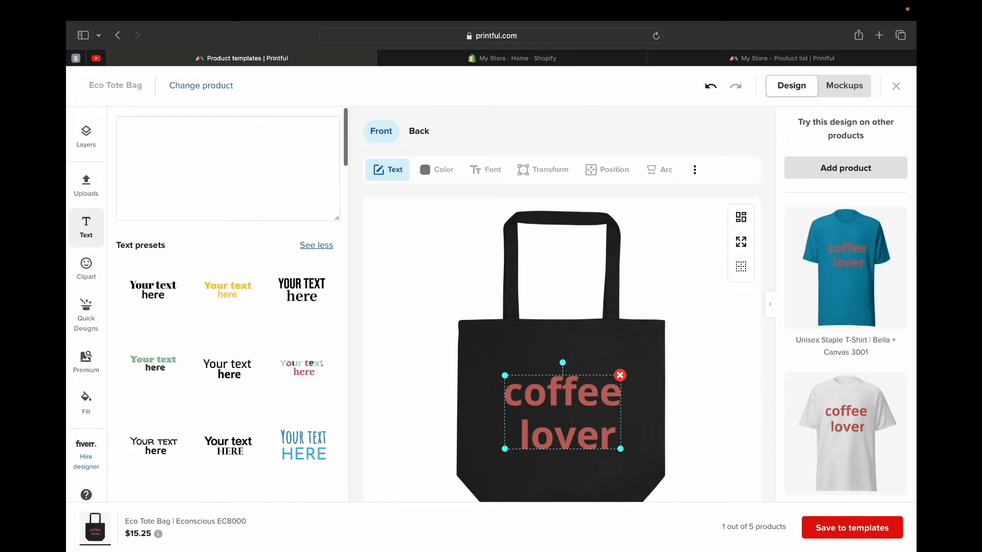
scroll(228, 307, down, 4)
scroll(228, 307, down, 10)
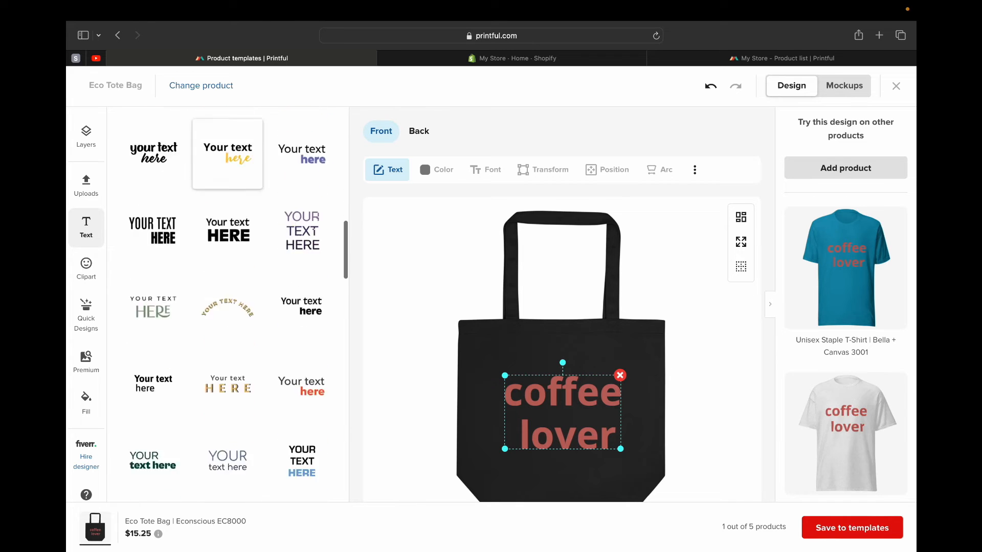
scroll(228, 319, up, 15)
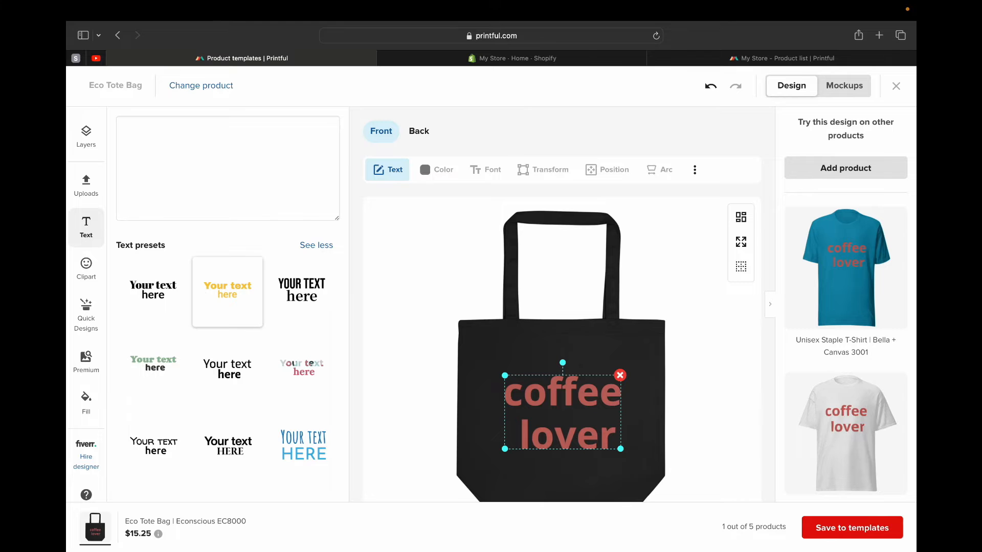
click(316, 245)
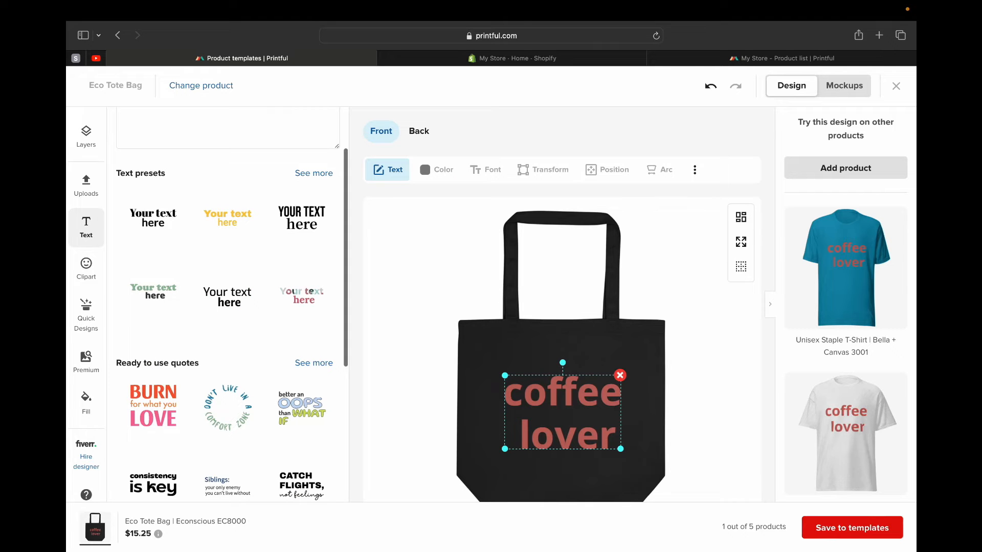
scroll(153, 369, down, 5)
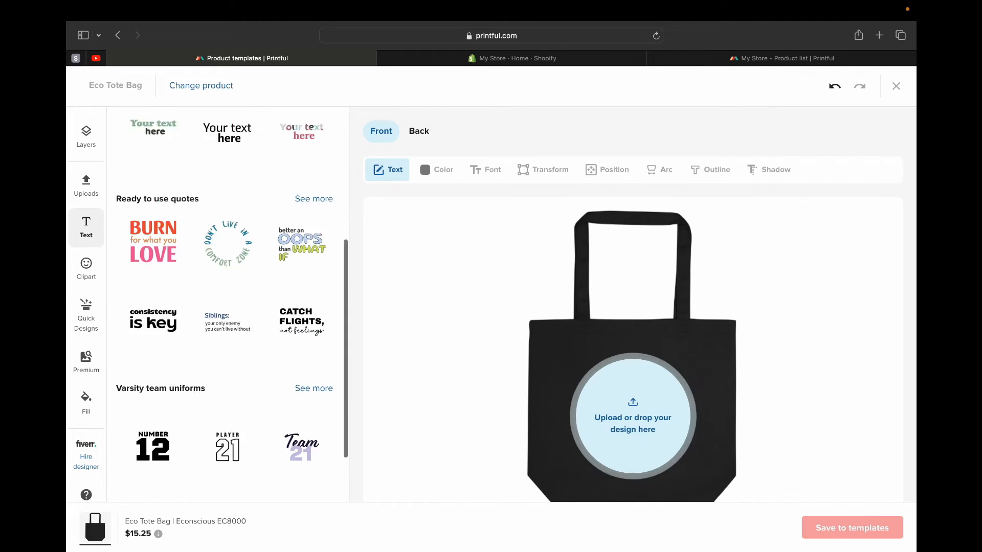
- Remove the "coffee lover" text from the tote bag's front
scroll(228, 307, down, 2)
scroll(228, 307, up, 6)
scroll(228, 307, down, 3)
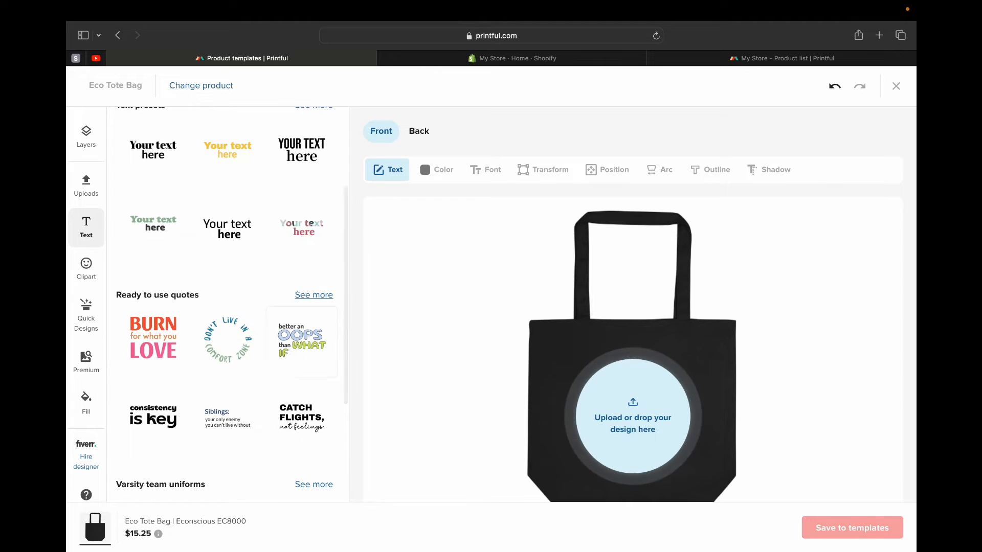
- Try the ready-made quote "consistency is key" on the bag's front, enlarge it to about 9.47 by 4.70, check the product previews, and remove it
click(315, 296)
scroll(228, 266, down, 5)
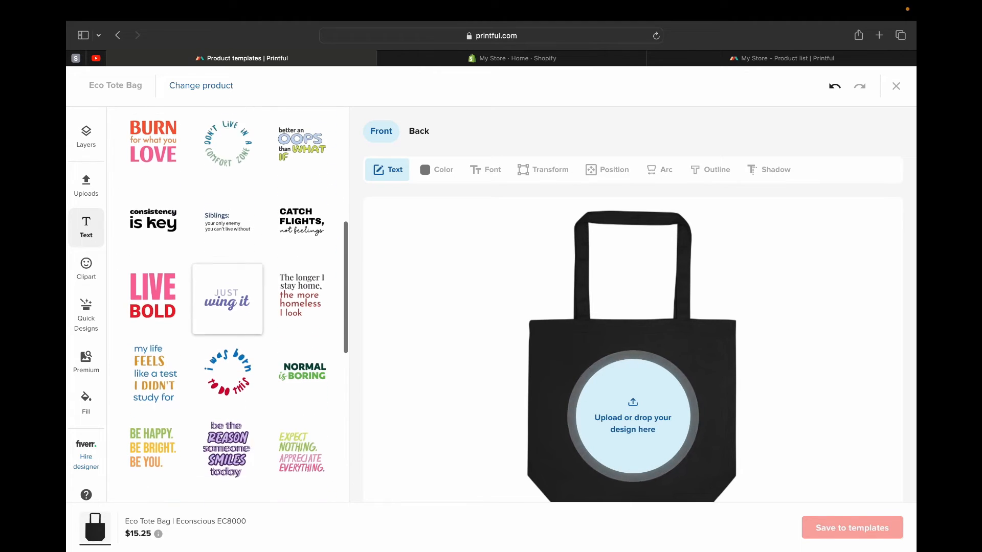
click(153, 188)
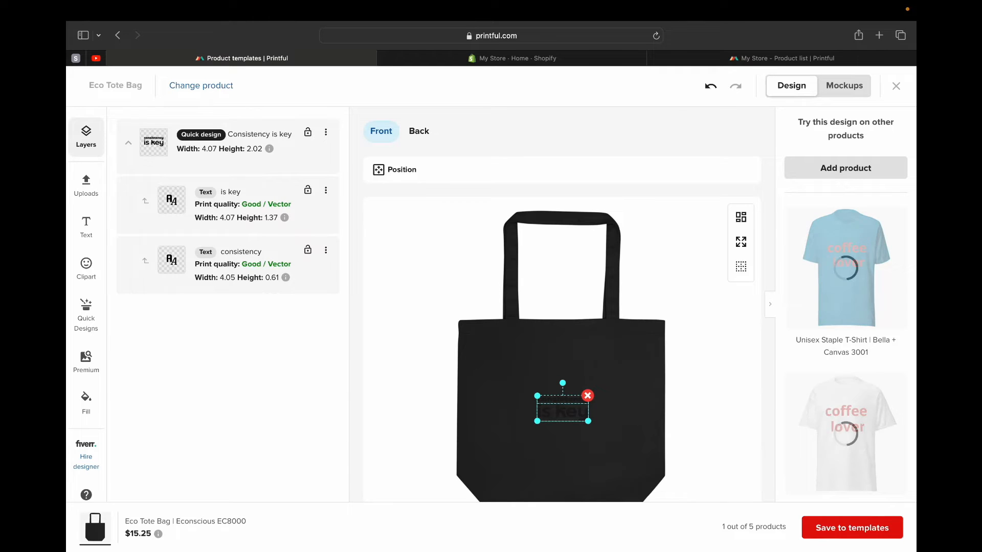
drag(537, 396, 504, 381)
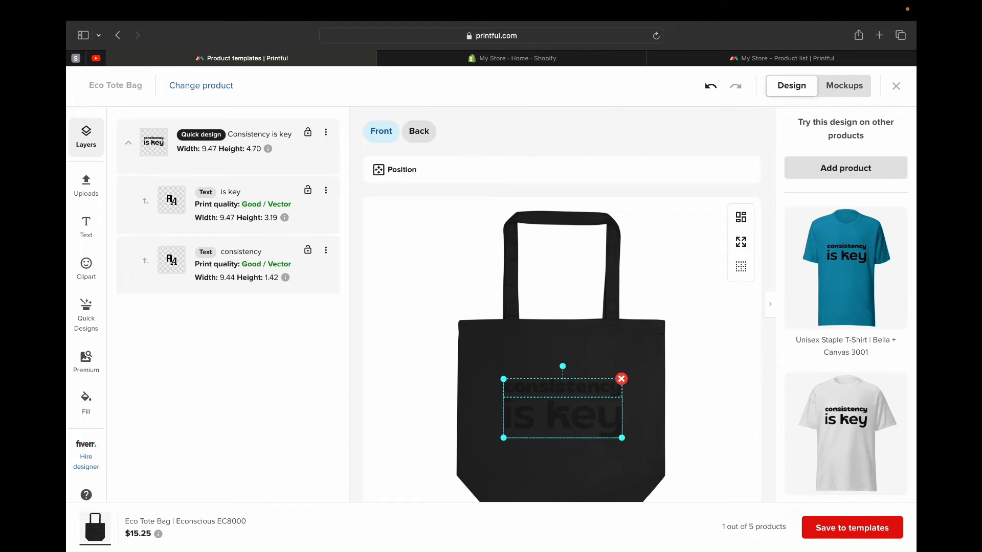
mouse_move(845, 434)
scroll(875, 397, down, 5)
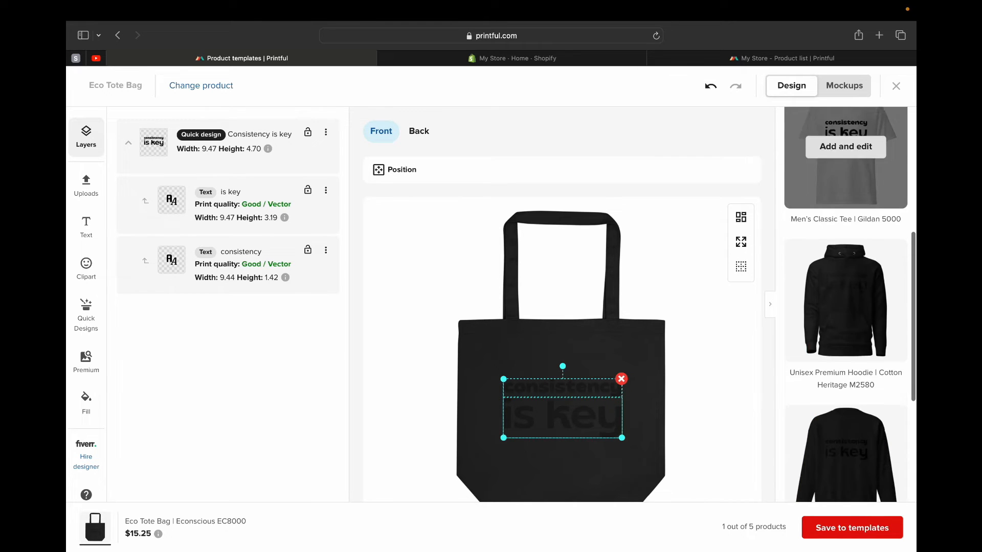
scroll(874, 397, up, 5)
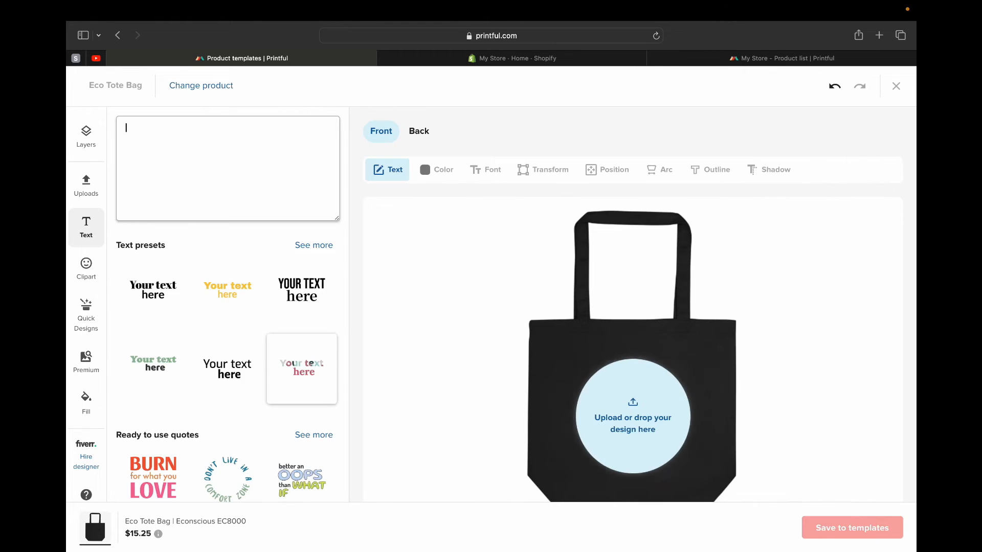
scroll(227, 307, down, 5)
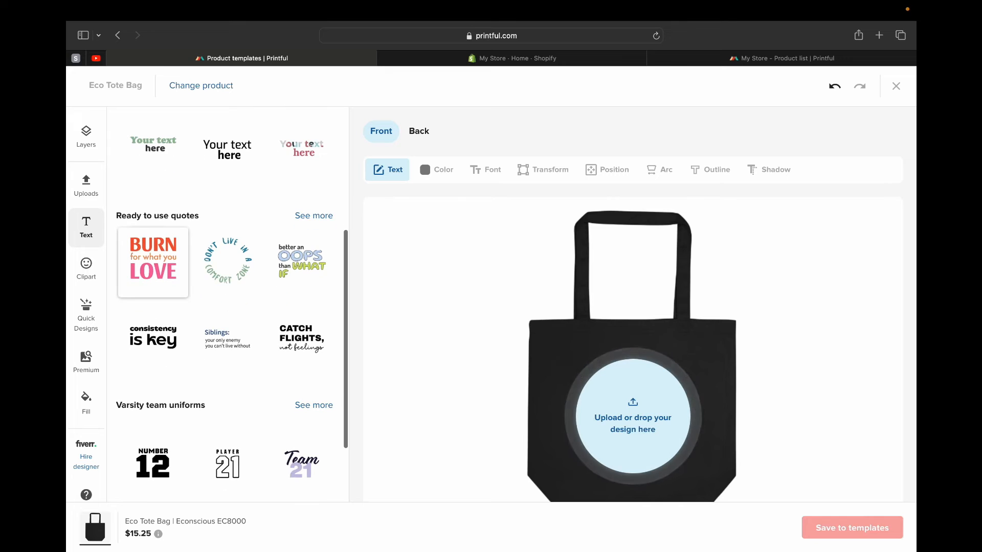
- Add the ready-made quote "Burn for what you love" to the bag's front and enlarge its lines, making BURN about 8.35 wide and LOVE about 6.71
click(153, 259)
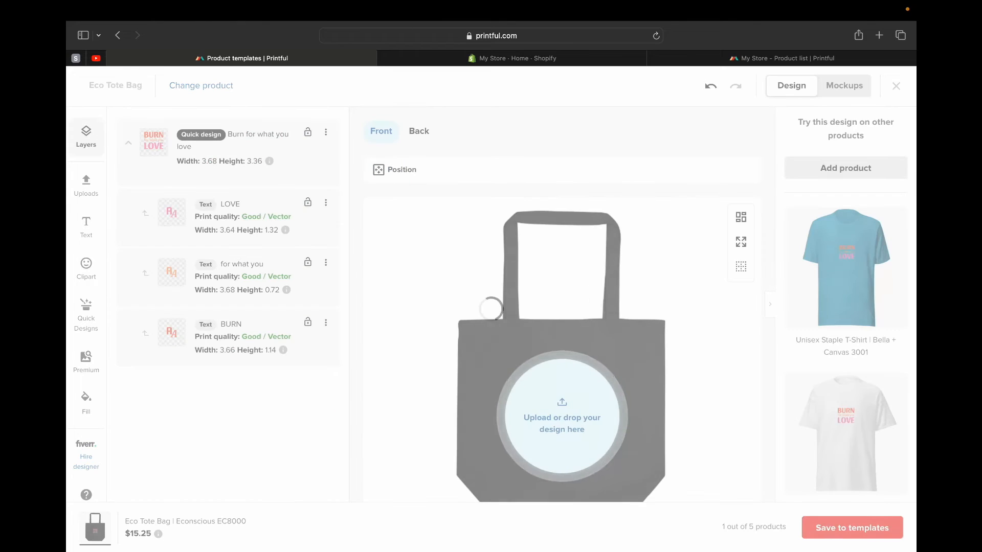
drag(585, 408, 608, 413)
click(563, 391)
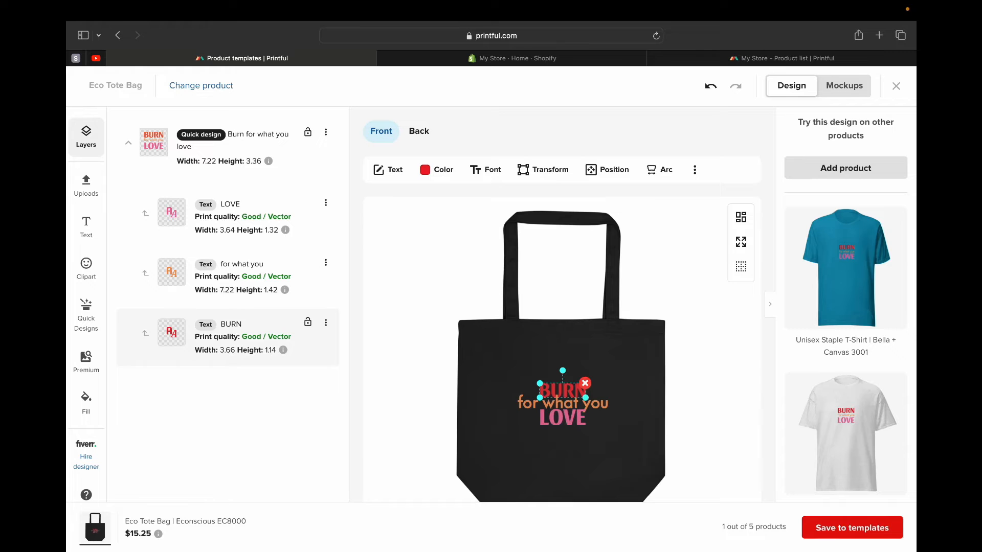
drag(585, 398, 596, 401)
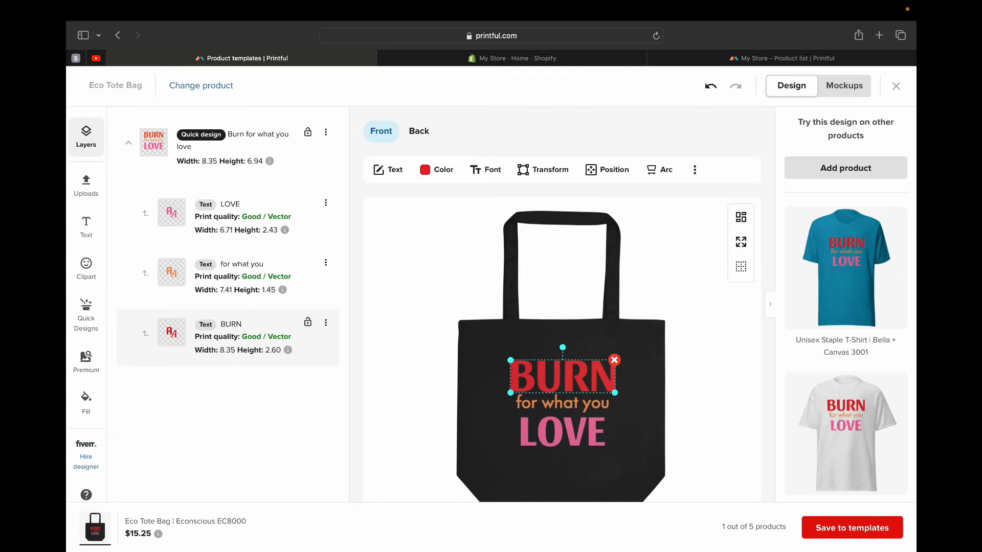
- Replace the quote's word BURN with the text "Coffee" and place it above the "for what you" line
double_click(605, 375)
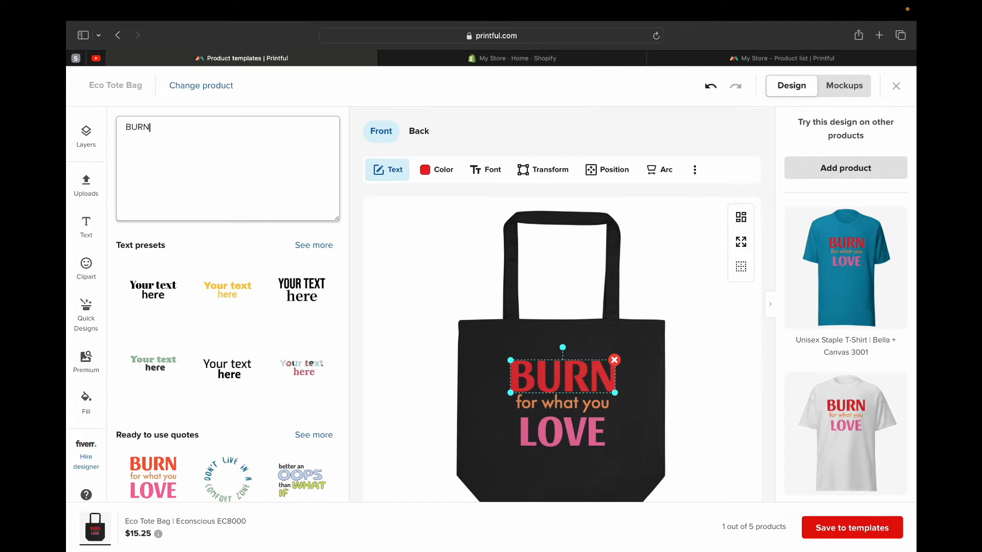
key(BackSpace)
key(BackSpace)
key(BackSpace)
key(BackSpace)
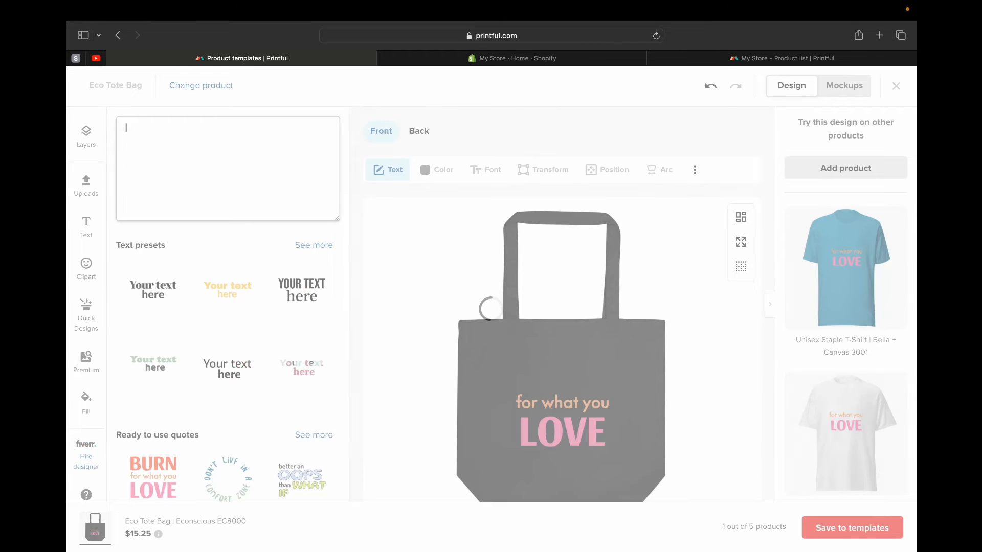
text(Coffee)
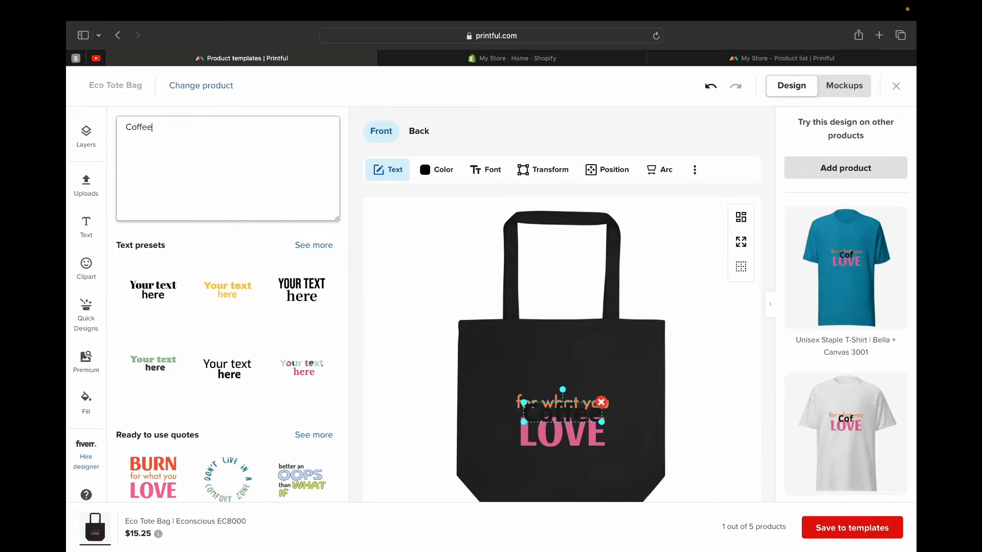
drag(562, 412, 563, 385)
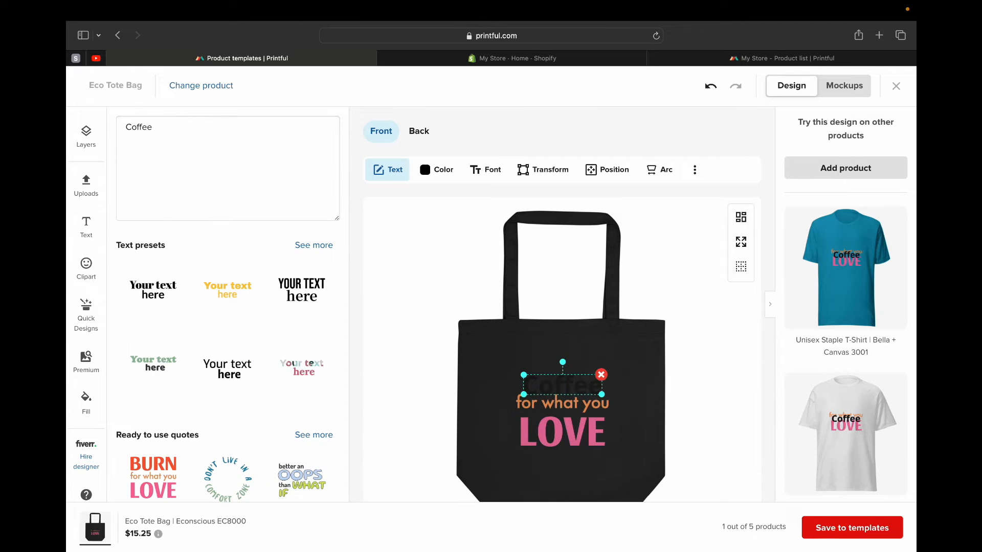
- Color the Coffee text Alizarin (R:237 G:28 B:36) and delete the "for what you" text layer
click(436, 170)
click(225, 212)
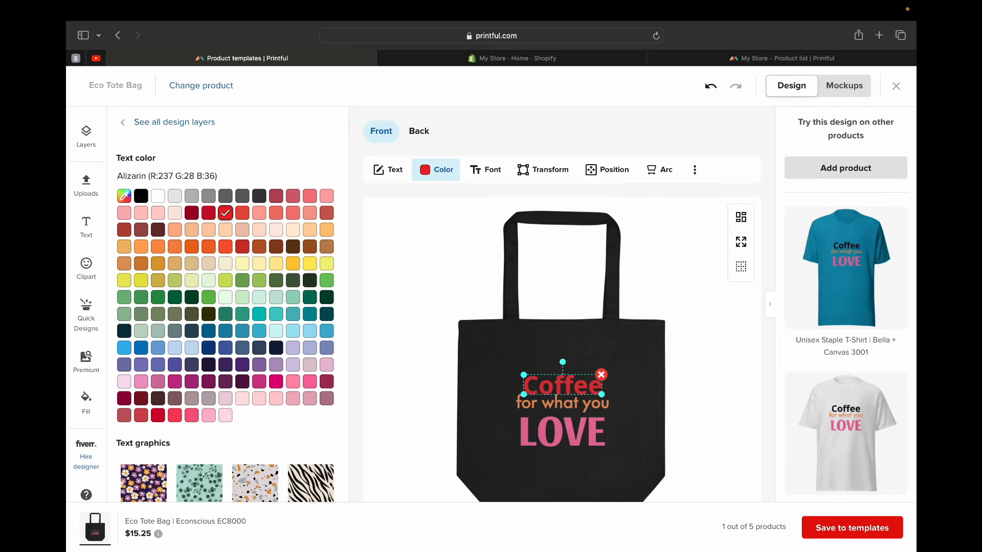
click(175, 122)
click(308, 333)
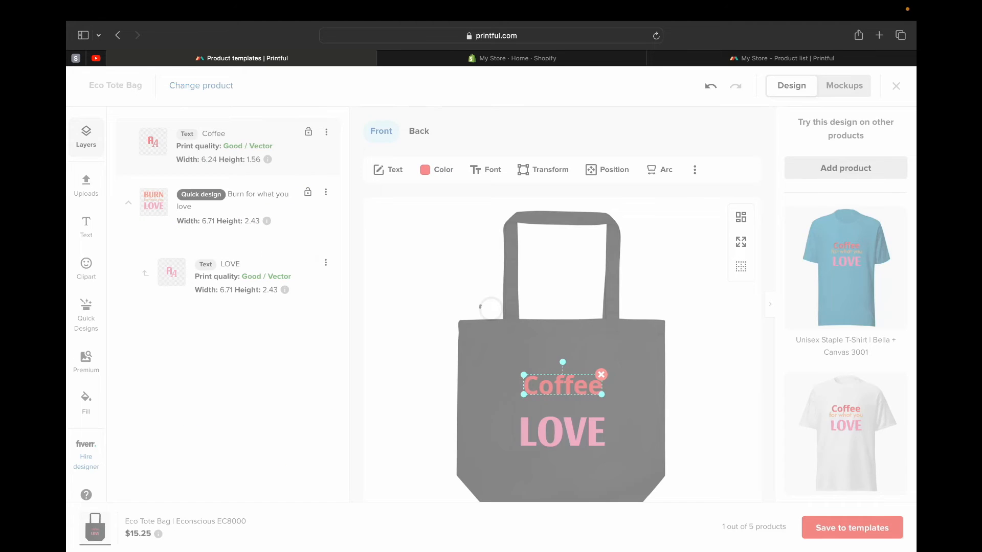
- Change the LOVE text to "Lover", then enlarge Coffee to about 9.15 wide and Lover to about 8.05 wide, stacked closely on the bag
click(256, 277)
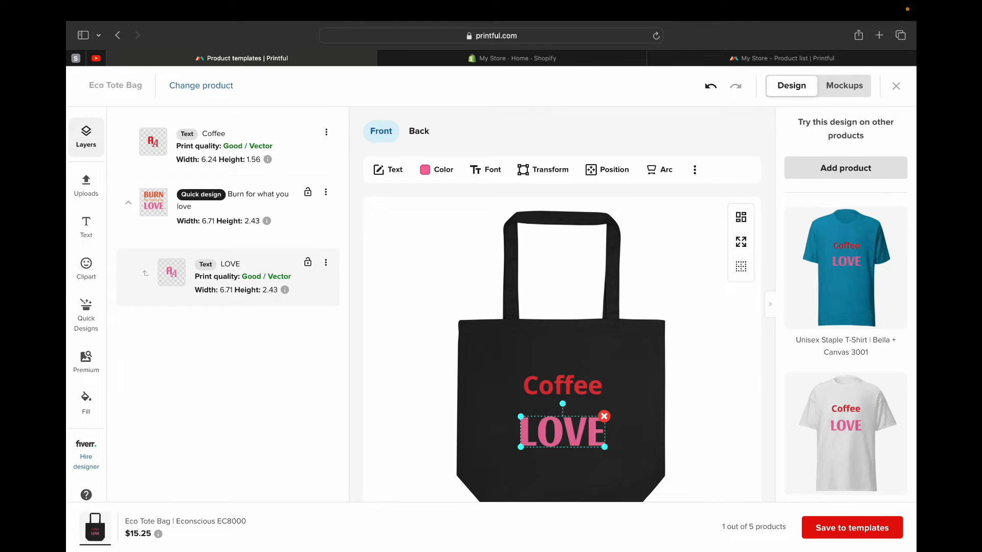
click(388, 170)
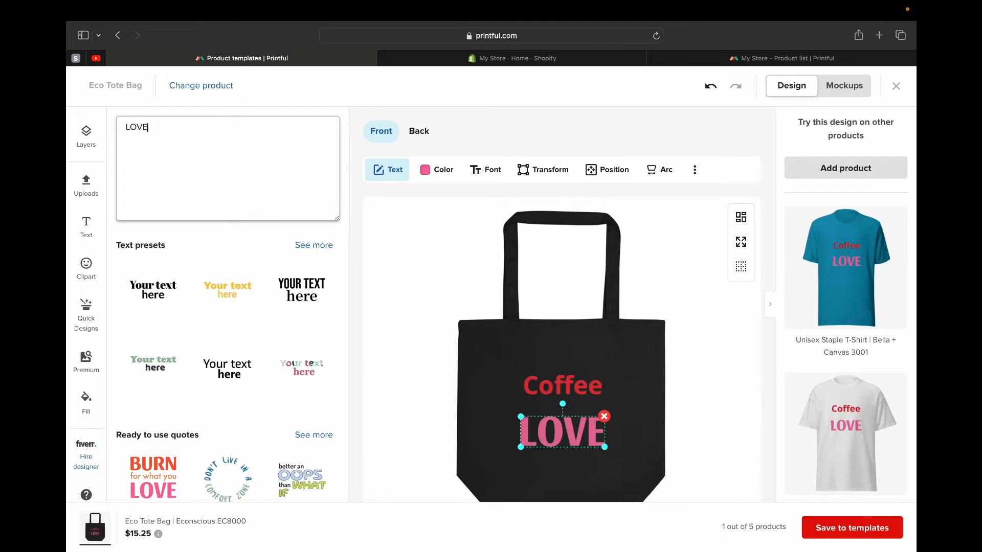
text(e)
key(BackSpace)
key(BackSpace)
key(BackSpace)
key(BackSpace)
text(O)
key(BackSpace)
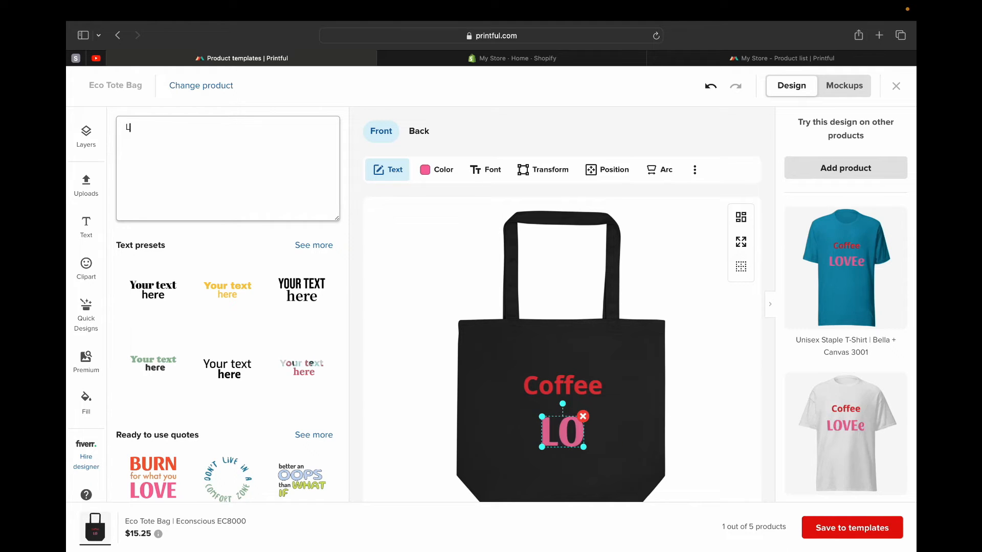
text(over)
drag(563, 386, 505, 372)
scroll(846, 306, down, 5)
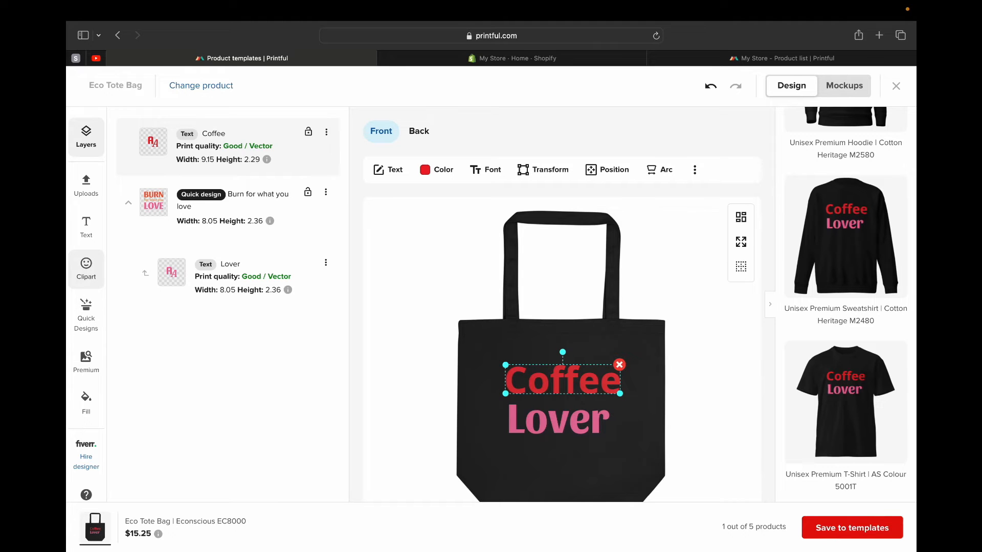
- Browse the clipart library and search it for "coffee"
click(86, 267)
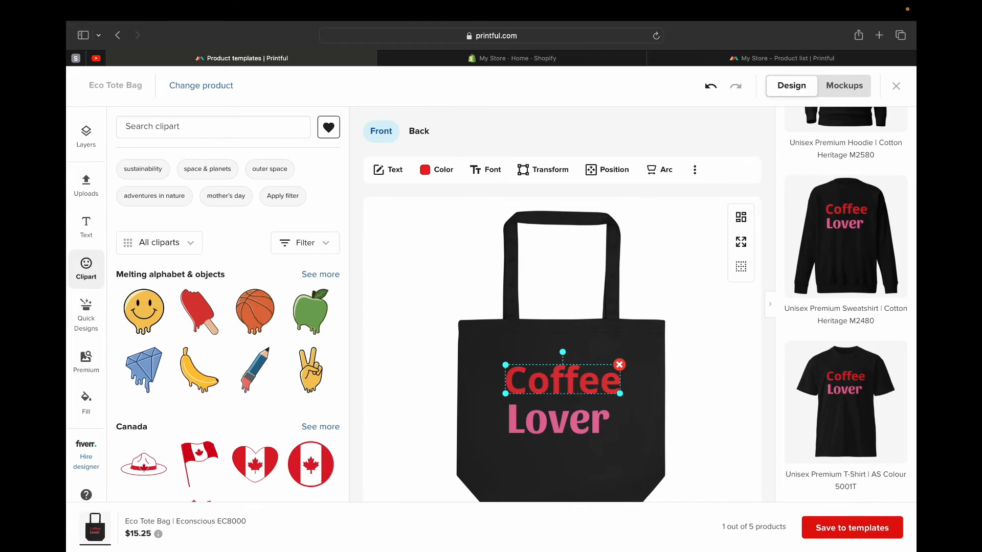
scroll(246, 358, down, 5)
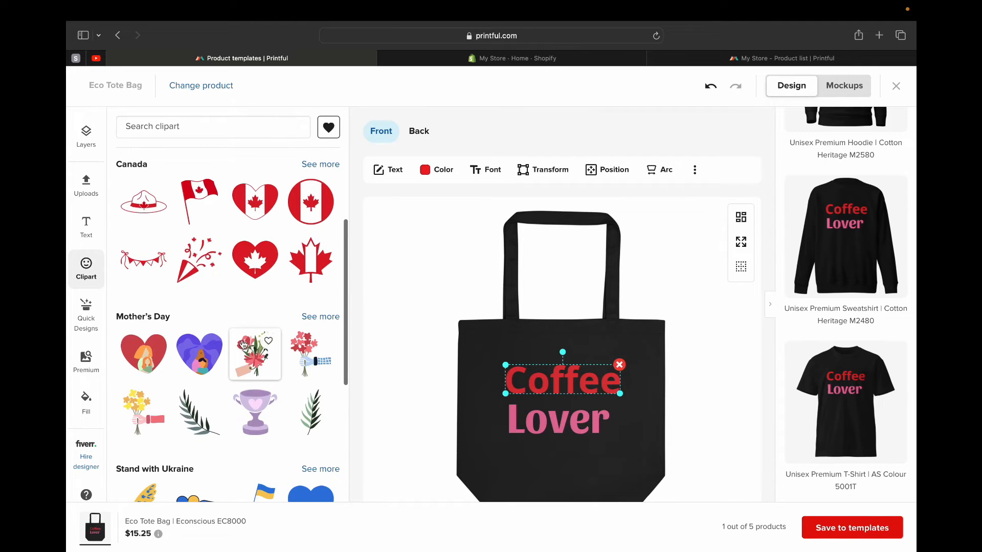
scroll(243, 344, down, 14)
scroll(244, 344, up, 7)
scroll(243, 343, up, 10)
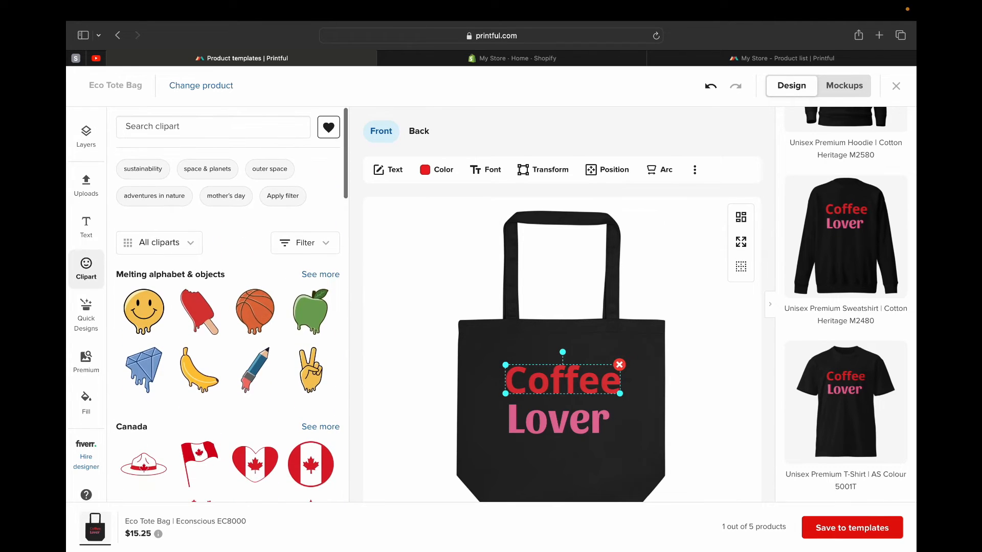
click(204, 127)
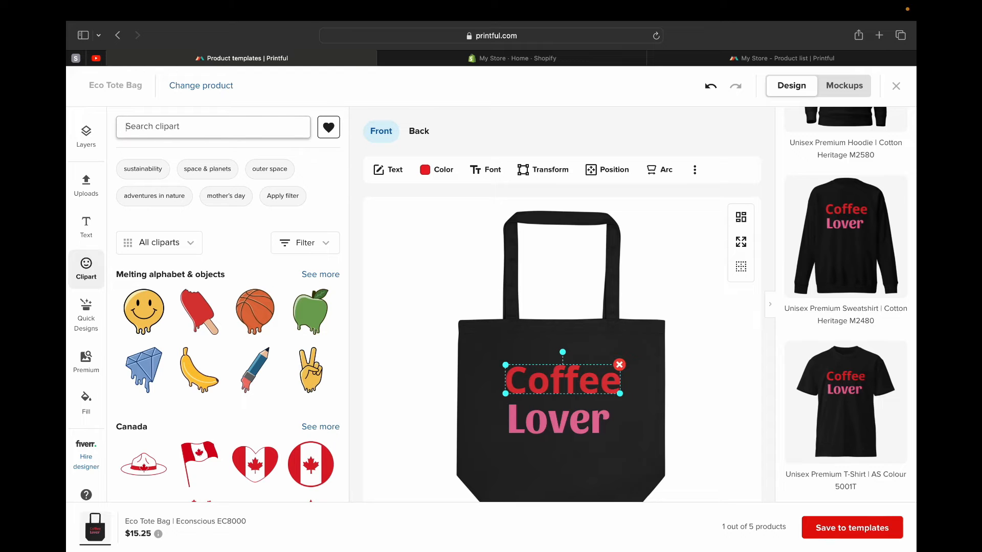
text(coffee)
key(Return)
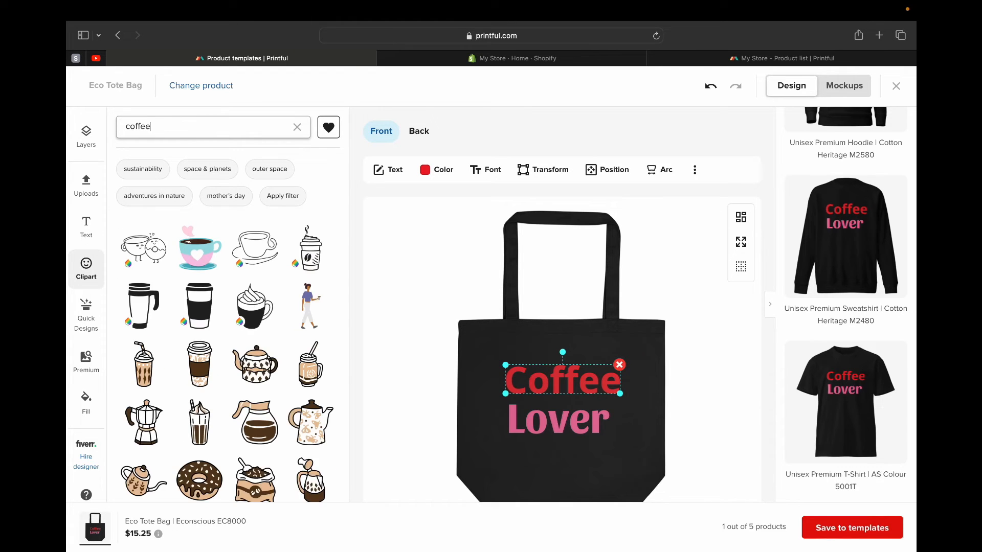
- Add the Coffee cup 2 clipart to the tote bag front and move the Lover text slightly lower
scroll(254, 278, down, 5)
scroll(255, 278, down, 5)
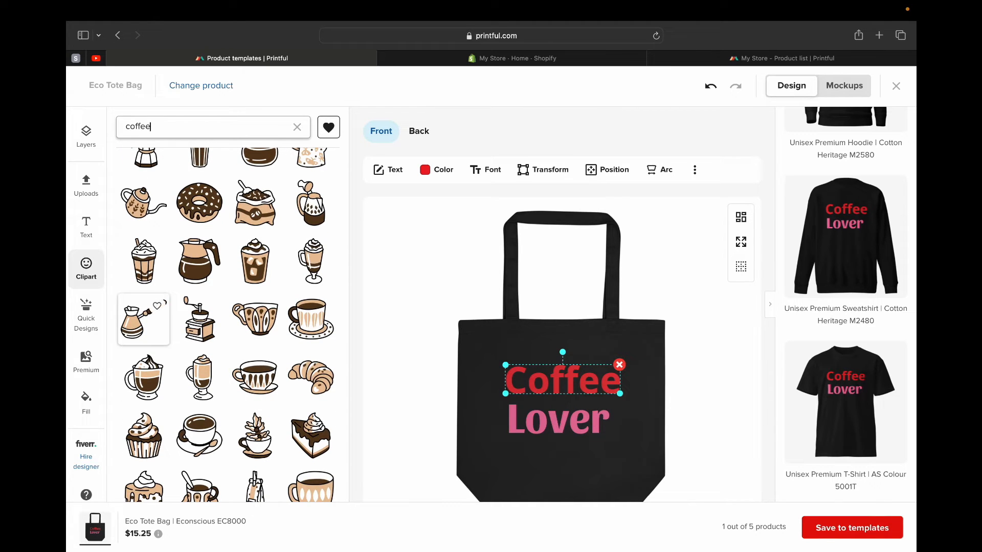
scroll(200, 320, up, 1)
scroll(186, 293, up, 4)
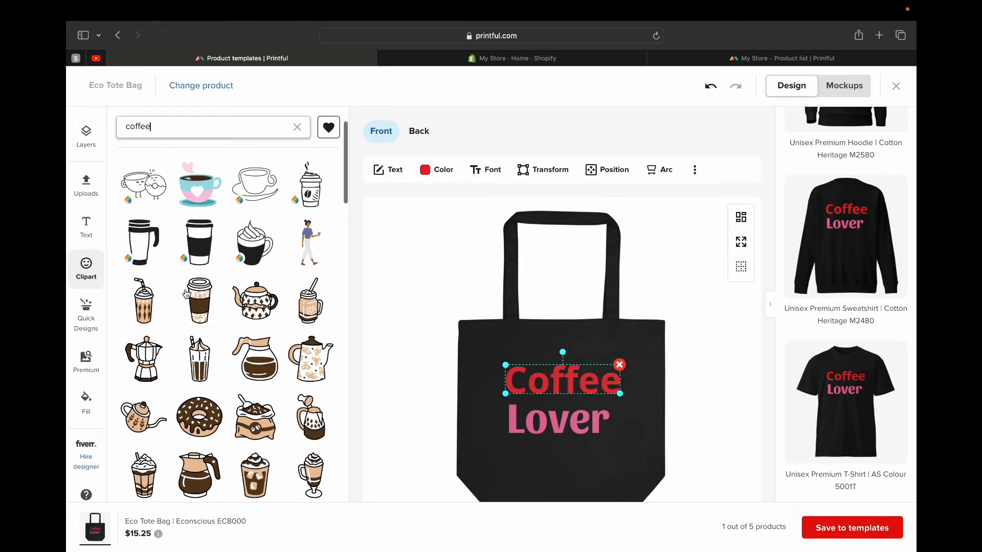
scroll(187, 293, down, 1)
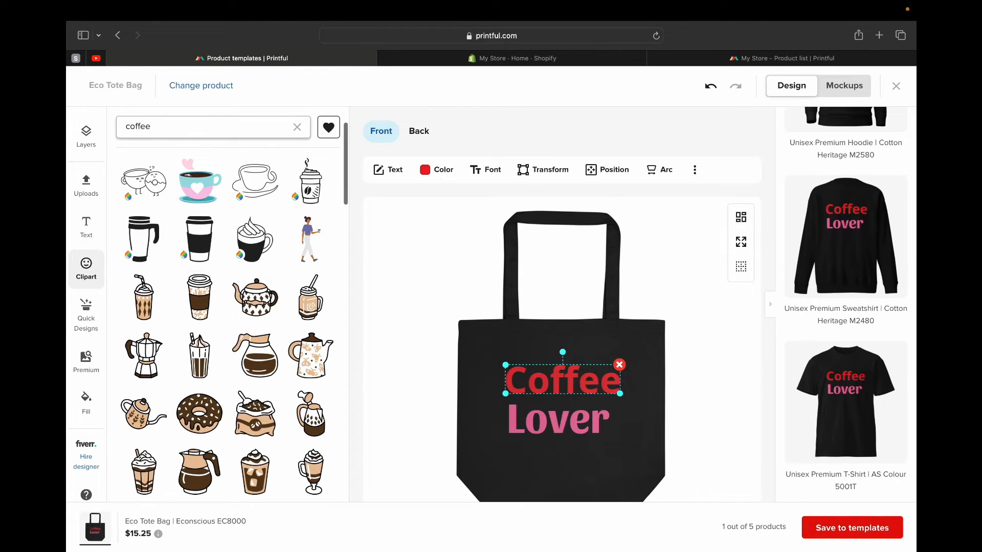
scroll(194, 295, down, 1)
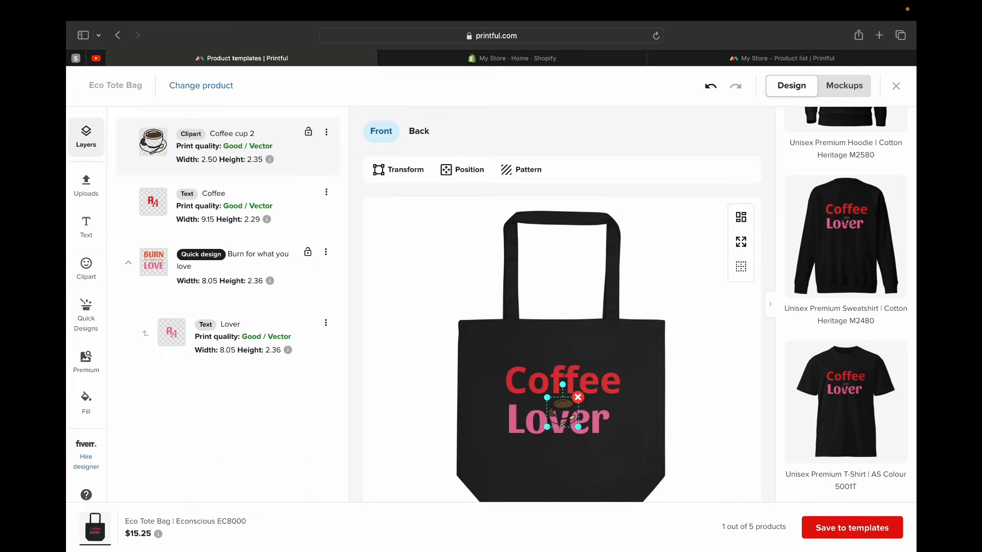
click(594, 422)
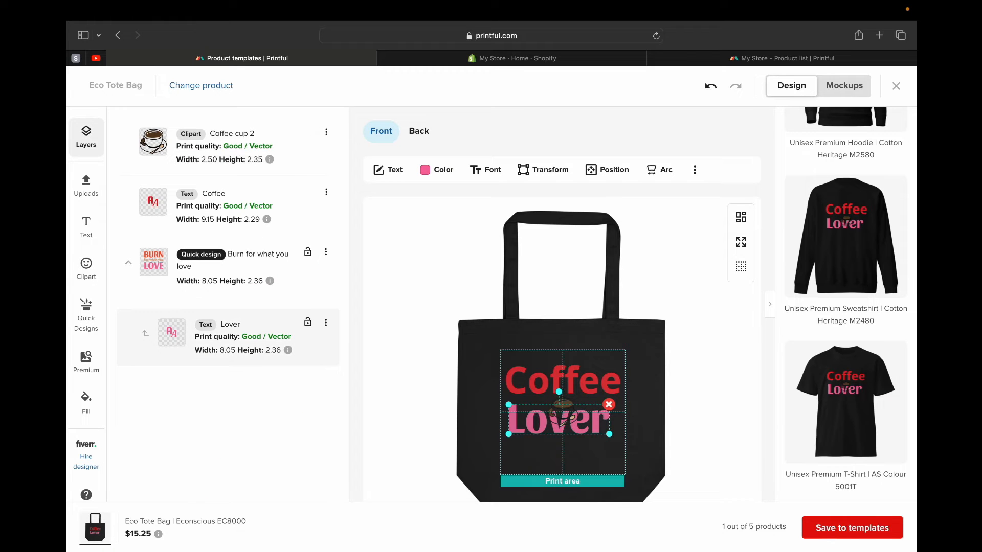
drag(593, 421, 598, 434)
- Enlarge the coffee cup clipart to about 4.50 wide by 4.24 high and arrange it between the closely stacked Coffee and Lover texts
click(563, 411)
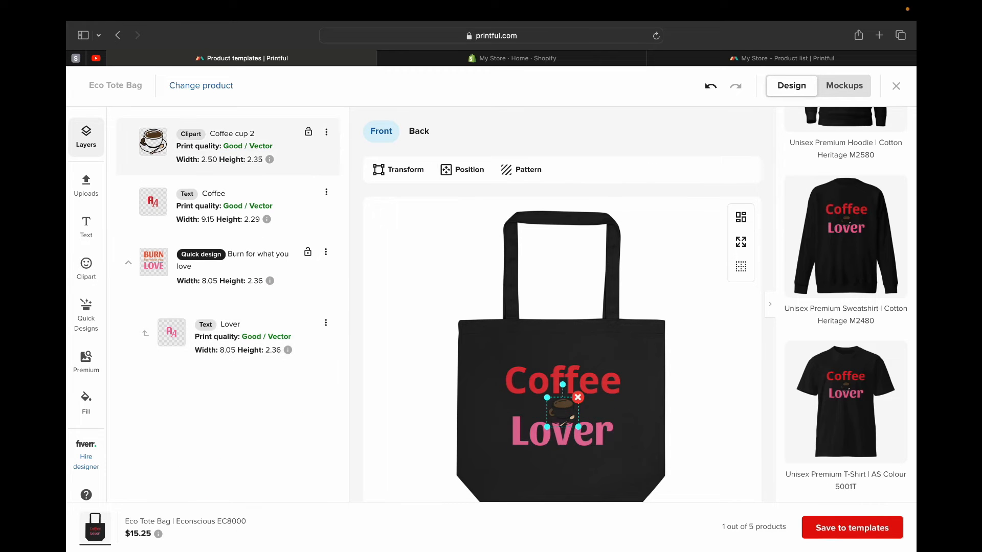
drag(548, 398, 529, 381)
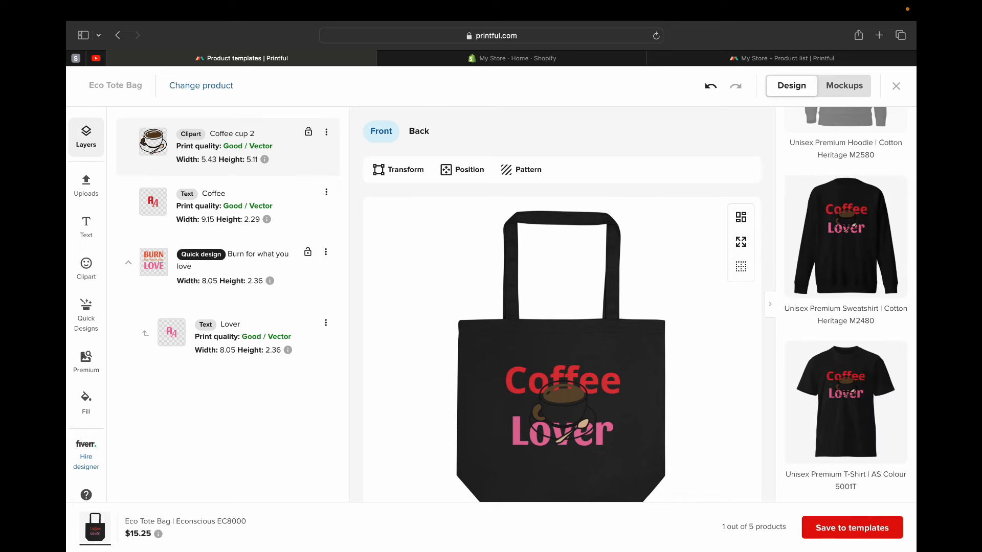
click(605, 432)
drag(605, 433, 602, 434)
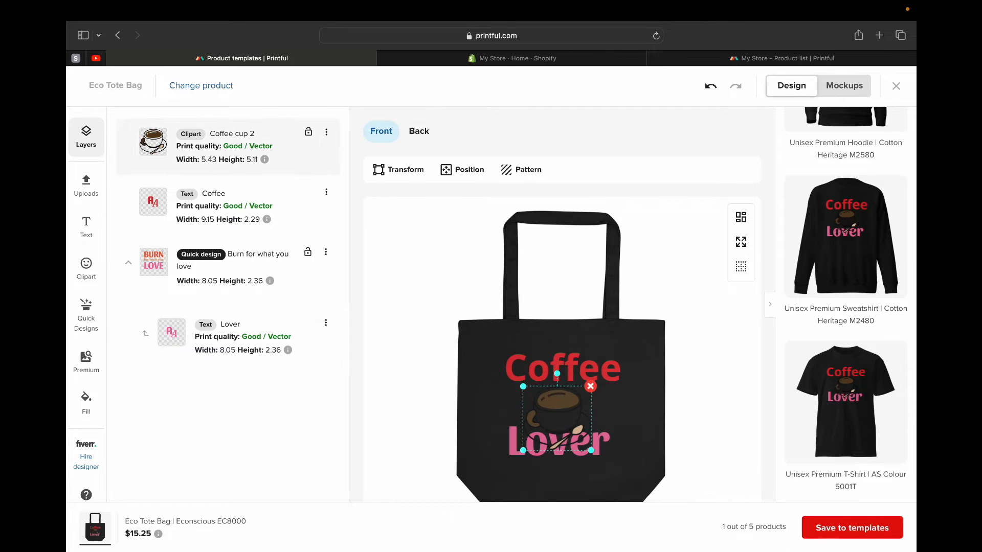
drag(557, 416, 563, 411)
drag(529, 381, 540, 391)
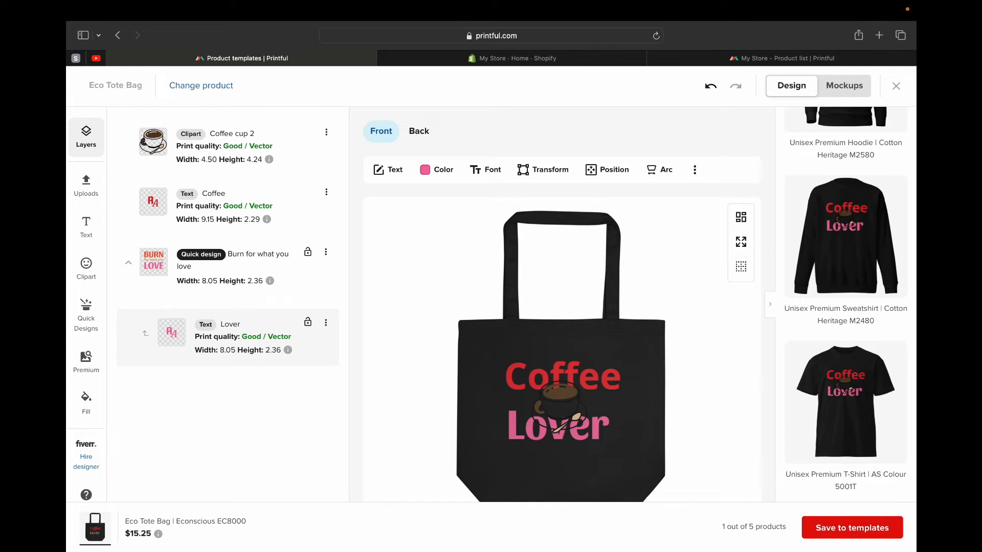
- Save the tote bag design to the product templates and open the saved Eco Tote Bag template's details
scroll(562, 358, down, 3)
scroll(562, 358, up, 3)
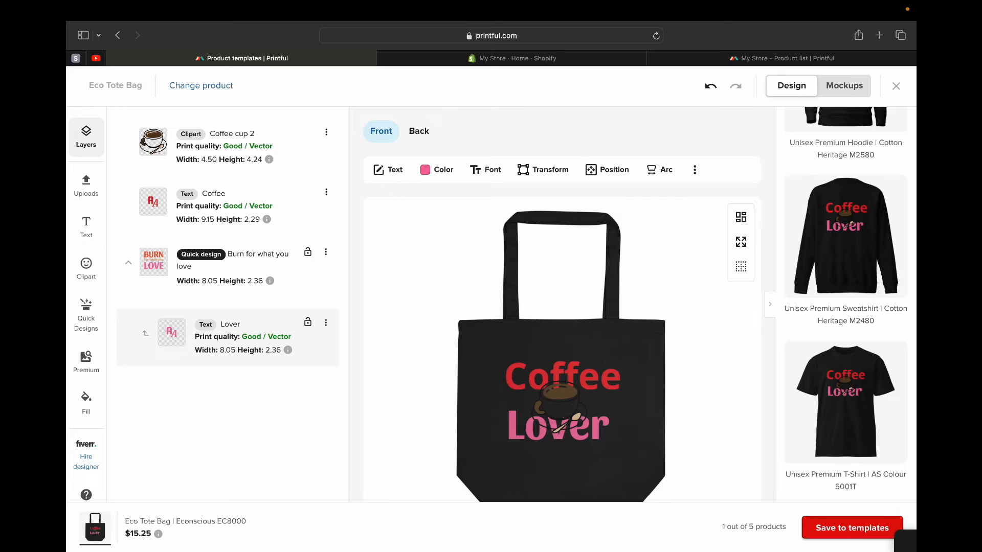
click(852, 527)
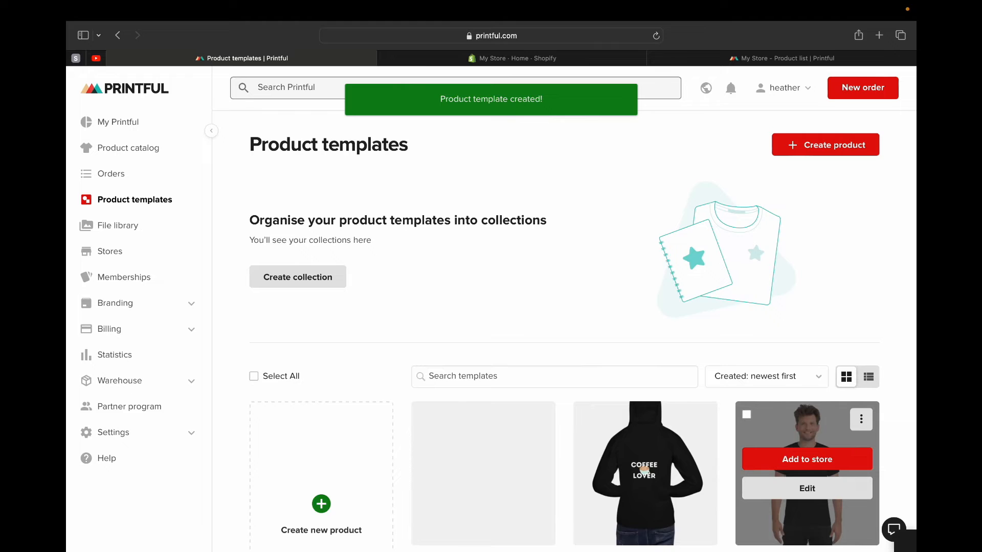
scroll(483, 306, down, 3)
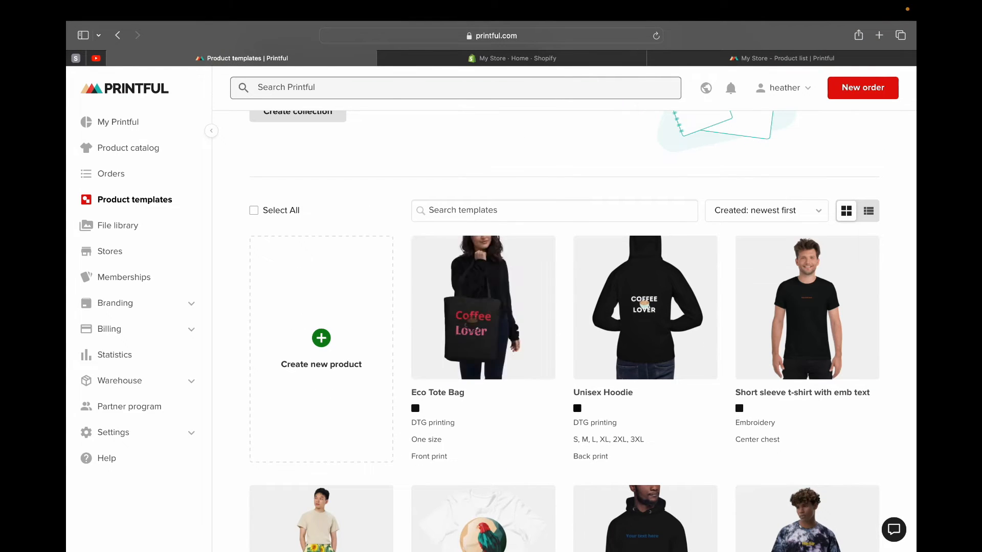
click(484, 354)
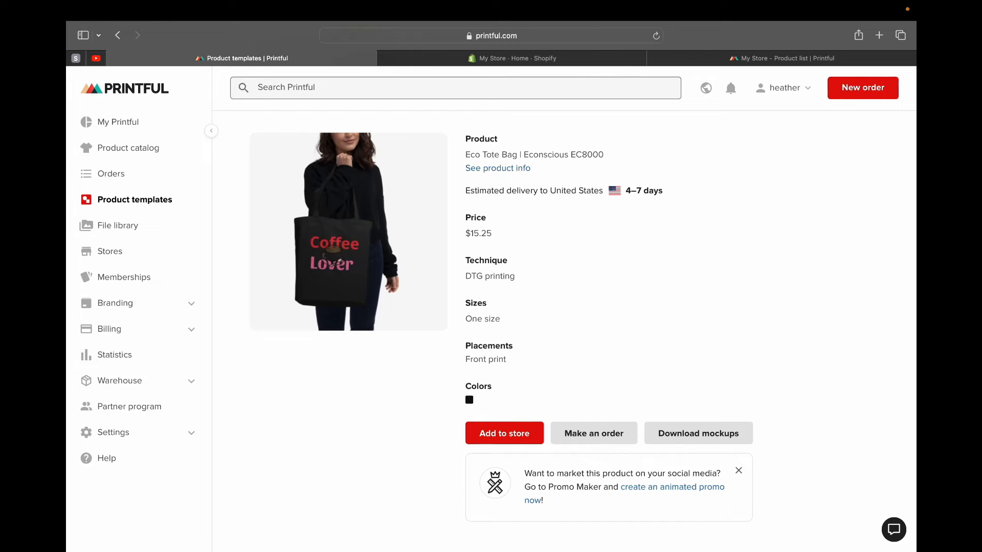
- Start uploading products to the store from the dashboard, choose the Eco Tote Bag template in black and proceed to mockups
click(118, 122)
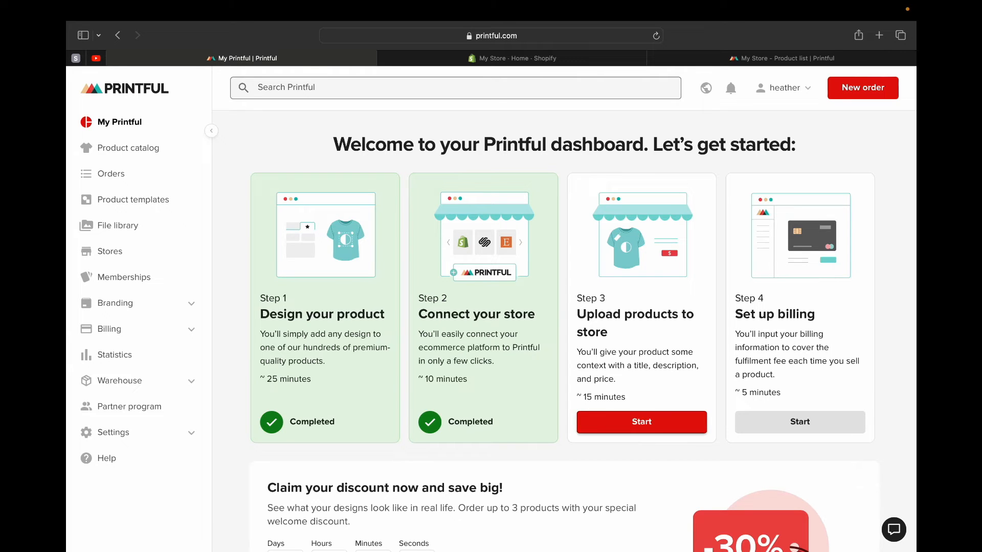
click(642, 421)
click(747, 167)
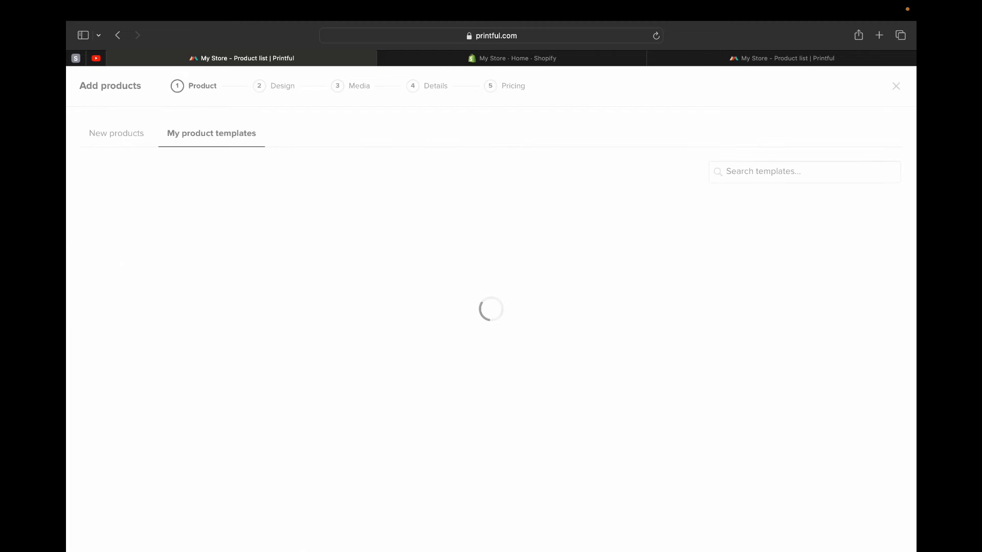
scroll(386, 230, down, 3)
scroll(386, 230, up, 3)
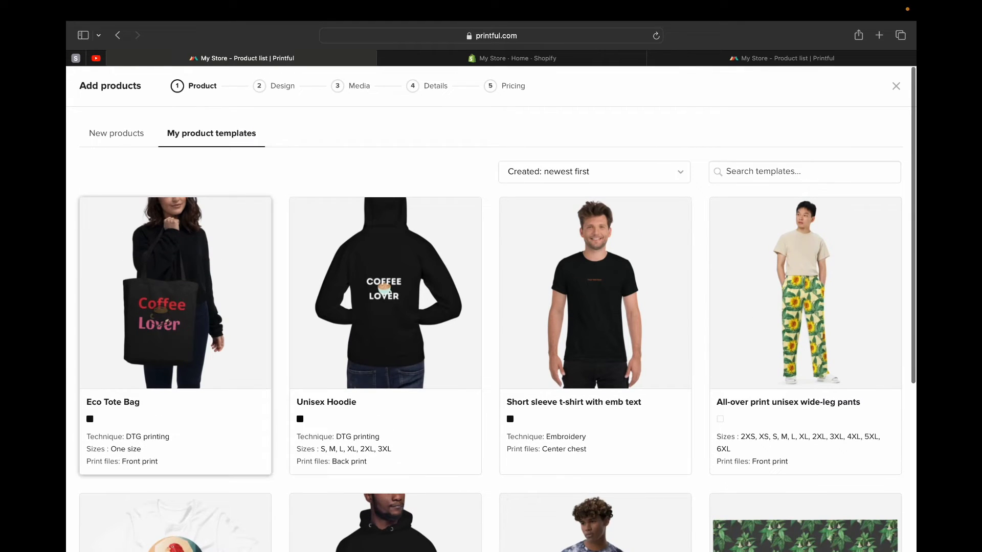
click(176, 291)
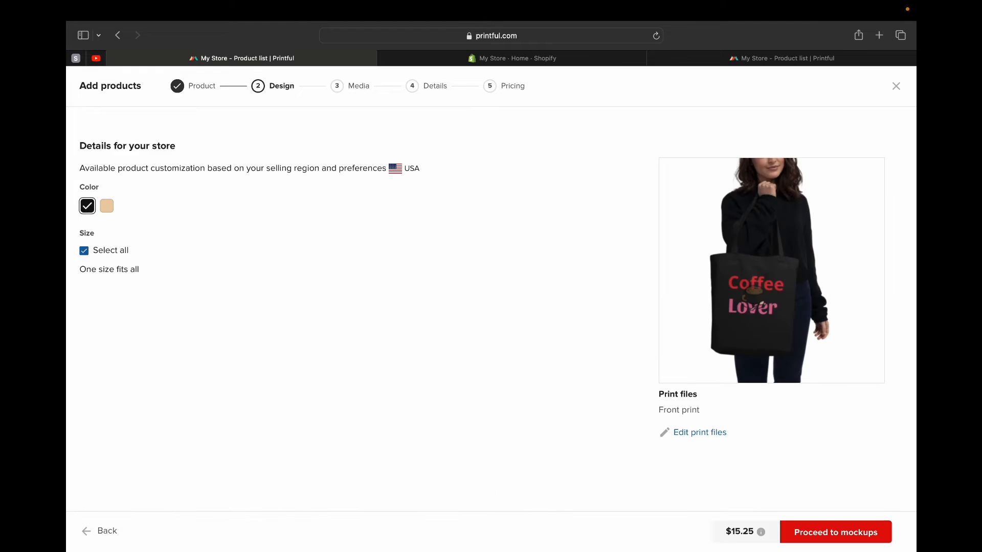
click(824, 533)
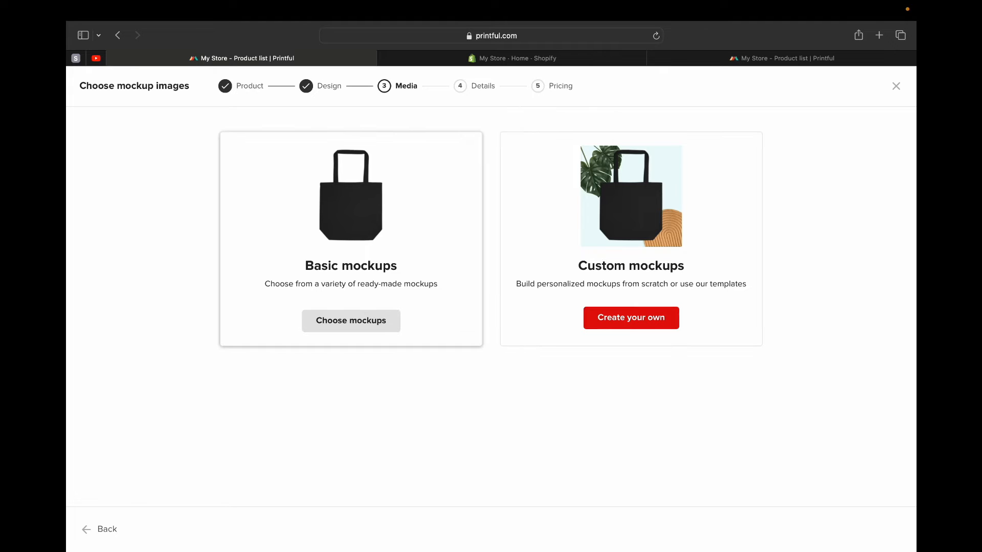
- Examine the scene templates offered for custom mockups and return to the mockup types
click(632, 318)
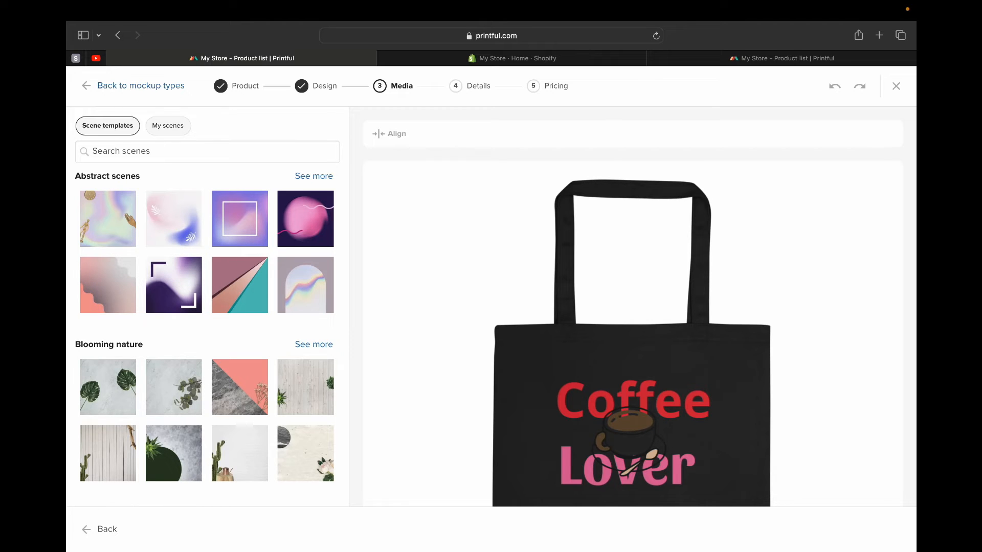
scroll(207, 307, down, 3)
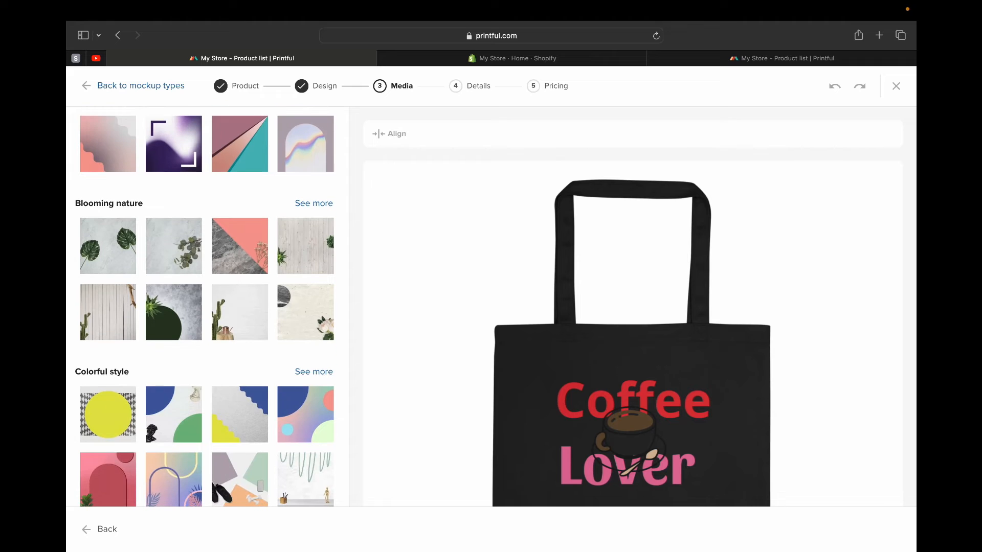
scroll(207, 307, down, 1)
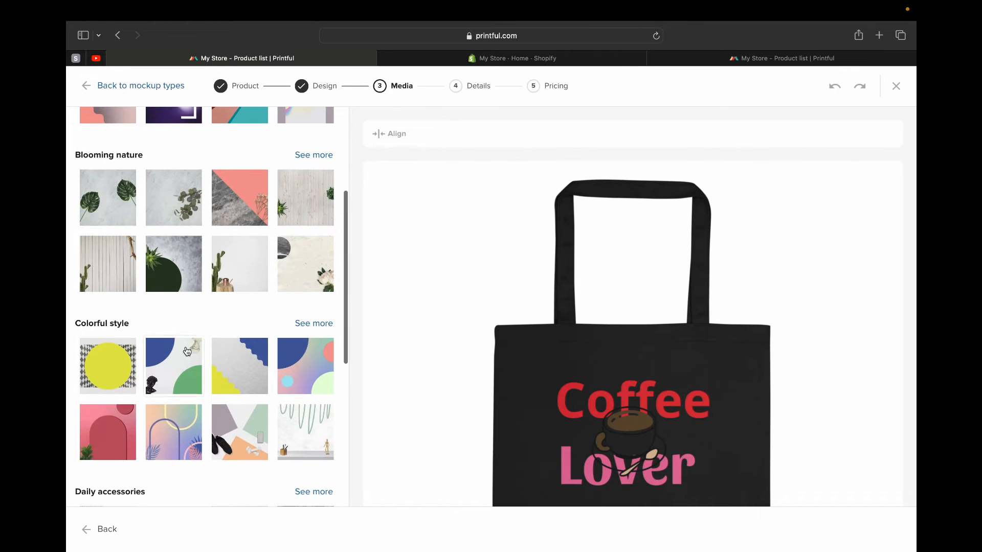
scroll(207, 307, up, 4)
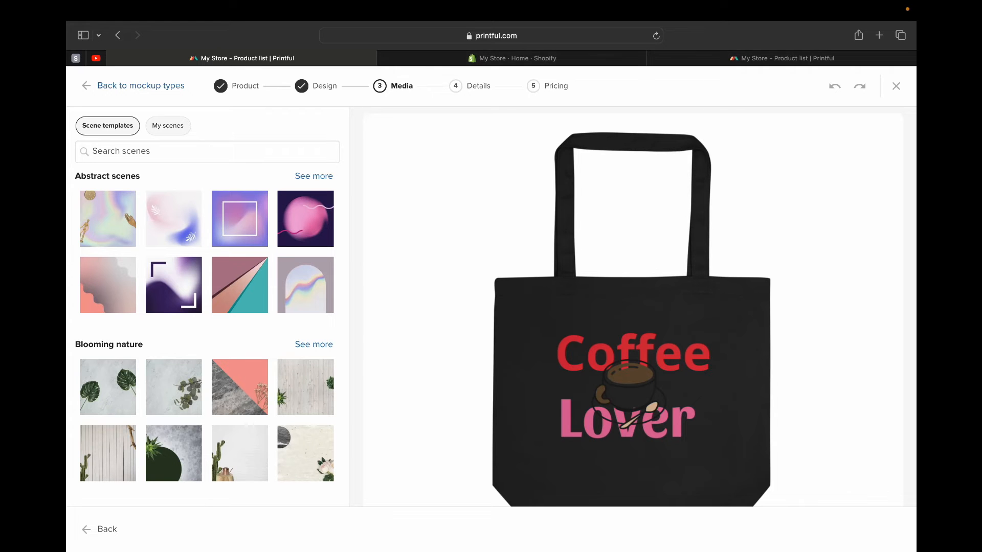
click(141, 86)
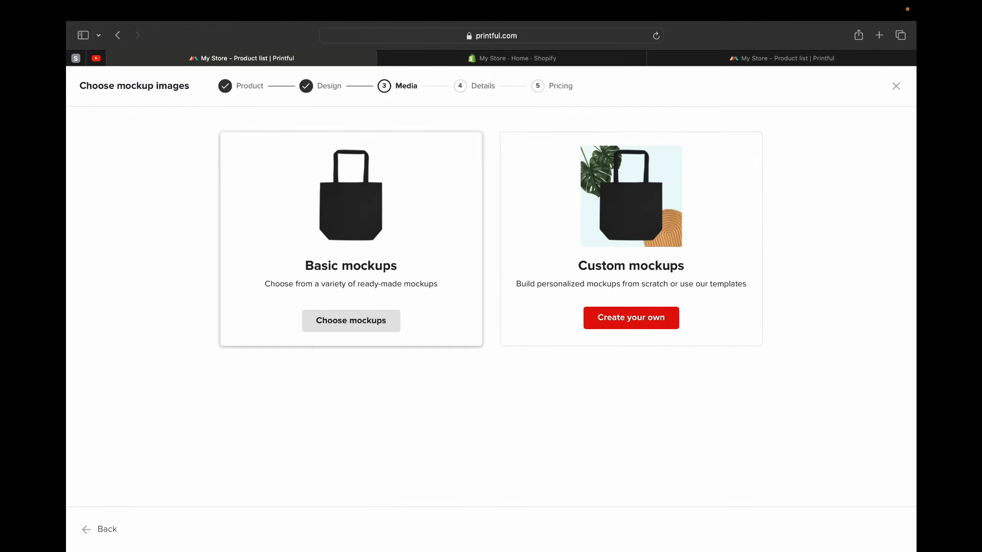
- Choose basic mockups, preview the available tote bag images and set the one with the woman carrying the bag as main mockup
click(350, 321)
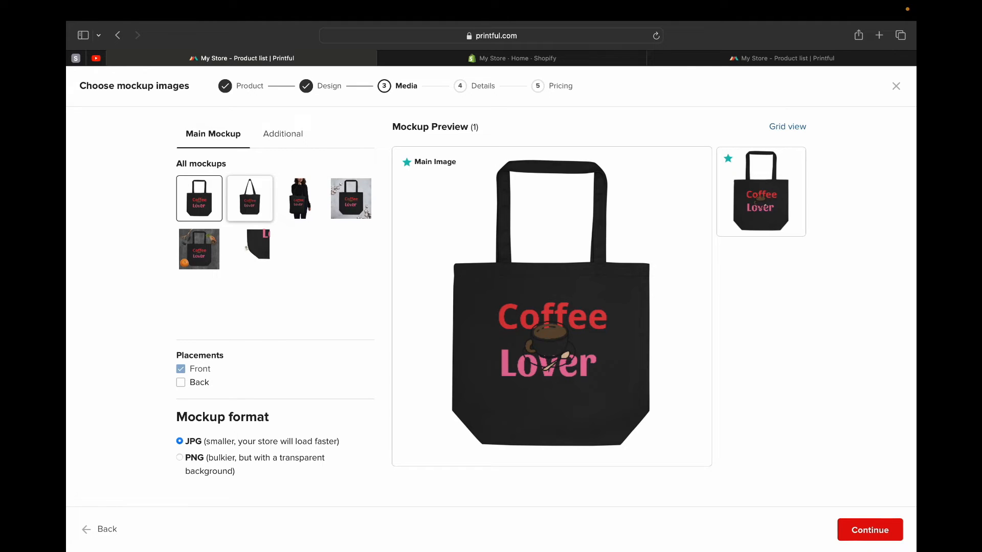
click(250, 199)
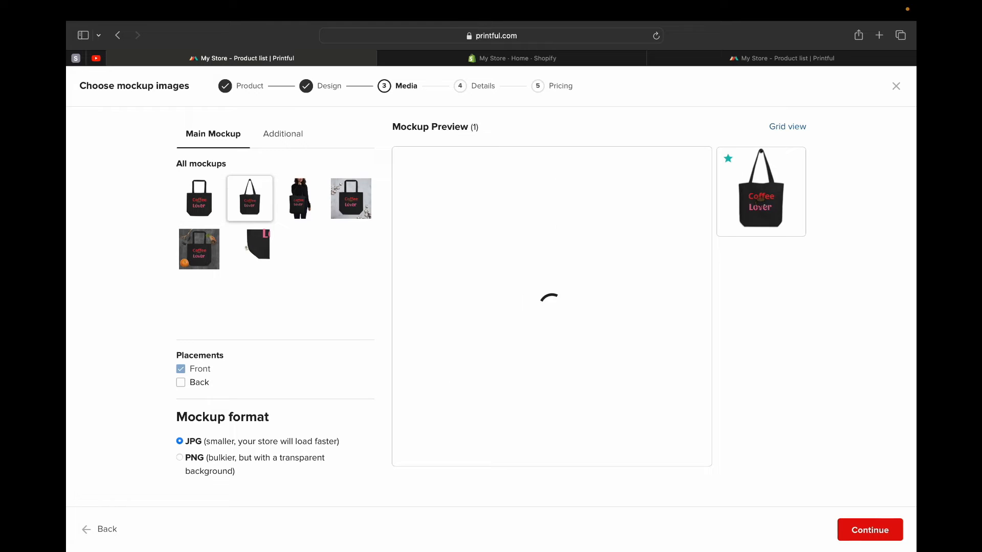
click(200, 199)
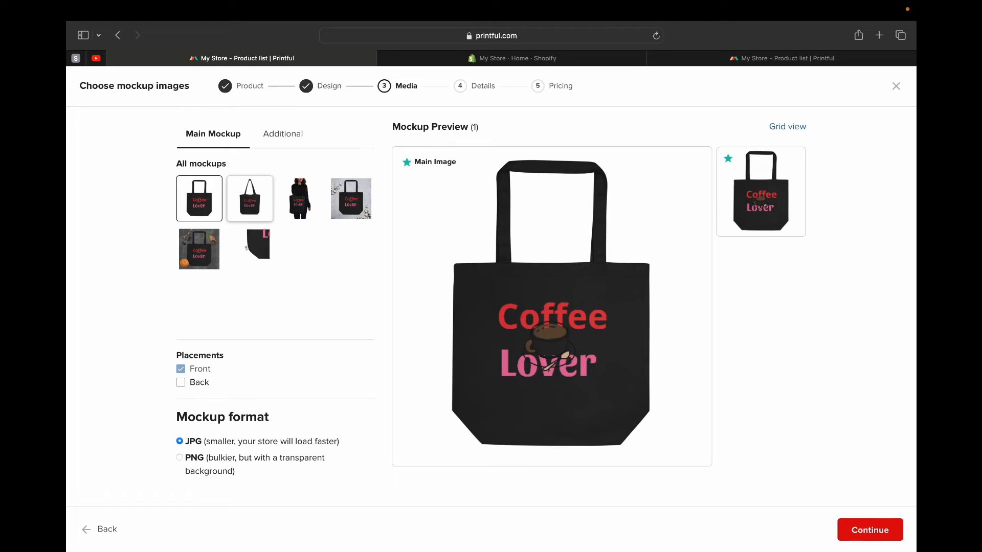
click(250, 199)
click(300, 199)
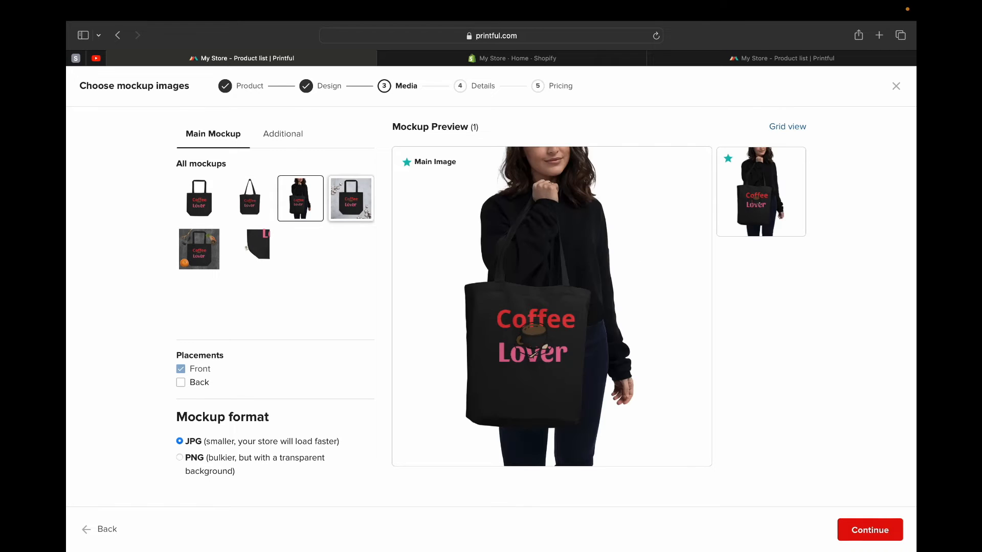
click(352, 198)
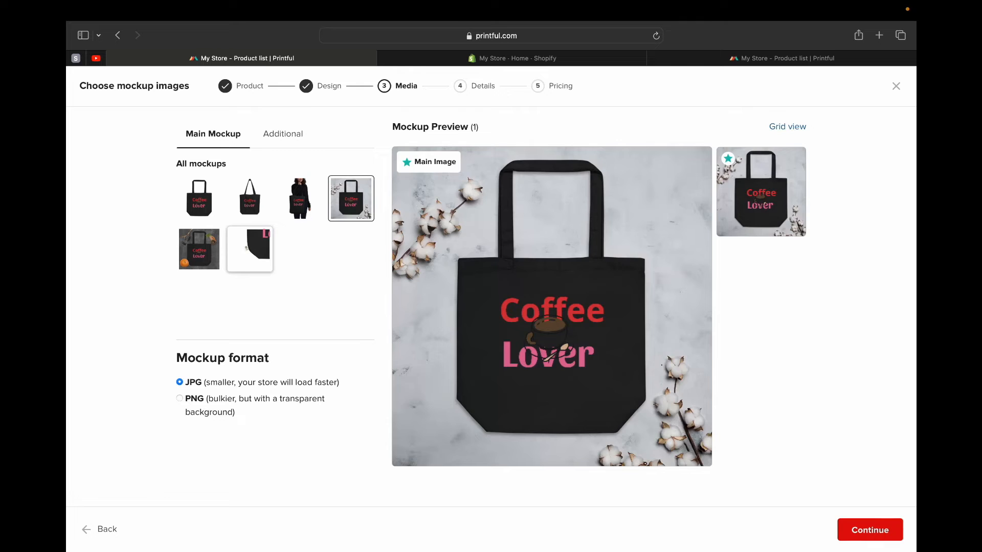
click(250, 249)
click(199, 249)
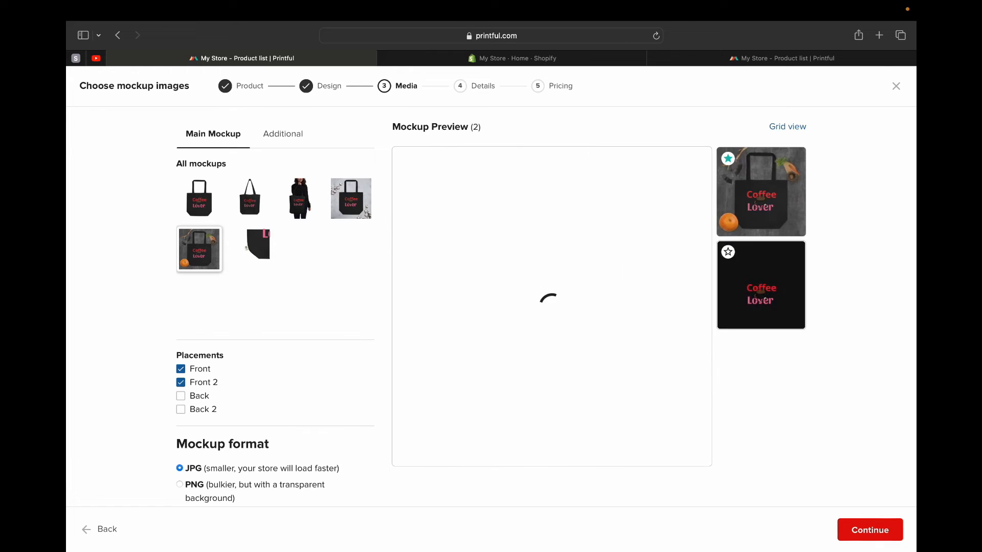
click(250, 249)
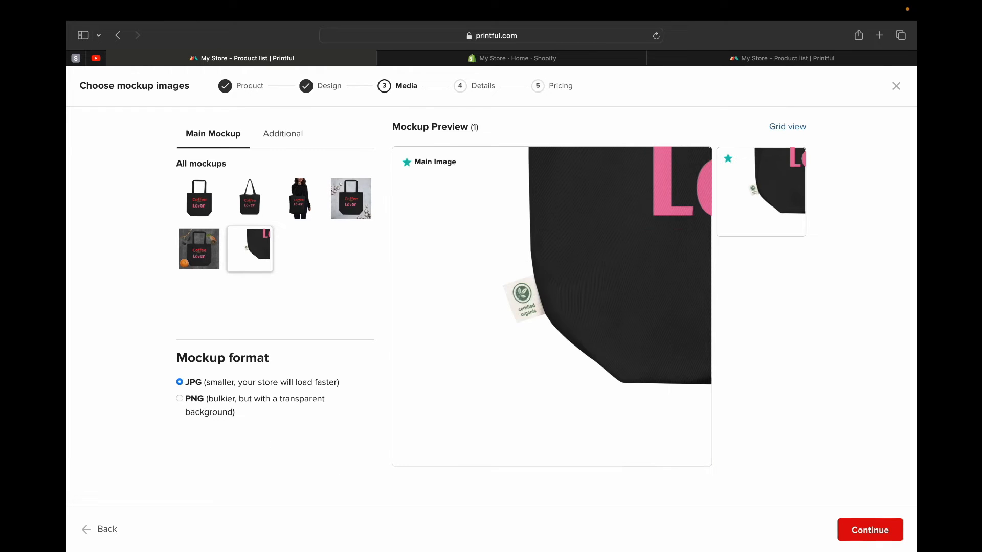
click(199, 198)
click(301, 198)
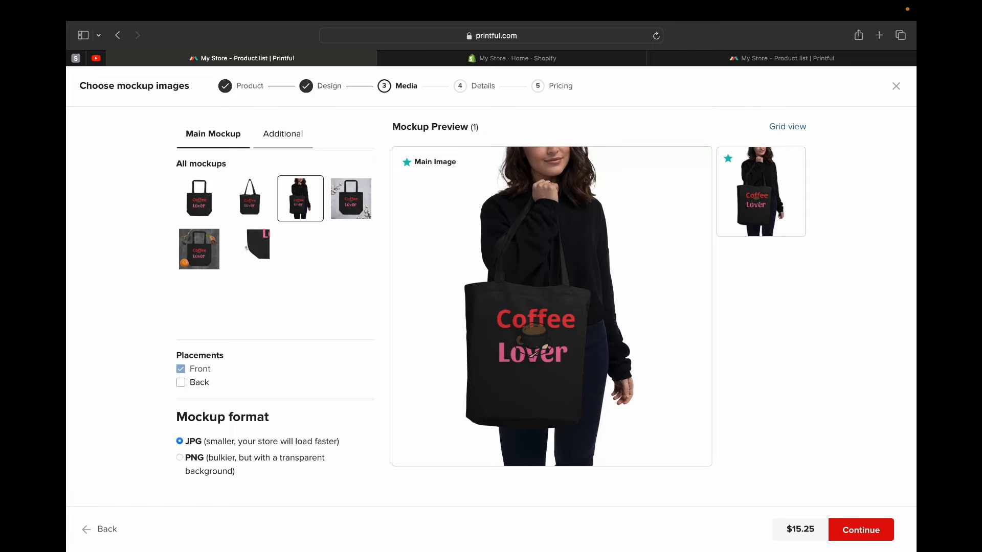
- Add two additional front mockups: the bag on the white coffee-bean scene and the bag on the grey cotton-branch scene
click(283, 135)
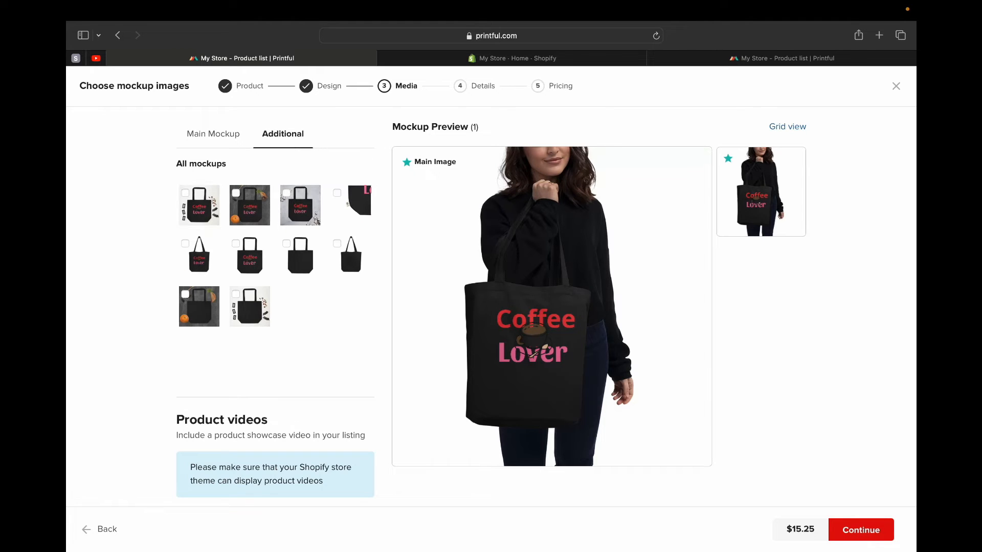
click(199, 205)
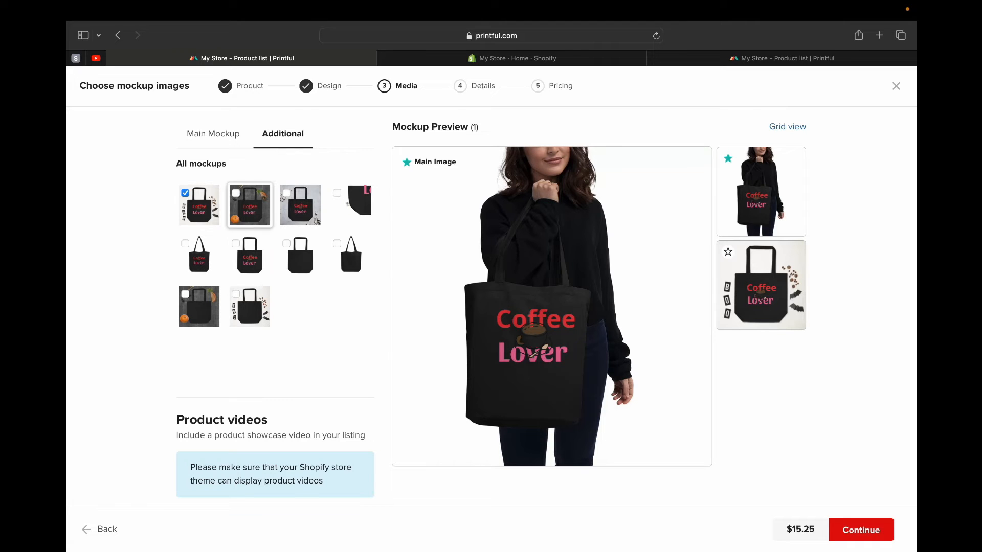
click(300, 205)
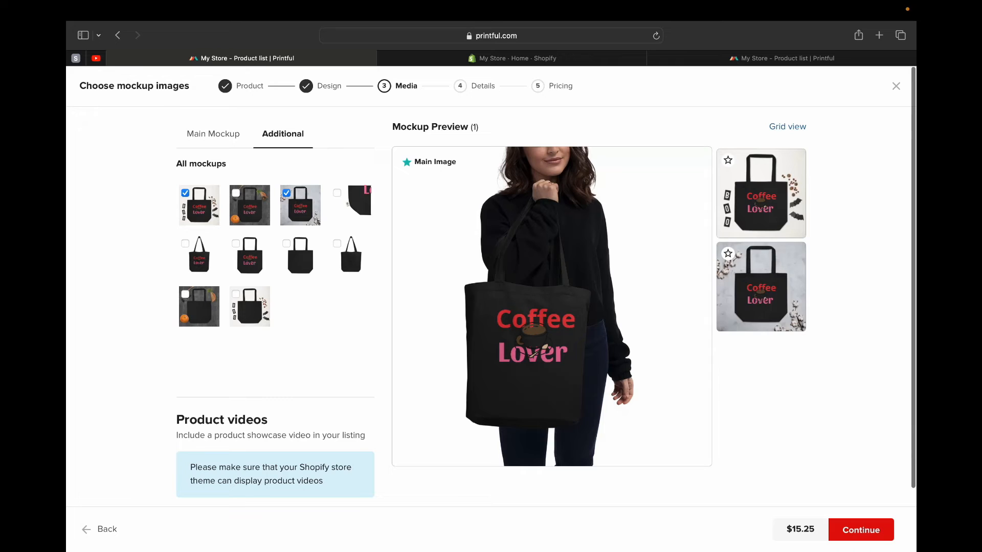
click(212, 134)
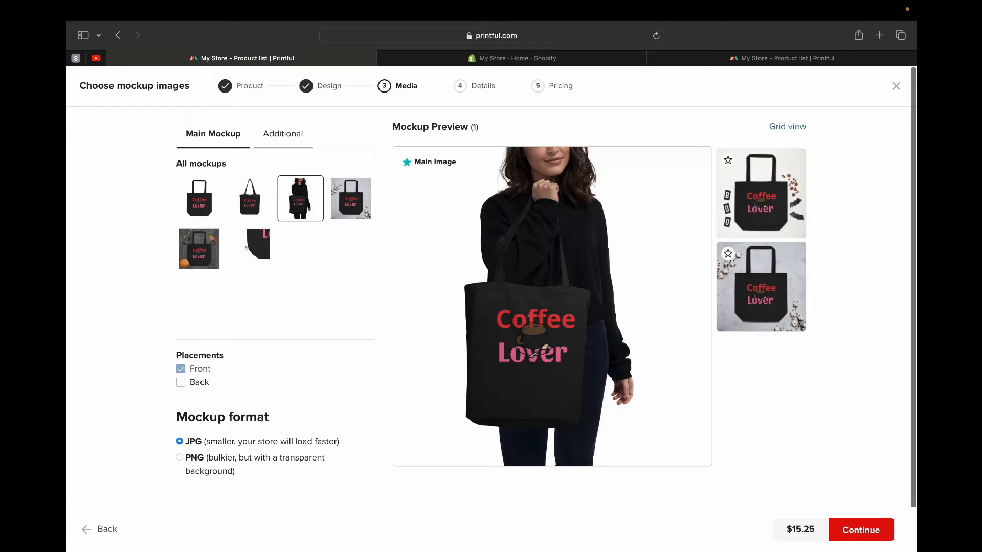
click(283, 134)
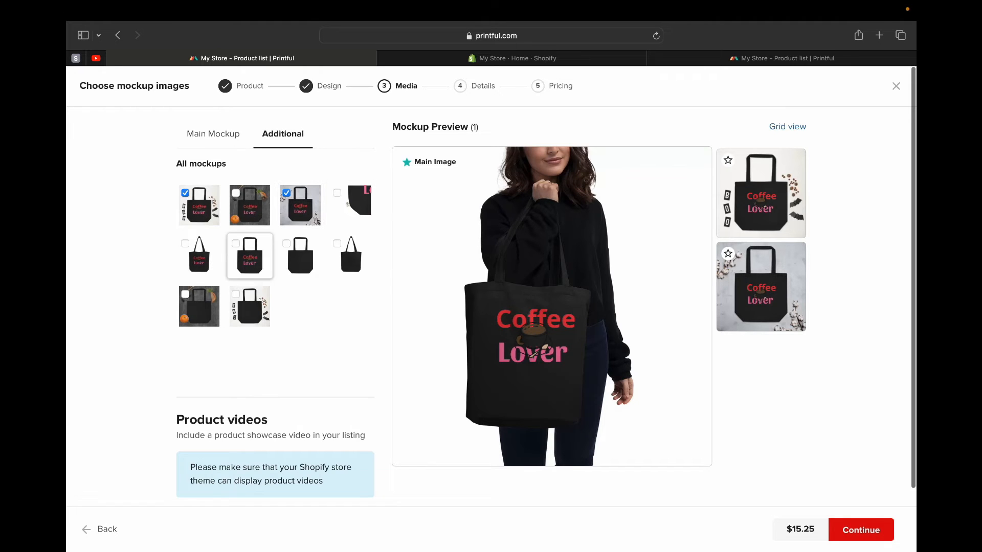
- Add the close-up, hanging, plain front and Halloween pumpkin mockups, try other main images and restore the woman carrying the bag
click(199, 306)
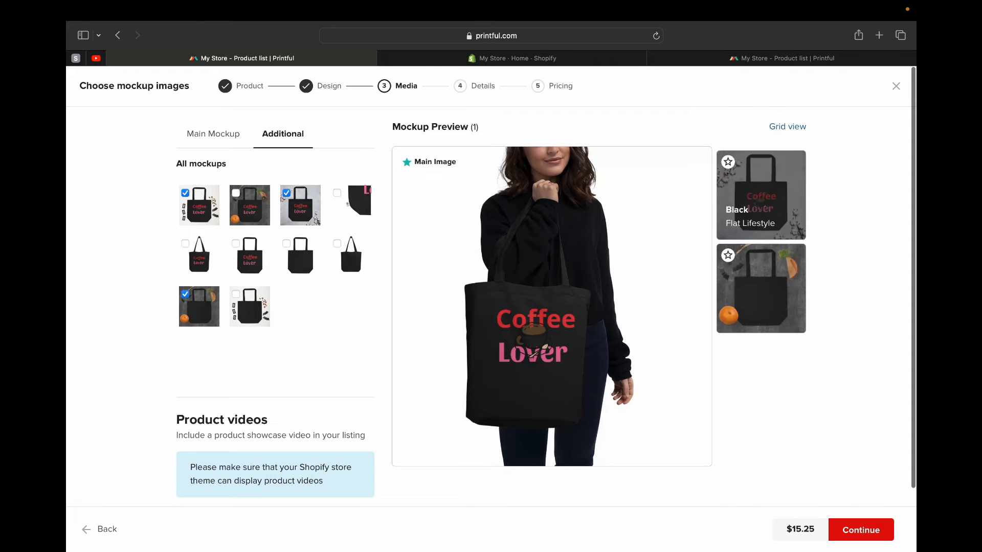
click(728, 252)
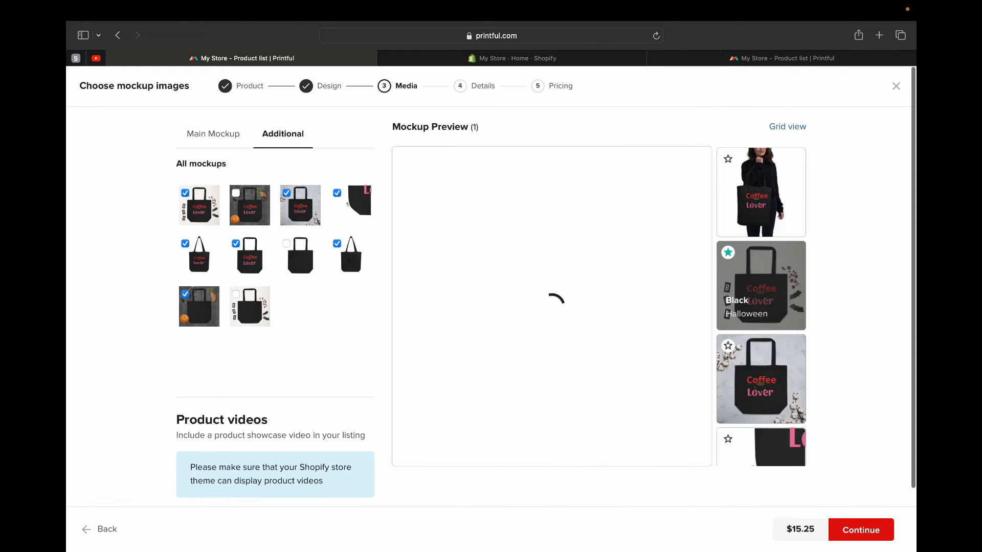
click(728, 346)
scroll(729, 346, down, 10)
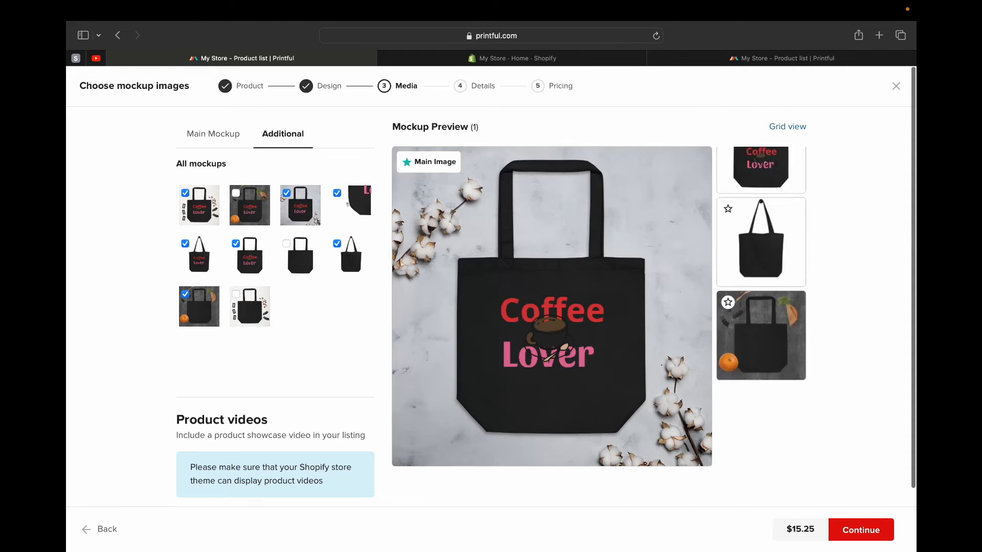
click(728, 171)
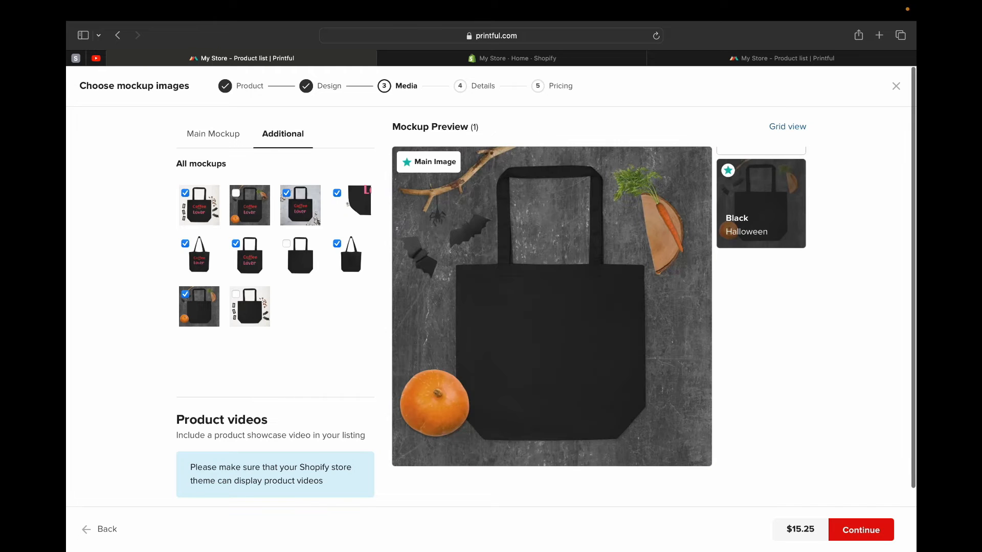
scroll(761, 231, up, 8)
scroll(761, 337, down, 7)
scroll(760, 348, up, 8)
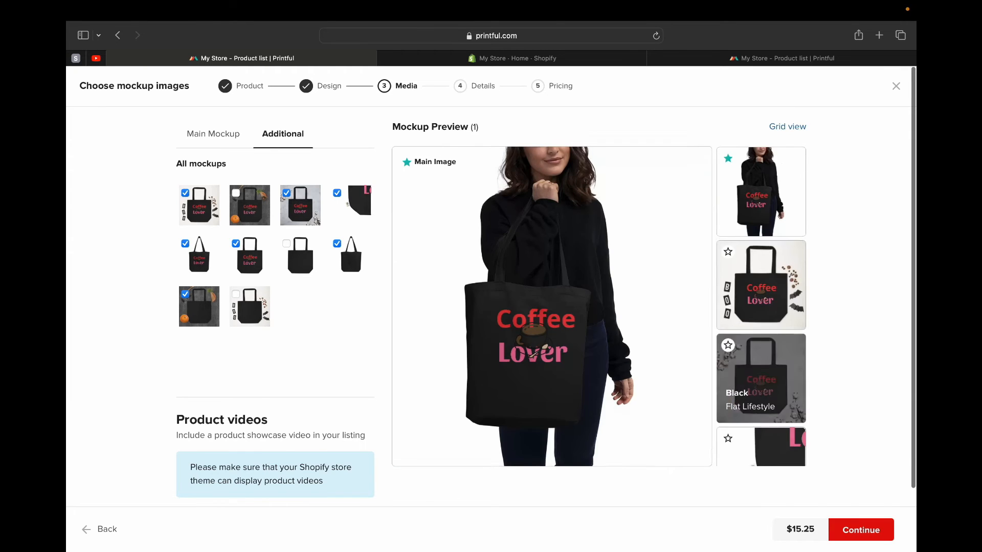
scroll(552, 327, down, 3)
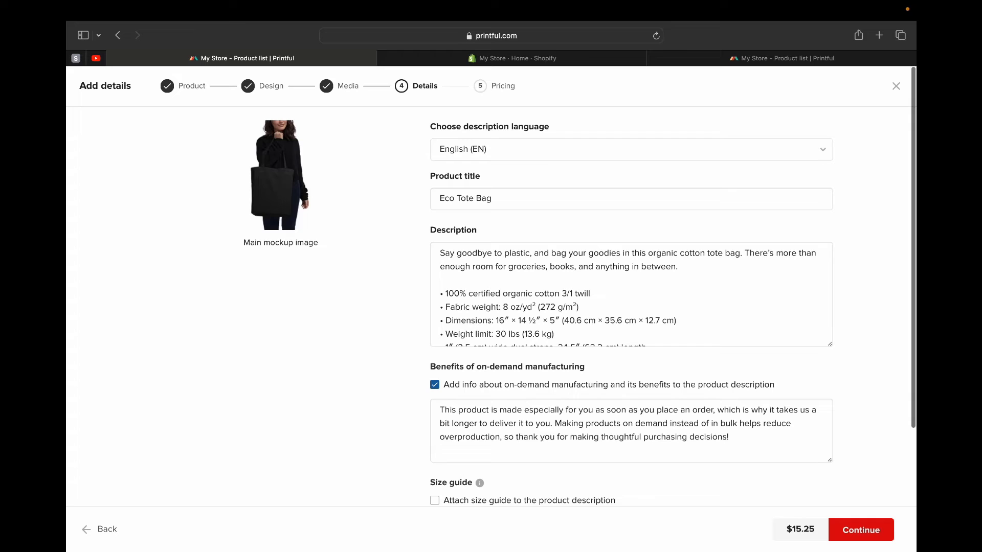
- Review the Eco Tote Bag's title, description, on-demand manufacturing text, size guide, tags and visibility settings
click(493, 199)
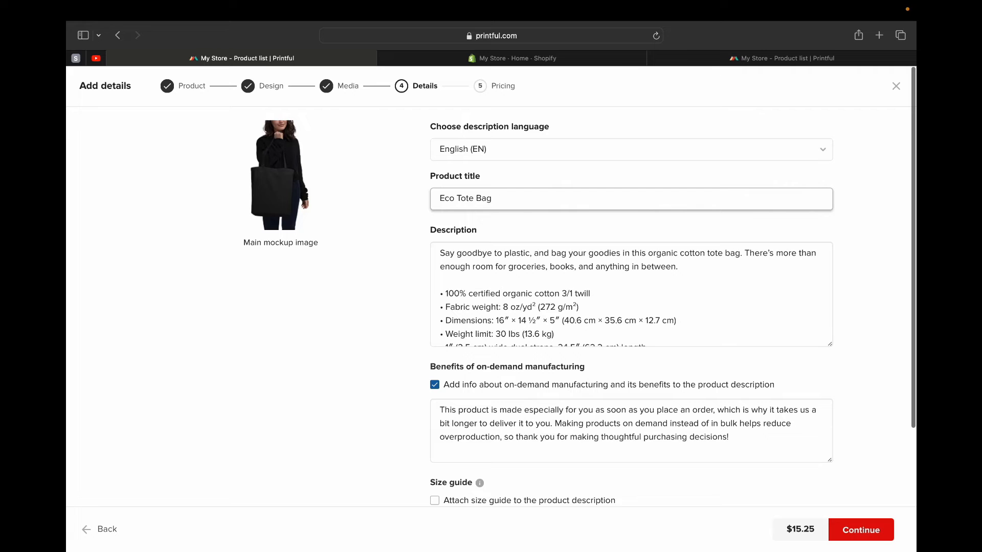
scroll(631, 294, down, 3)
scroll(631, 294, up, 3)
scroll(631, 294, down, 3)
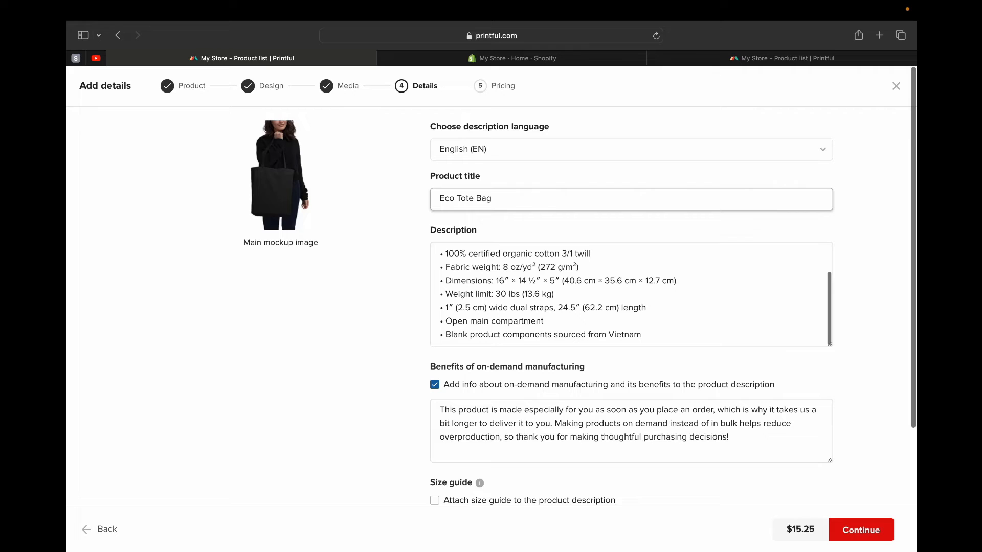
scroll(632, 294, up, 3)
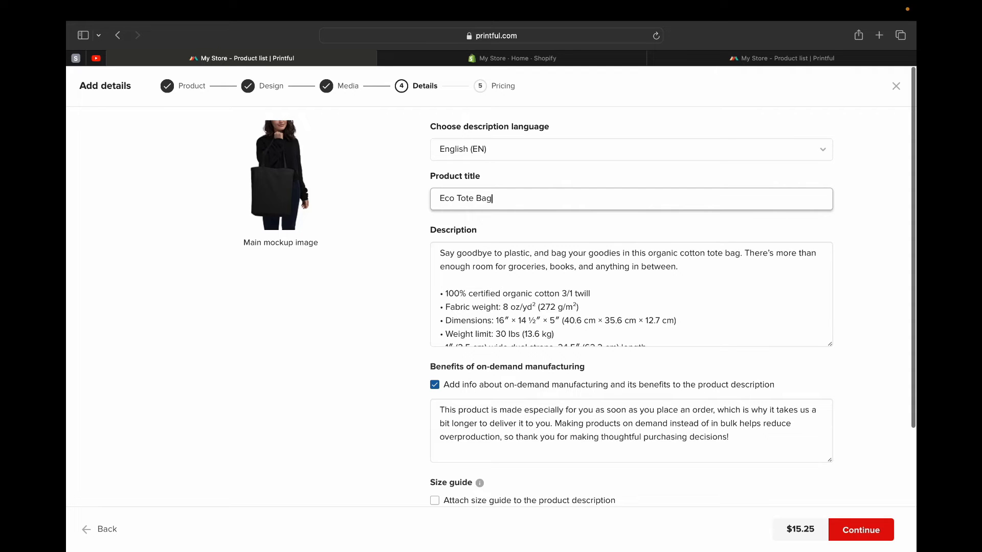
drag(440, 253, 543, 346)
click(580, 298)
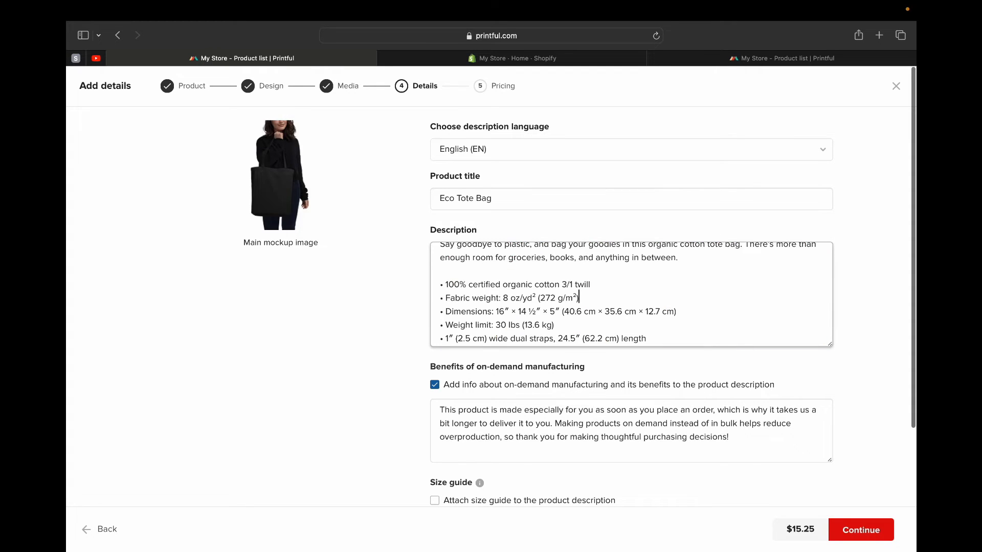
scroll(580, 298, down, 5)
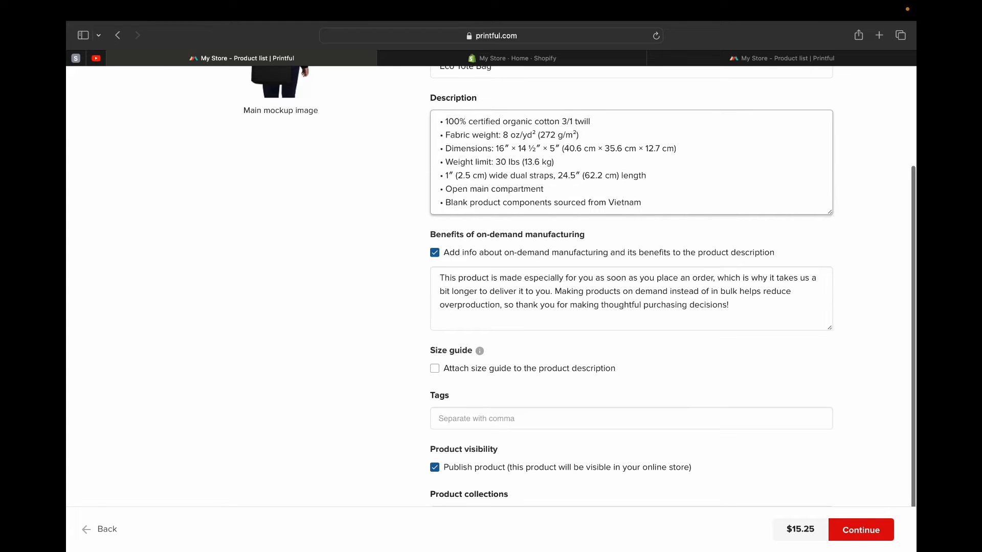
- Accept the product details, proceed to pricing and examine the tote bag's retail price and estimated earnings
click(861, 530)
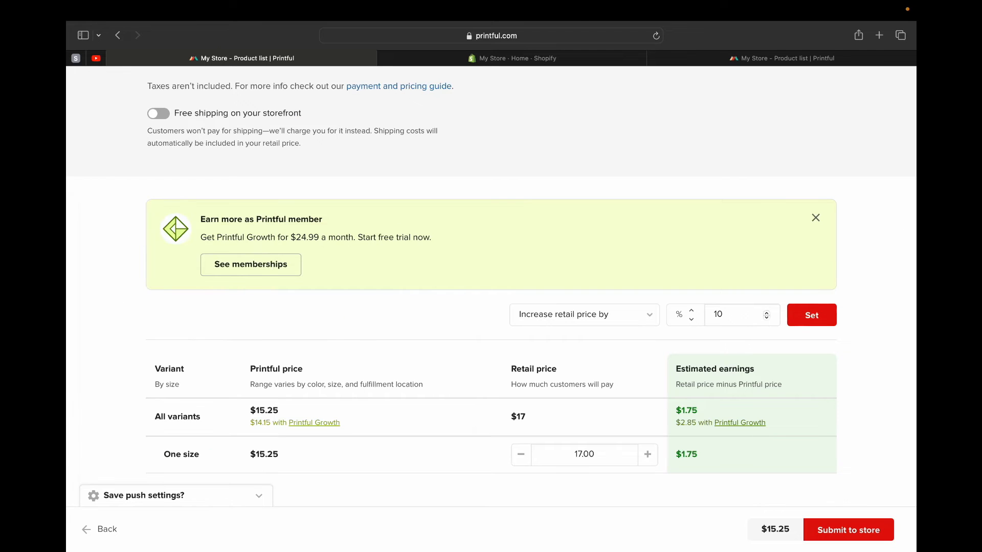
scroll(491, 278, down, 3)
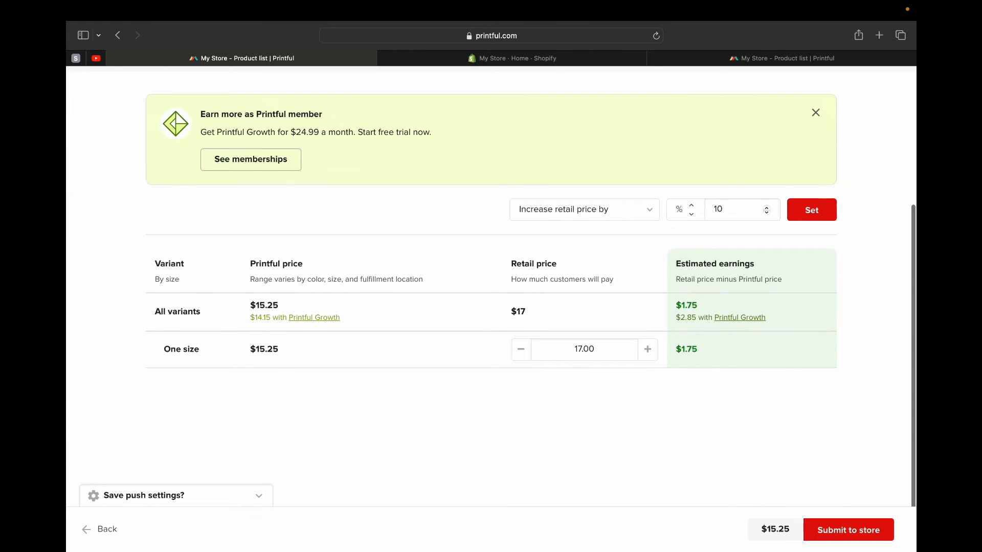
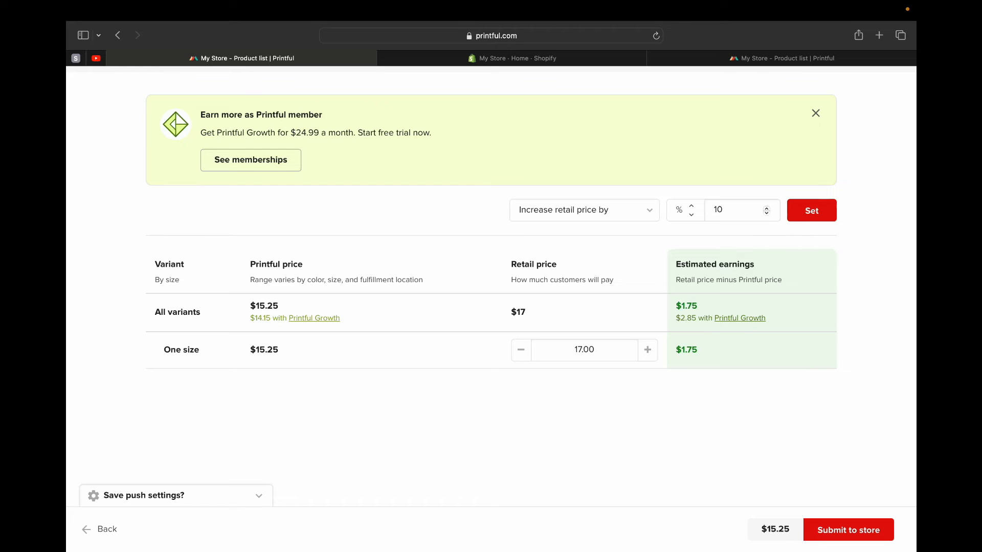
- Increase the tote bag's retail price by 20% twice and then by 25%, and submit the product to the store
double_click(719, 211)
text(20)
click(812, 210)
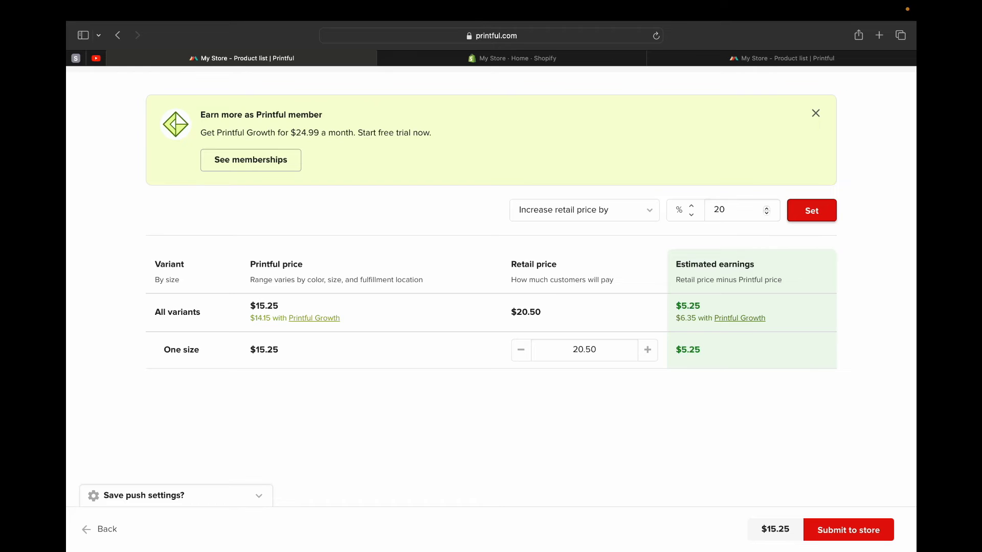
click(812, 210)
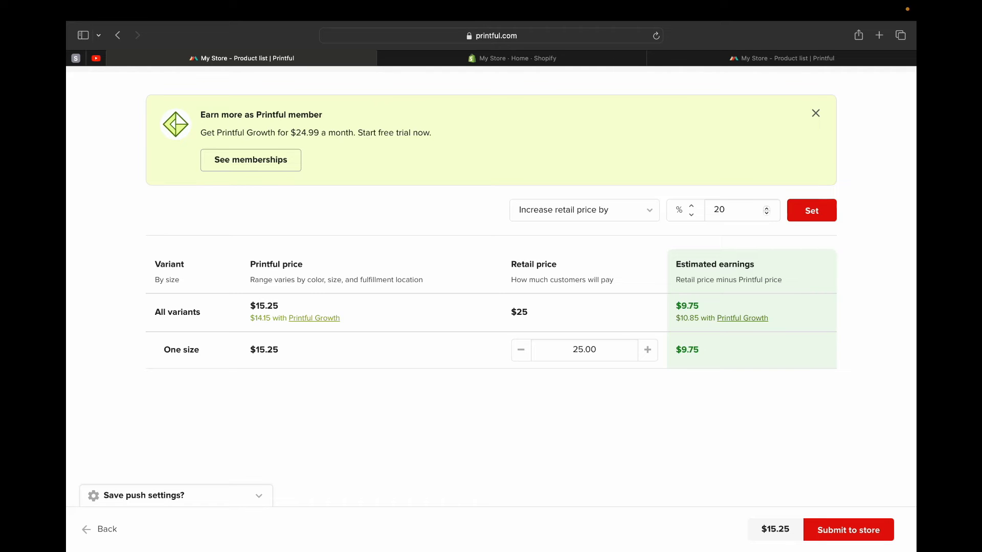
click(726, 210)
key(BackSpace)
text(5)
click(812, 210)
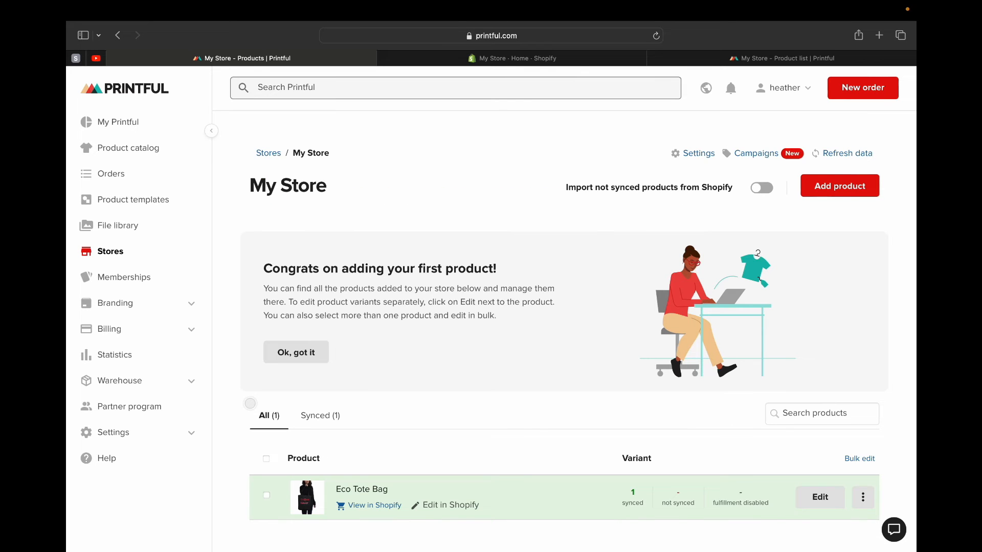
- Check the Eco Tote Bag listing in the Printful store and compare it with the product list in Shopify
scroll(563, 307, down, 5)
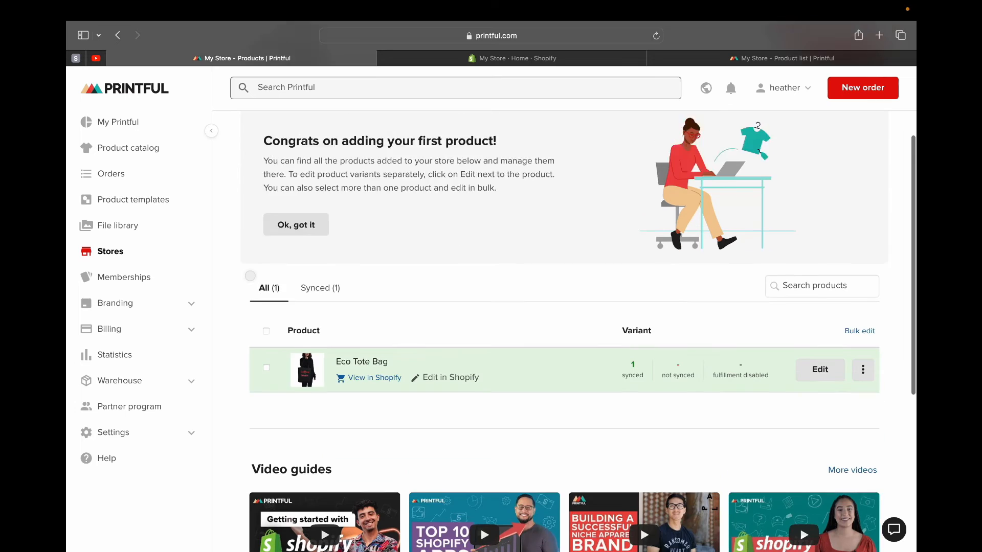
scroll(563, 307, down, 2)
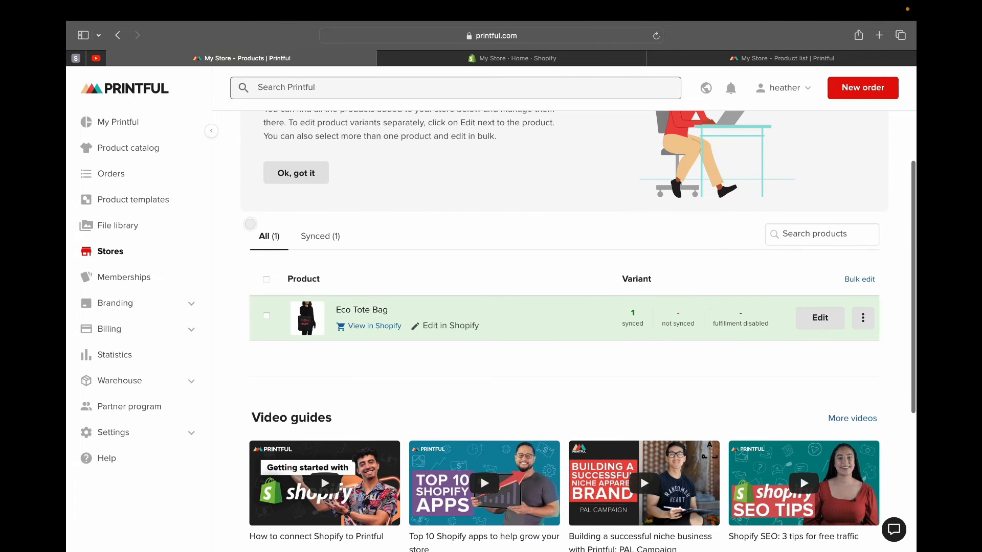
scroll(563, 306, up, 7)
key(ctrl+Tab)
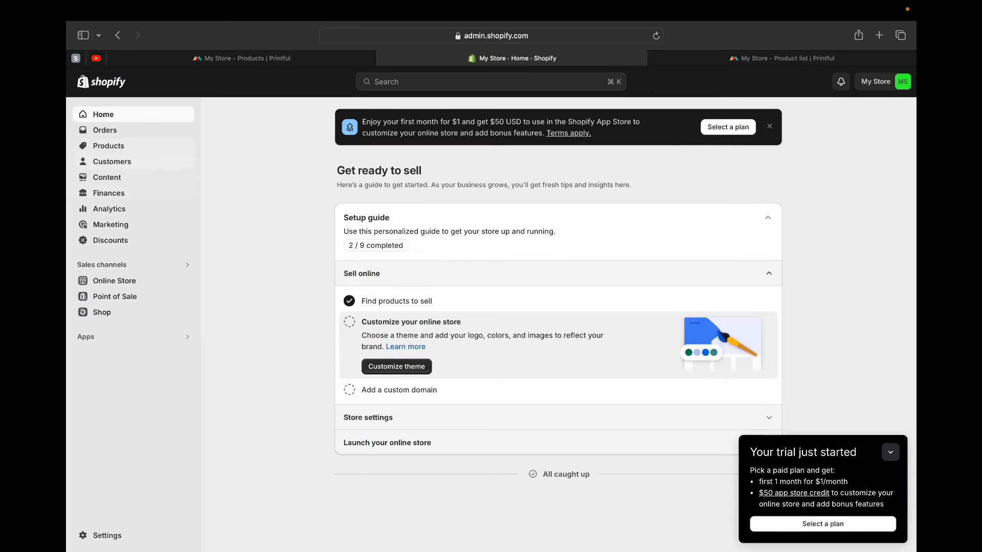
click(109, 146)
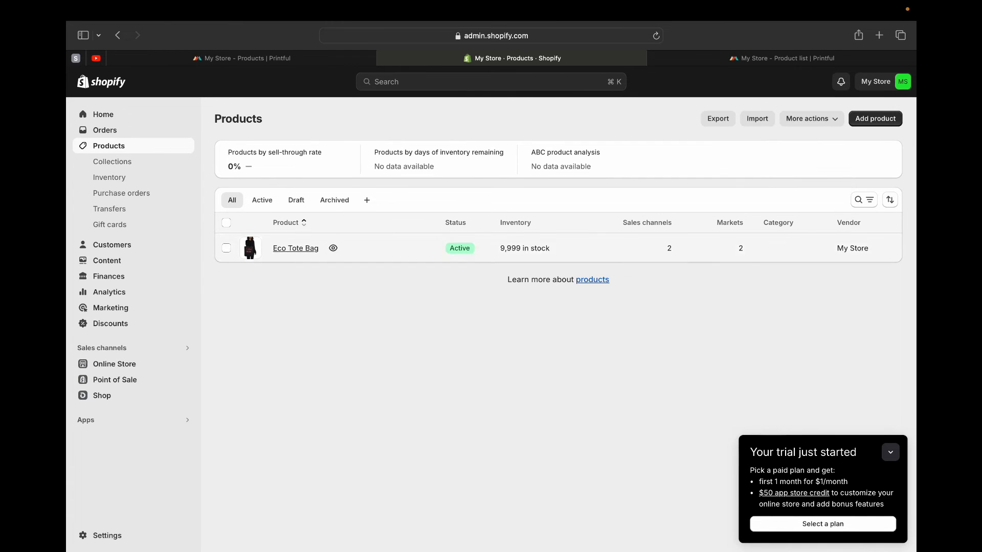
click(242, 58)
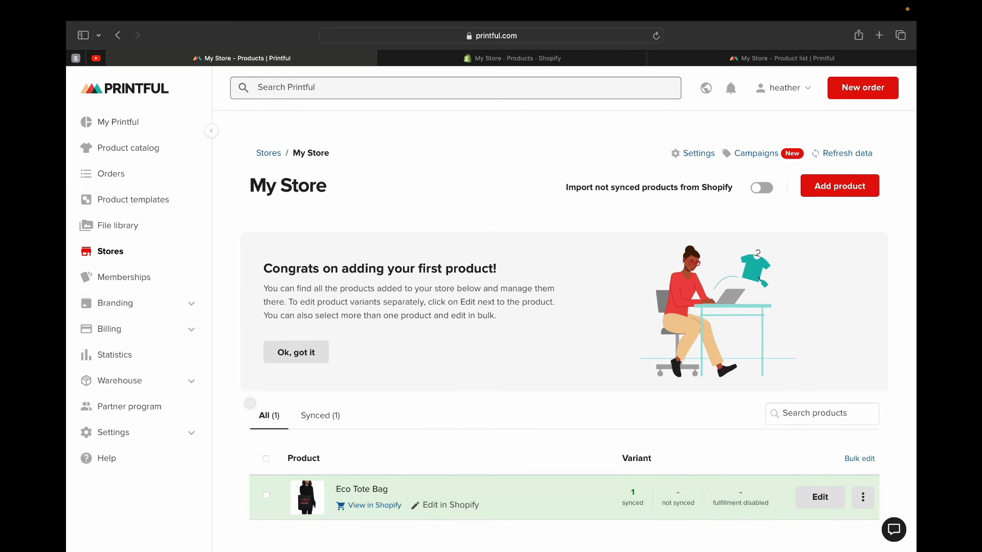
key(ctrl+Tab)
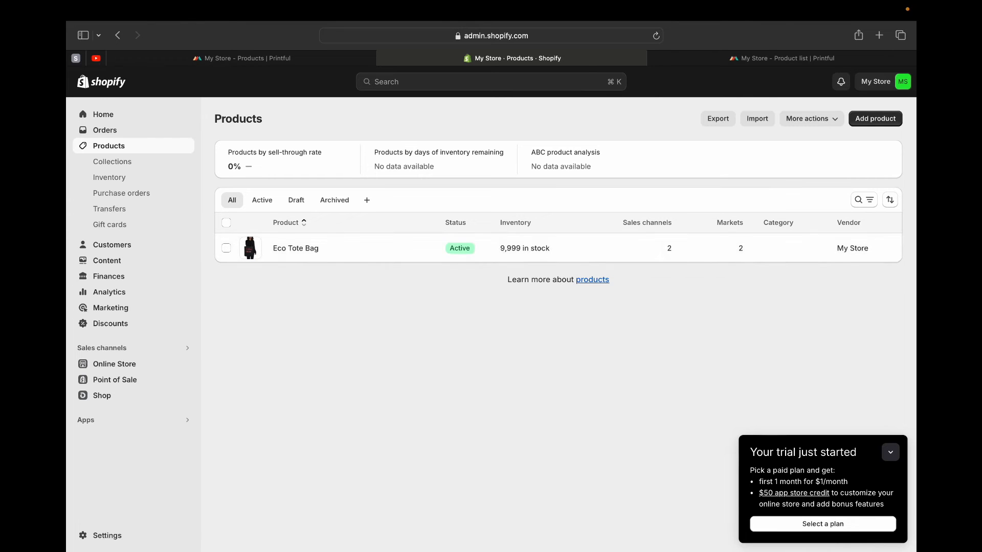
- Examine the sales channels and markets of the Eco Tote Bag in the Shopify product list
click(673, 249)
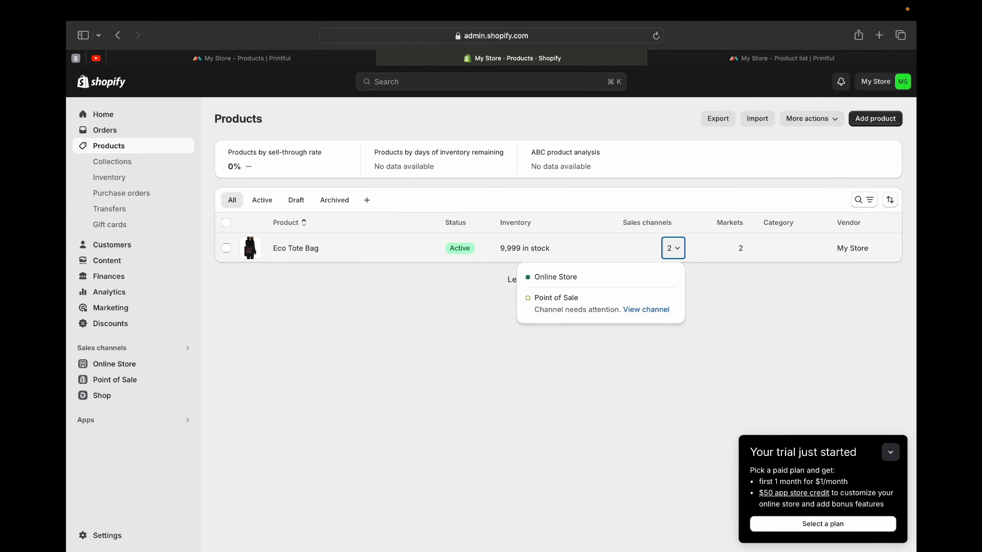
click(744, 248)
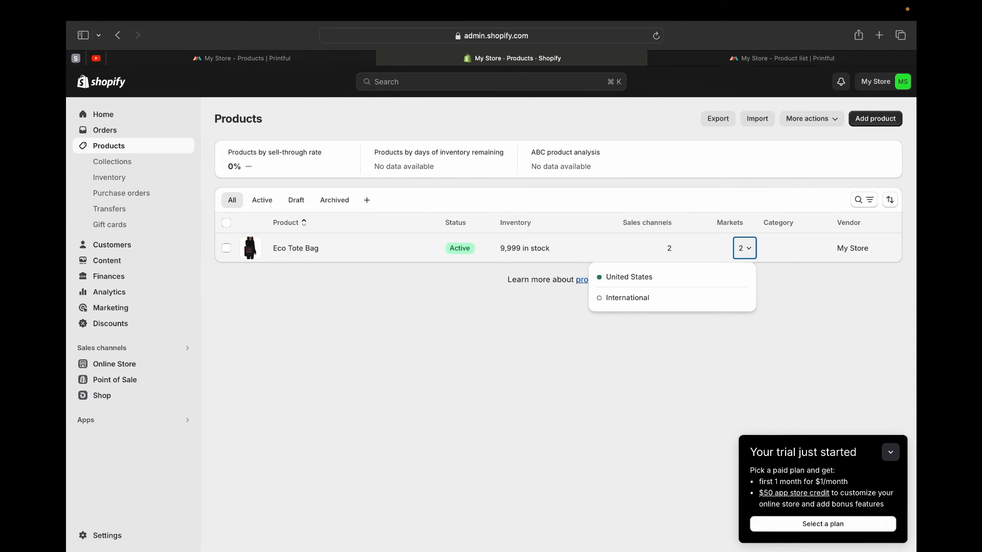
key(Escape)
- Open the Eco Tote Bag product and reorder its media, putting the grey cotton-branch mockup second and the white scene mockup third
click(295, 249)
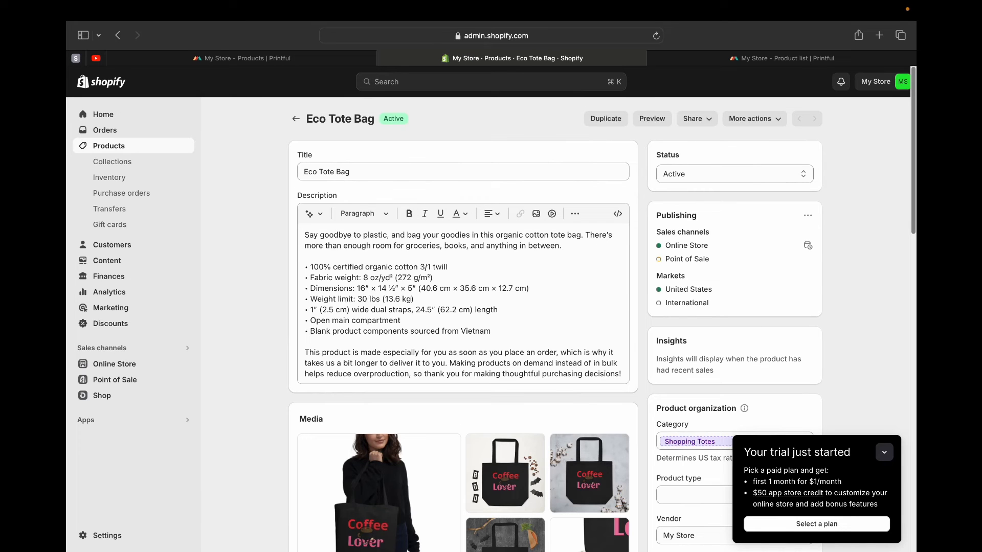
click(351, 172)
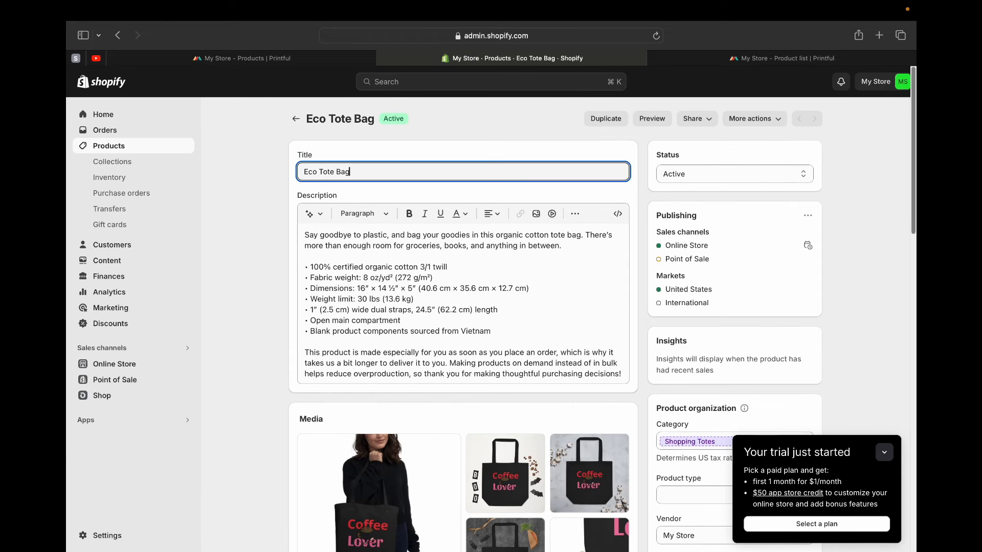
scroll(463, 307, down, 5)
scroll(463, 307, down, 5)
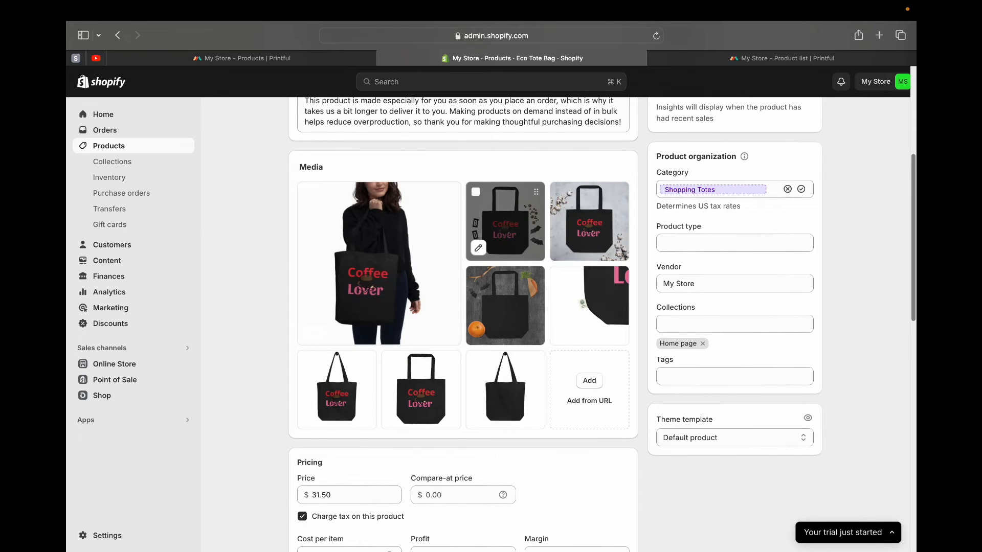
drag(506, 221, 378, 263)
drag(580, 224, 329, 211)
drag(589, 223, 328, 226)
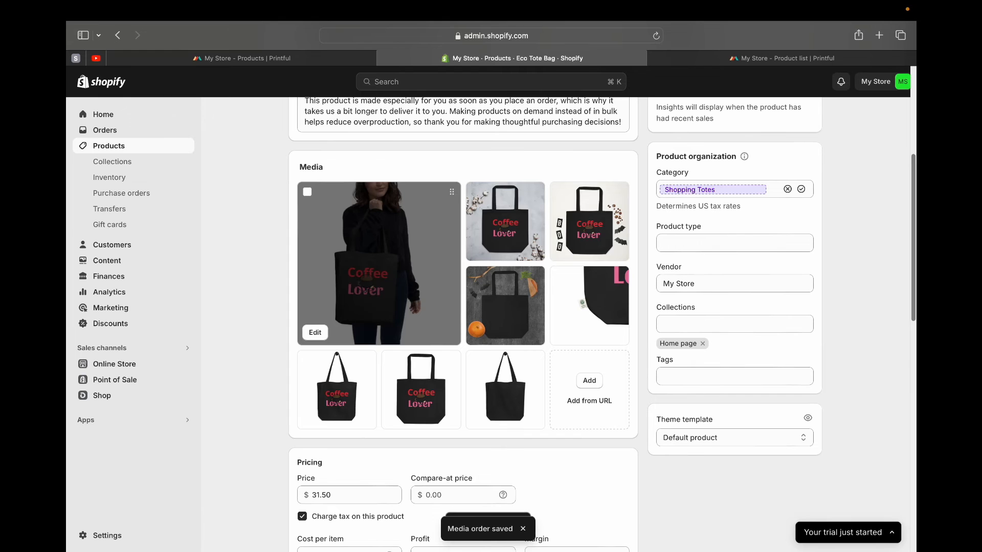
- Review the Eco Tote Bag's pricing, inventory and shipping details in Shopify
scroll(463, 322, down, 5)
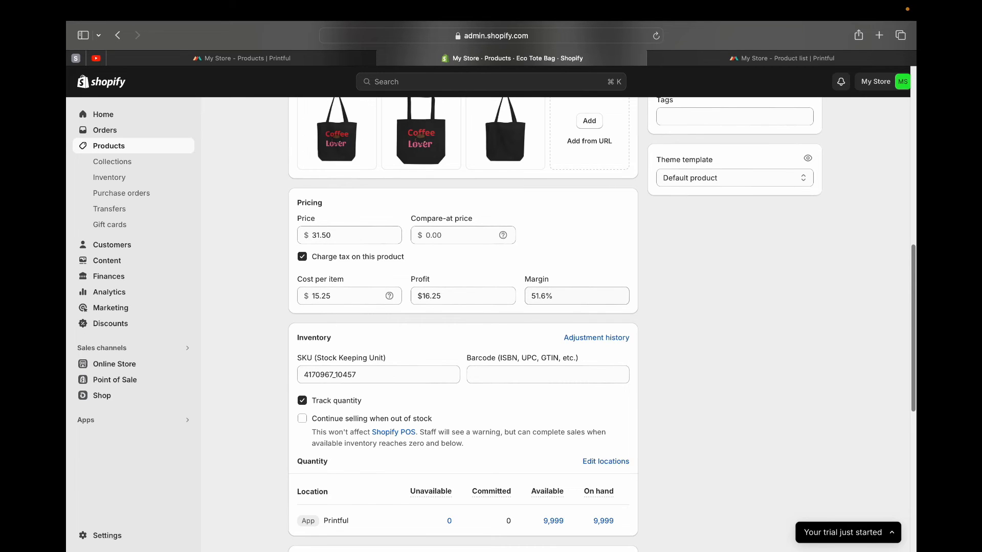
scroll(562, 298, down, 5)
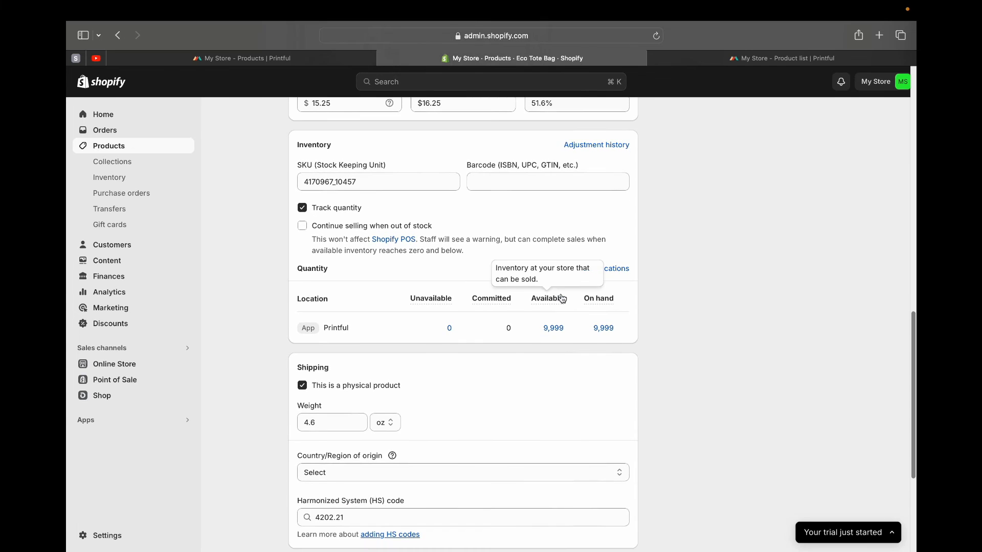
scroll(563, 299, up, 3)
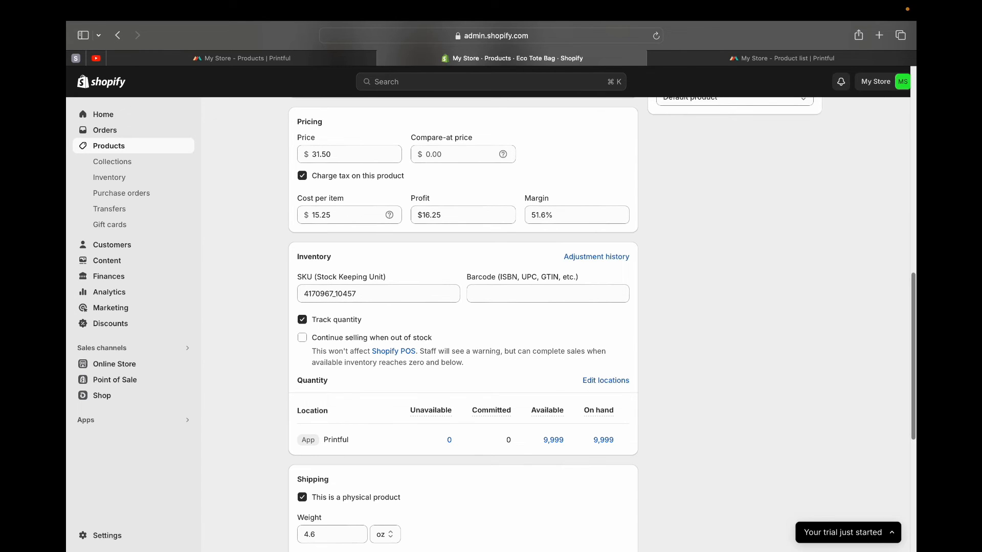
- Switch to Printful and look over the products in My Store
click(247, 59)
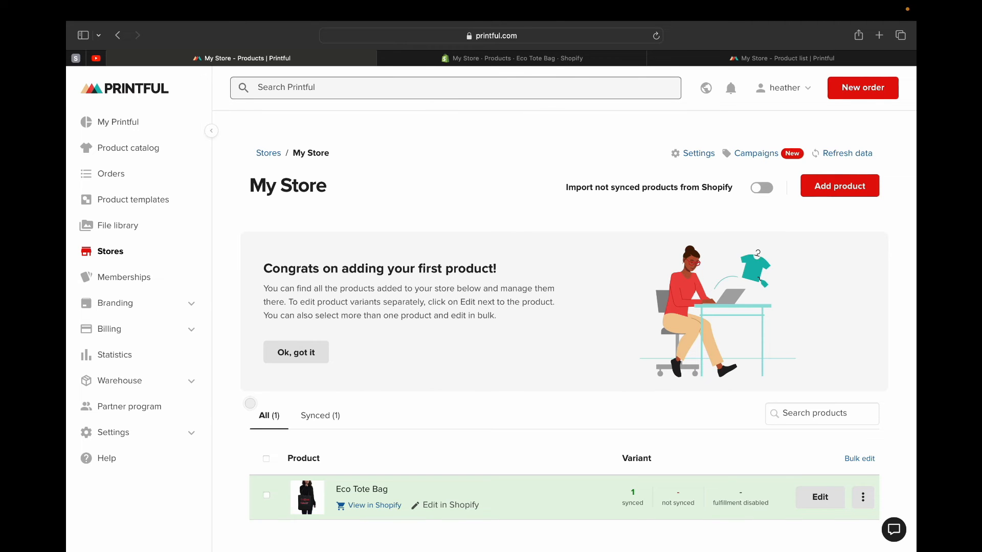
scroll(563, 328, down, 3)
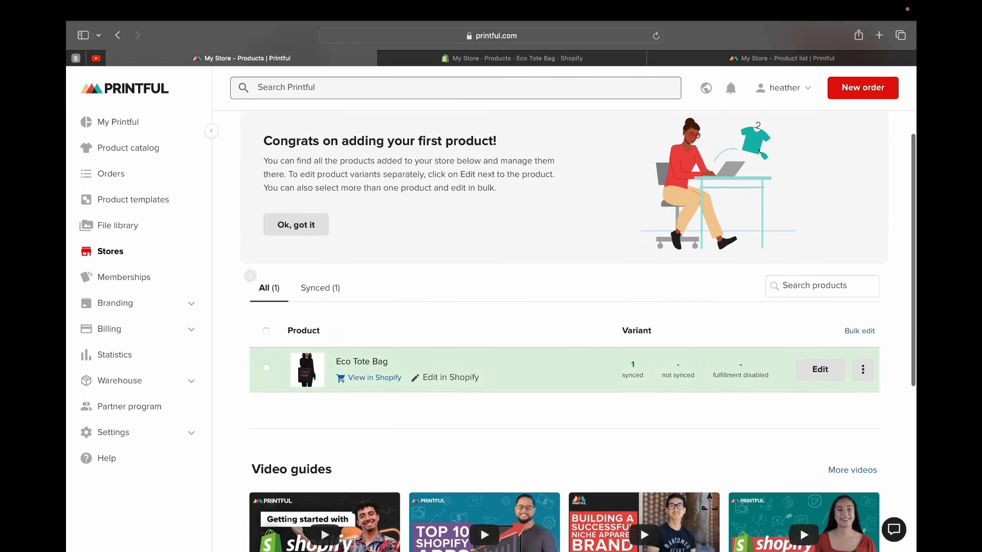
scroll(563, 328, up, 4)
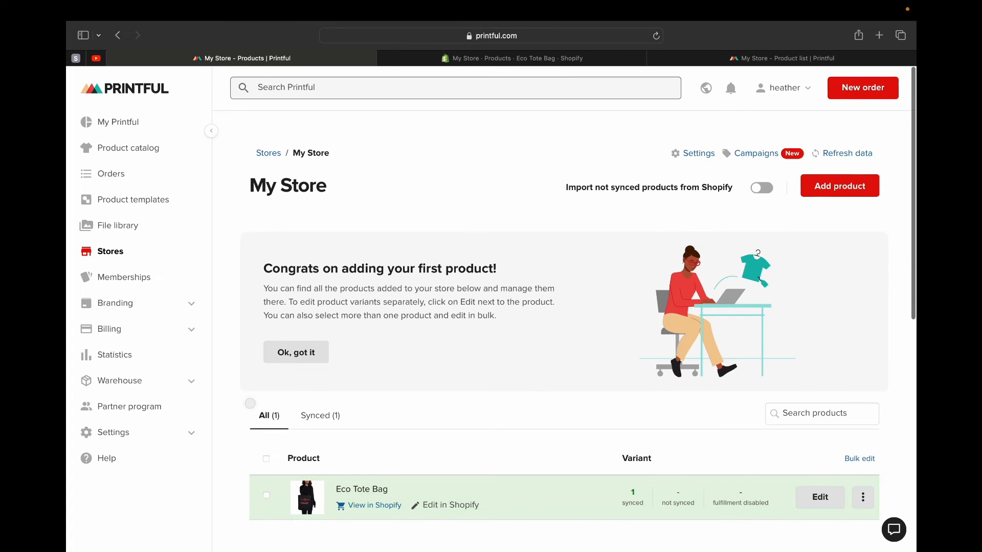
- Return to Shopify, open the Online Store themes and examine the current Dawn theme and the popular free themes
click(511, 58)
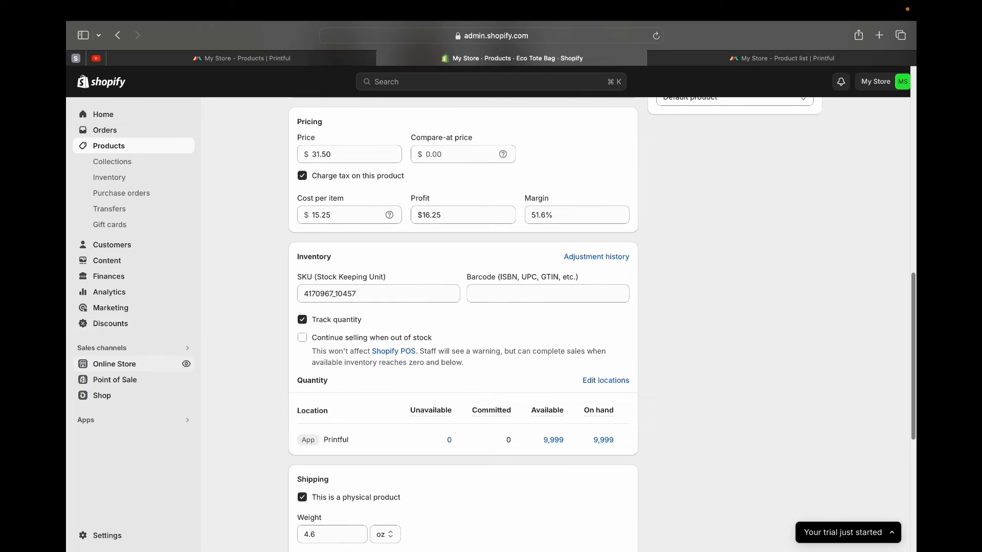
click(115, 364)
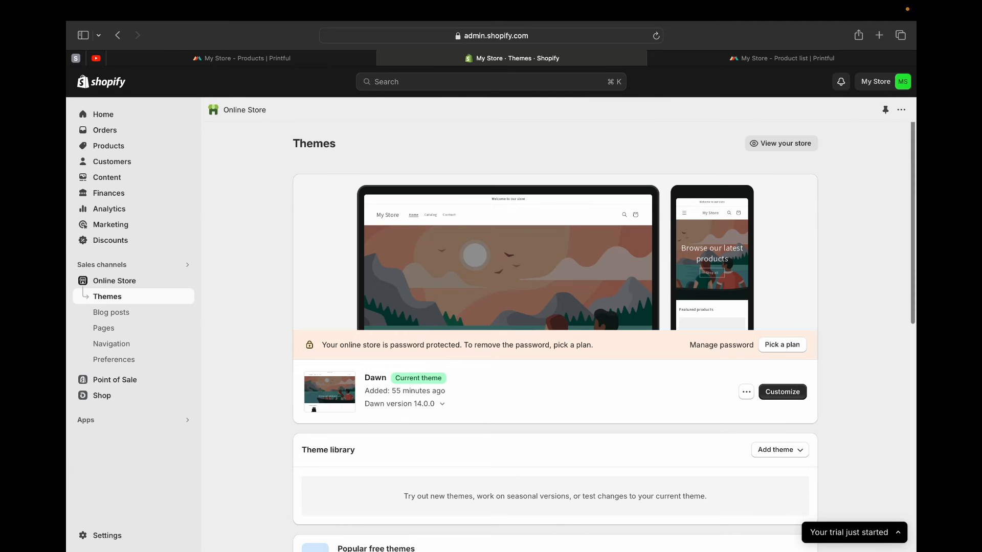
scroll(599, 287, down, 7)
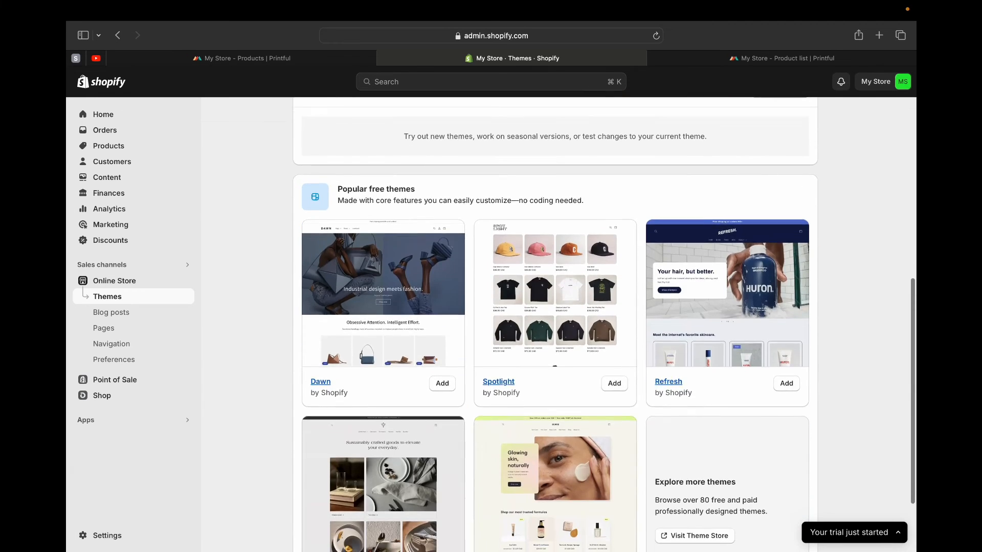
scroll(600, 287, up, 5)
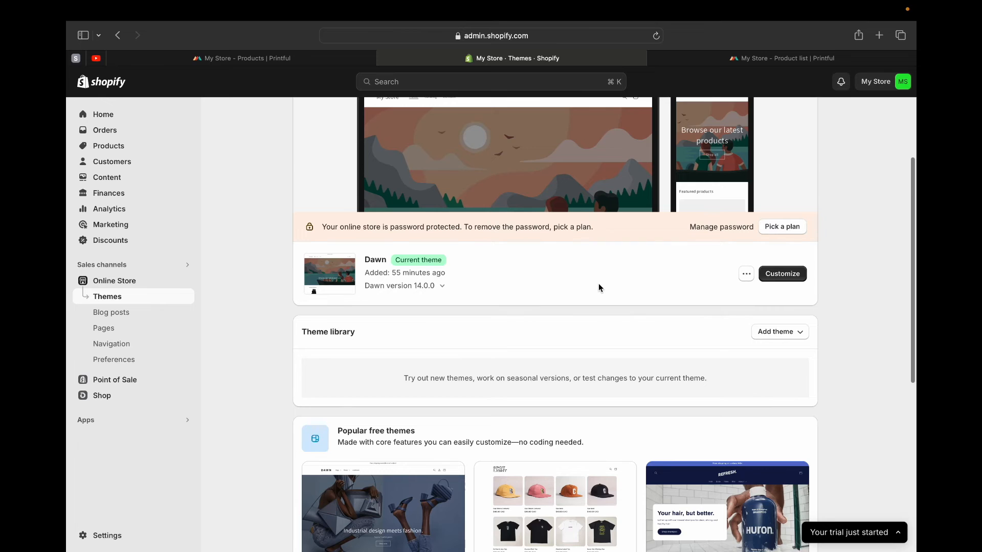
scroll(599, 285, down, 2)
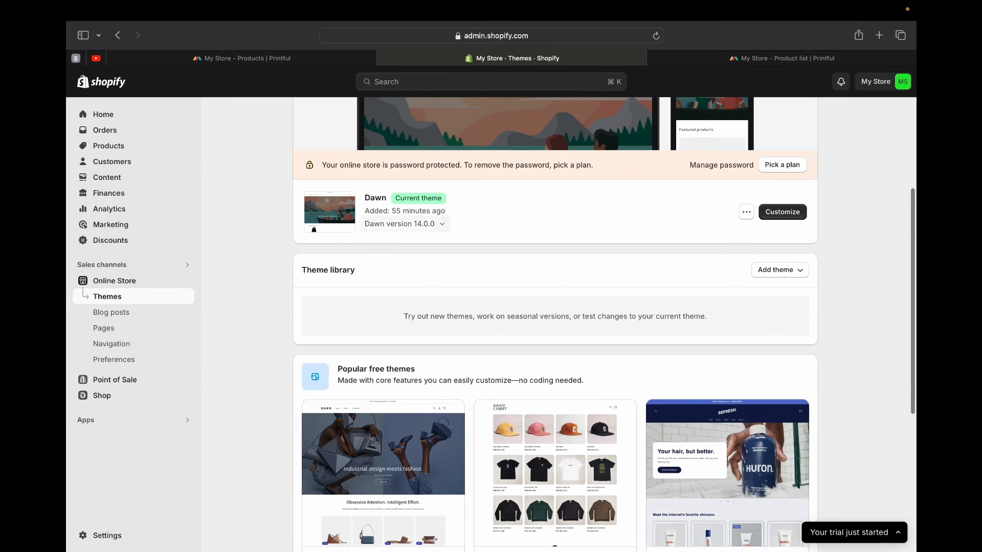
scroll(555, 325, down, 7)
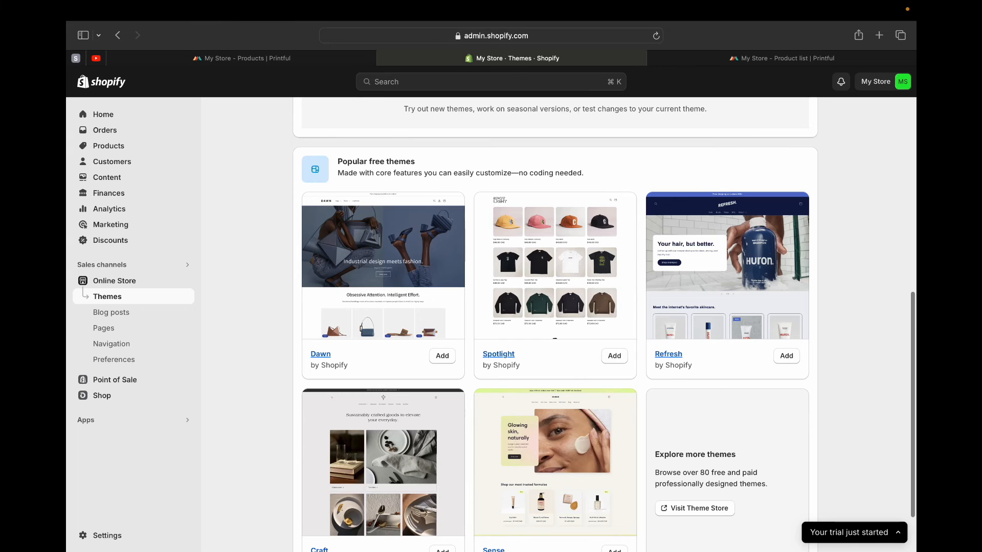
scroll(555, 325, down, 2)
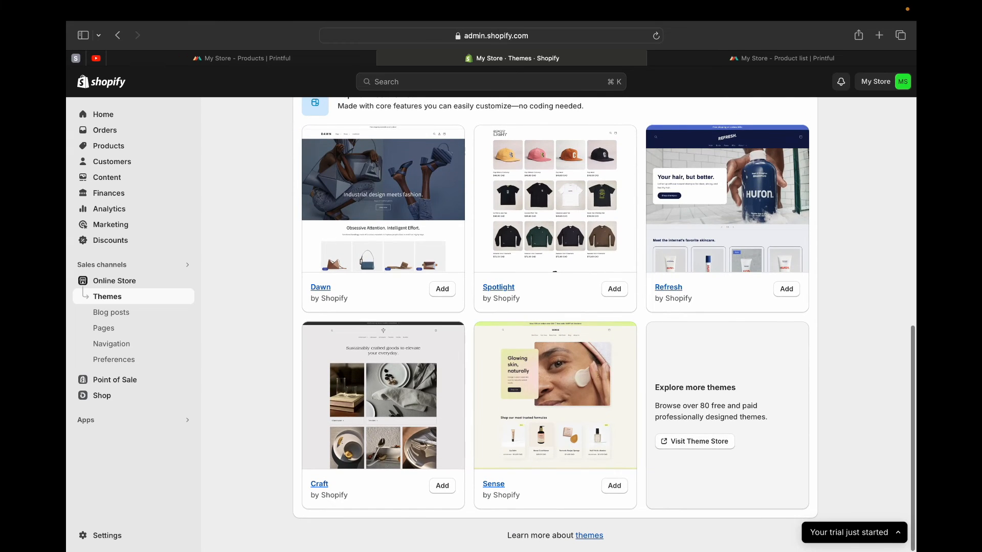
scroll(555, 325, up, 5)
scroll(555, 325, down, 5)
- Visit the Shopify Theme Store and browse all available themes
click(694, 442)
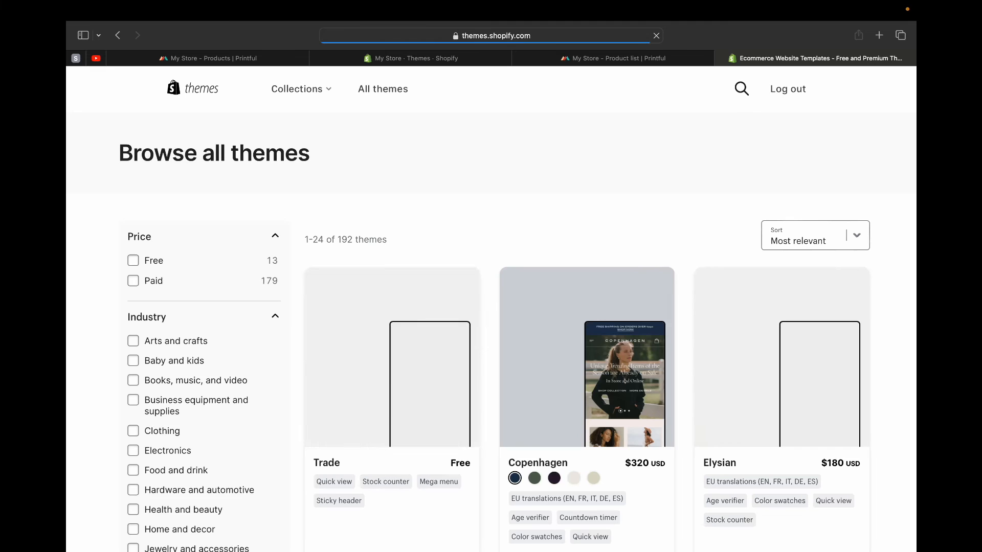
scroll(717, 293, down, 10)
scroll(717, 293, down, 1)
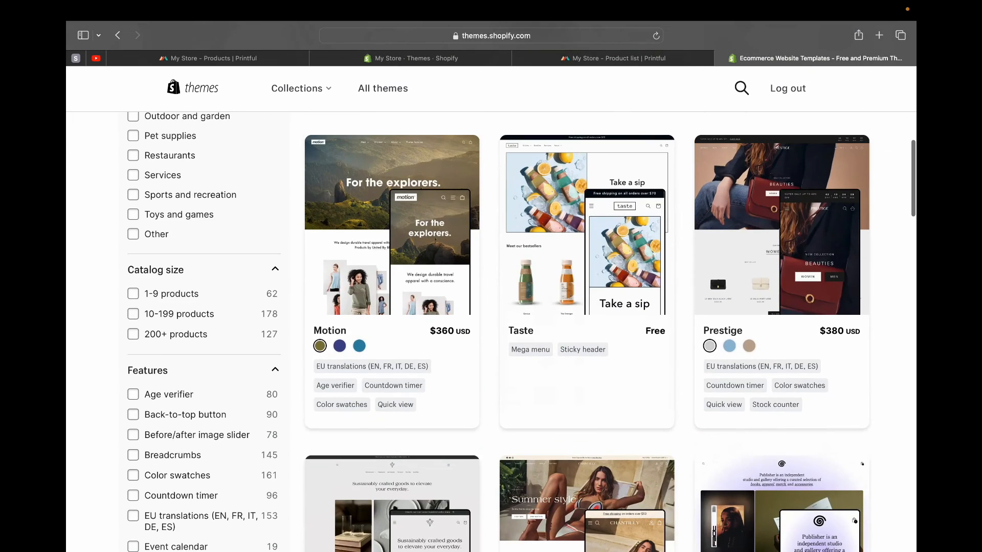
scroll(491, 309, up, 9)
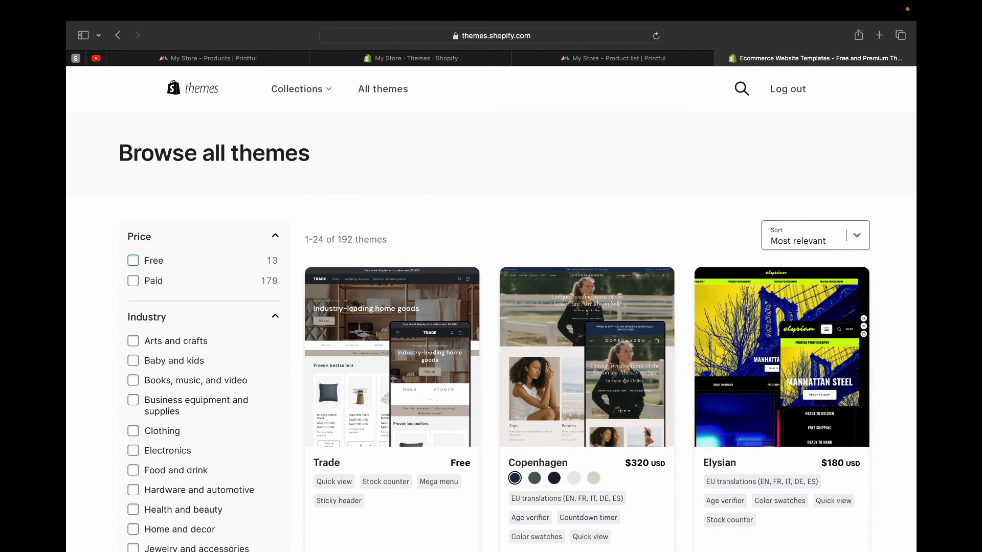
- Filter the theme list to free themes, browse them and open the Sense theme's page
click(133, 260)
scroll(491, 307, down, 12)
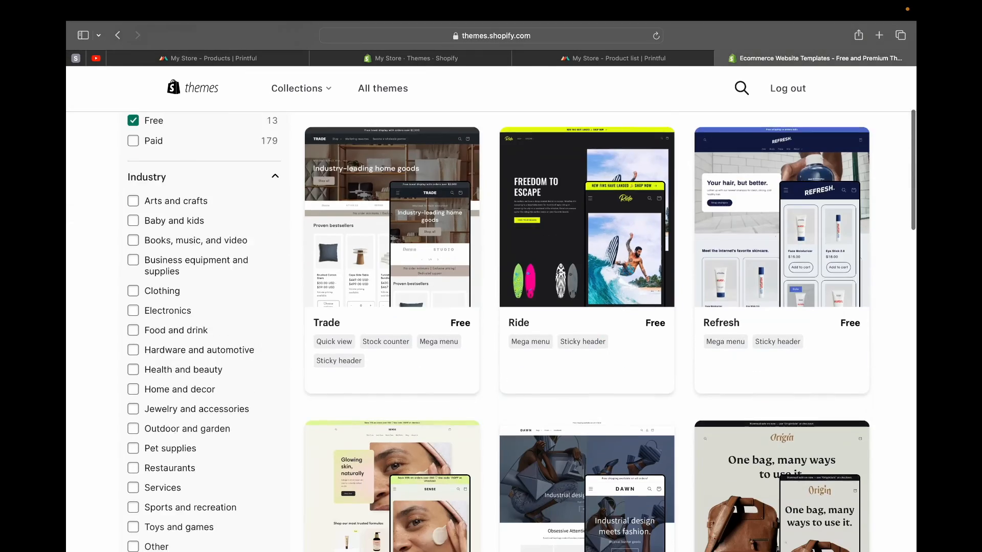
scroll(474, 381, down, 9)
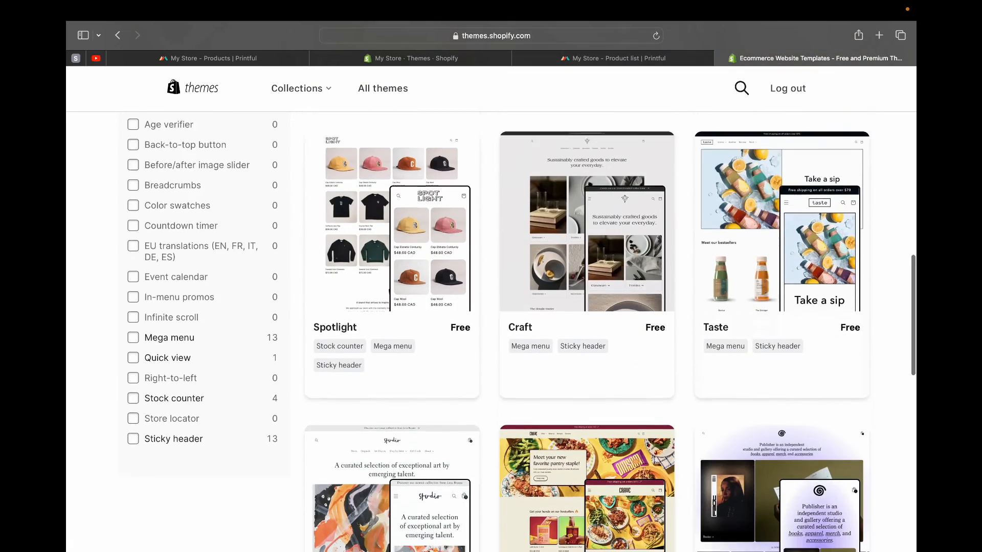
scroll(474, 381, up, 11)
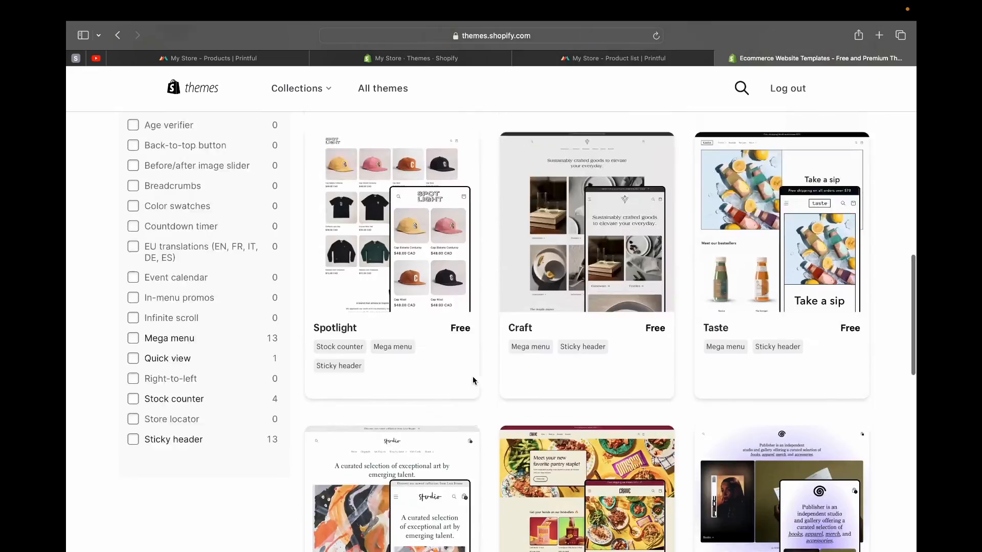
scroll(440, 256, down, 1)
click(419, 230)
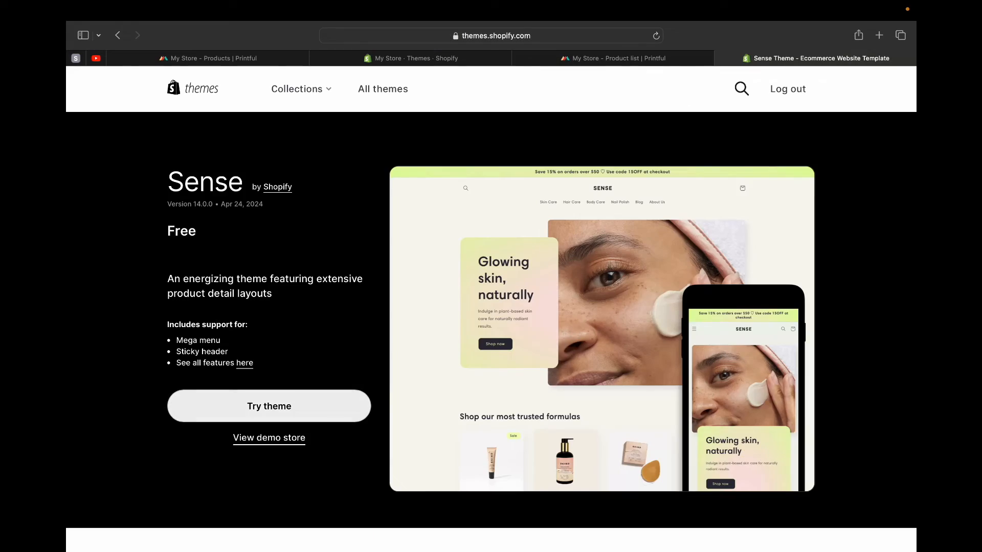
- Add the free Sense theme to the store's theme library and publish it in place of Dawn
click(269, 406)
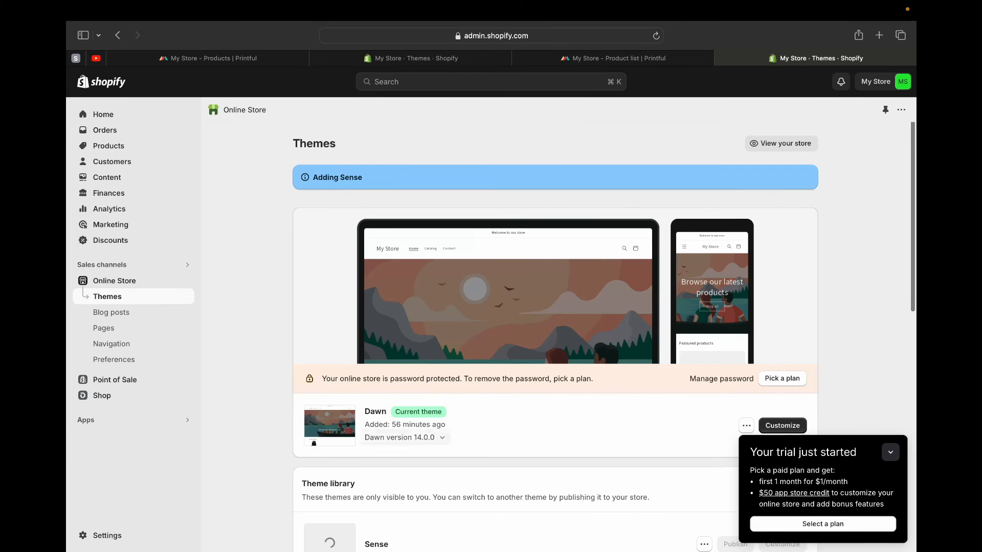
scroll(555, 322, down, 3)
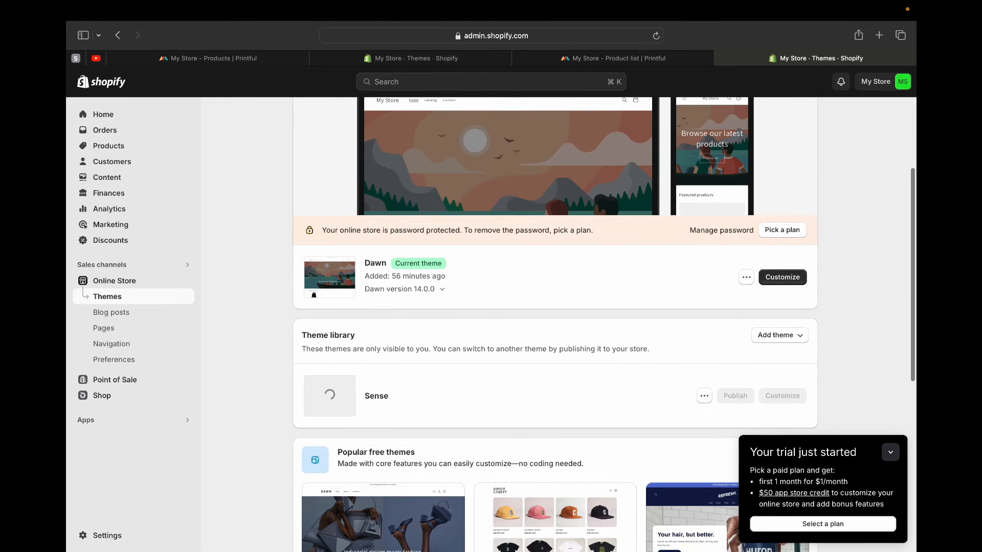
click(891, 452)
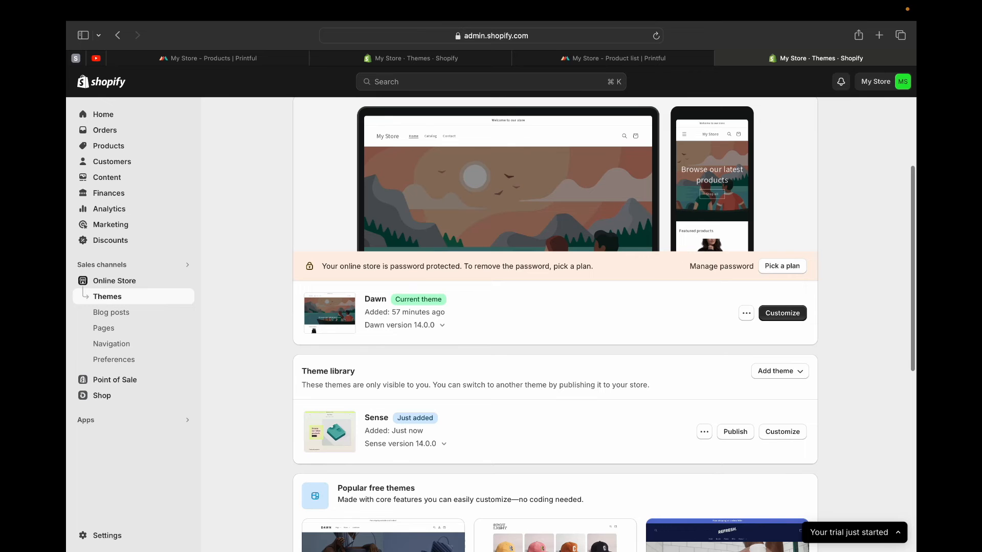
click(735, 432)
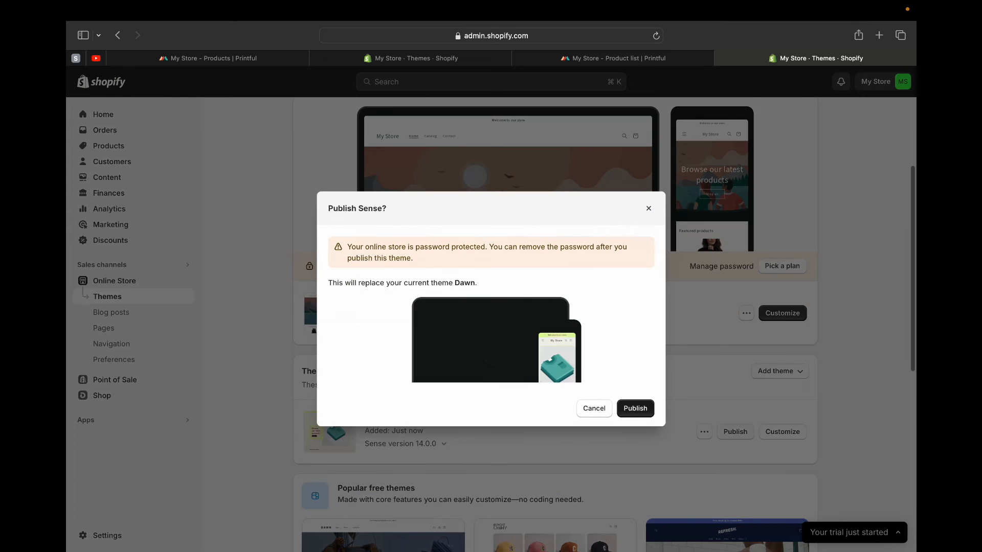
click(636, 408)
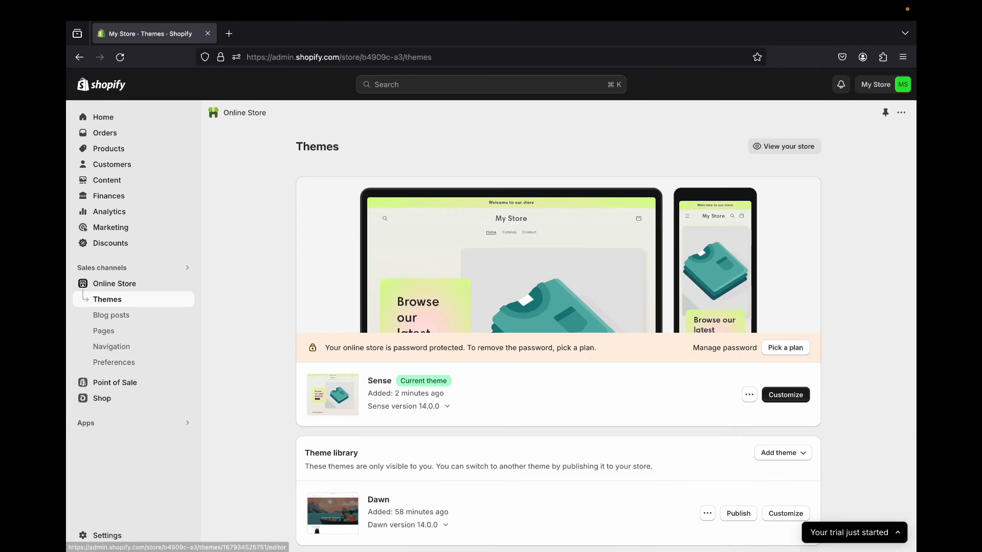
- Open the Sense theme for customization and look over the home page preview from the header to the email signup
click(847, 394)
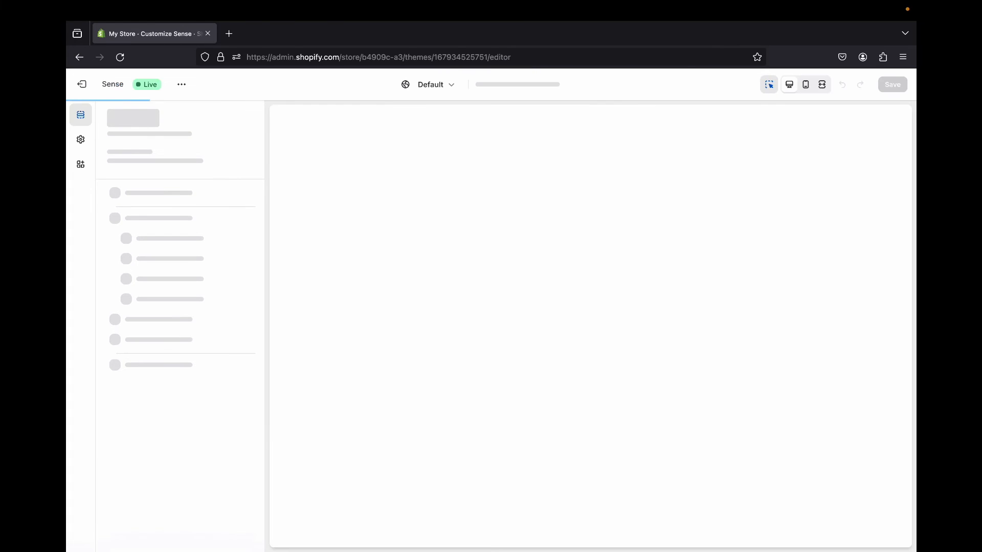
scroll(513, 295, down, 12)
scroll(513, 295, up, 11)
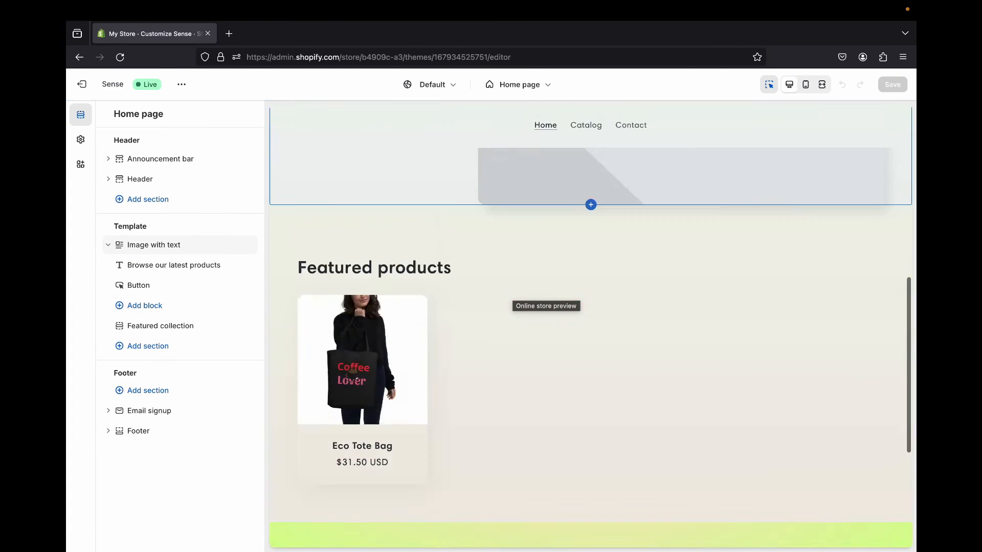
scroll(513, 295, down, 10)
scroll(513, 294, up, 8)
scroll(513, 295, down, 5)
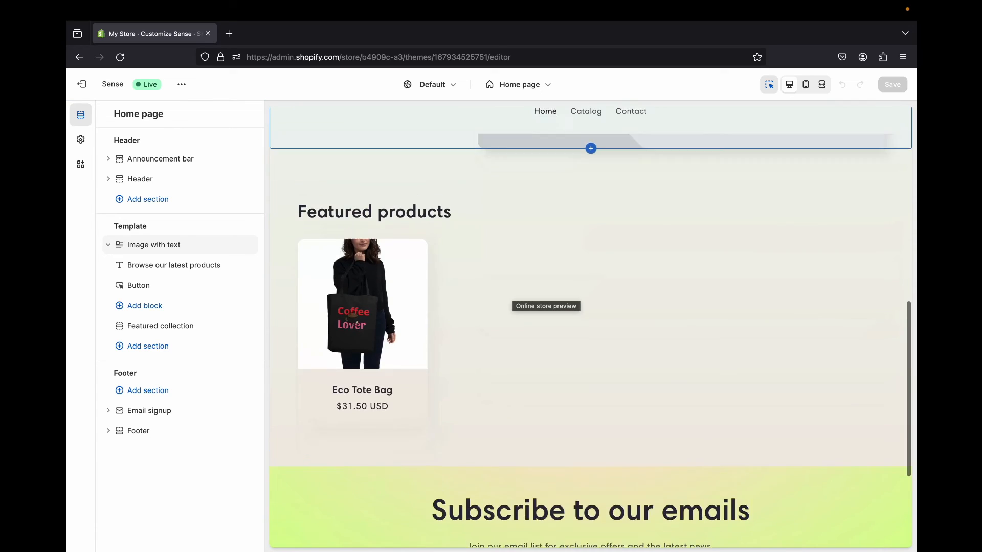
scroll(513, 294, up, 7)
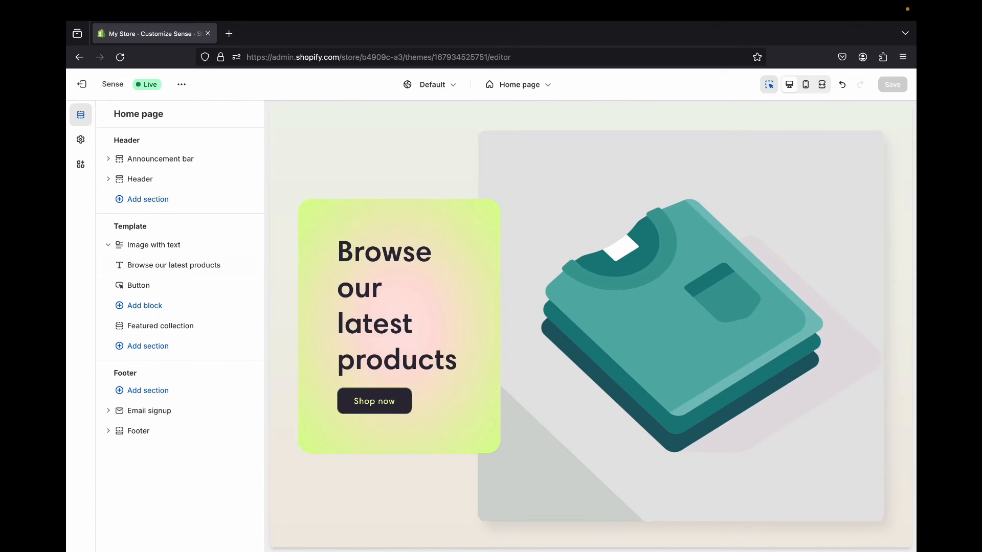
- Check the settings of the home page's Image with text section, then hide that section
click(154, 245)
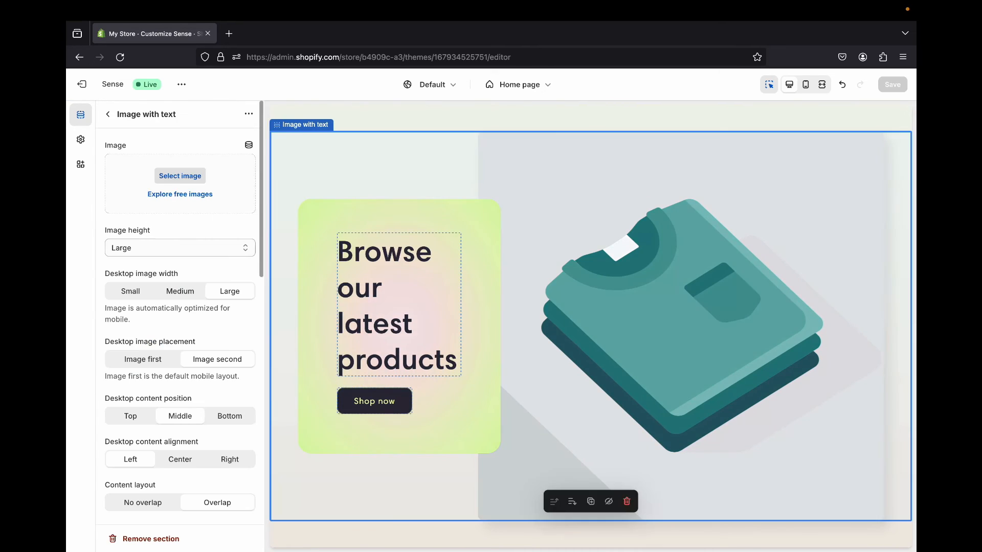
click(108, 114)
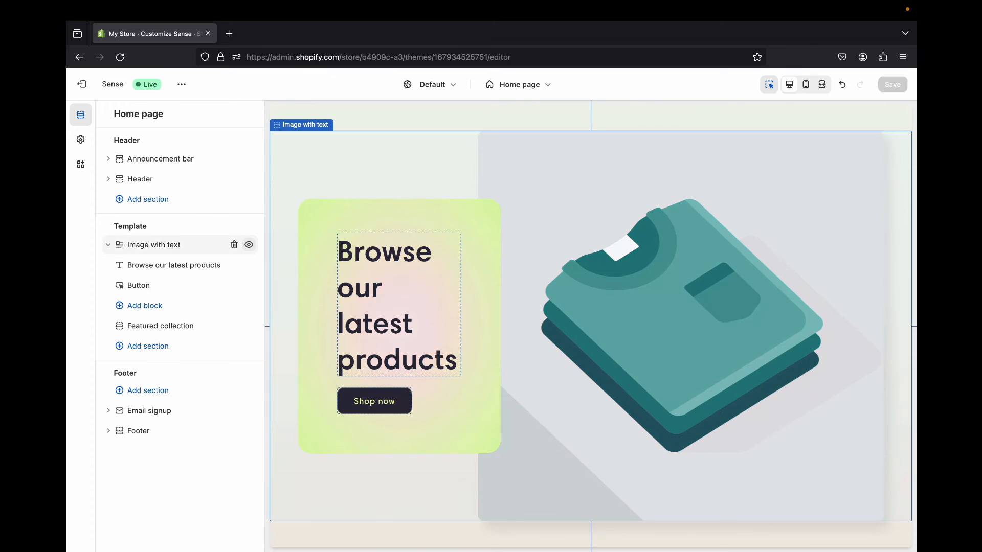
click(249, 245)
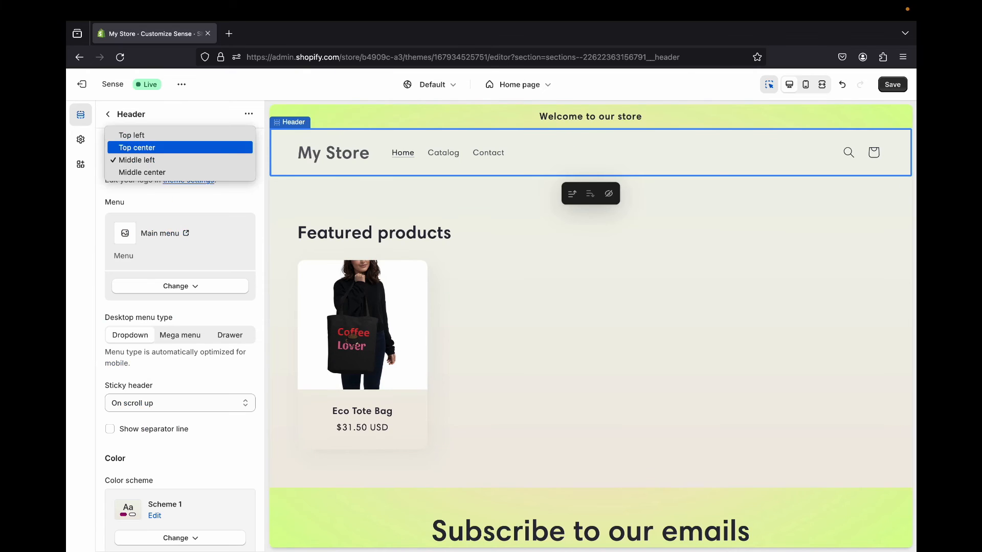
- Try the Middle center logo placement in the header and set the desktop logo position to Middle left
click(212, 149)
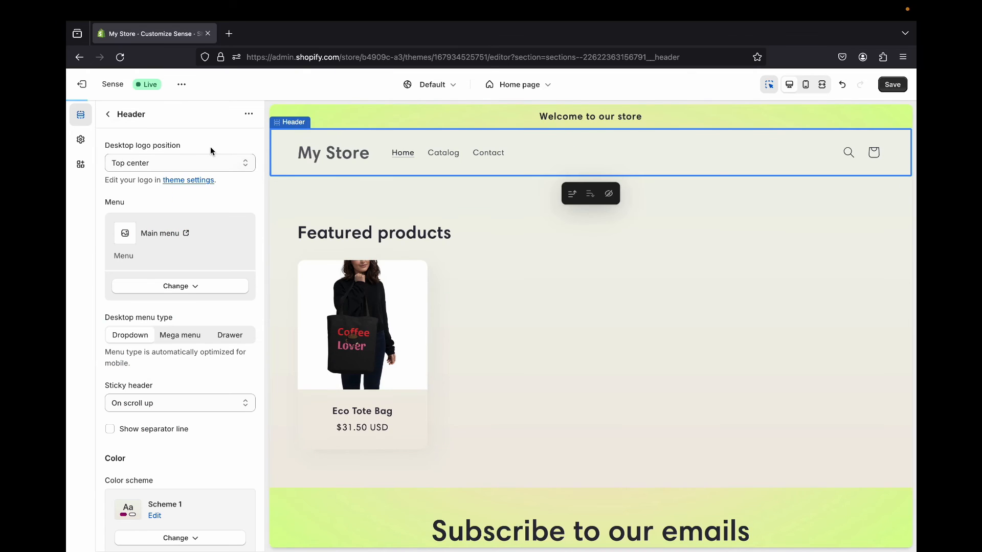
click(207, 162)
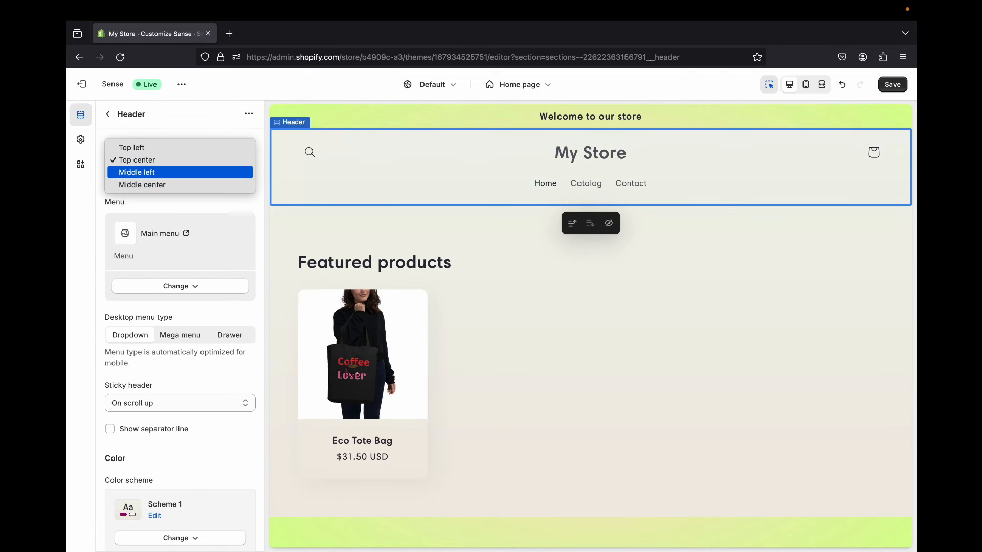
click(207, 171)
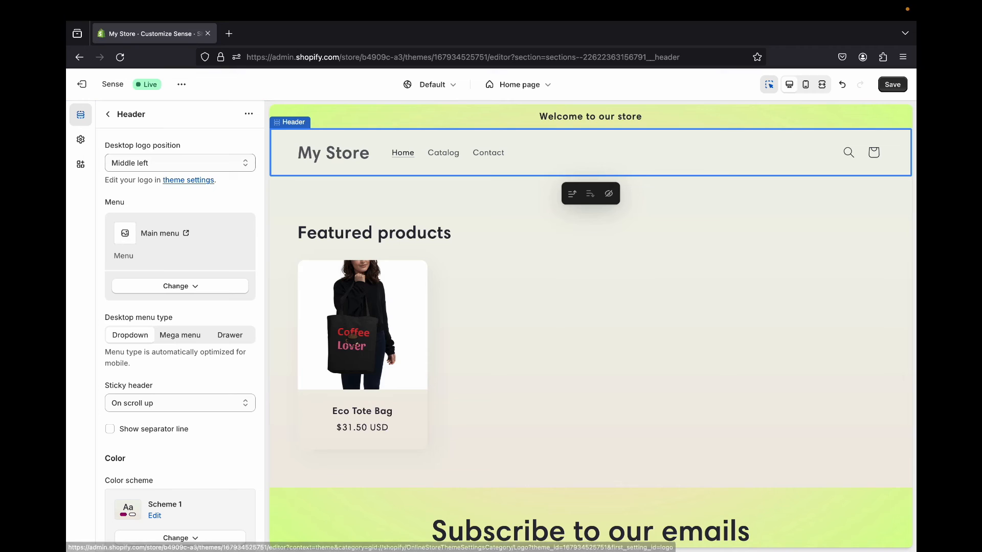
click(207, 170)
click(215, 170)
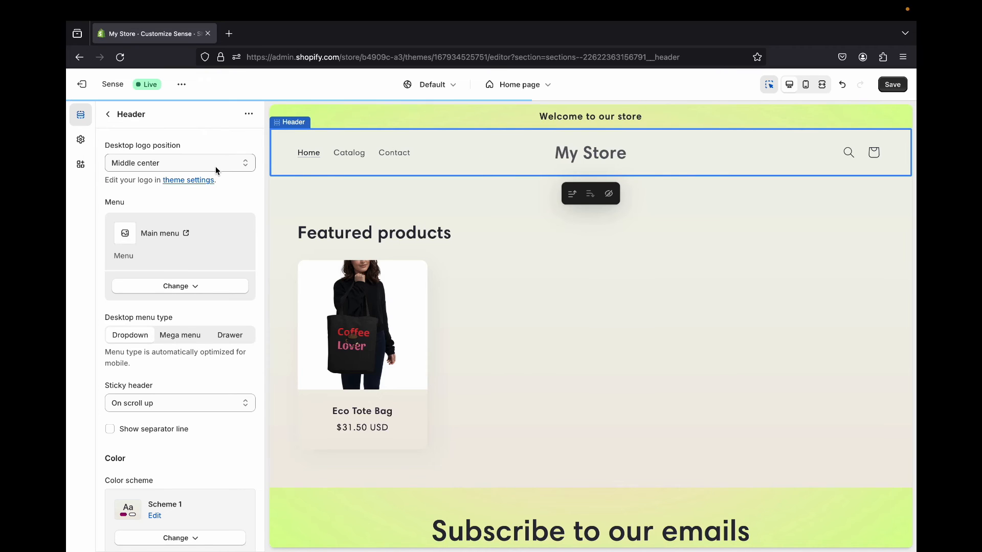
click(207, 162)
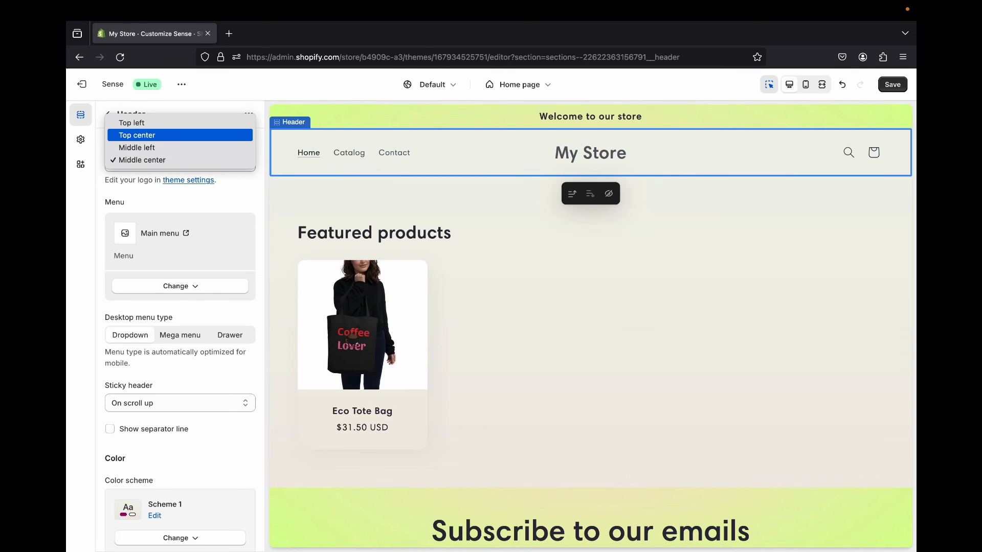
click(207, 122)
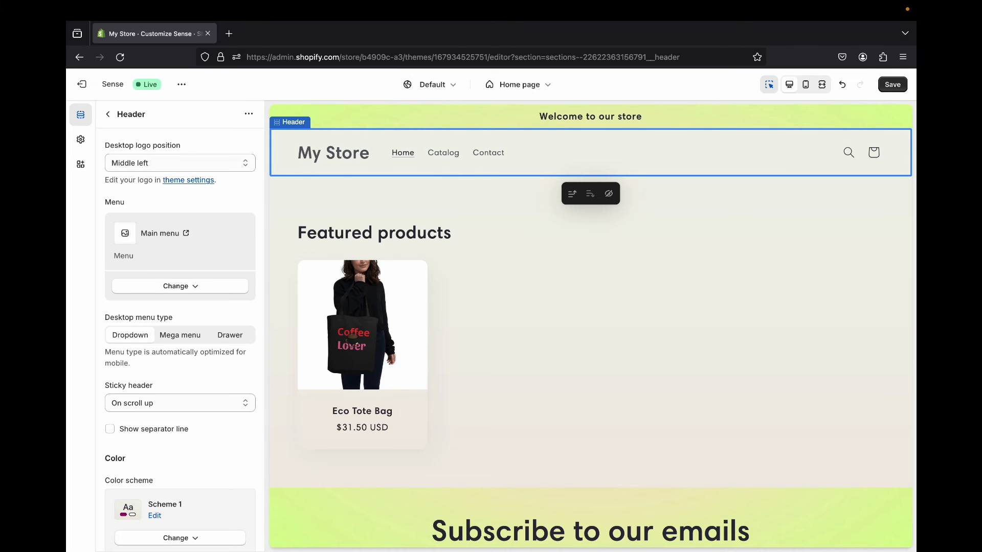
- Check the rest of the home page preview, save the theme changes and exit the theme editor
scroll(590, 327, down, 4)
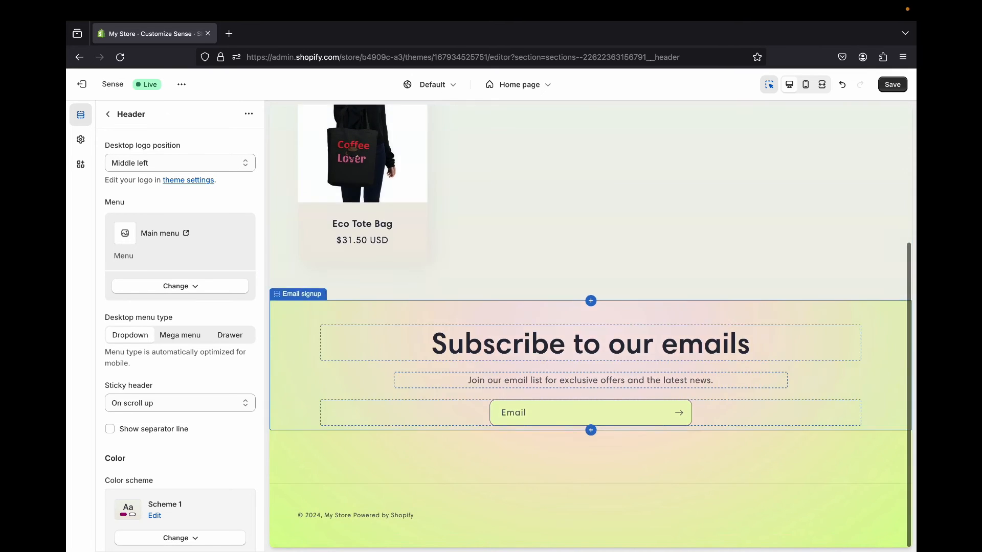
scroll(590, 328, up, 4)
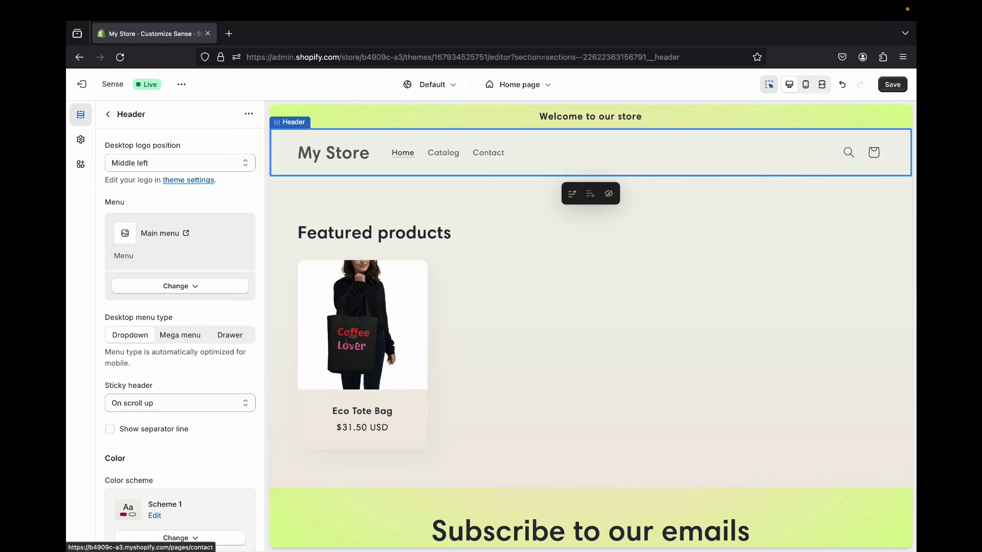
click(892, 85)
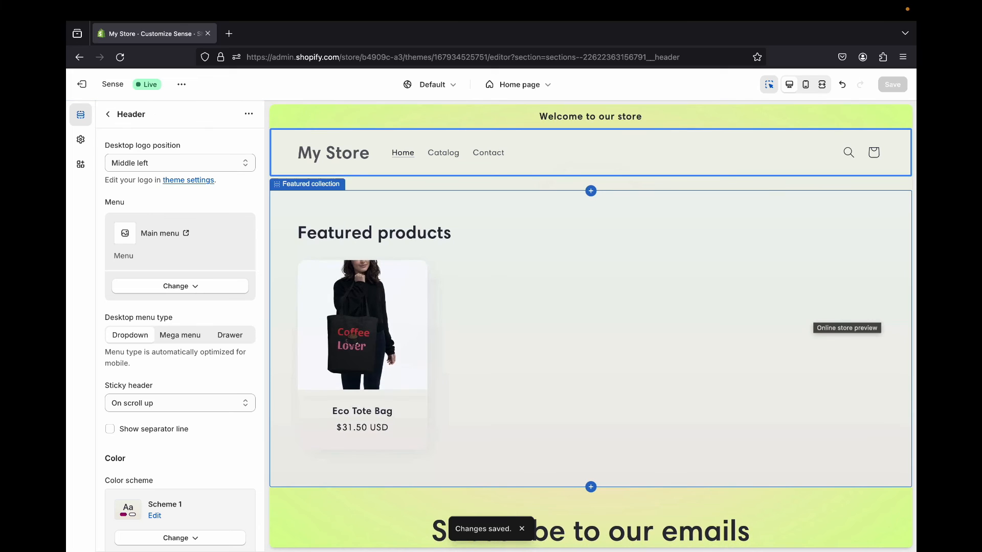
click(82, 84)
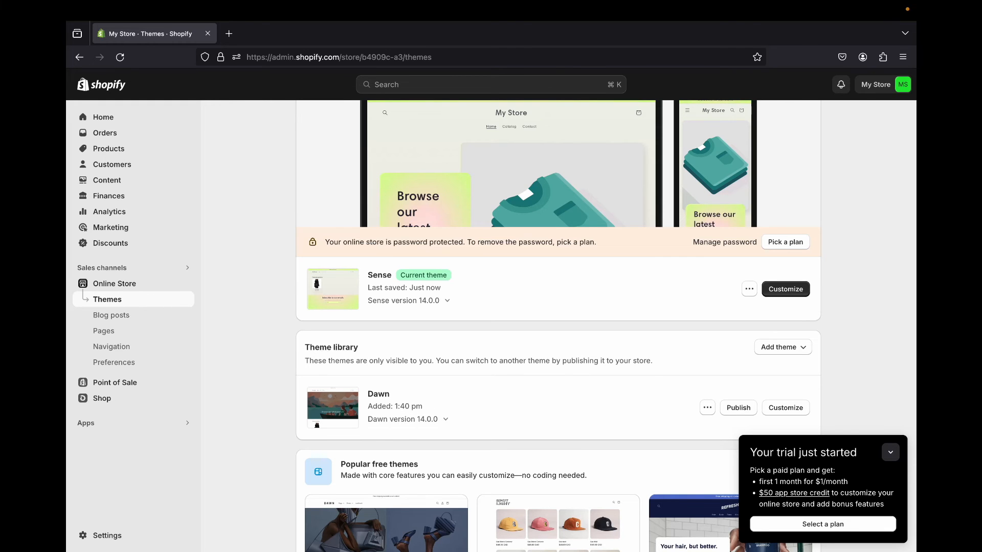
- Look through the theme library and popular free themes, and open the Policies page in the store settings
scroll(333, 403, down, 5)
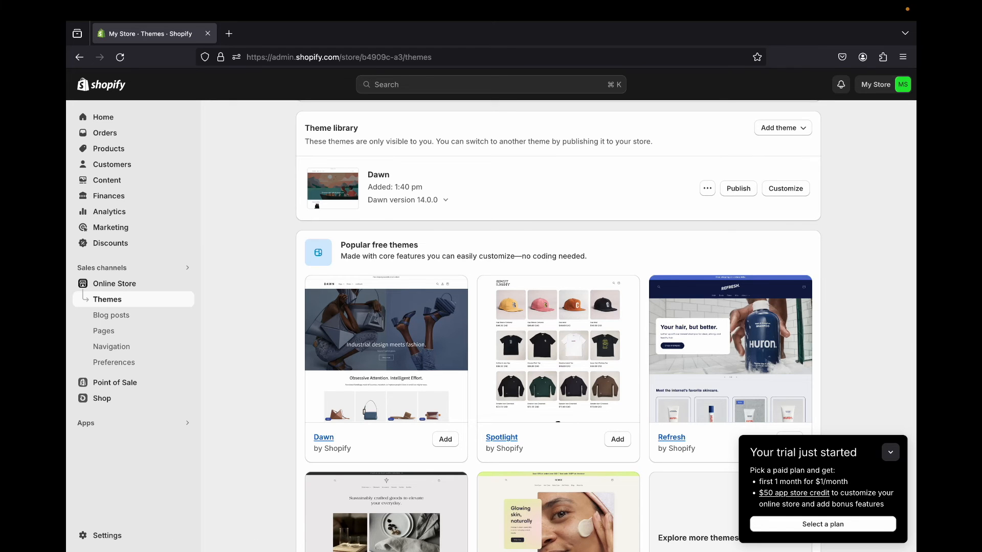
scroll(557, 328, down, 3)
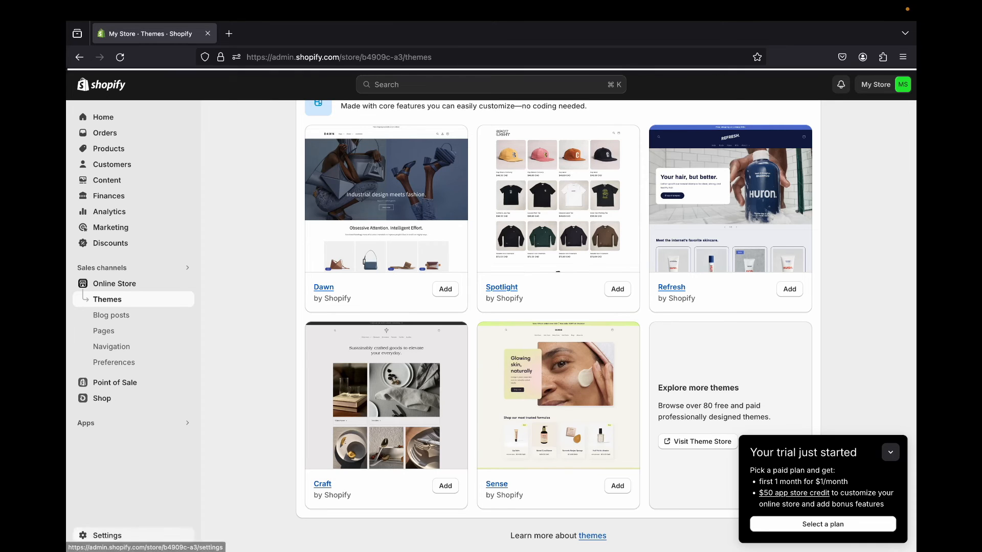
click(106, 535)
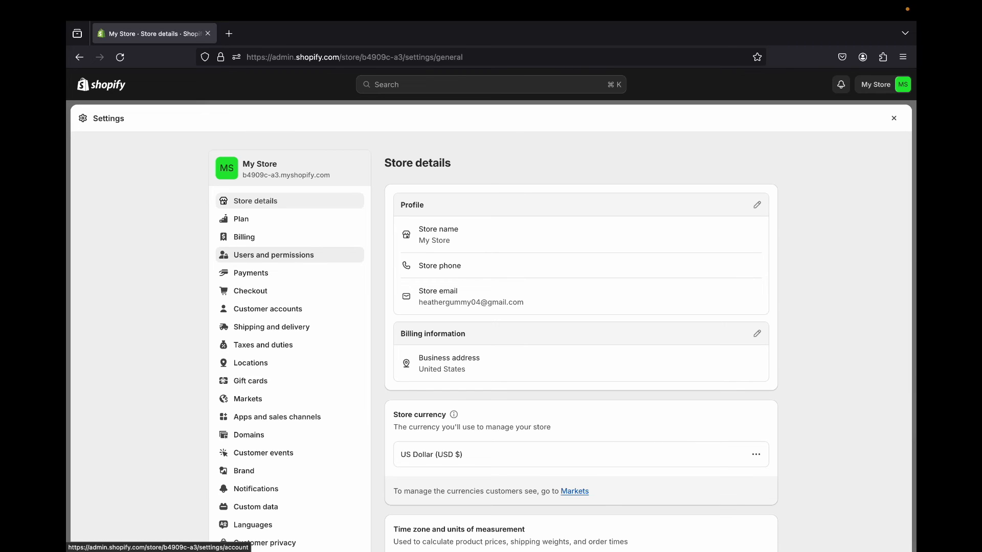
scroll(271, 254, down, 3)
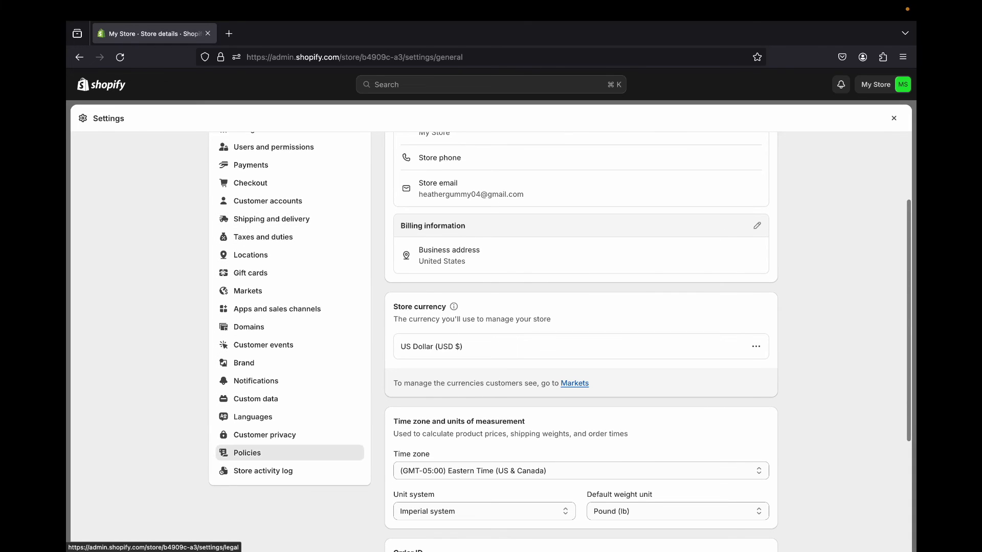
click(247, 453)
- Examine the store policies page, covering return rules, refund, privacy, terms of service, shipping and contact information
scroll(247, 453, down, 3)
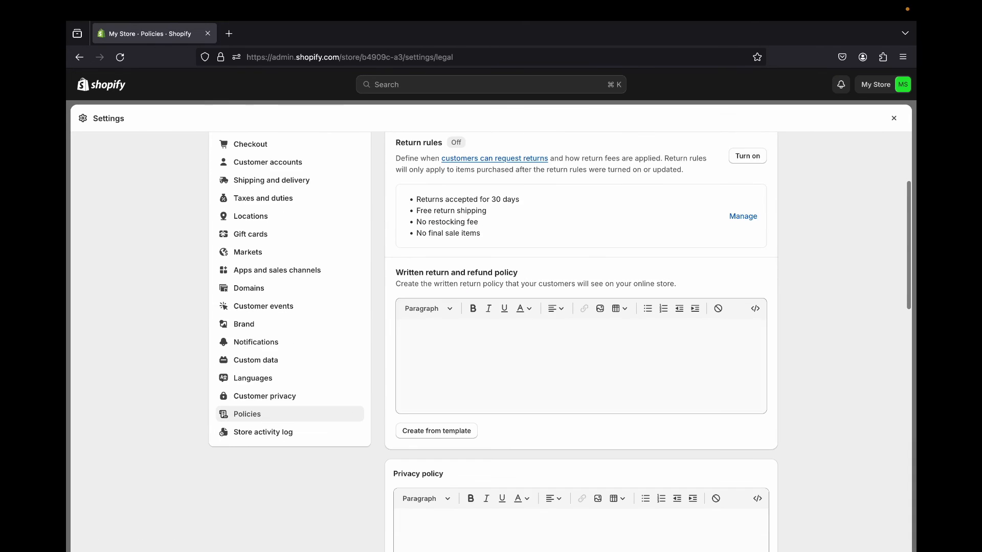
scroll(560, 342, up, 2)
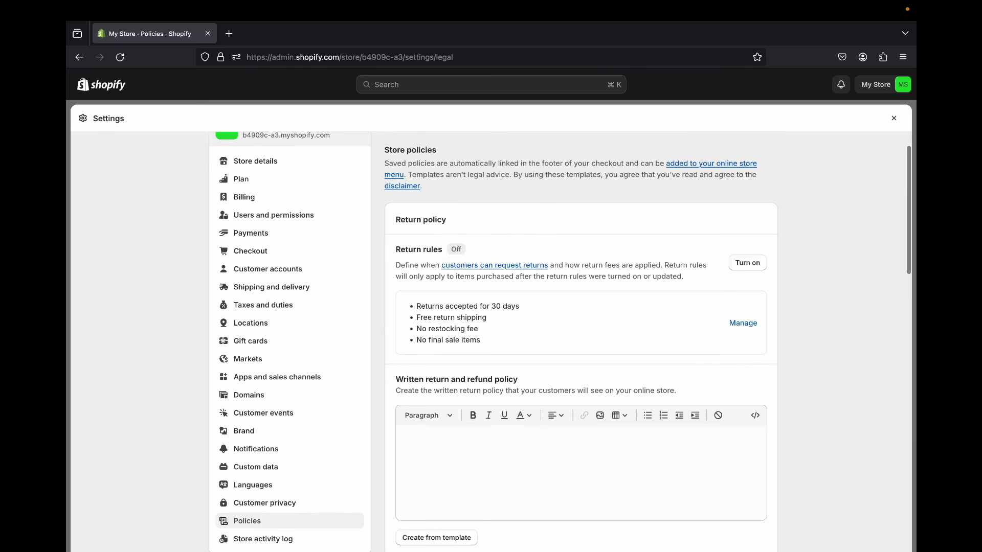
scroll(487, 348, down, 3)
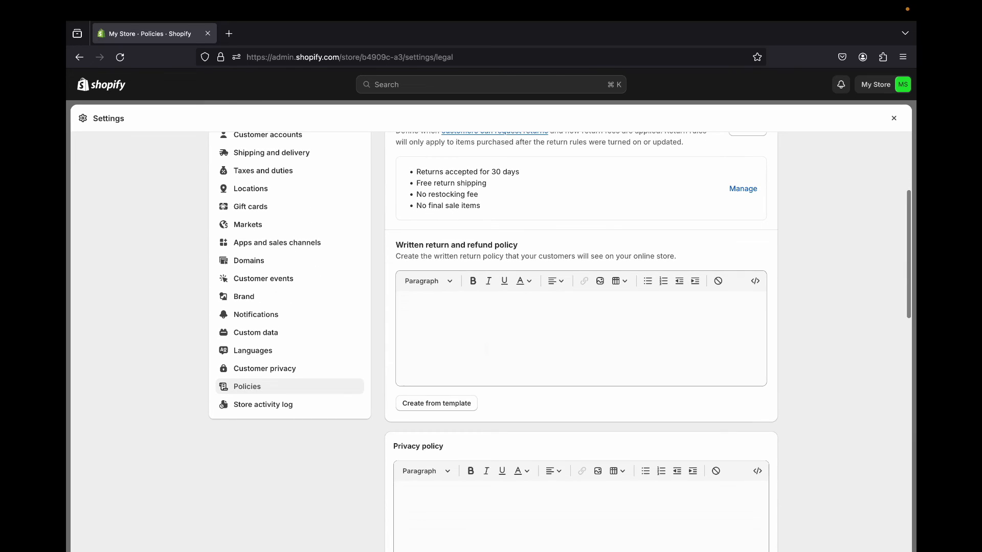
scroll(582, 327, down, 3)
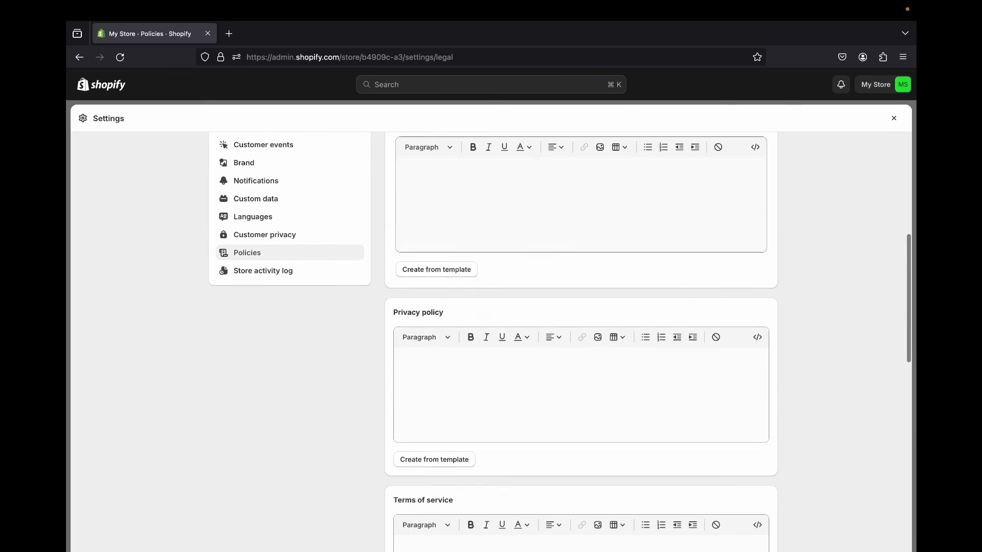
scroll(581, 327, down, 8)
scroll(581, 328, up, 2)
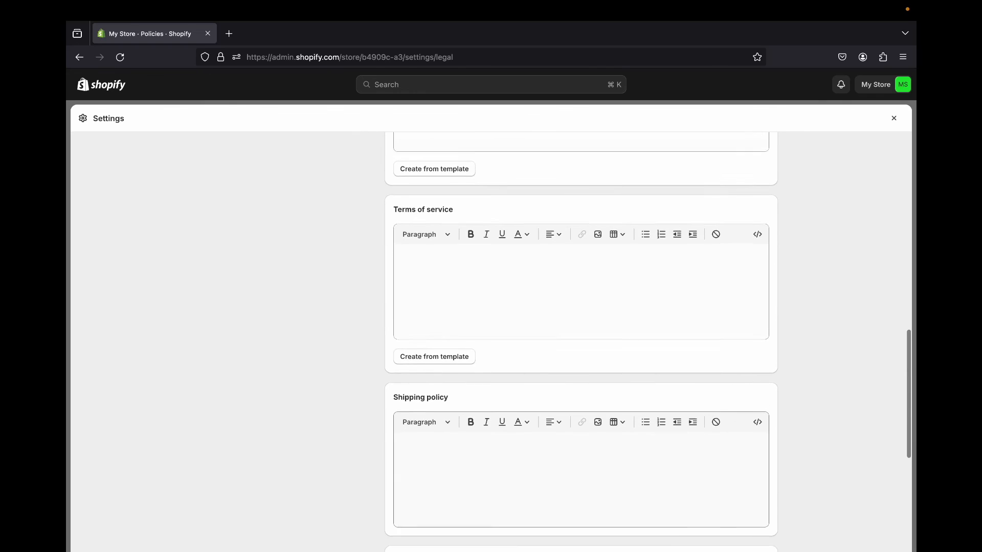
scroll(582, 343, down, 4)
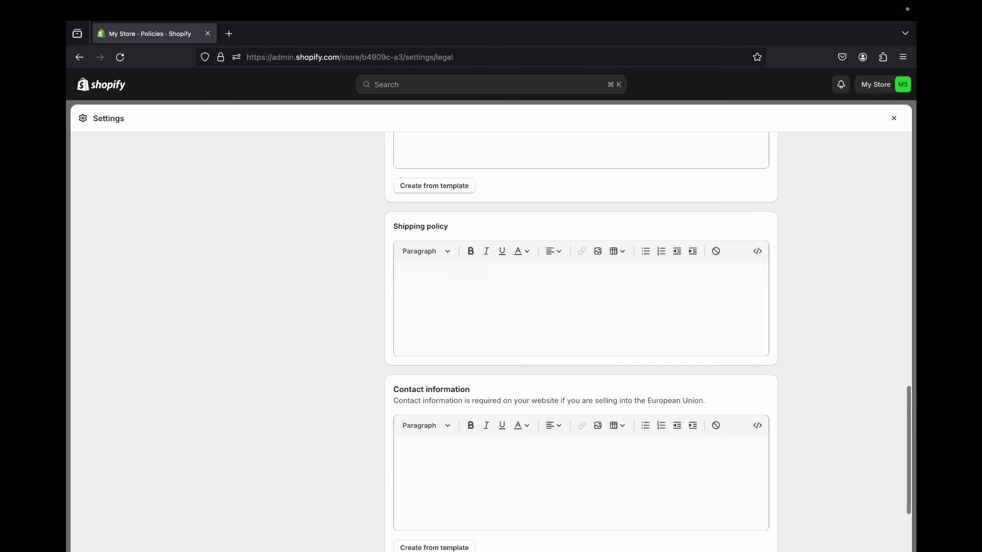
scroll(581, 342, down, 3)
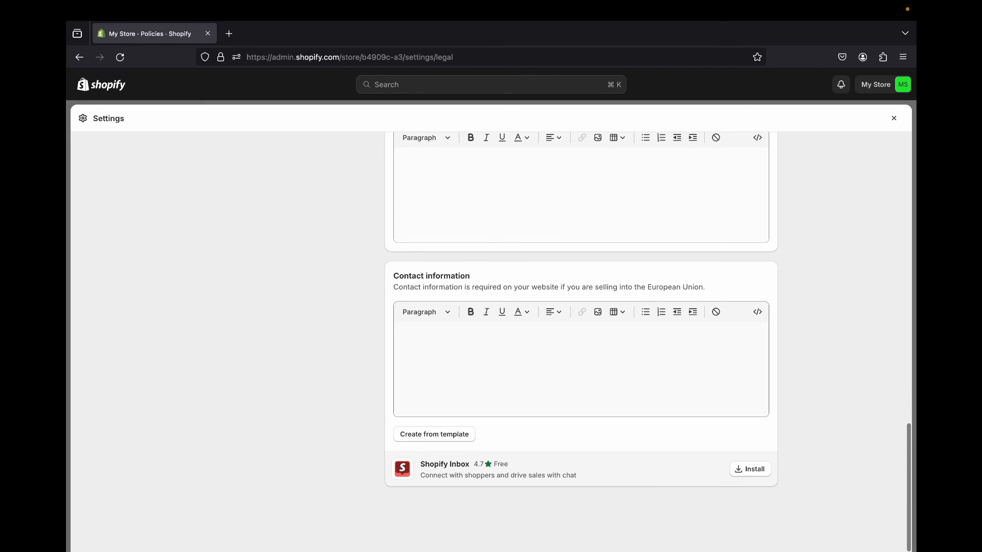
scroll(582, 343, up, 15)
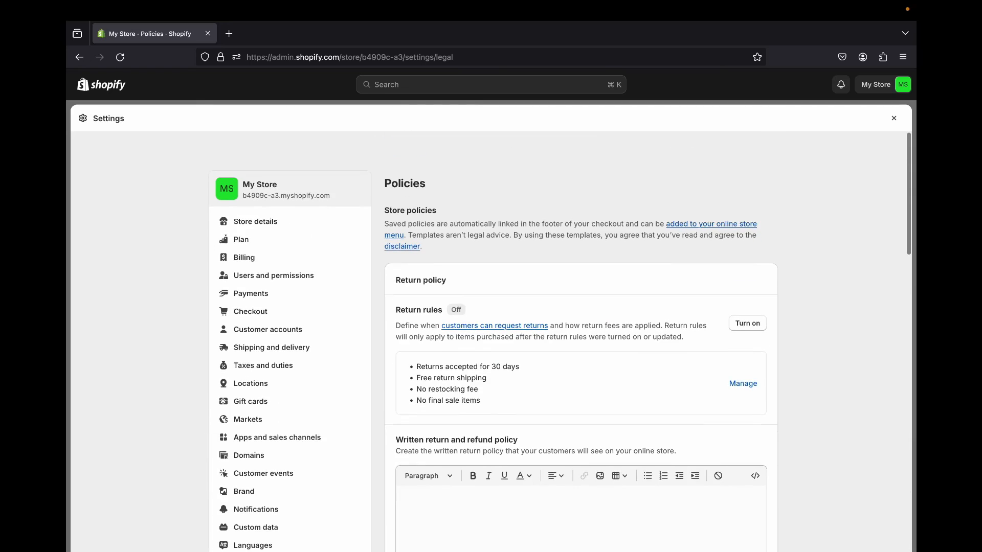
scroll(581, 343, down, 2)
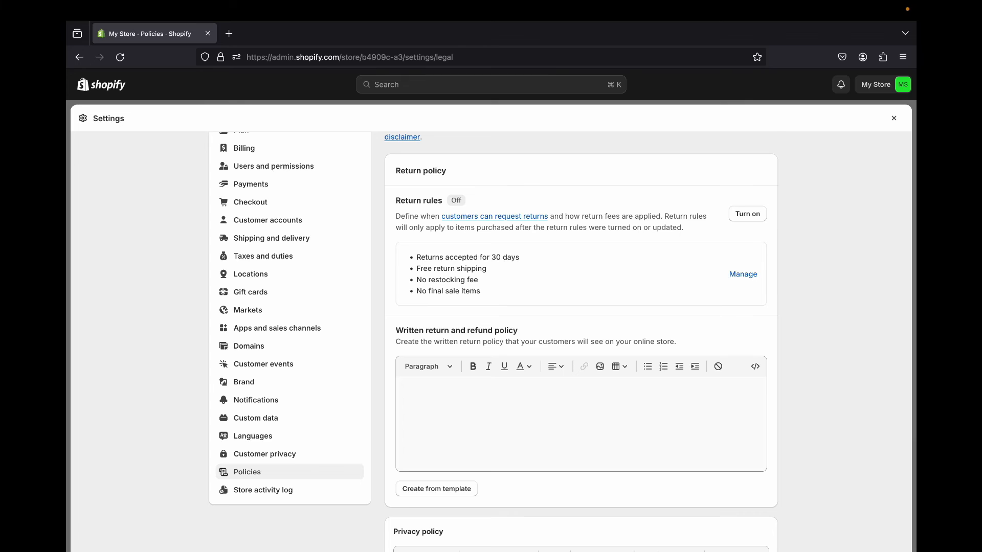
- Fill the written return and refund policy from the template and look over its text
scroll(582, 343, down, 2)
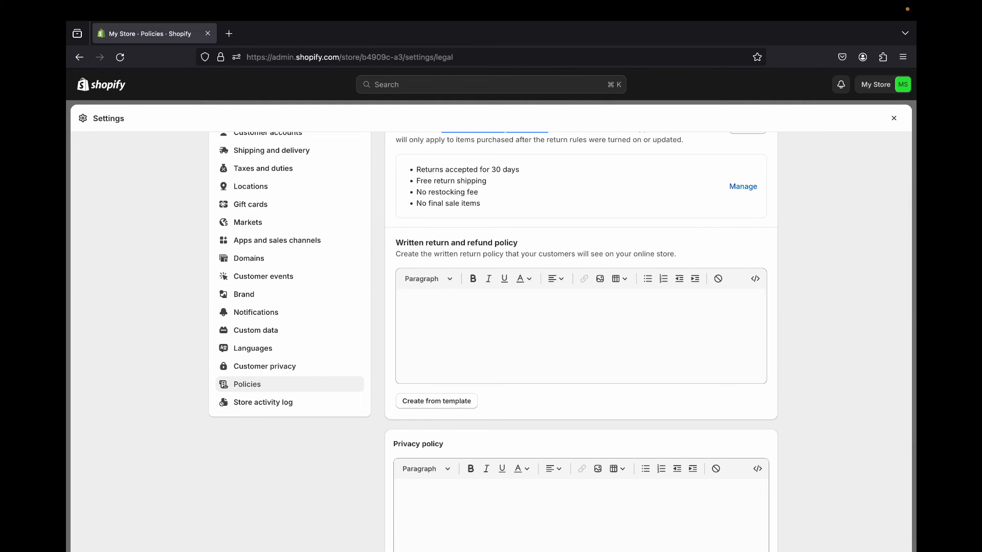
click(436, 401)
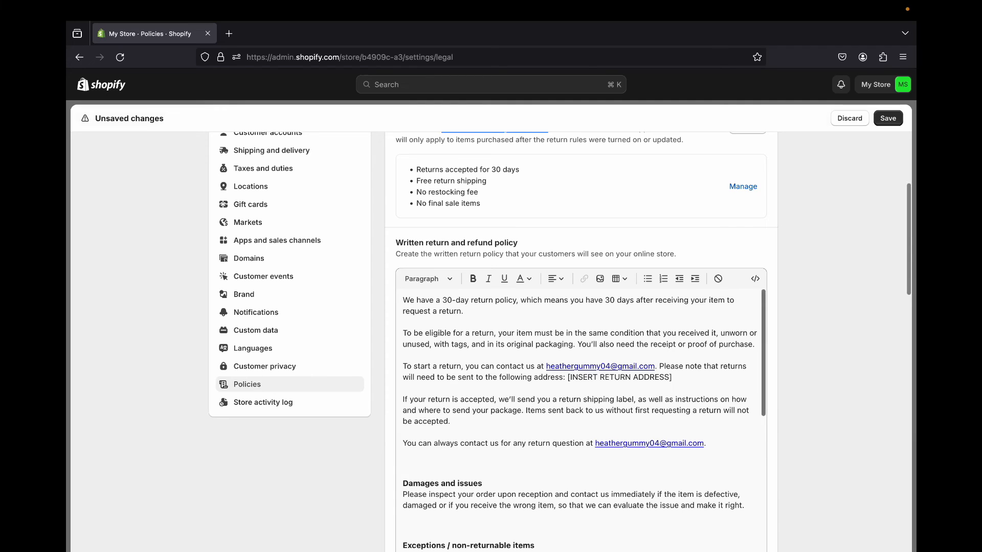
scroll(582, 409, down, 5)
scroll(437, 356, down, 10)
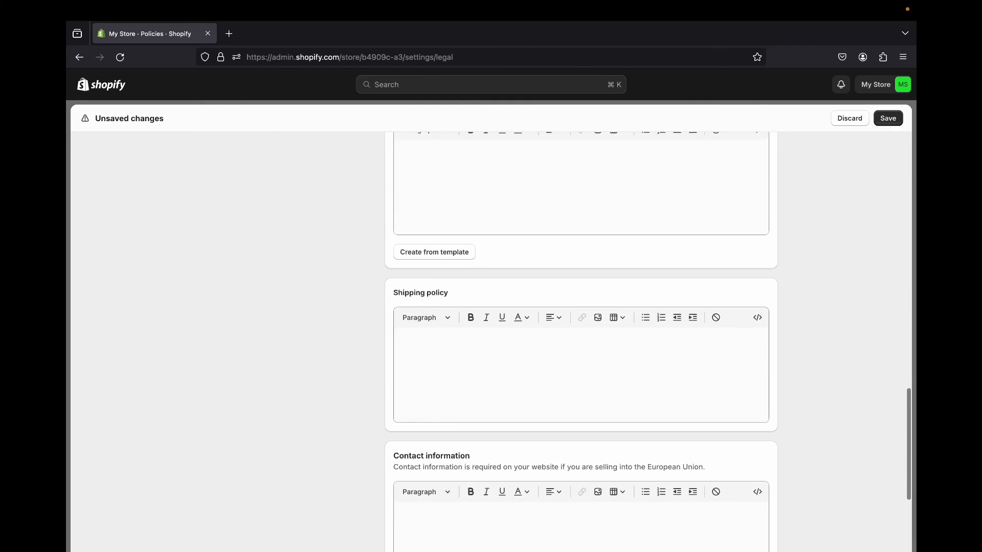
scroll(437, 357, up, 12)
scroll(438, 356, down, 5)
scroll(438, 356, up, 8)
scroll(437, 356, up, 3)
scroll(437, 357, down, 6)
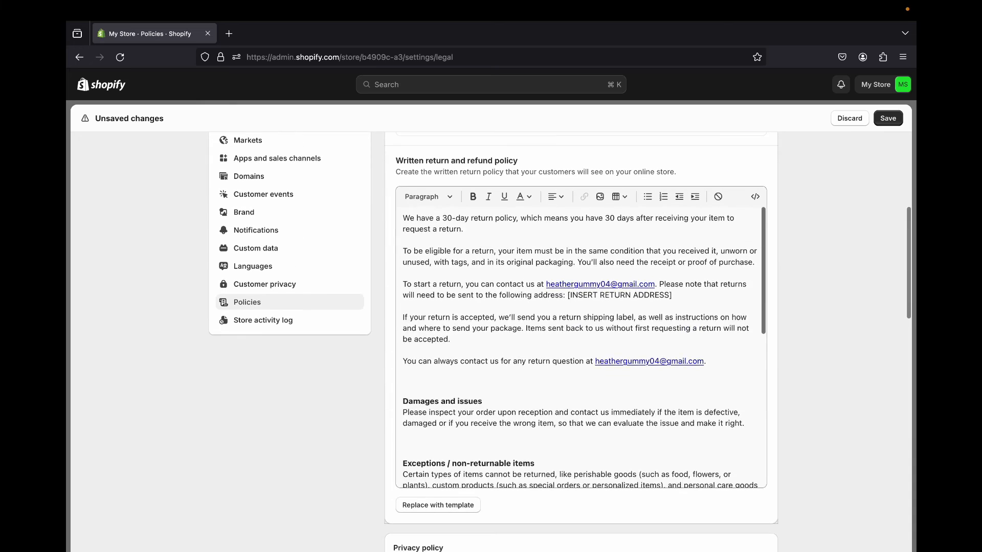
scroll(437, 356, up, 3)
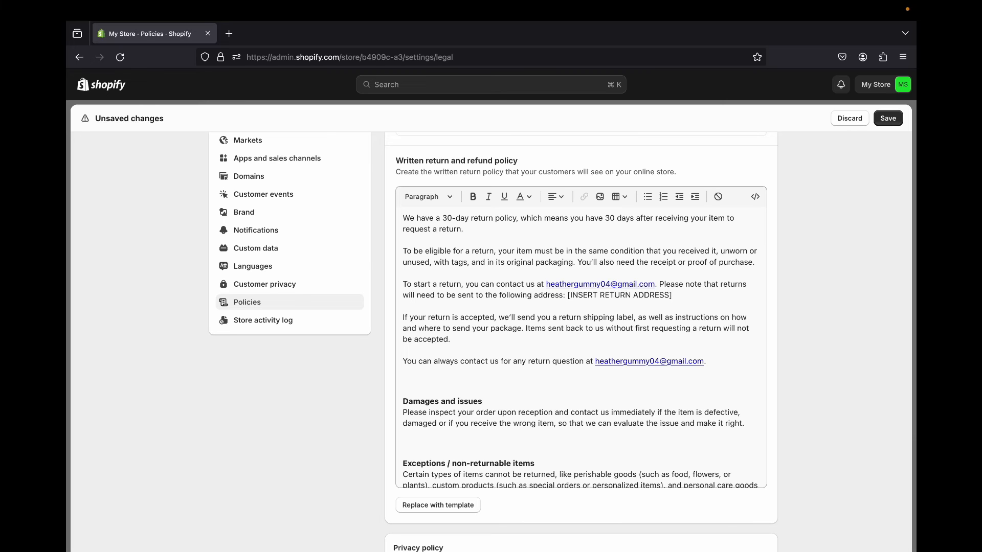
- Delete the INSERT RETURN ADDRESS placeholder from the written return and refund policy
scroll(572, 277, down, 3)
scroll(572, 276, up, 2)
click(571, 276)
drag(572, 276, 674, 277)
key(BackSpace)
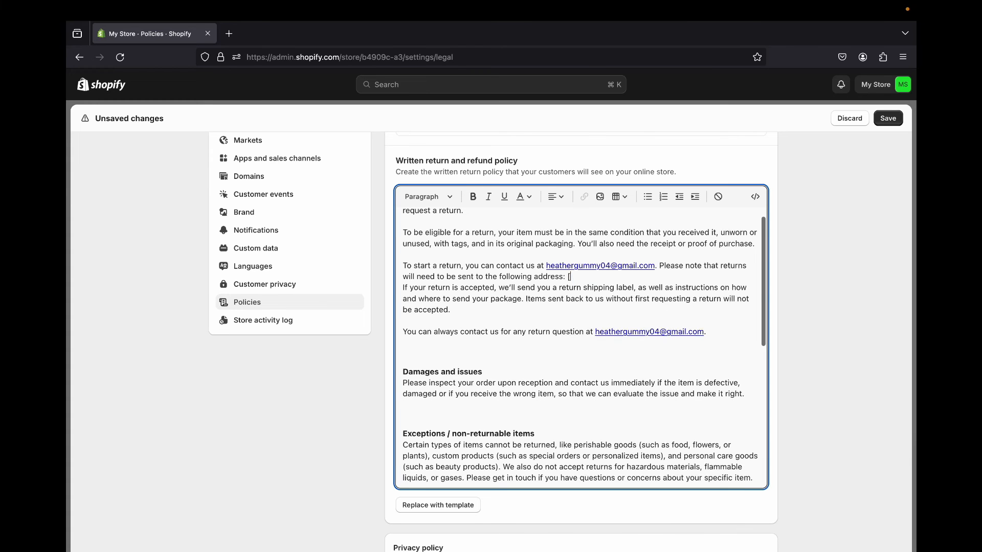
scroll(572, 276, down, 15)
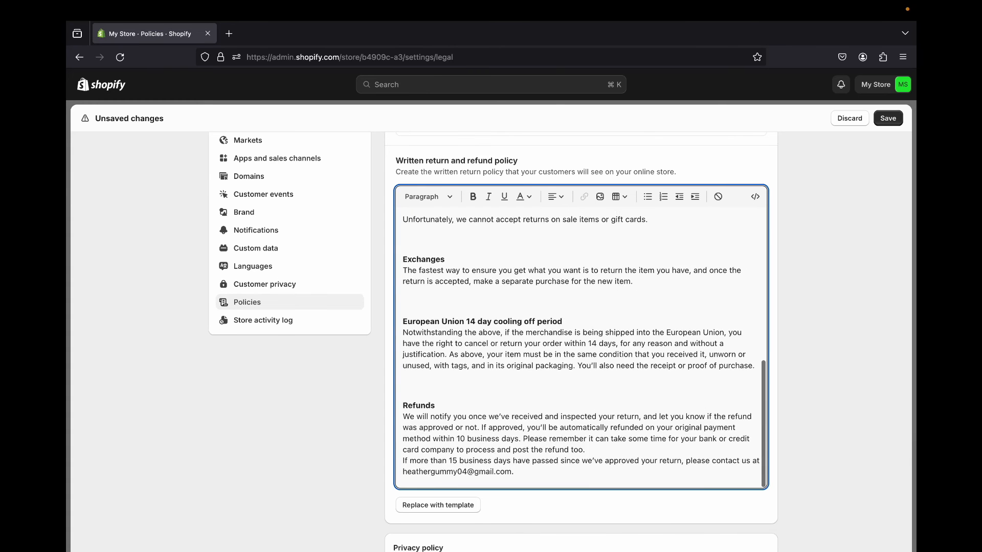
- Fill the privacy policy from the template
scroll(572, 276, down, 4)
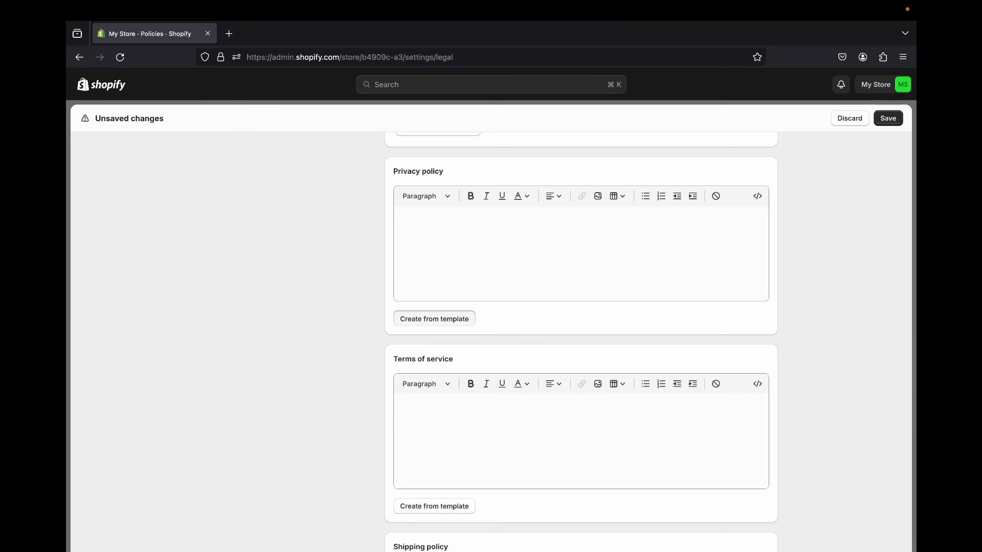
click(434, 318)
scroll(581, 318, up, 3)
scroll(581, 319, down, 2)
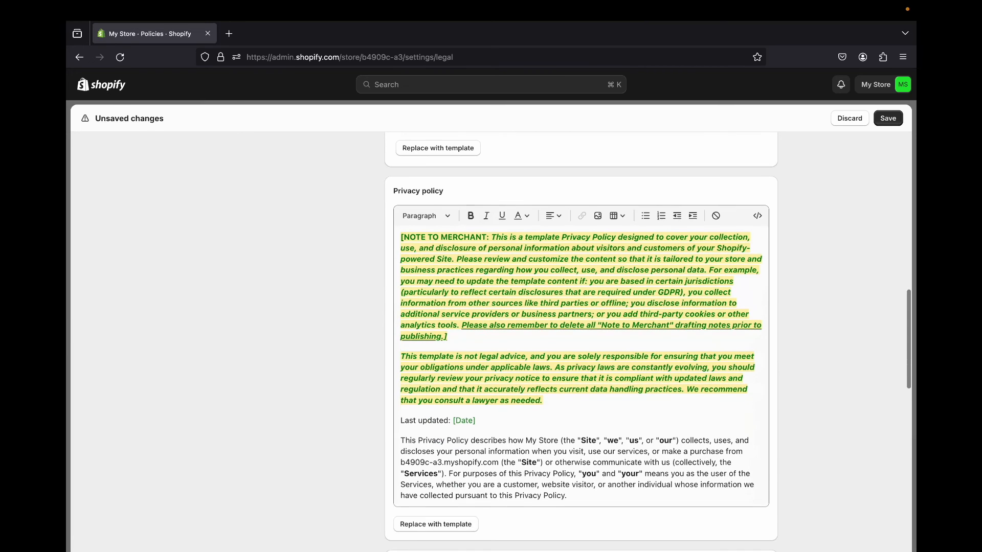
- Delete the highlighted note to merchant and the legal advice paragraph at the start of the privacy policy
drag(401, 238, 543, 401)
click(545, 400)
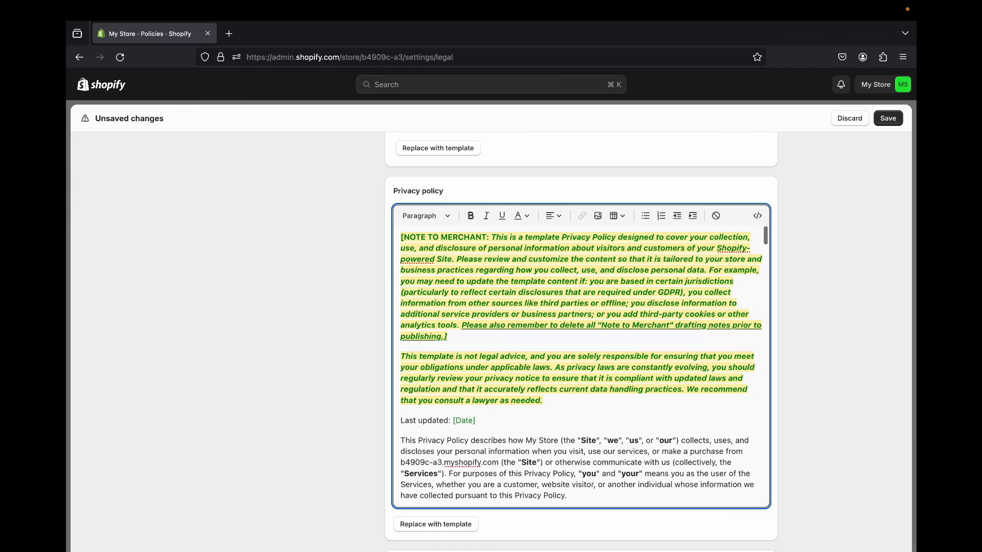
triple_click(543, 401)
key(BackSpace)
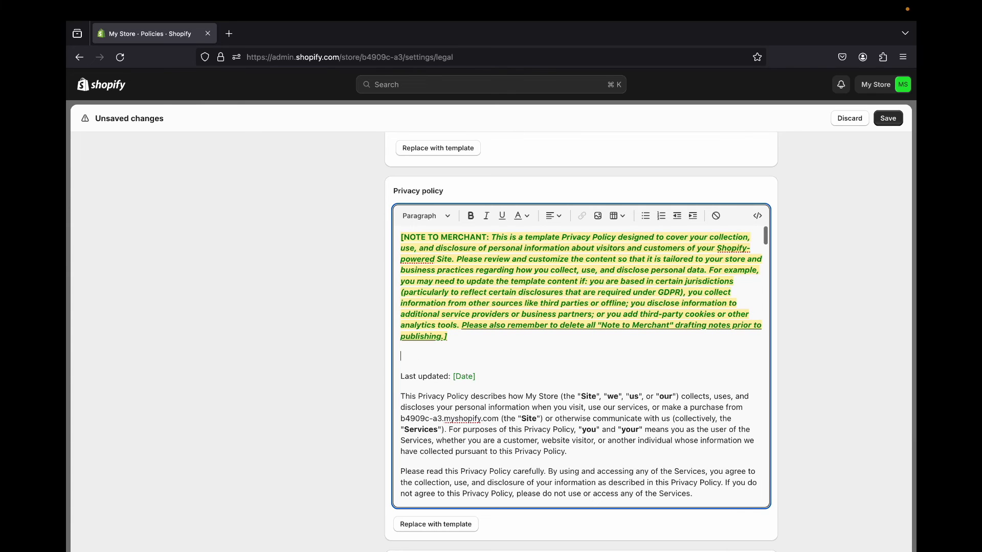
drag(449, 337, 543, 249)
key(BackSpace)
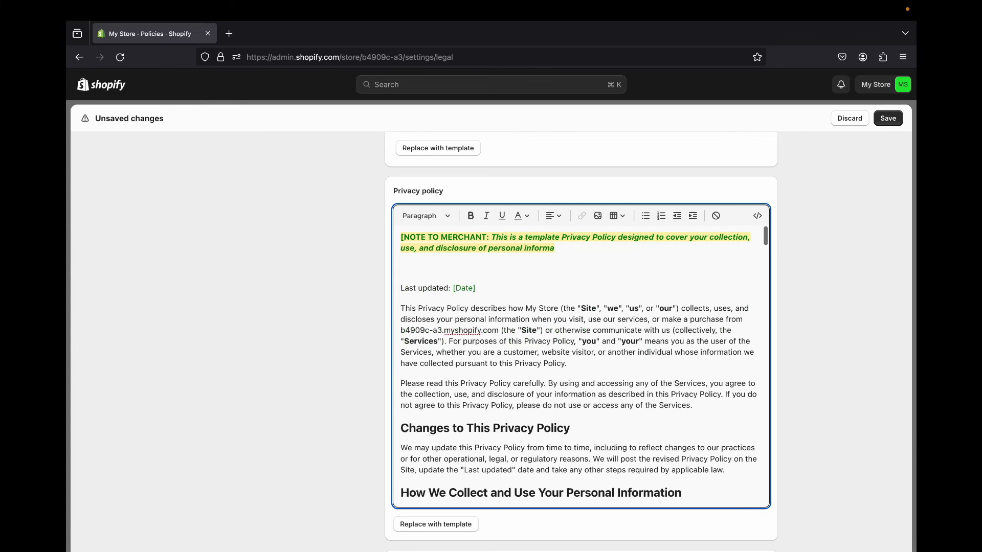
triple_click(542, 249)
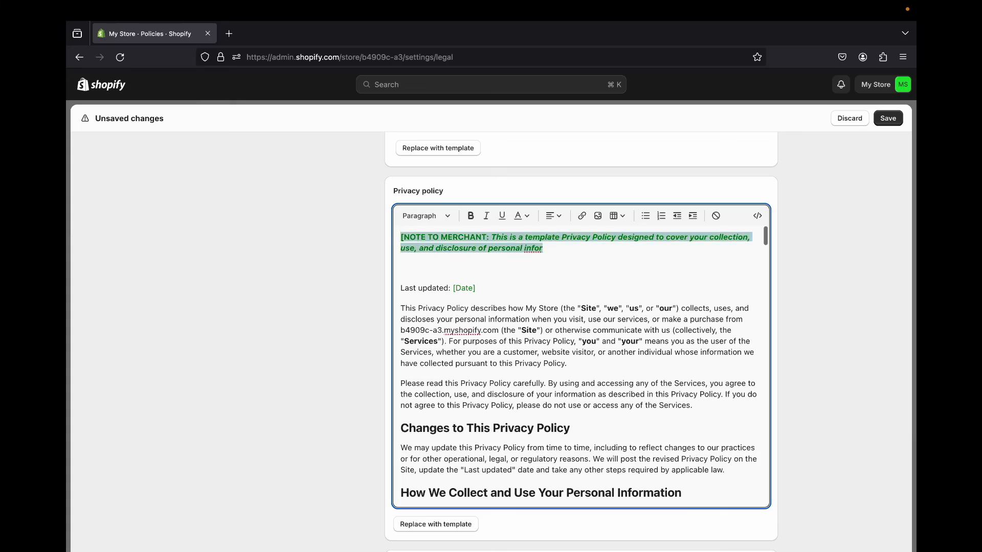
key(BackSpace)
- Look through the rest of the privacy policy and fill the terms of service from the template
scroll(586, 310, down, 3)
scroll(581, 366, down, 15)
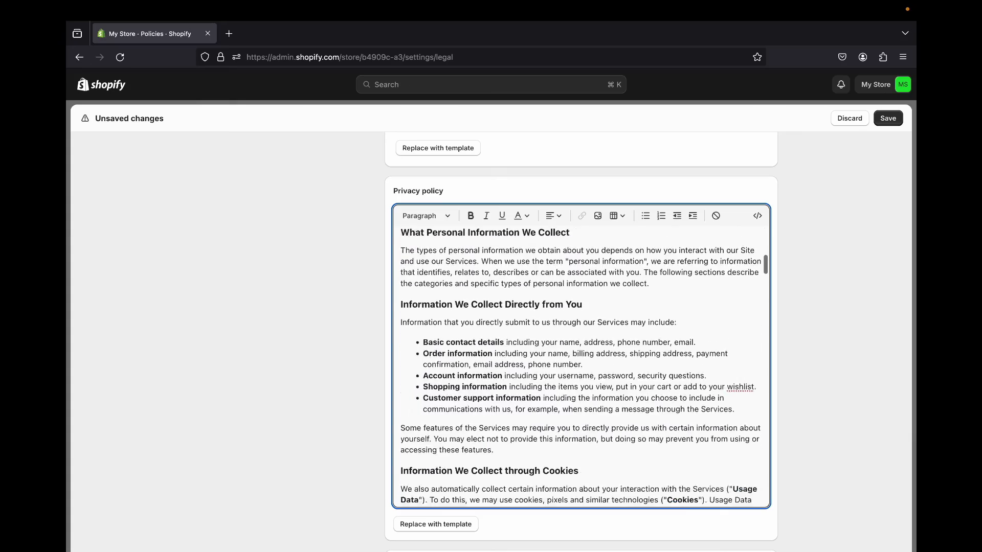
scroll(581, 367, down, 20)
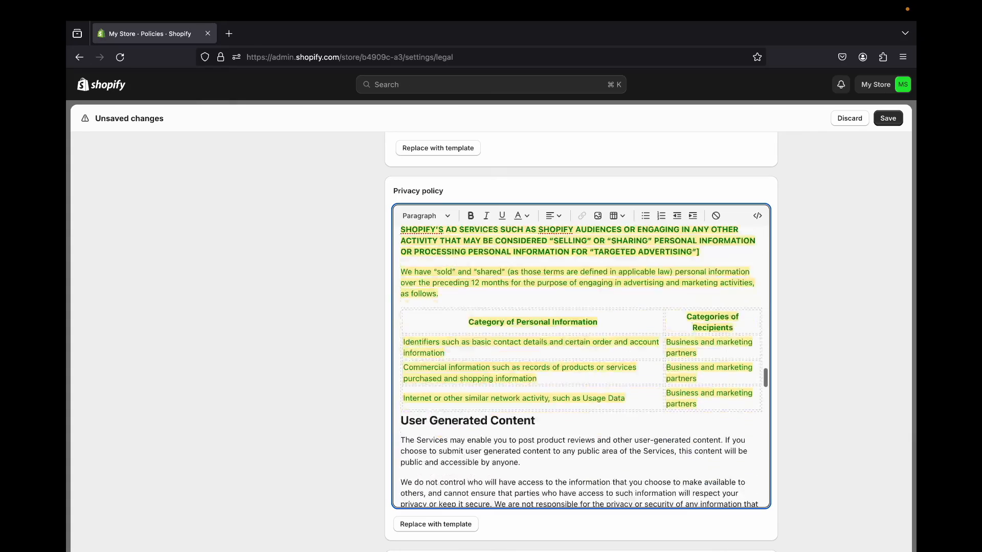
scroll(719, 294, down, 10)
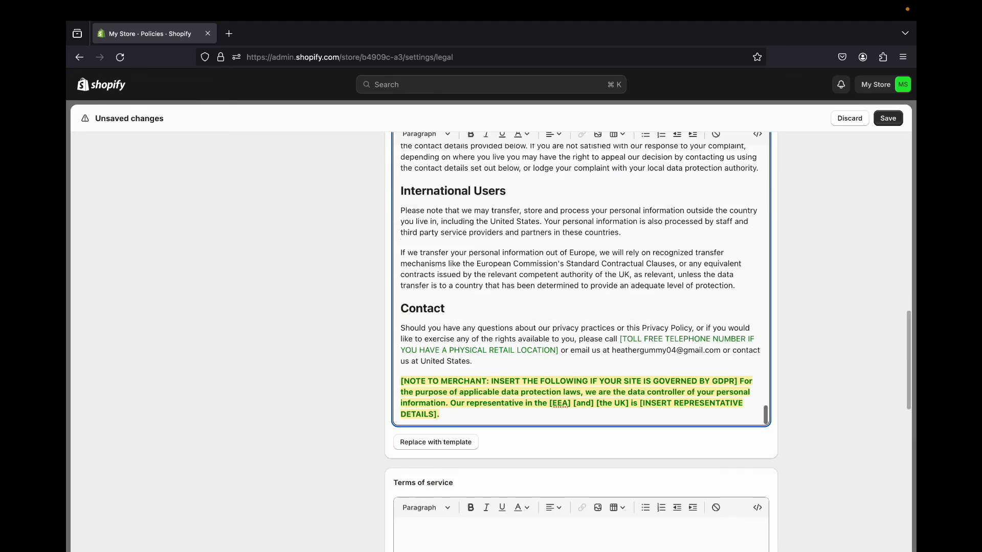
scroll(719, 294, up, 3)
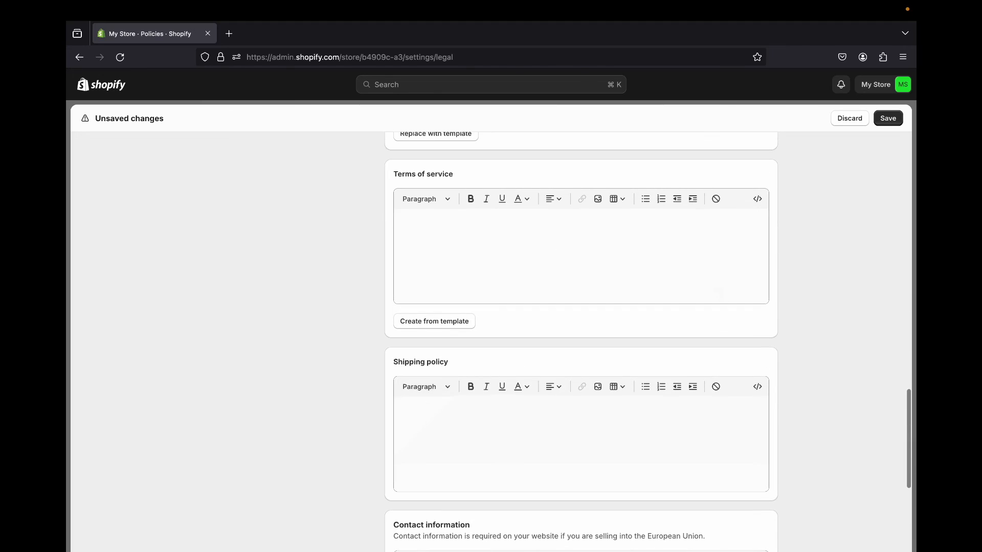
click(434, 322)
scroll(581, 348, down, 10)
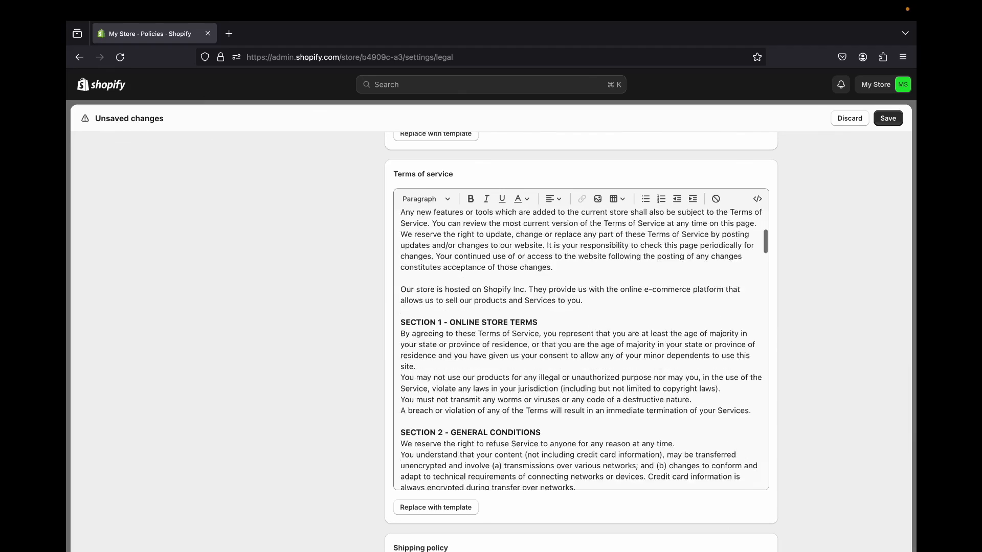
scroll(581, 337, down, 8)
scroll(582, 338, up, 3)
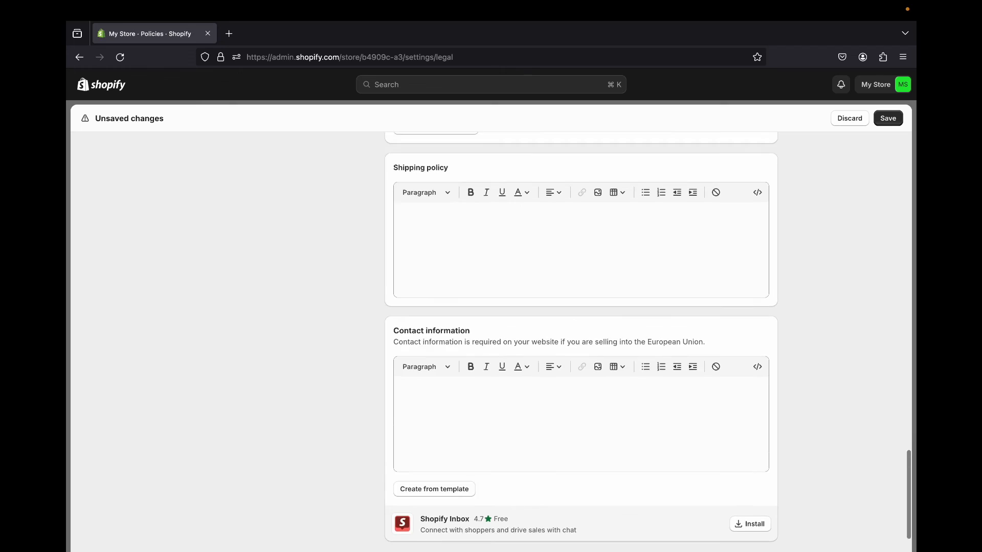
- Copy the Section 5 - Products or Services passage from the terms of service into the shipping policy
click(401, 288)
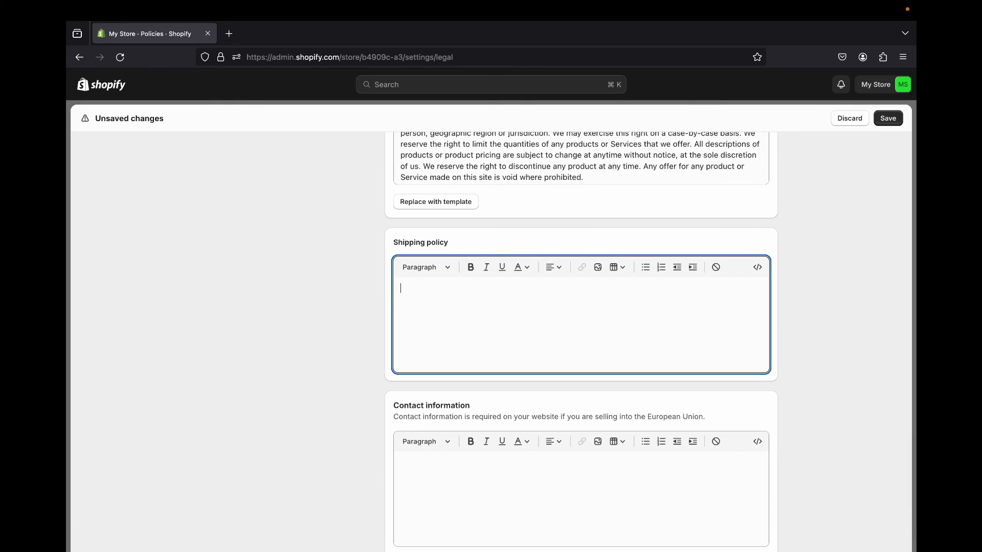
scroll(581, 327, up, 3)
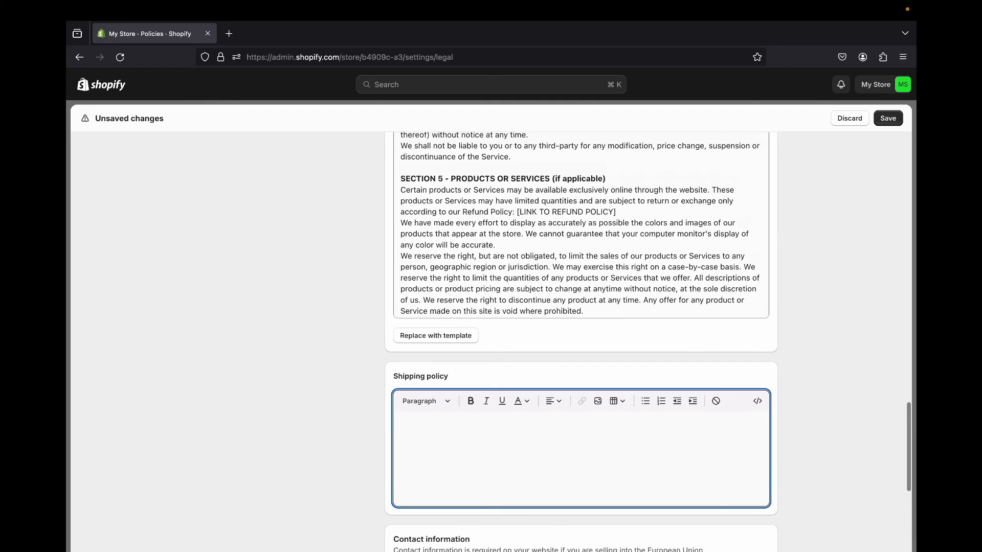
drag(405, 179, 763, 313)
scroll(634, 245, up, 10)
right_click(634, 244)
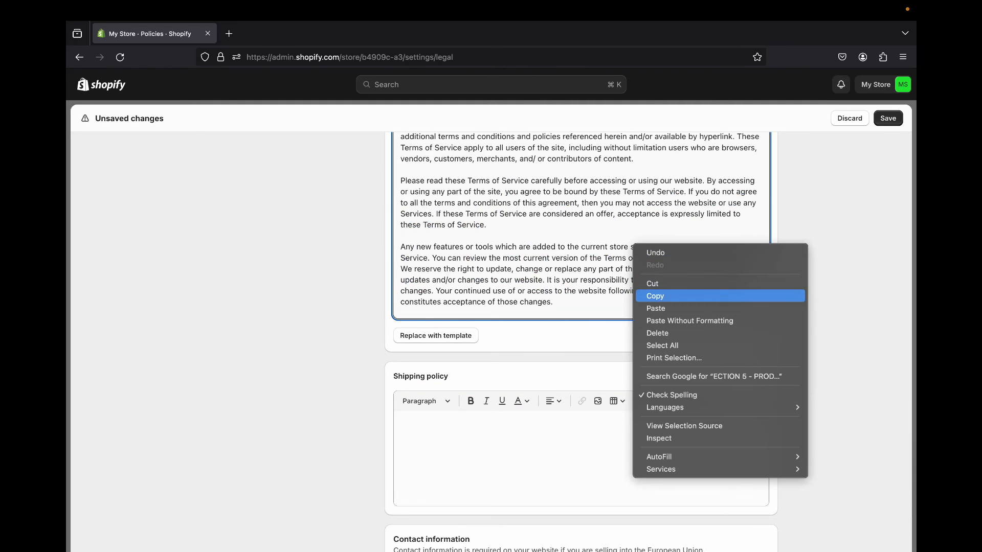
click(655, 296)
click(426, 450)
right_click(426, 450)
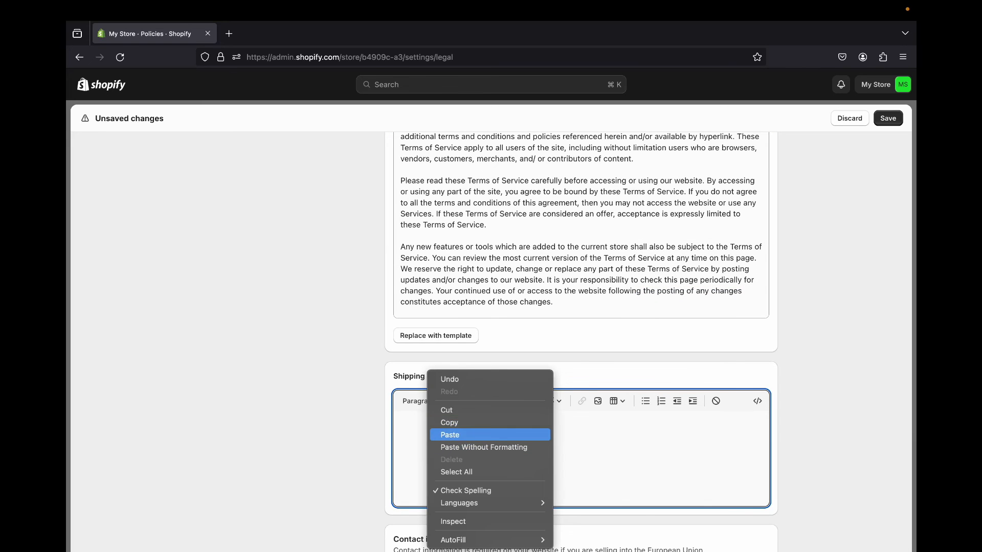
click(451, 435)
scroll(581, 342, down, 5)
scroll(581, 341, up, 3)
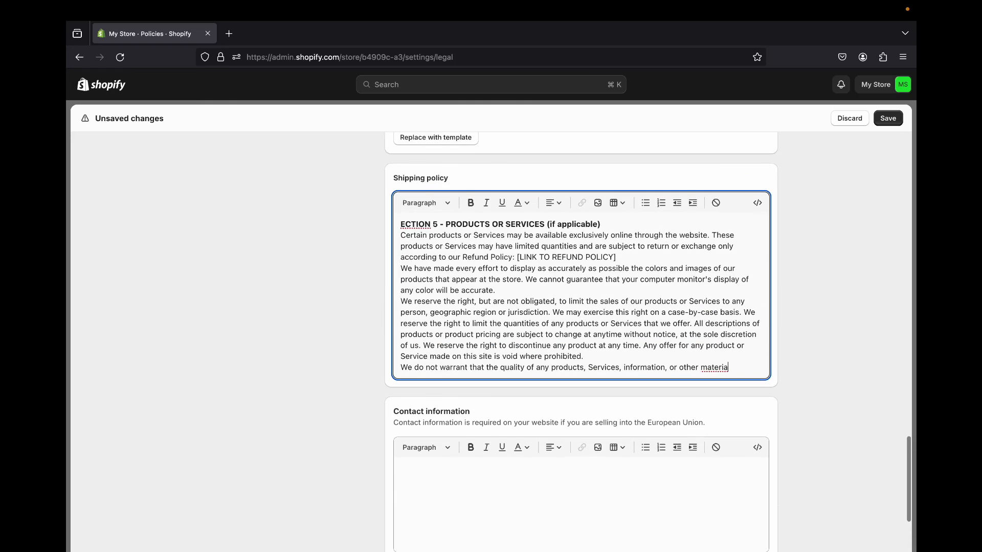
- Fill the contact information from the template and delete its VAT number and Trade number lines
scroll(582, 342, down, 3)
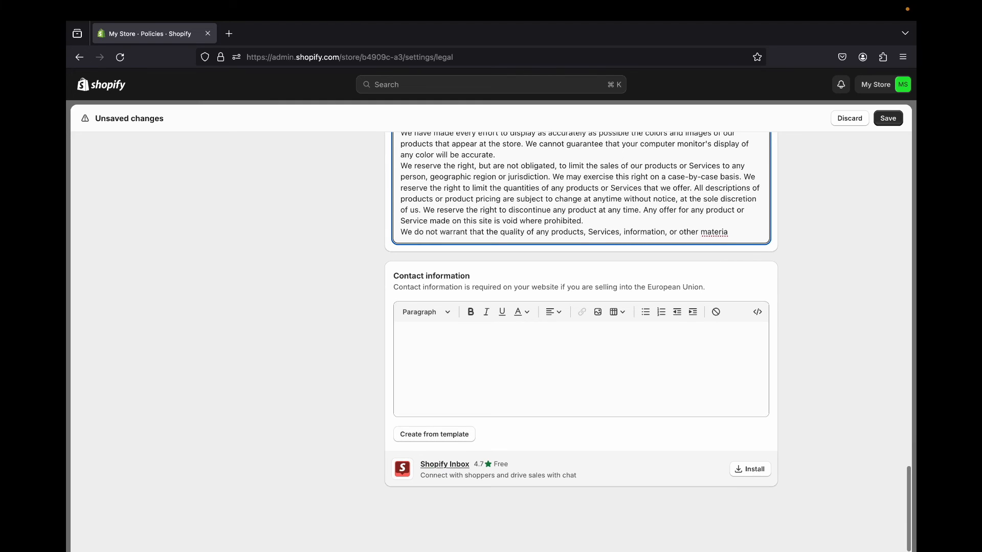
click(435, 434)
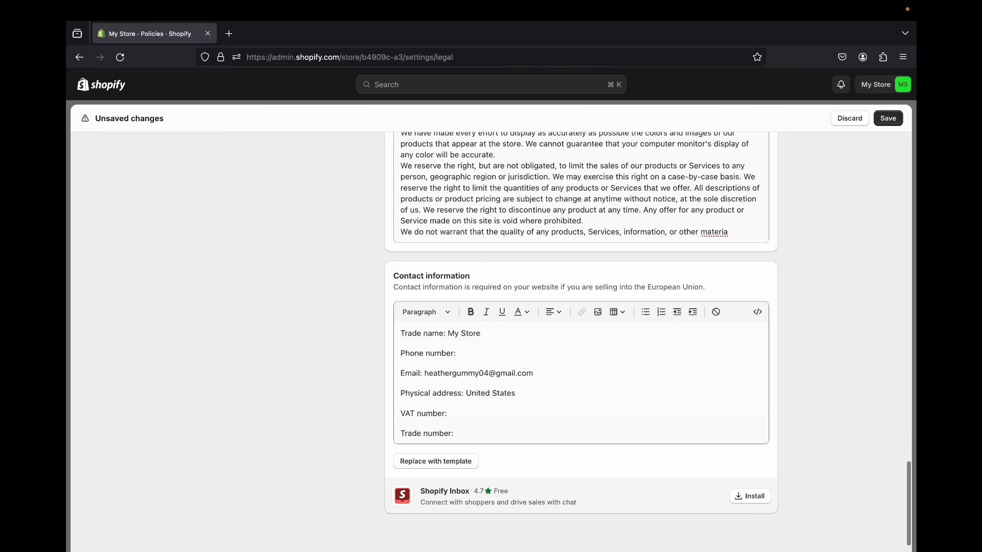
scroll(581, 341, down, 1)
drag(400, 387, 456, 407)
click(455, 408)
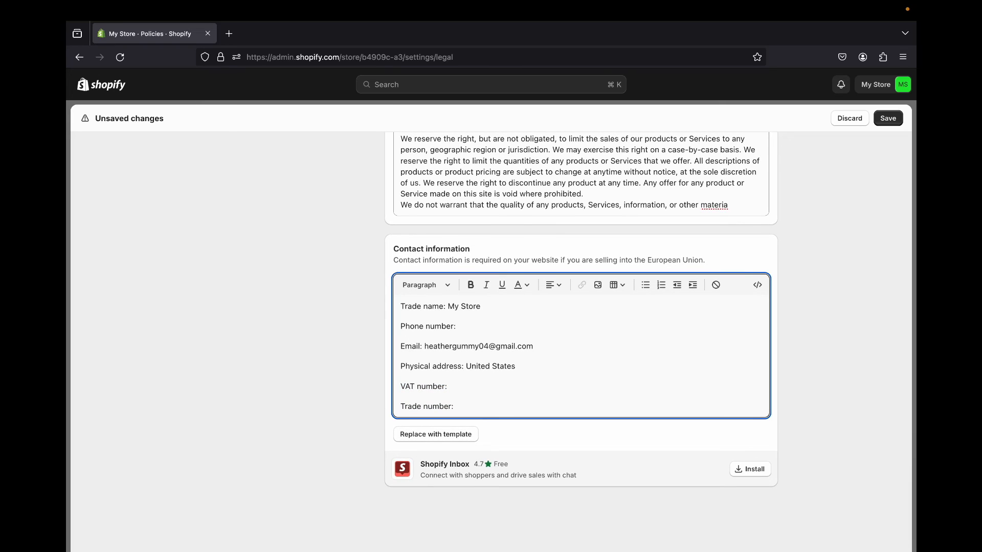
key(shift+Home)
key(shift+Left)
key(shift+Left)
key(shift+Left)
key(shift+Left)
key(shift+Left)
key(shift+Left)
key(shift+Left)
key(shift+Left)
key(shift+Left)
key(shift+Left)
key(shift+Left)
key(shift+Left)
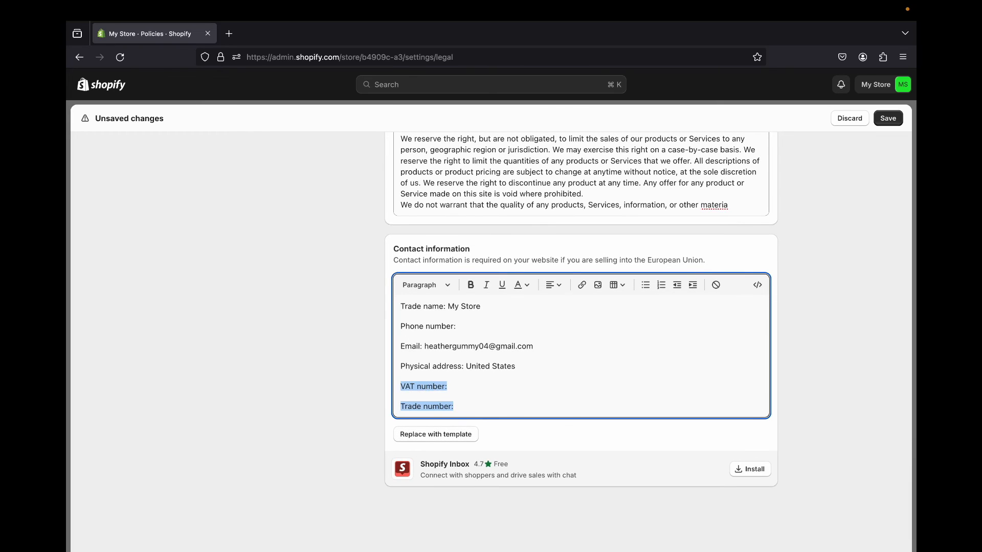
key(BackSpace)
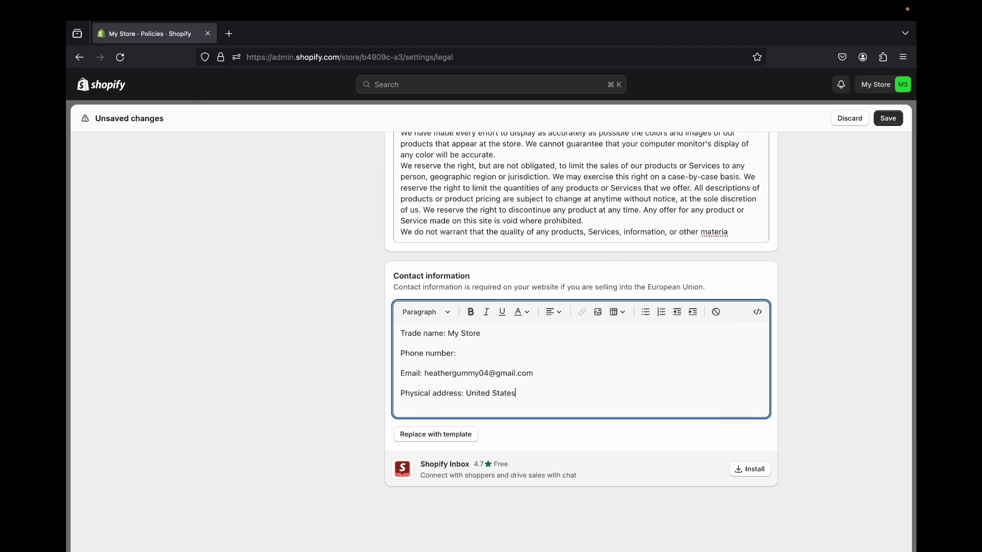
- Save the store policies and close the settings
scroll(581, 338, up, 20)
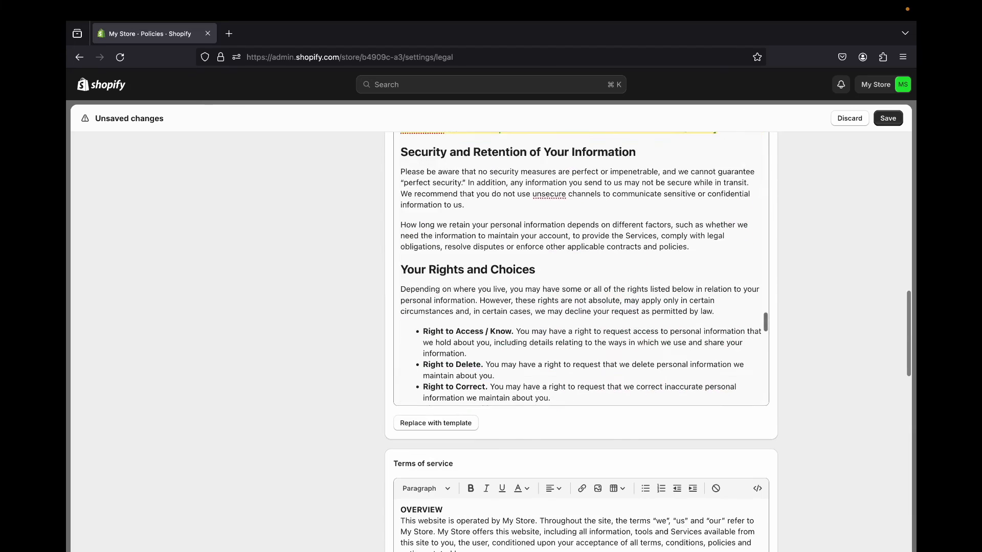
click(889, 120)
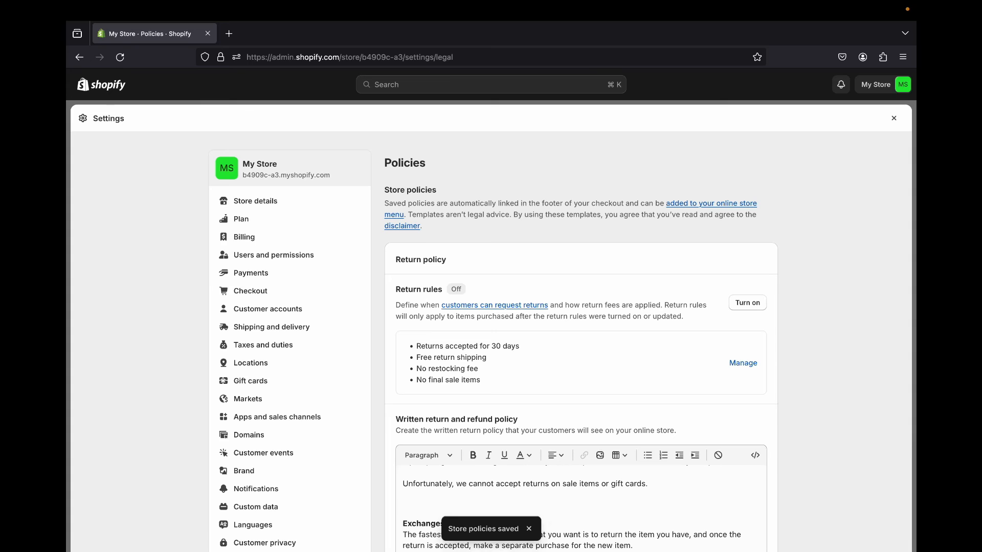
click(894, 119)
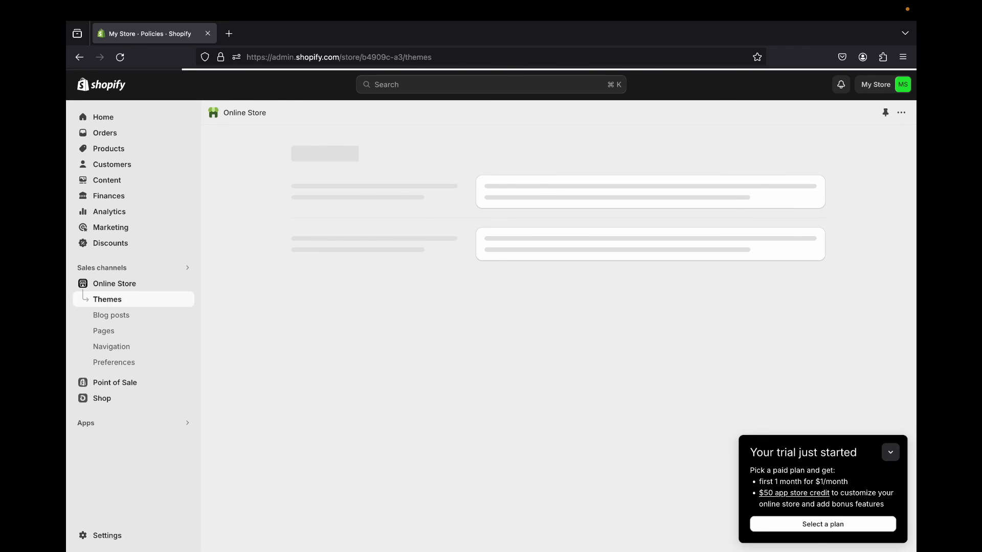
- Open the Footer menu from the online store's navigation settings
scroll(559, 327, down, 5)
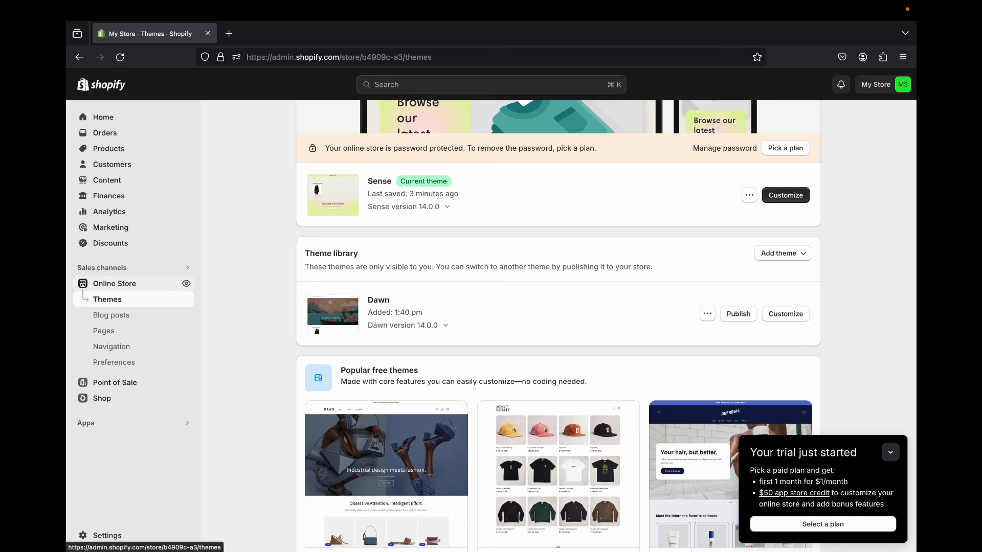
click(104, 331)
click(114, 348)
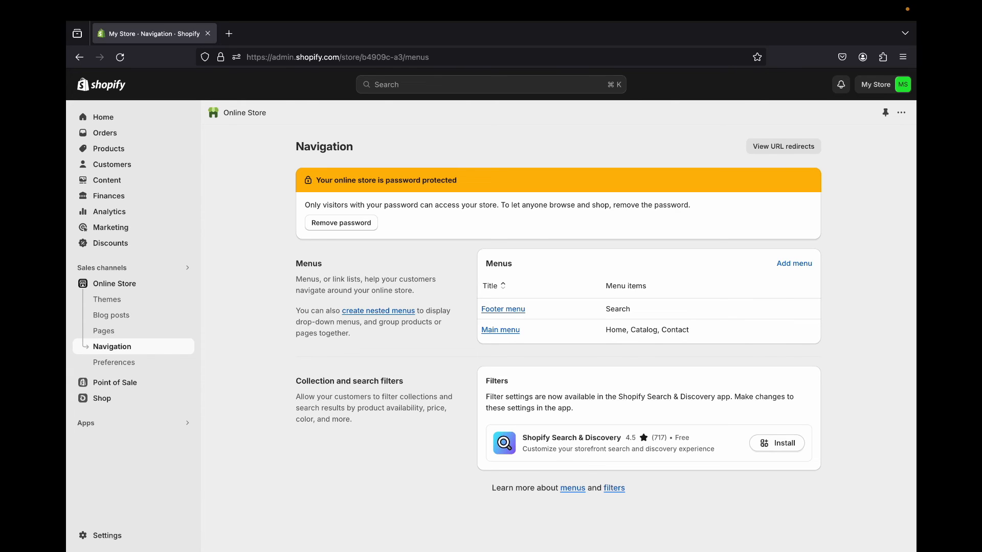
click(503, 309)
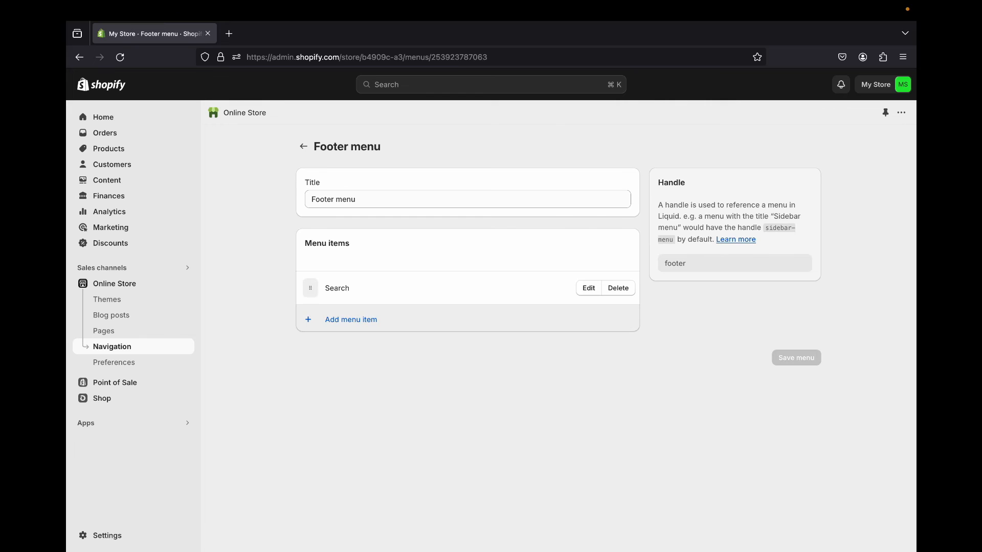
- Start a new Footer menu item named Shipping Policies and link it to the store's Shipping Policy
click(503, 310)
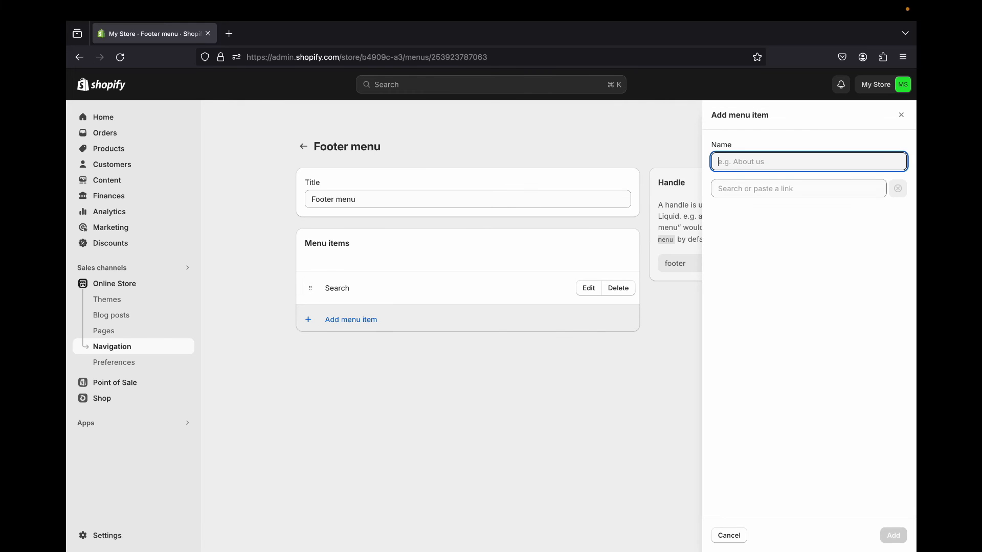
text(Shipping Policies)
click(799, 189)
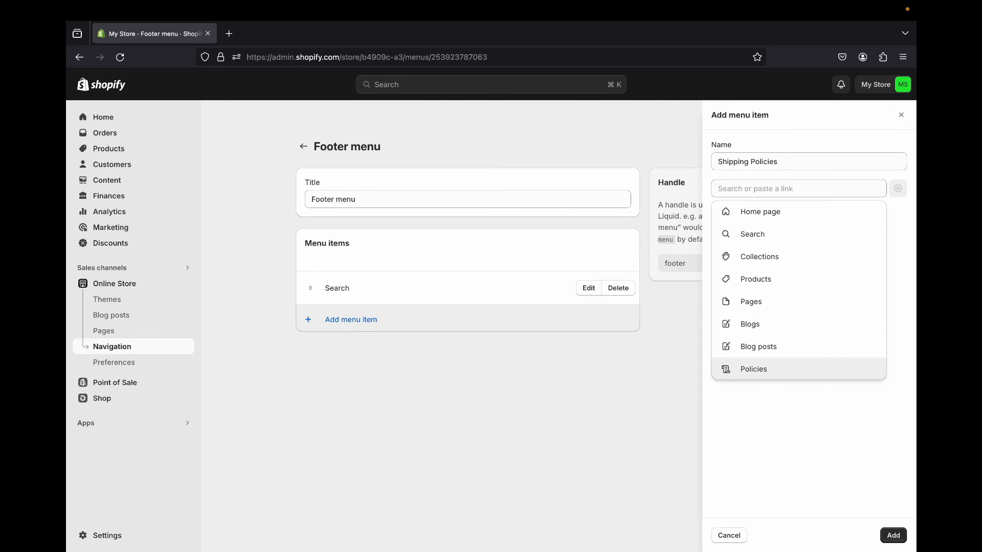
click(754, 368)
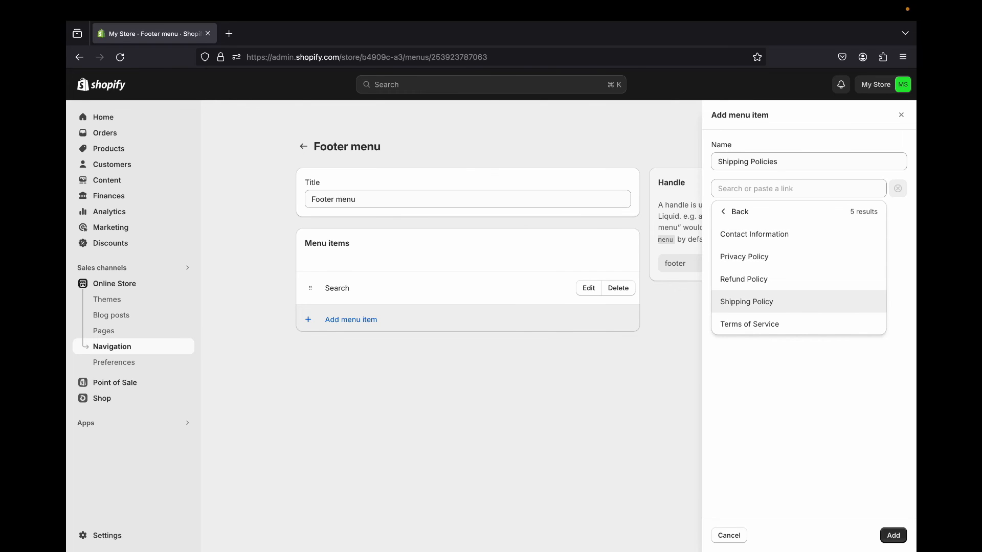
click(745, 308)
- Change the new menu item's name to Shipping Policy and add it to the footer menu
click(798, 162)
key(BackSpace)
key(BackSpace)
text(y)
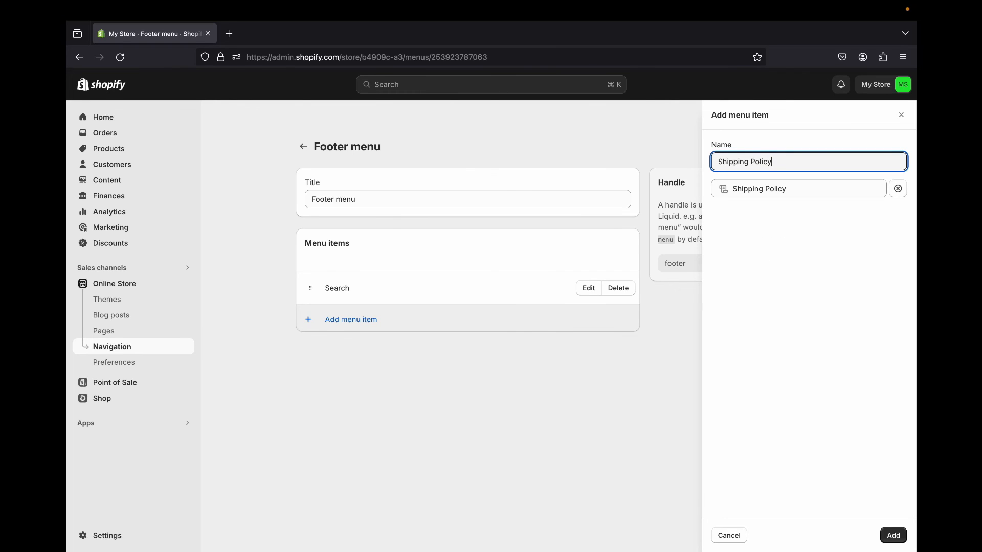
key(Return)
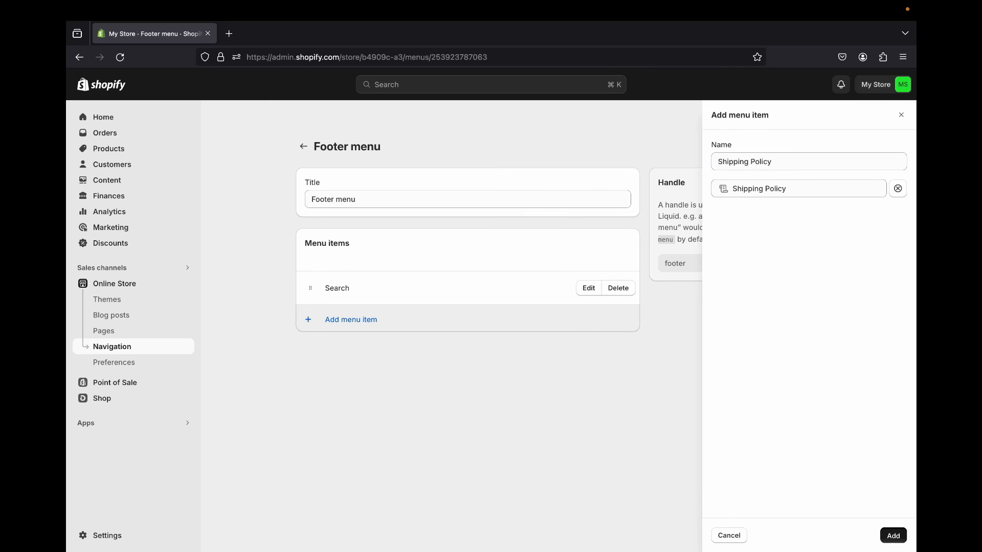
- Start another footer menu item and name it Refund Policy
click(351, 353)
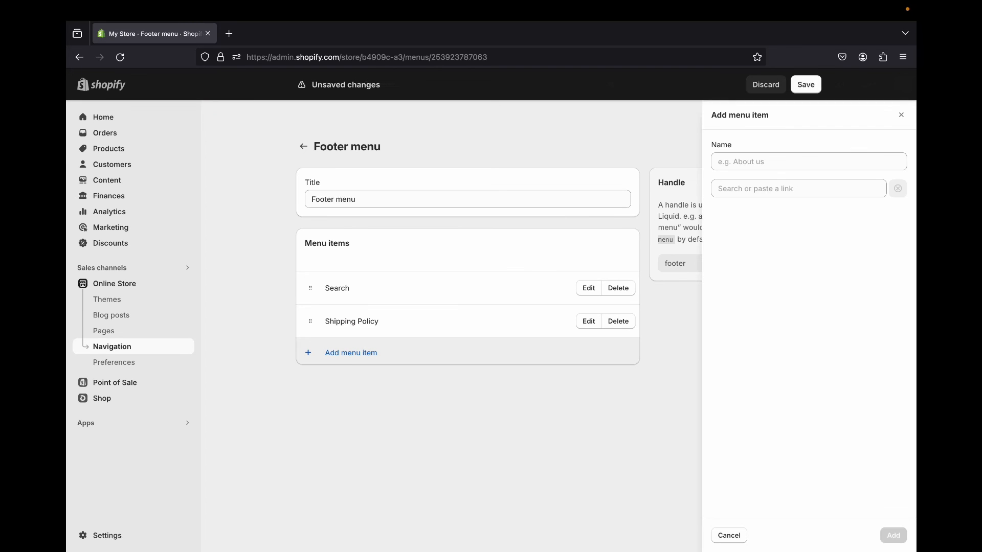
text(refund)
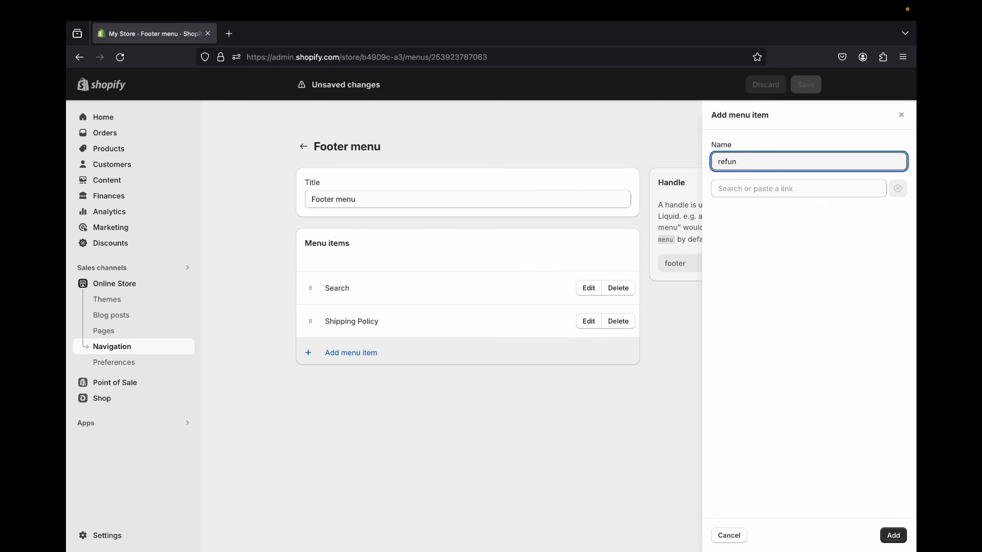
key(BackSpace)
key(BackSpace)
key(BackSpace)
key(BackSpace)
key(BackSpace)
key(BackSpace)
text(r)
key(BackSpace)
text(r)
key(BackSpace)
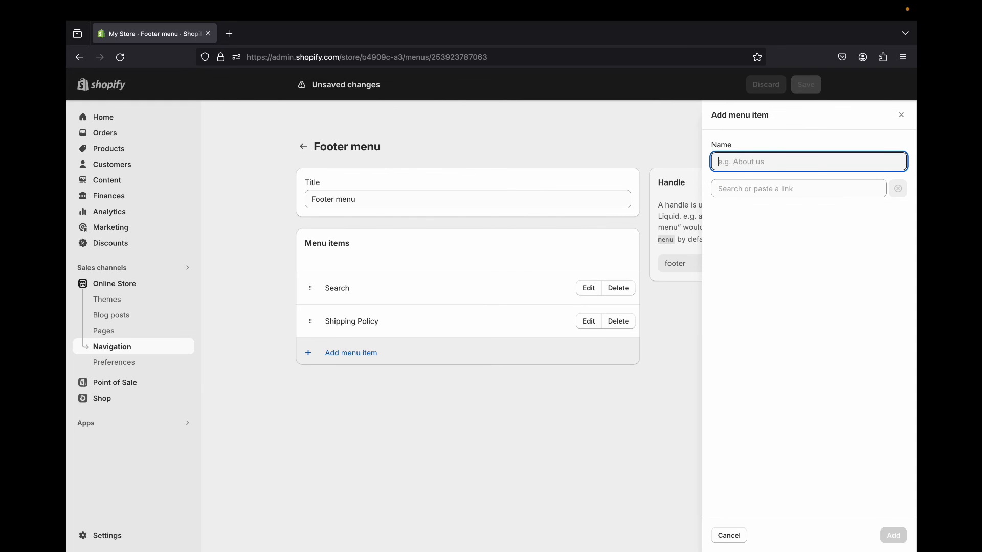
text(Refund Policy)
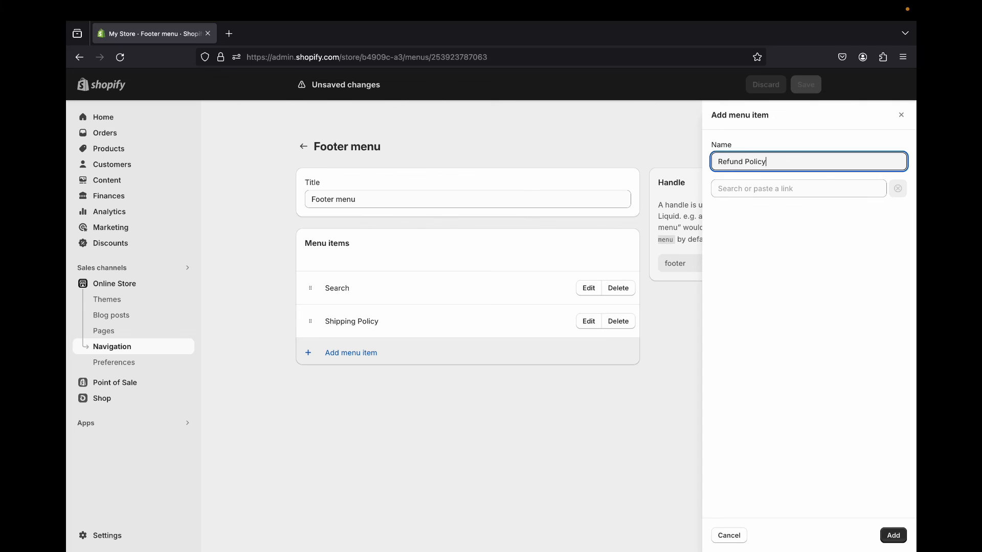
- Link the new menu item to the store's Refund Policy and add it to the footer menu
click(799, 189)
click(755, 369)
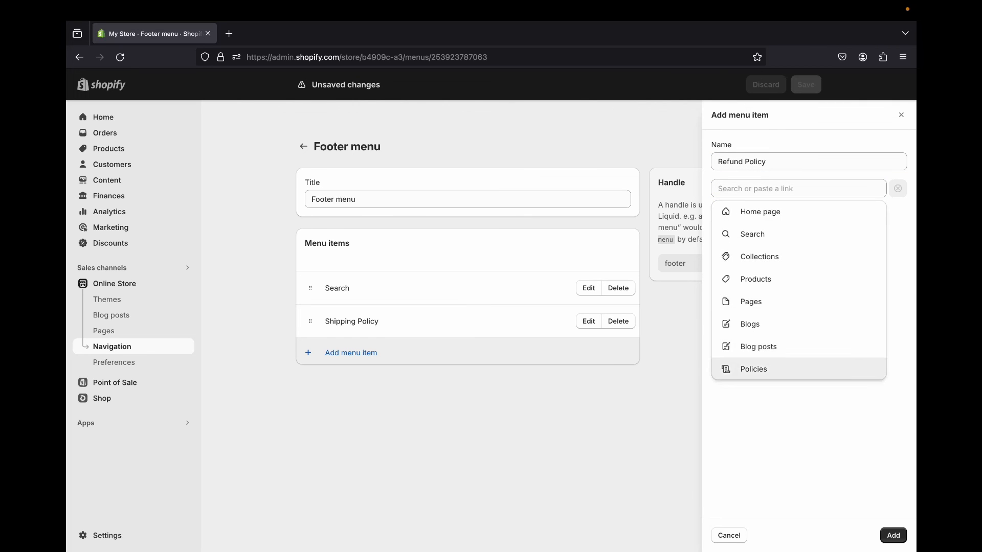
click(755, 282)
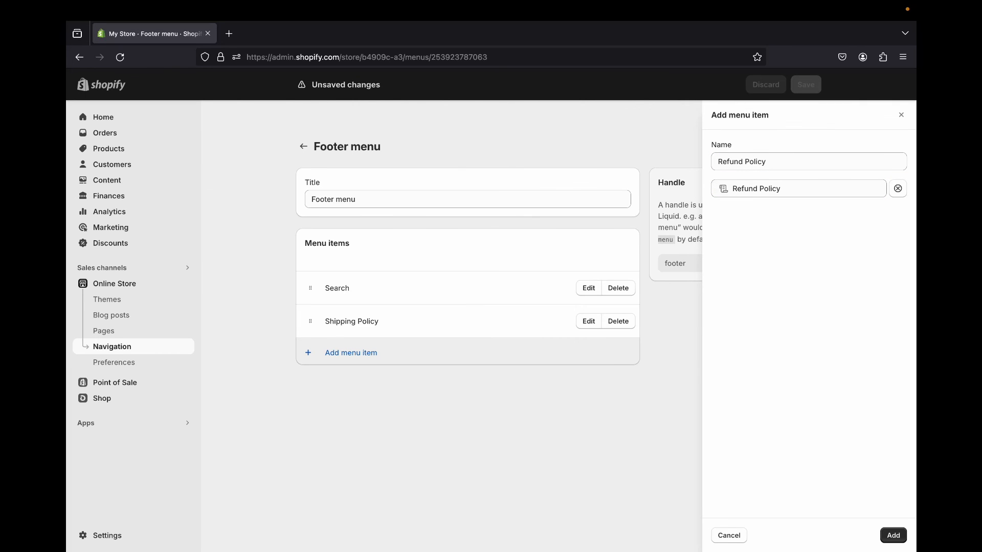
click(893, 535)
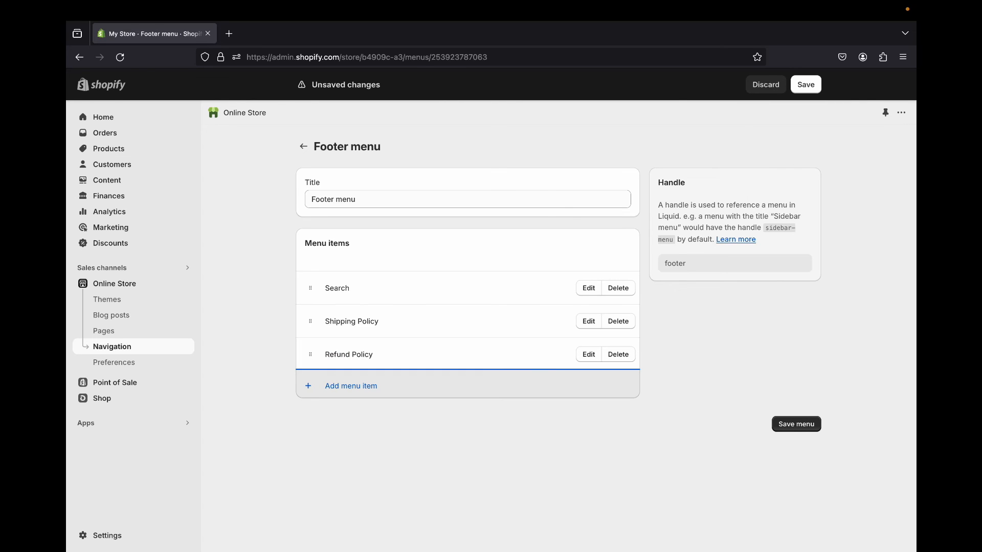
- Add a footer menu item linked to the Terms of Service policy, keeping the suggested name
click(311, 385)
click(799, 188)
click(753, 368)
click(757, 323)
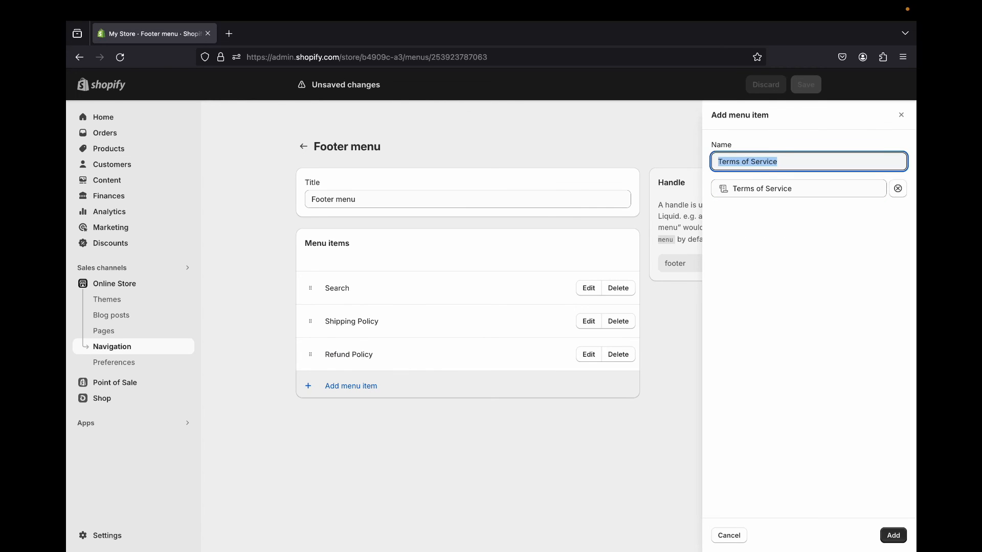
click(893, 536)
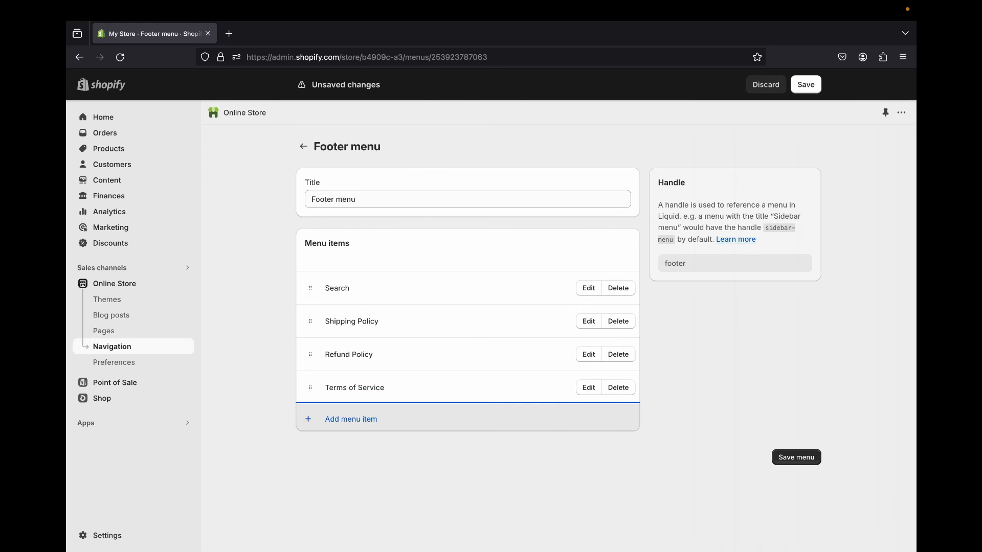
- Add a footer menu item linked to the Privacy Policy, keeping the suggested name
click(351, 420)
click(767, 189)
click(754, 369)
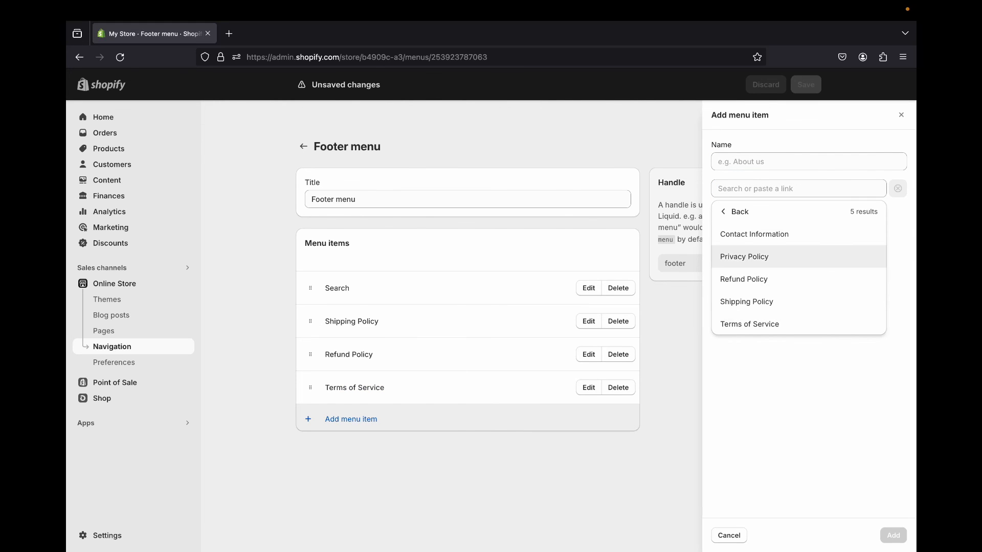
click(745, 257)
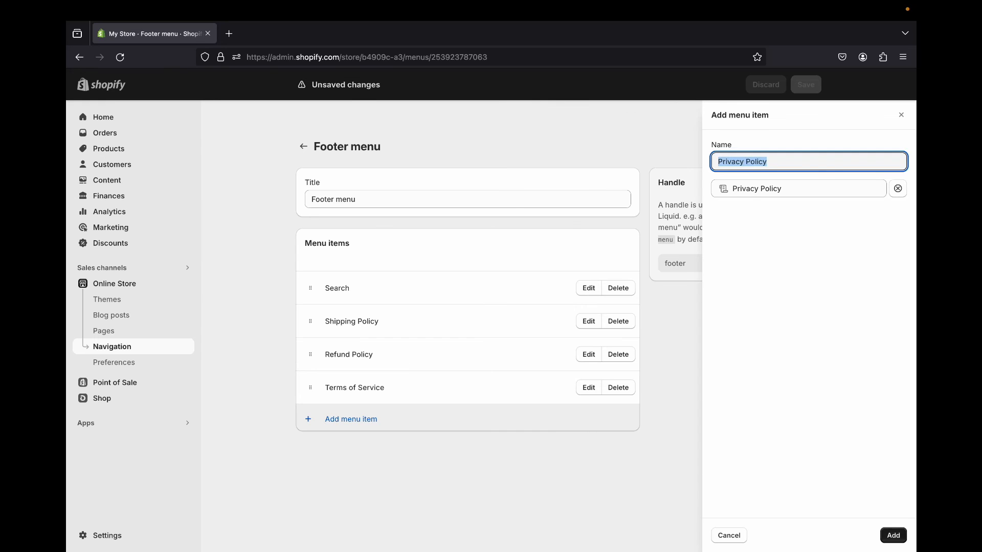
click(894, 535)
- Add a footer menu item linked to the Contact Information policy and save the menu
click(351, 452)
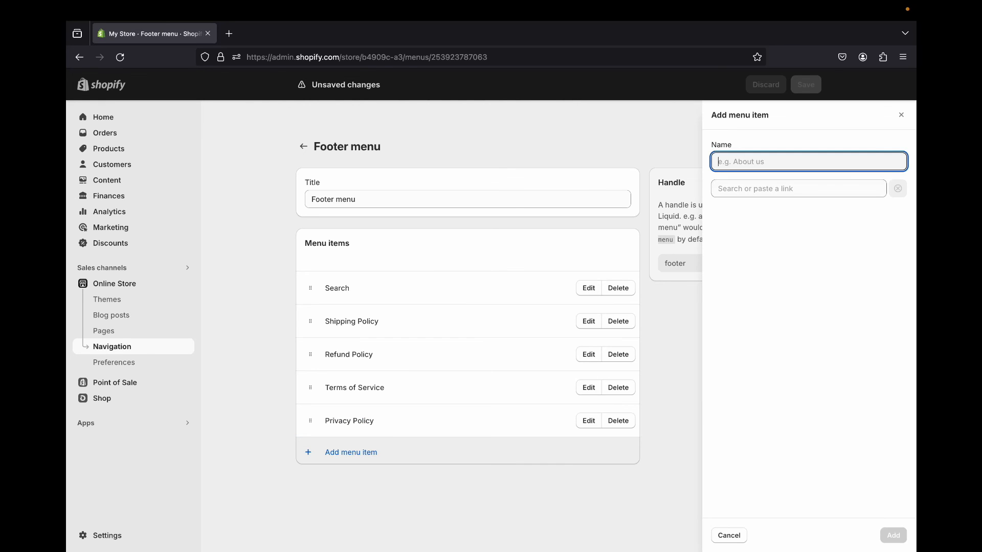
click(767, 188)
click(754, 368)
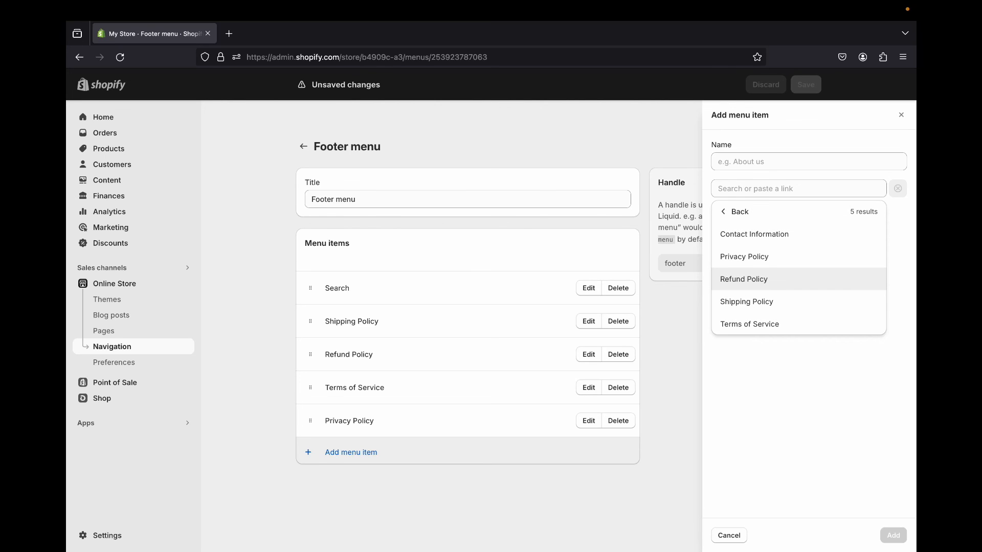
click(755, 234)
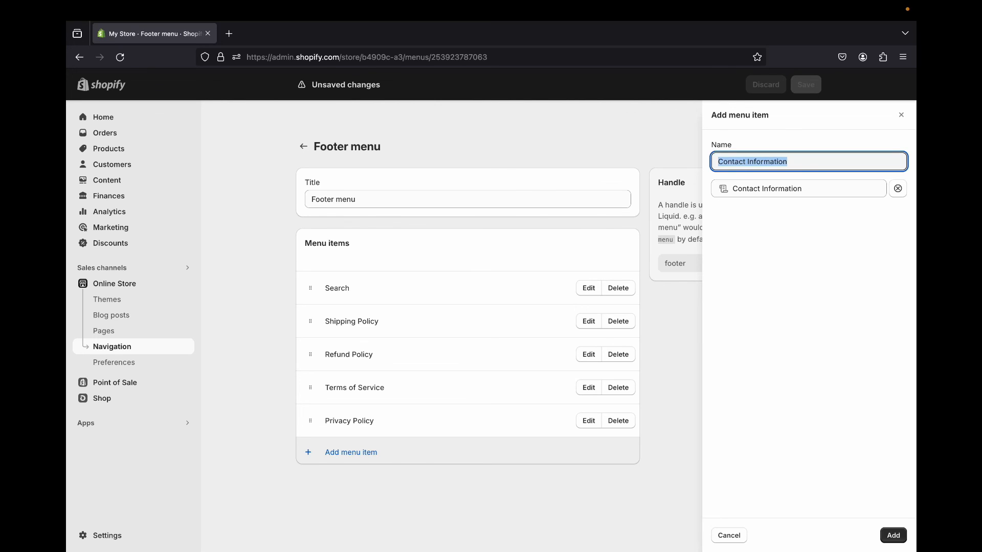
click(893, 535)
click(798, 523)
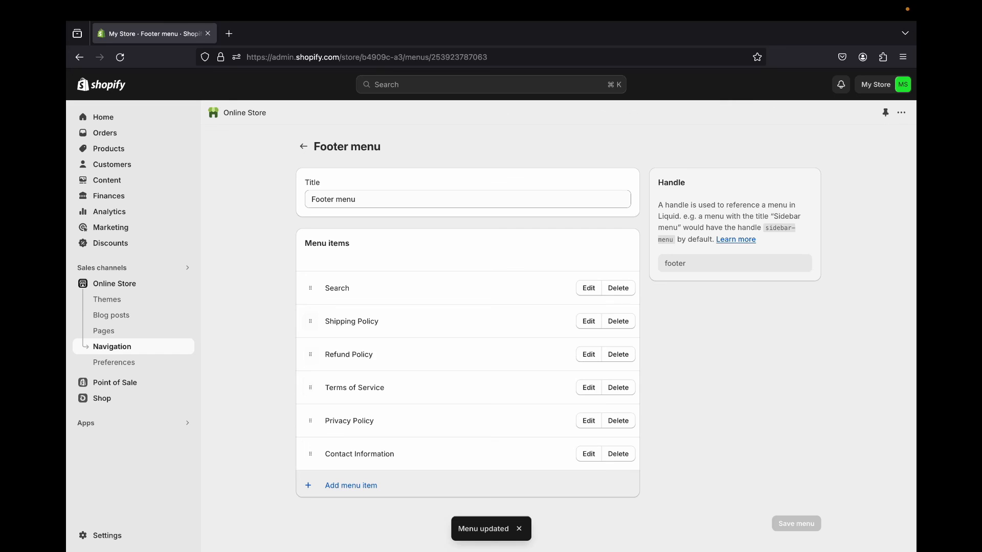
- Reorder the footer menu so Refund Policy and Privacy Policy come directly after Search, and save the menu
drag(310, 355, 310, 321)
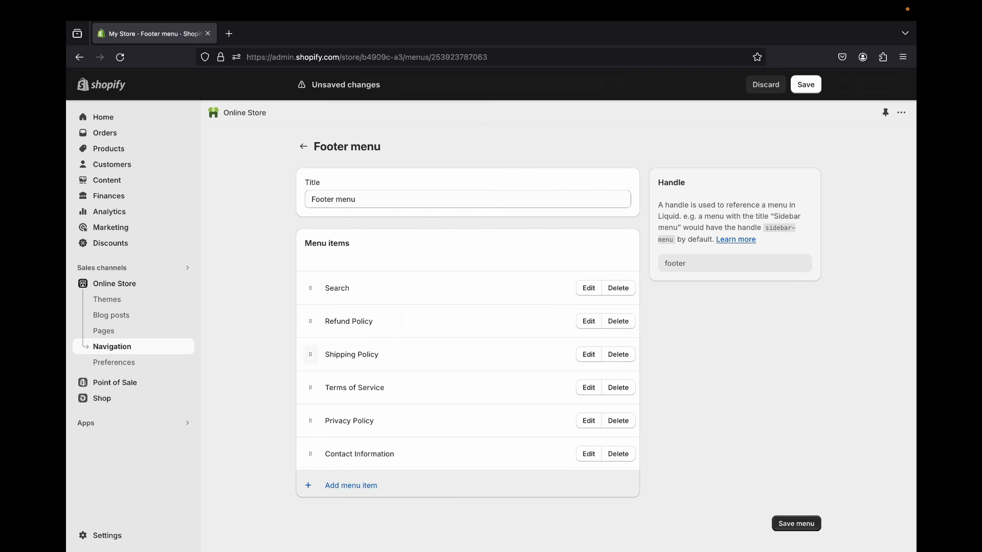
drag(311, 420, 316, 363)
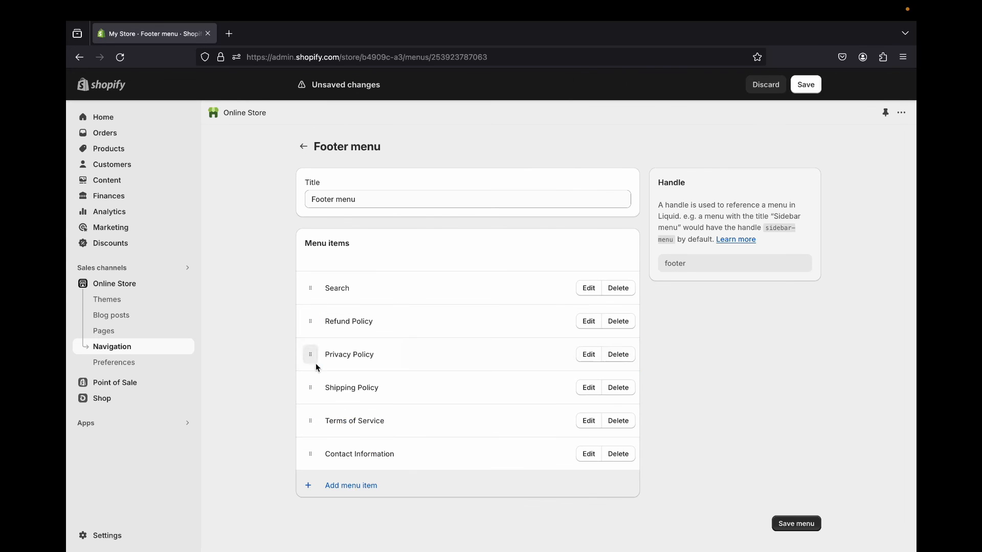
click(797, 524)
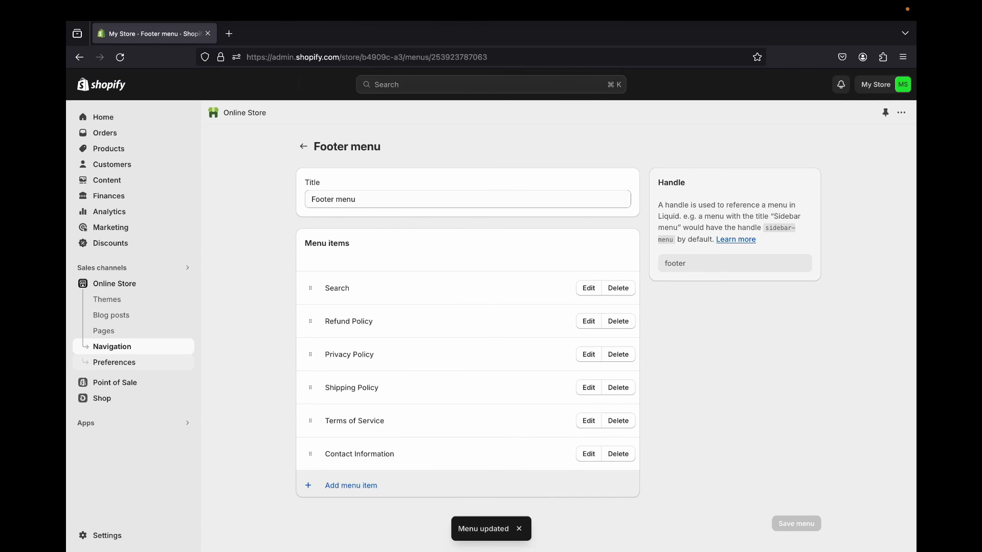
- Open the live storefront and check its footer for the policy menu
click(187, 283)
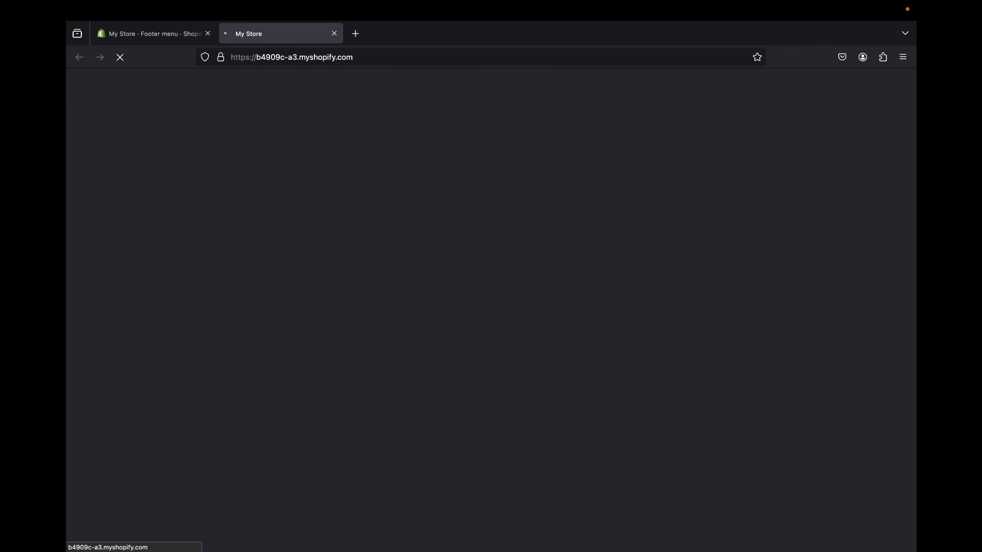
scroll(491, 307, down, 3)
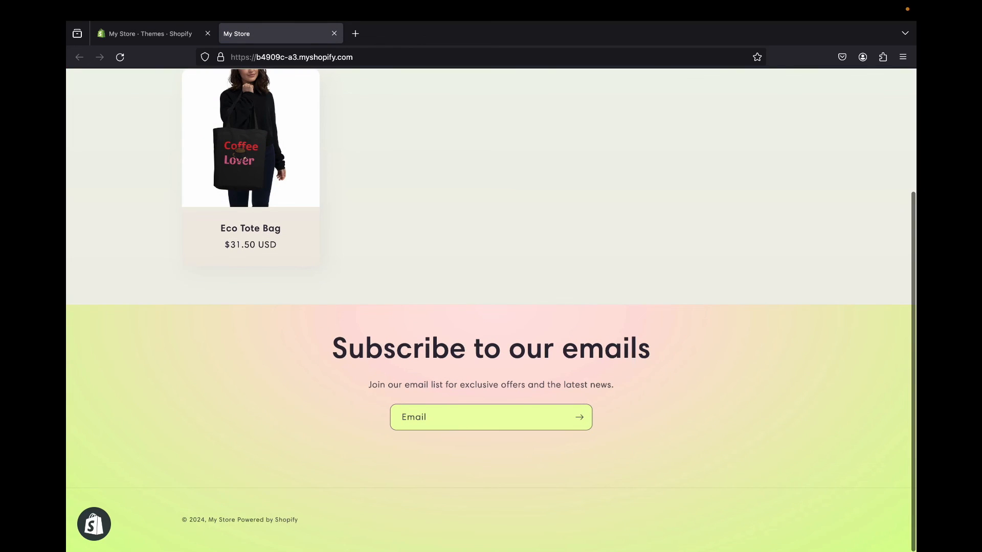
- Return to the store admin, customize the Sense theme and open its Footer section settings
click(148, 34)
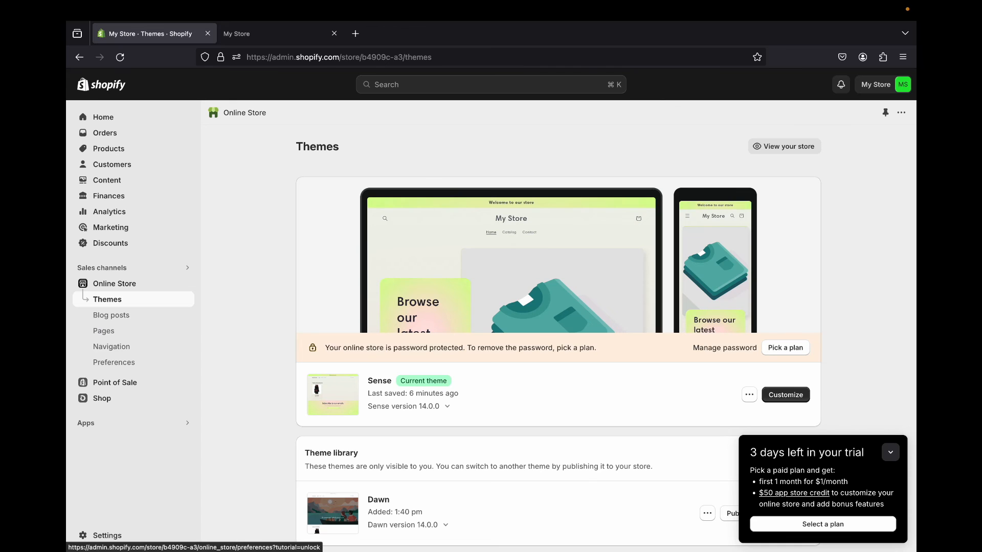
click(786, 394)
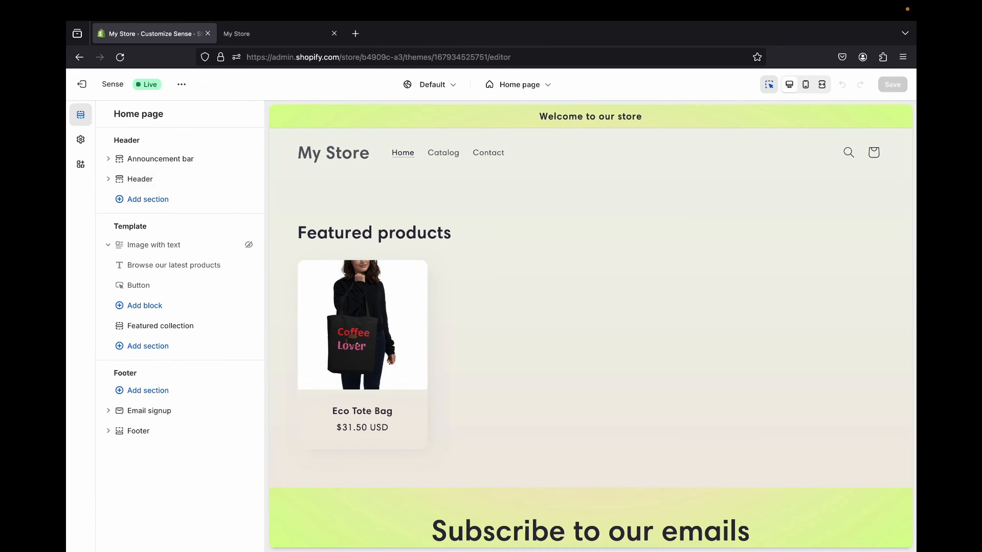
click(108, 431)
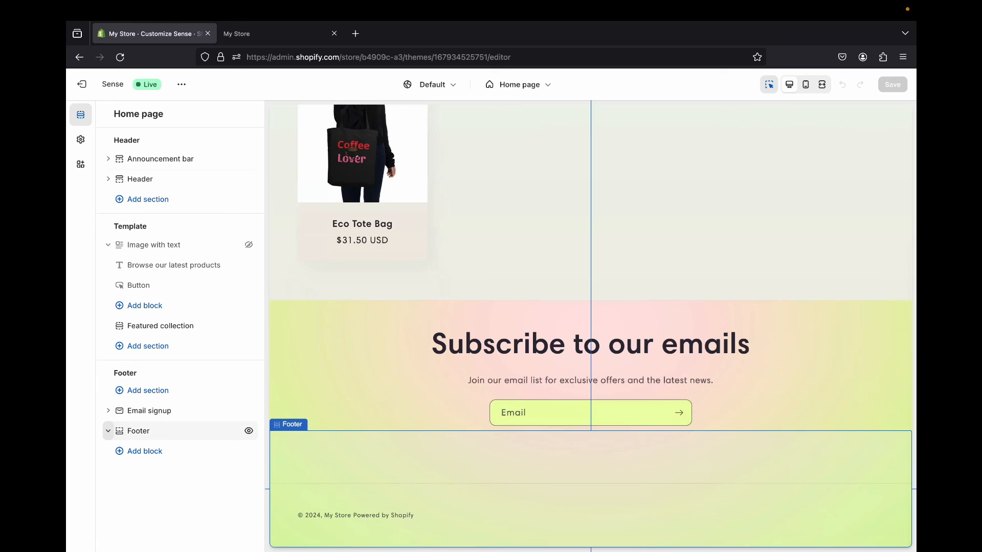
click(138, 431)
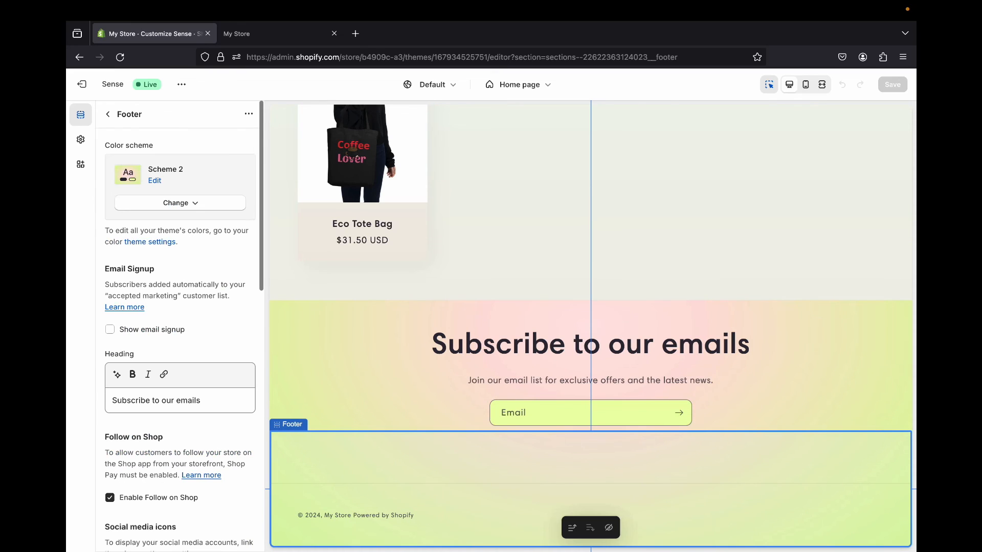
- Try showing the policy links in the theme's footer, and undo the change
scroll(156, 434, down, 6)
scroll(156, 433, down, 5)
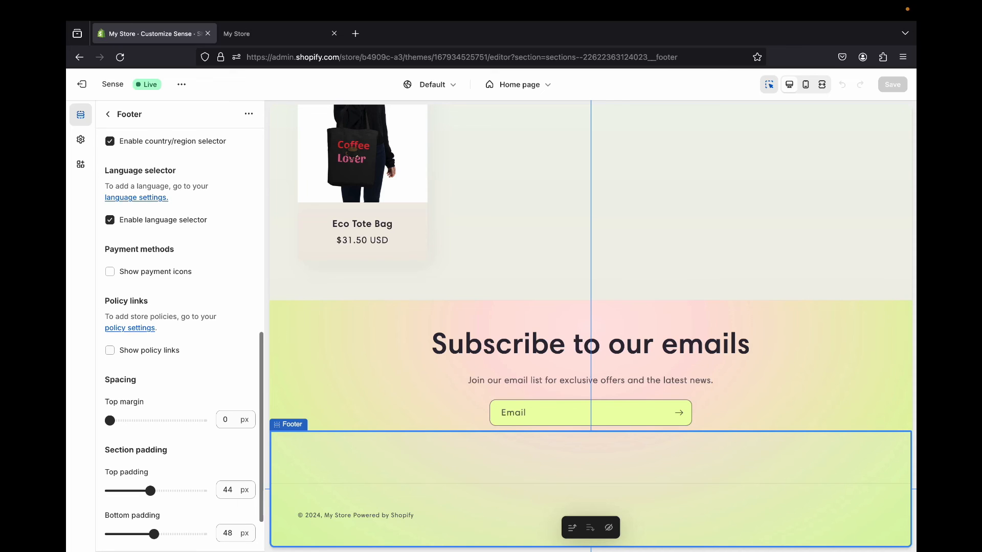
click(110, 350)
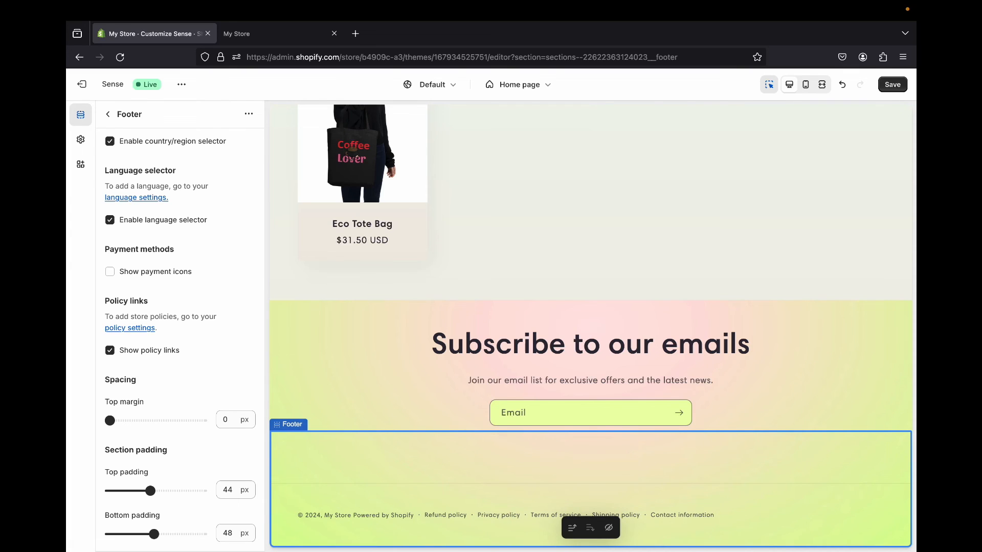
key(ctrl+z)
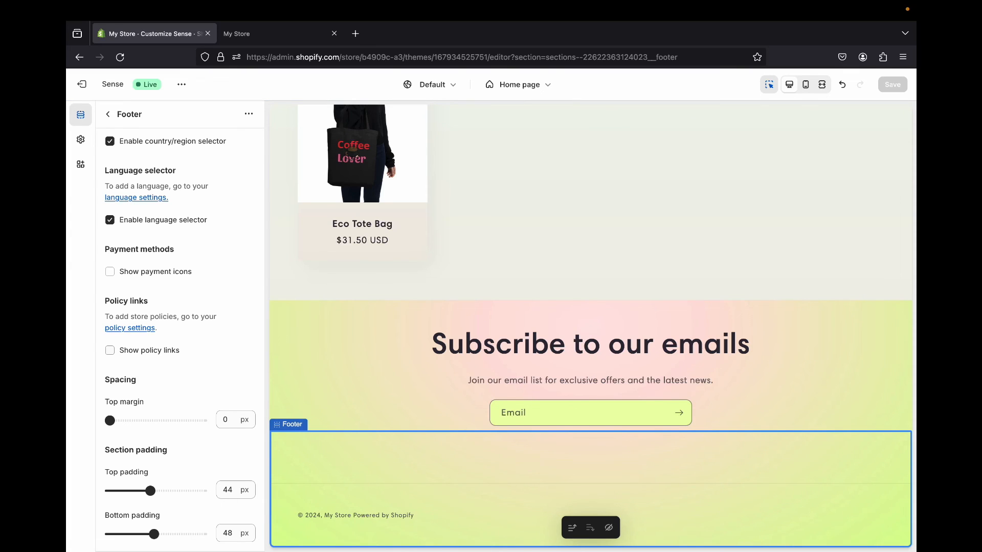